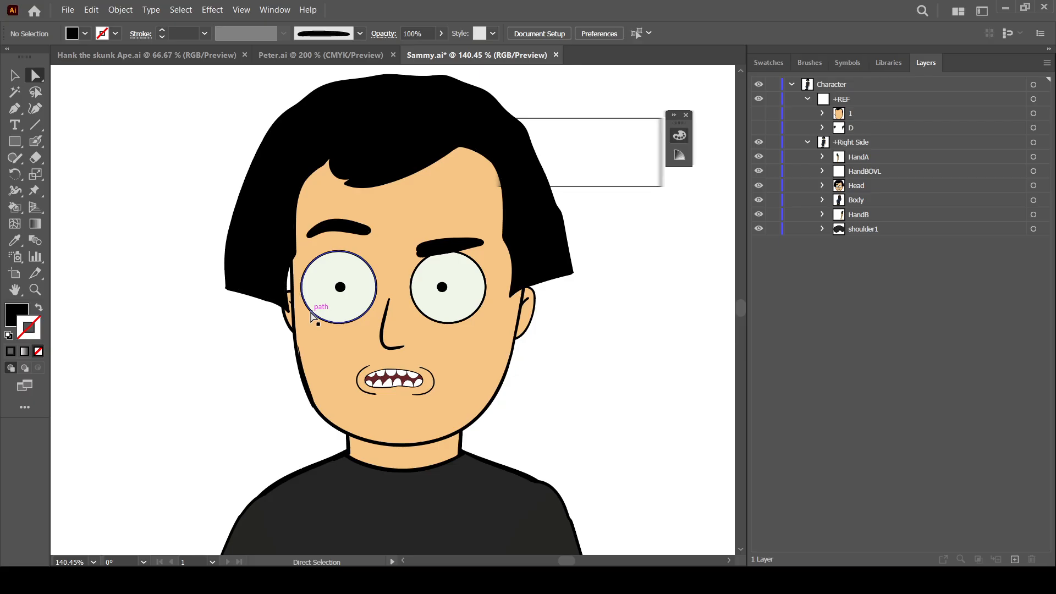
# Close the floating panel covering the canvas beside the character's head.
pyautogui.click(686, 115)
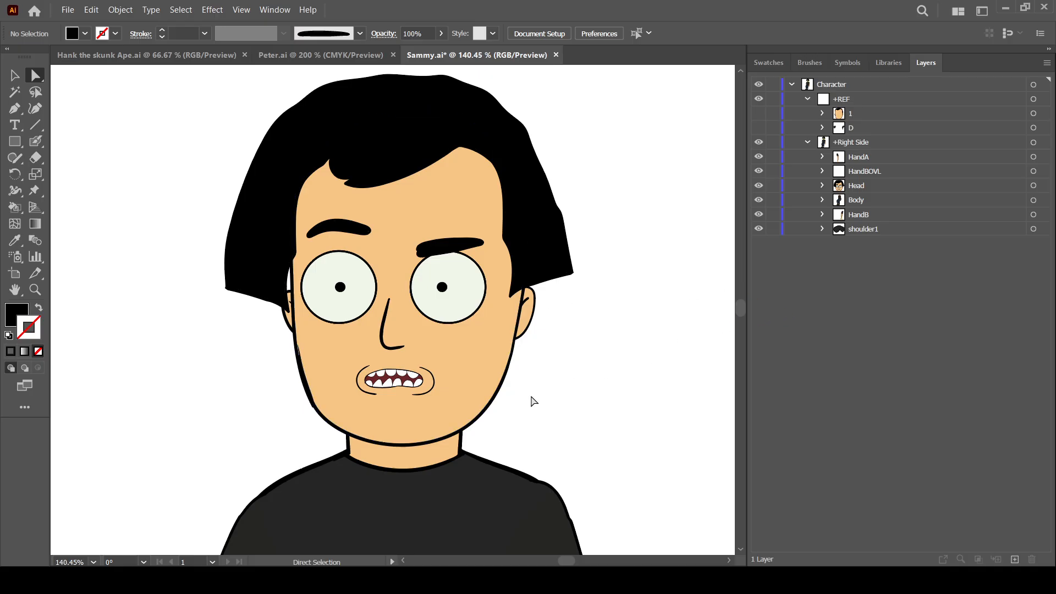
pyautogui.moveTo(525, 373); pyautogui.dragTo(481, 390)
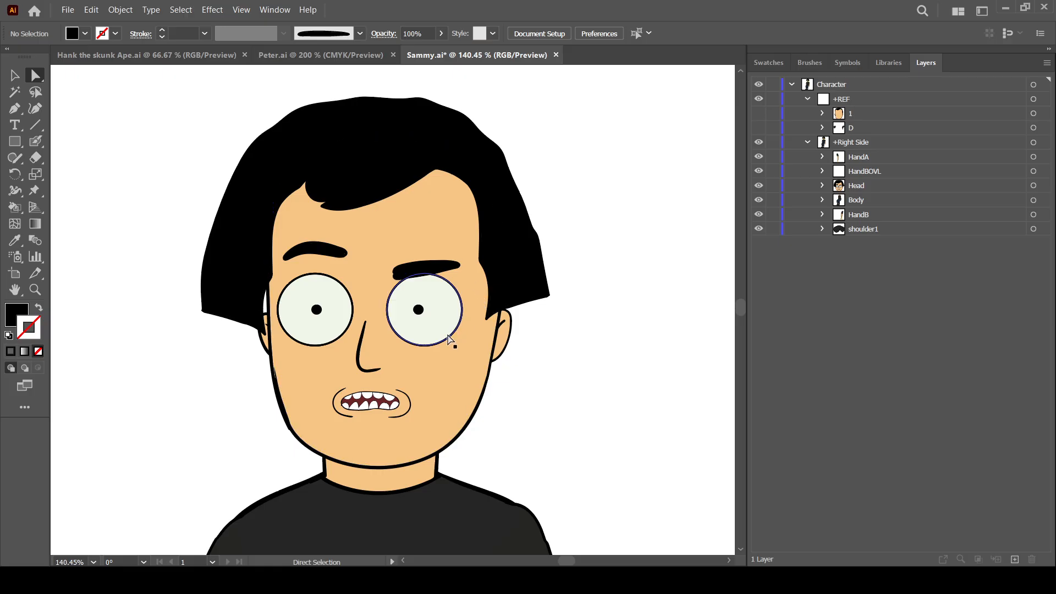
pyautogui.moveTo(526, 384); pyautogui.dragTo(508, 369)
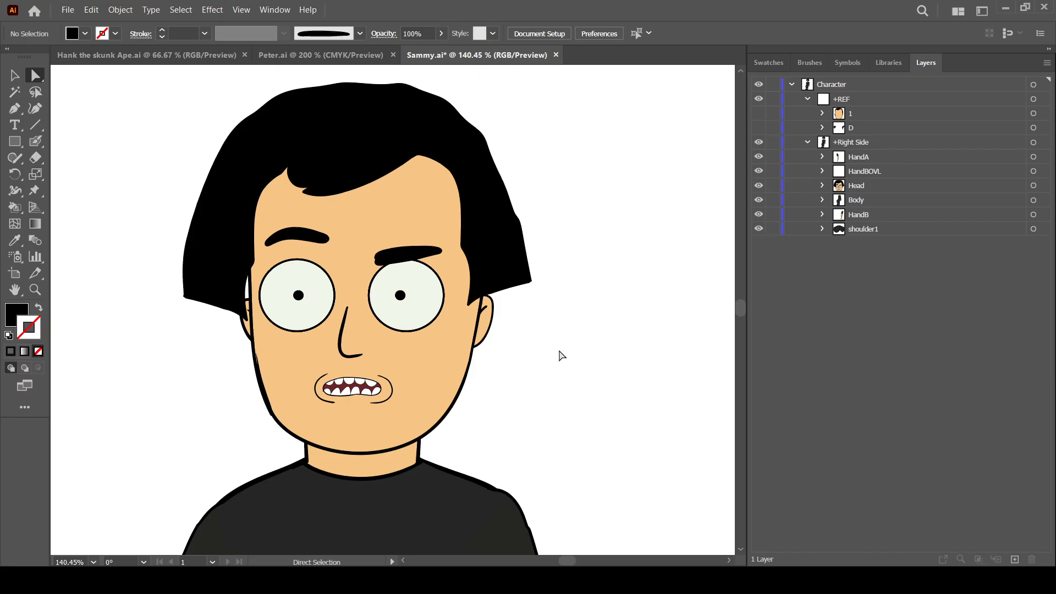
# Examine the structure of the Head group, including its FFT and +Face subgroups.
pyautogui.click(822, 186)
pyautogui.click(838, 215)
pyautogui.click(839, 214)
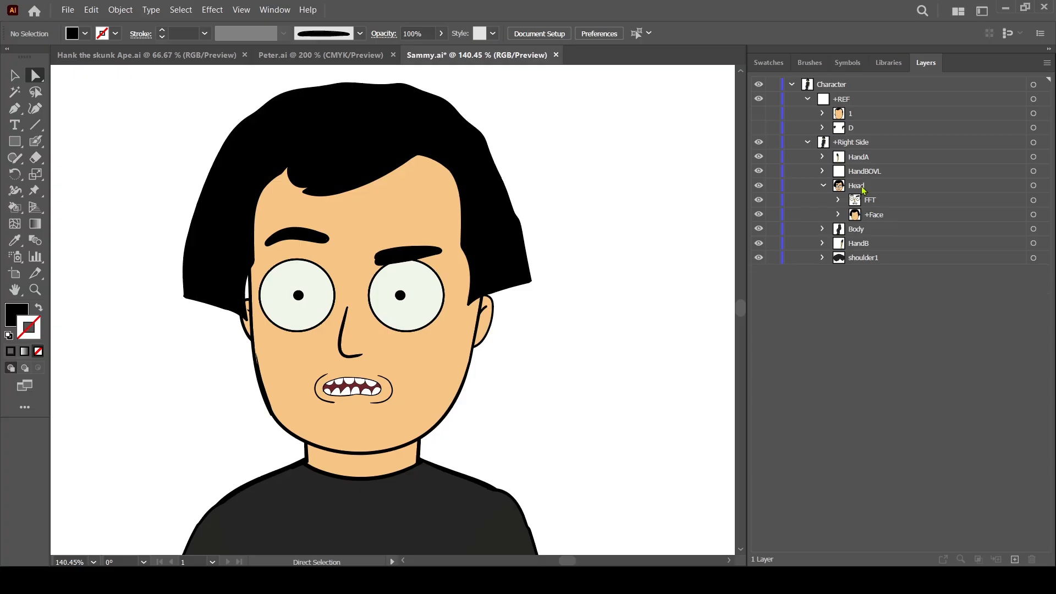
pyautogui.click(863, 189)
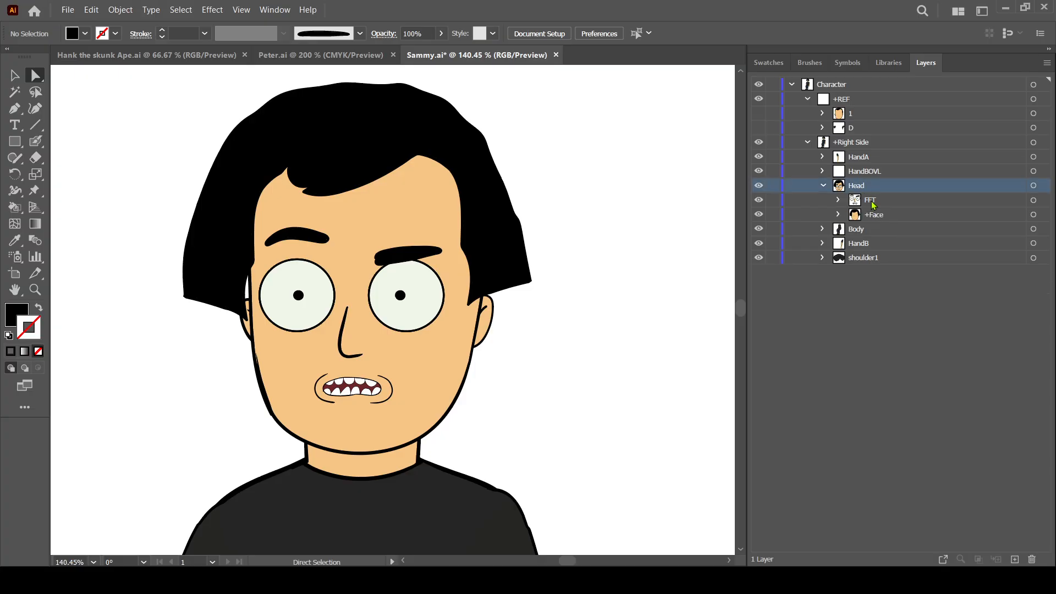
pyautogui.click(823, 186)
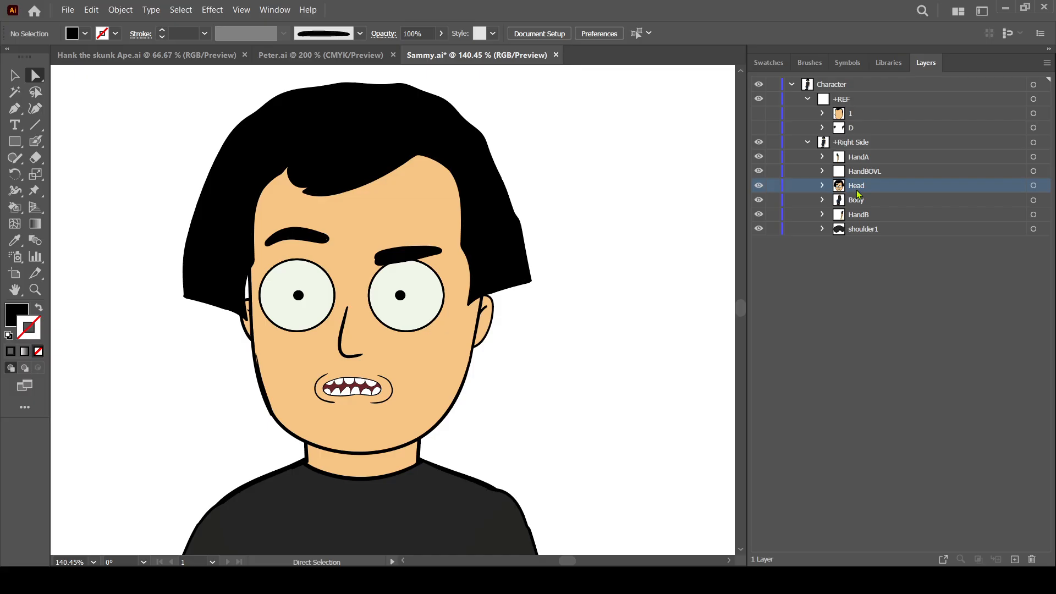
pyautogui.click(821, 186)
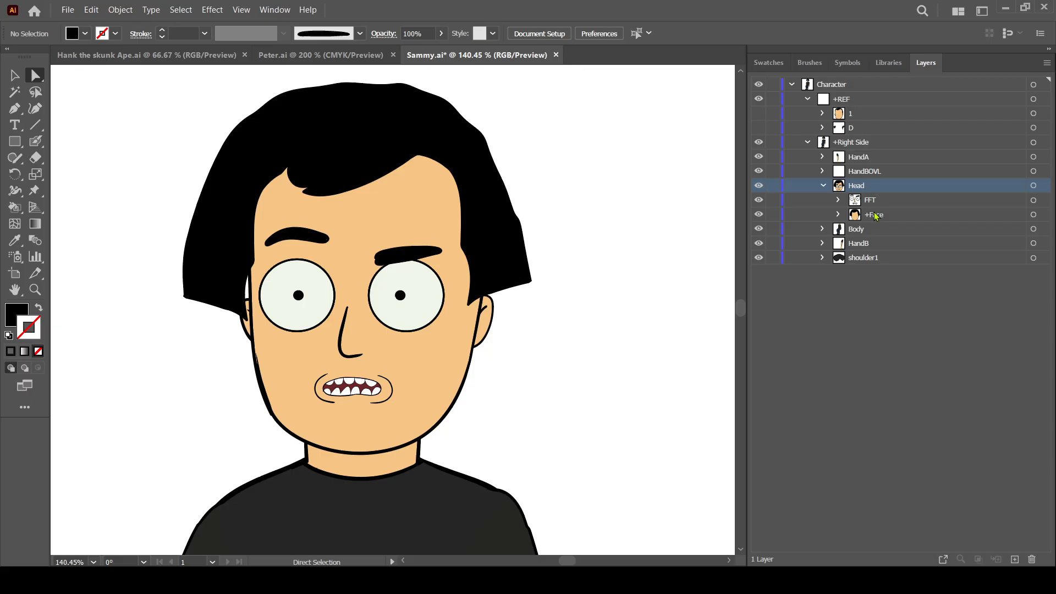
pyautogui.click(881, 222)
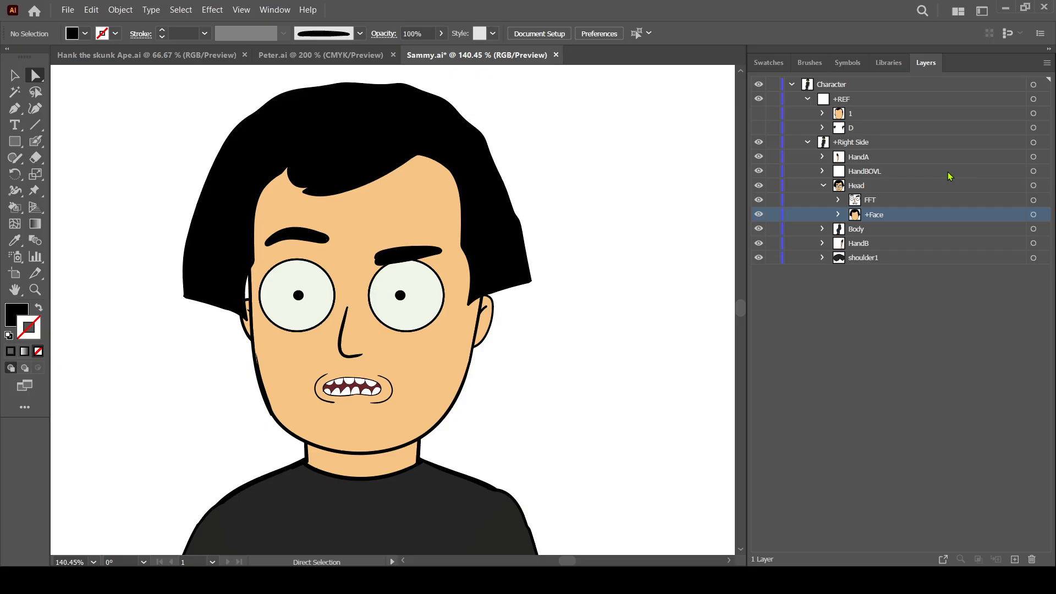
pyautogui.click(870, 202)
pyautogui.click(824, 185)
pyautogui.click(863, 188)
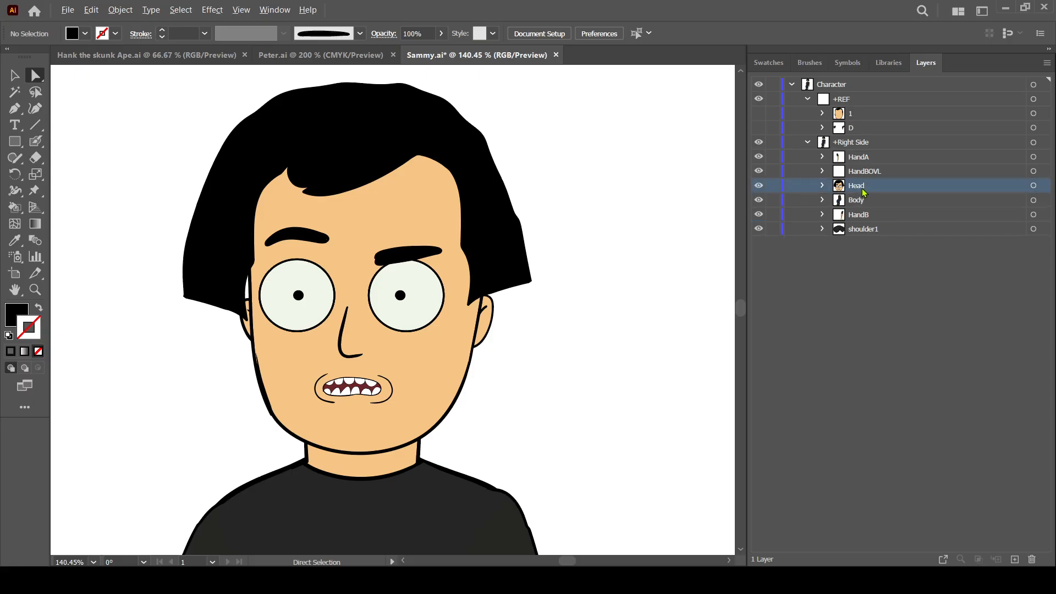
# Duplicate the Head group and nest the copy inside the original Head group, below +Face.
pyautogui.keyDown('alt'); pyautogui.moveTo(863, 192); pyautogui.dragTo(836, 212); pyautogui.keyUp('alt')
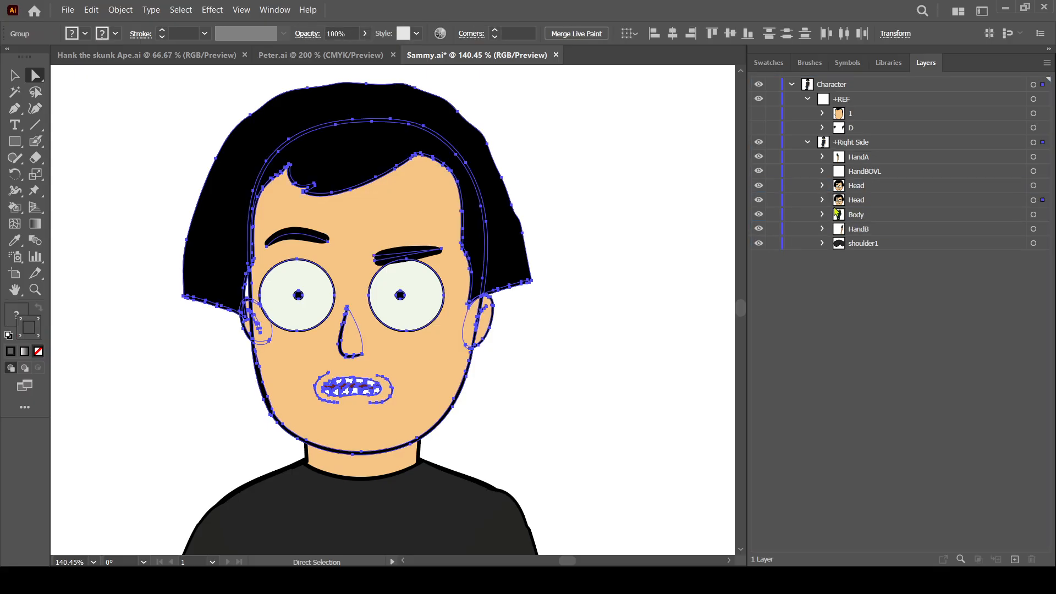
pyautogui.click(822, 185)
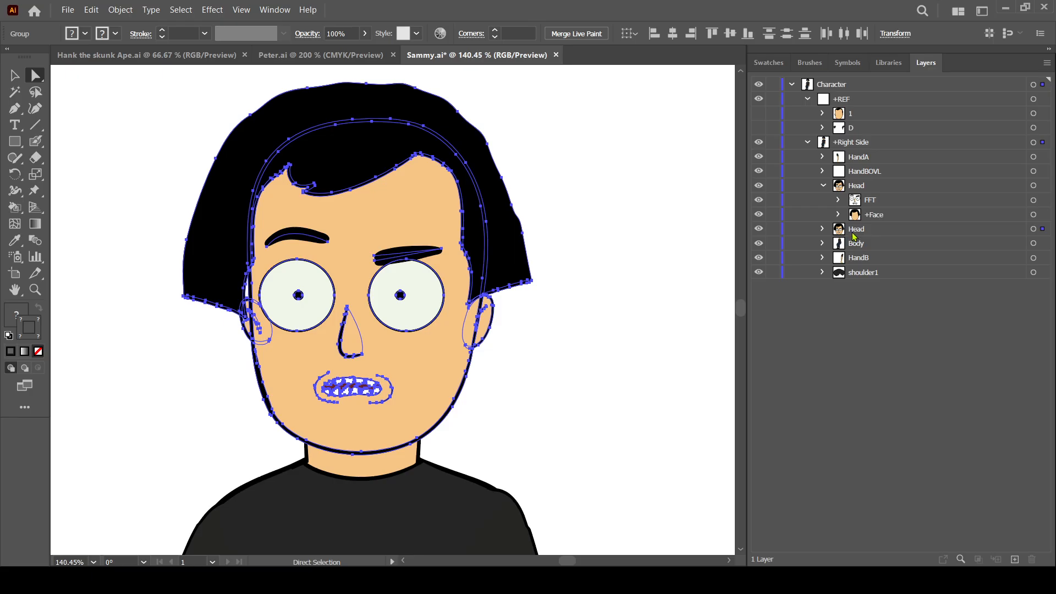
pyautogui.moveTo(856, 234); pyautogui.dragTo(858, 244)
pyautogui.click(875, 234)
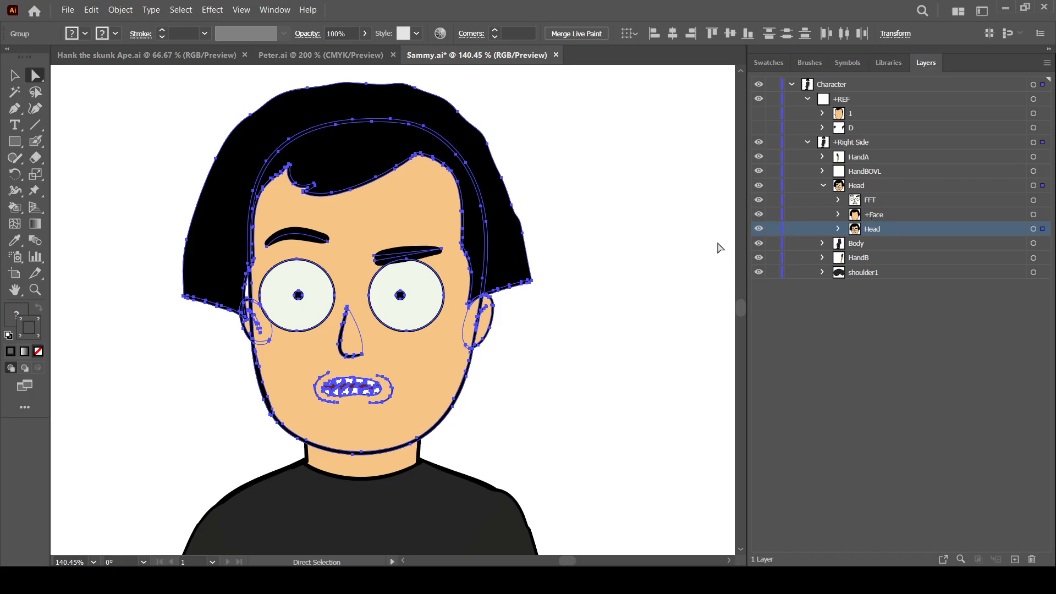
# Hide the original FFT and +Face groups and rename the nested Head copy as HeadR.
pyautogui.click(759, 202)
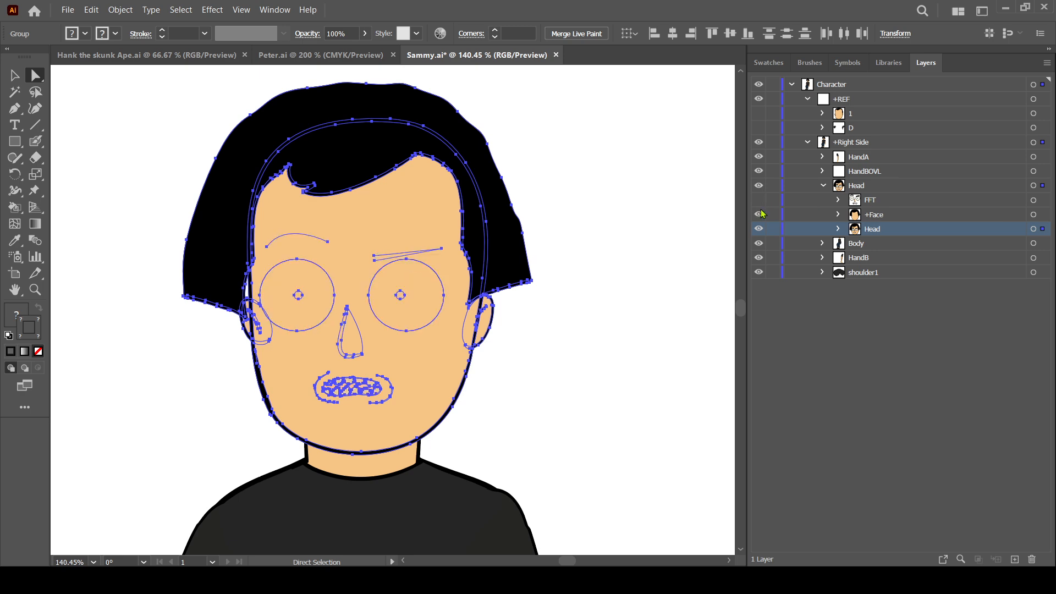
pyautogui.click(759, 216)
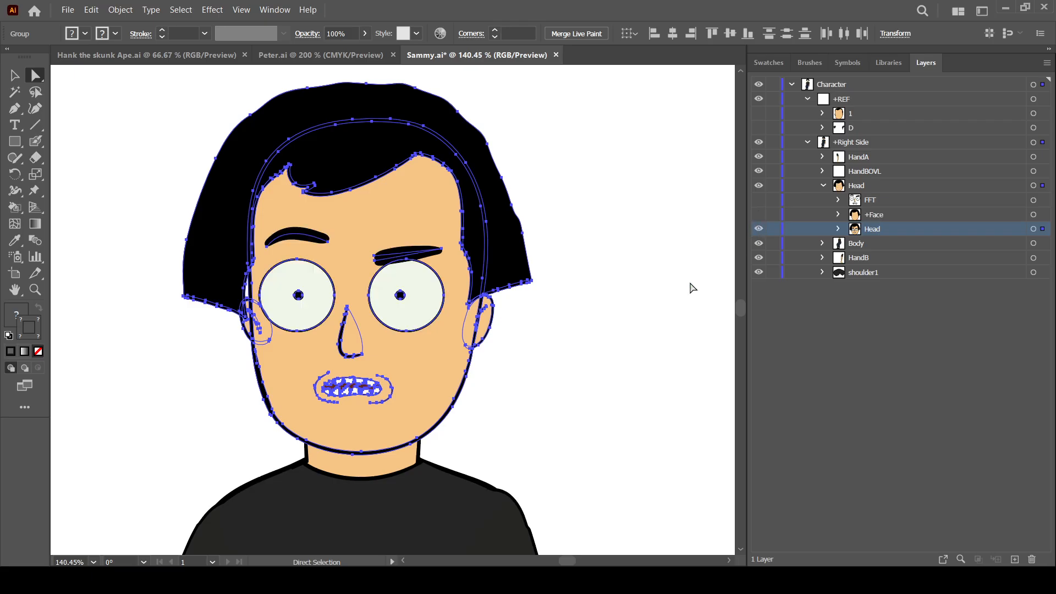
pyautogui.doubleClick(873, 230)
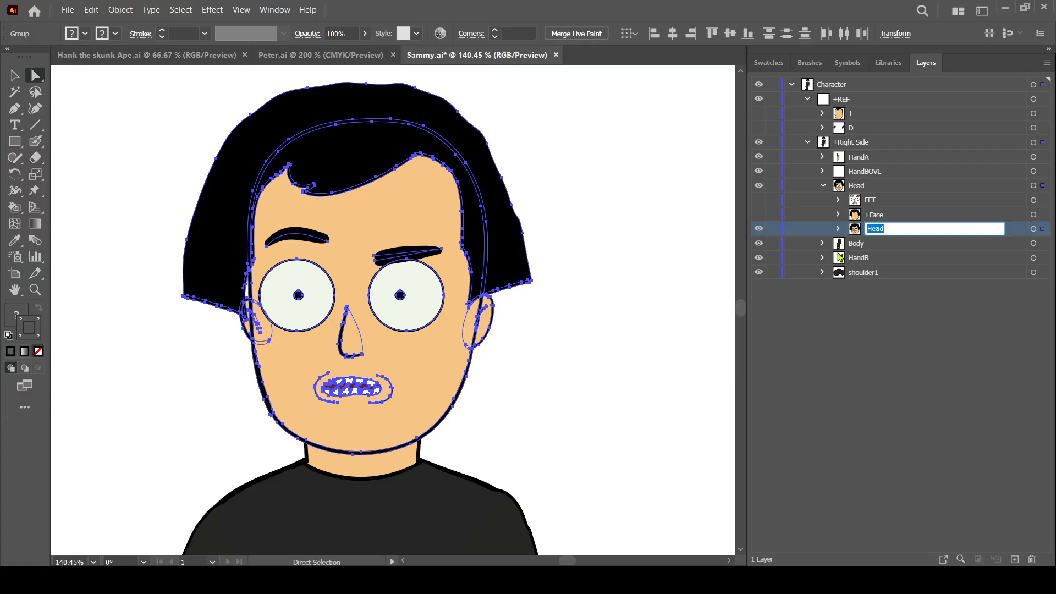
pyautogui.write('R')
pyautogui.write('h')
pyautogui.press('Return')
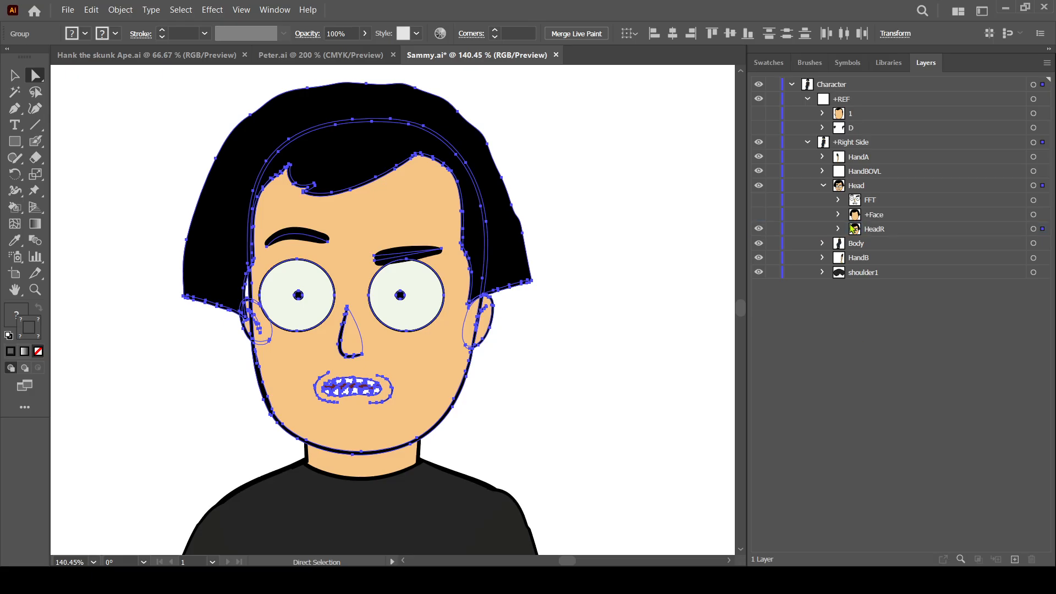
# Isolate the HeadR group for editing and check the facial parts inside its FFT subgroup.
pyautogui.click(838, 228)
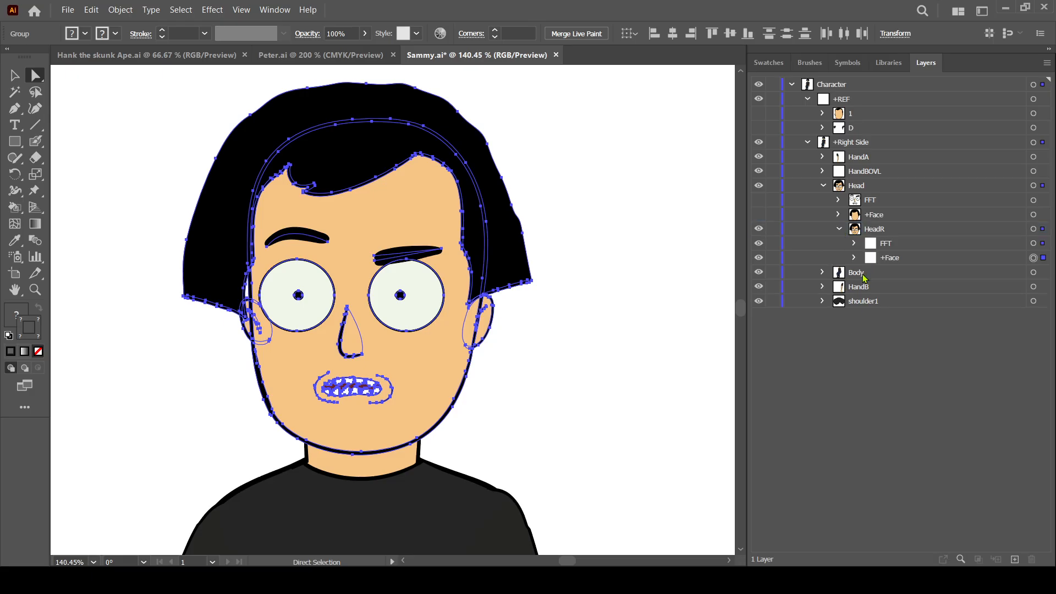
pyautogui.click(1041, 84)
pyautogui.click(973, 169)
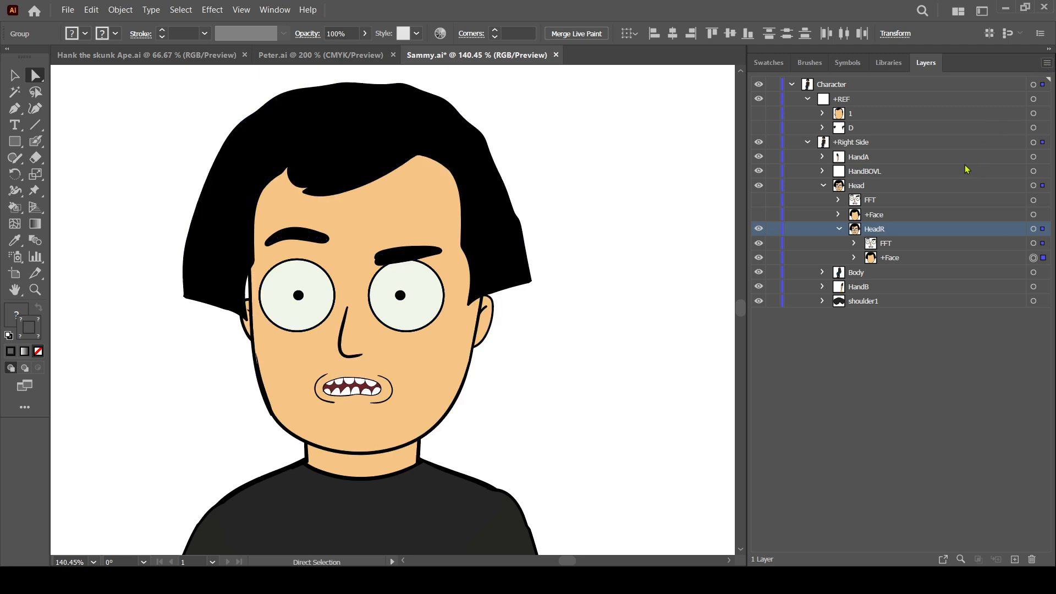
pyautogui.moveTo(438, 353); pyautogui.dragTo(480, 361)
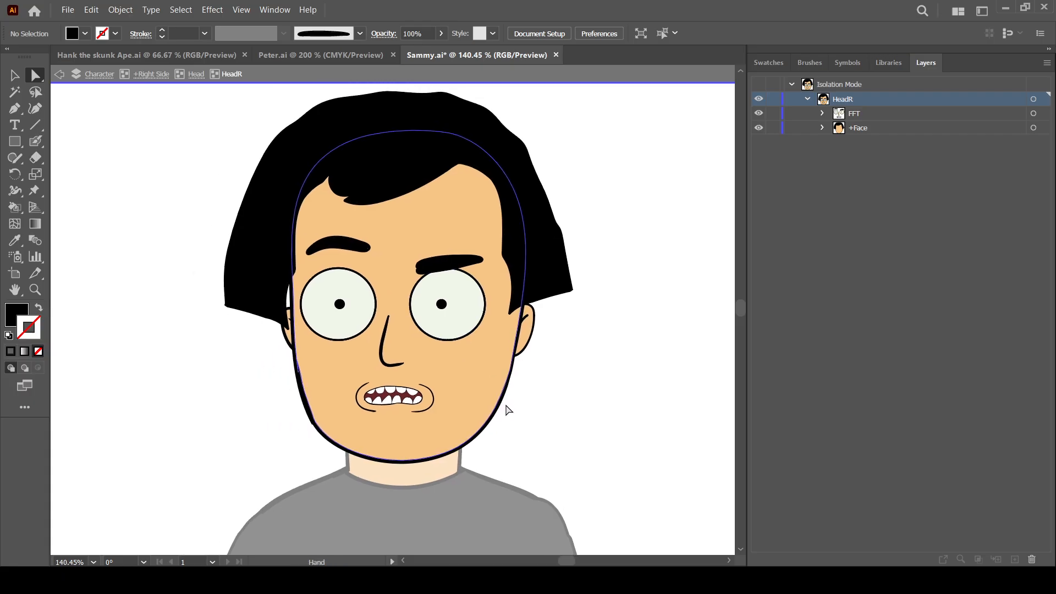
pyautogui.moveTo(568, 370); pyautogui.dragTo(584, 377)
pyautogui.click(821, 112)
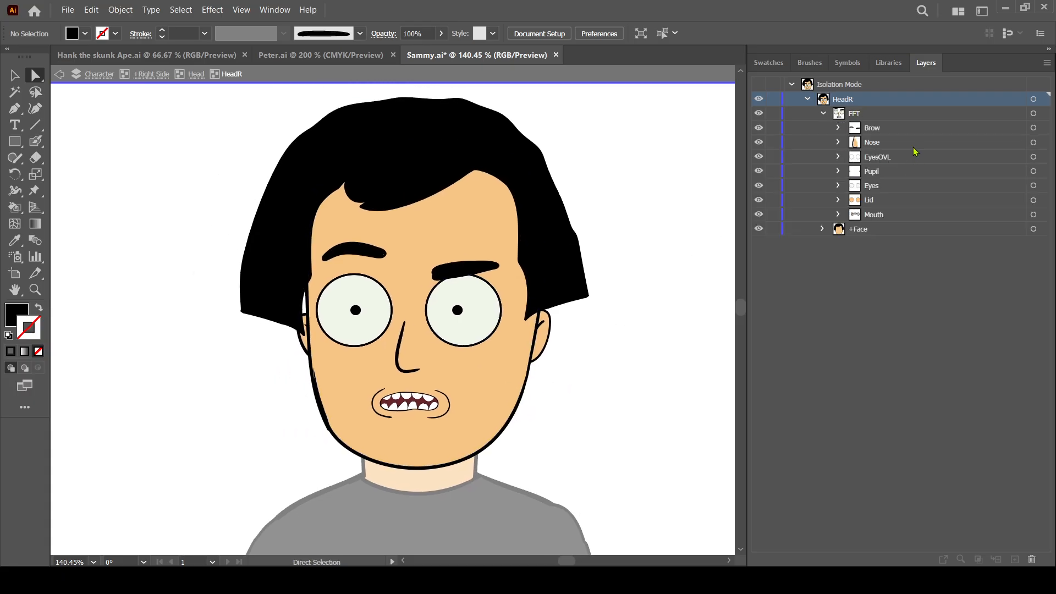
pyautogui.click(823, 113)
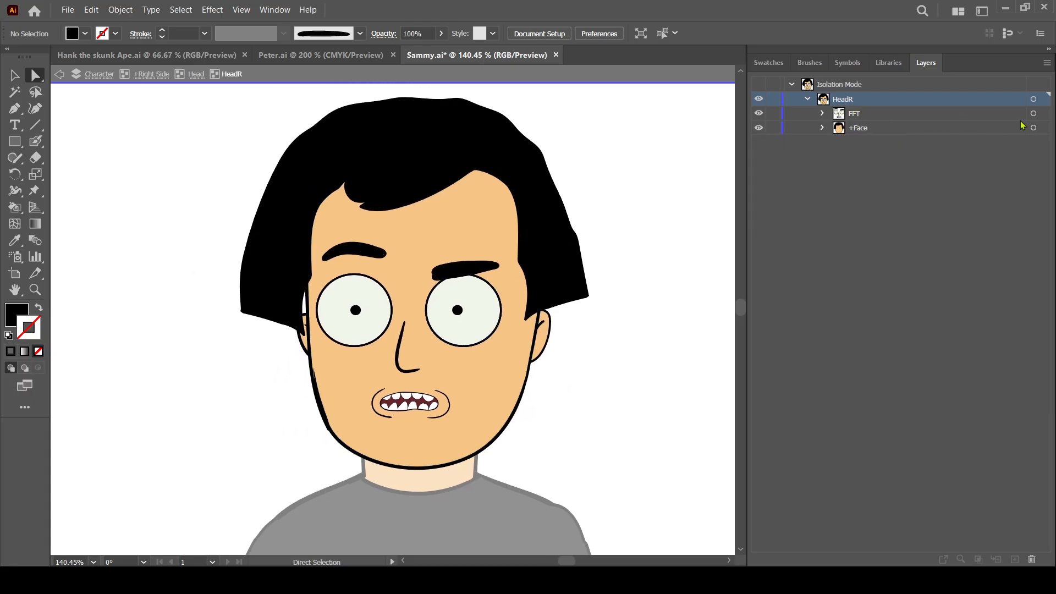
# Move the FFT facial features and the Hair together leftward so they extend past the face outline, fine-tuning the offset slightly rightward.
pyautogui.click(1033, 113)
pyautogui.press('v')
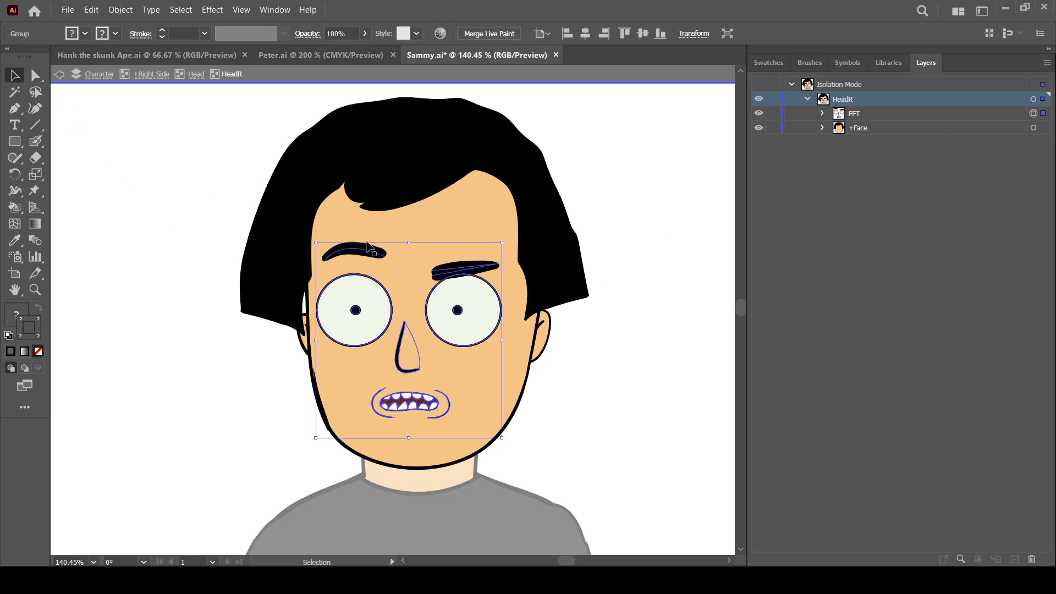
pyautogui.click(823, 128)
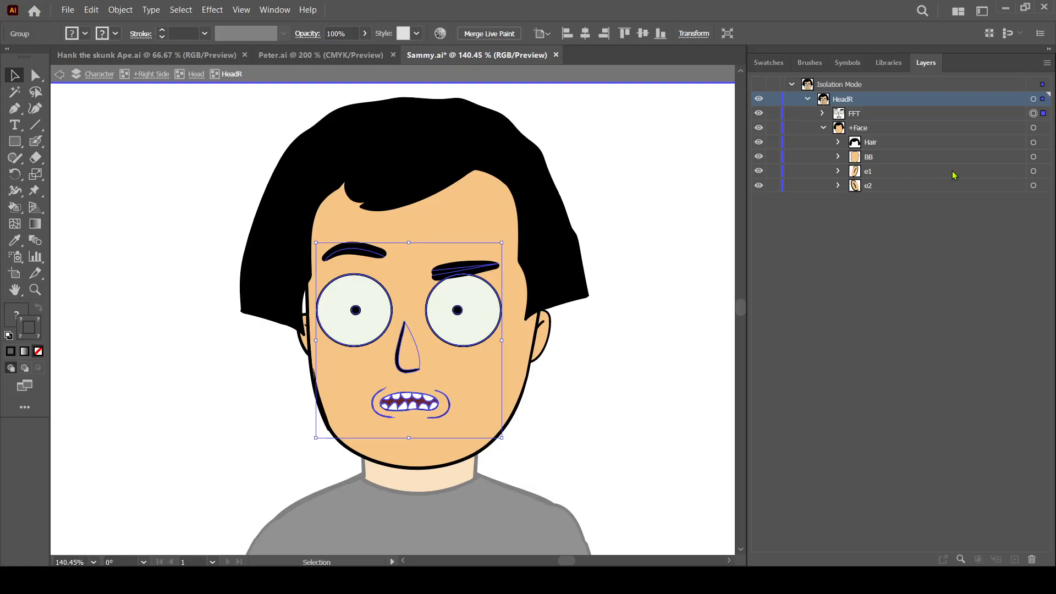
pyautogui.keyDown('shift'); pyautogui.click(1034, 142); pyautogui.keyUp('shift')
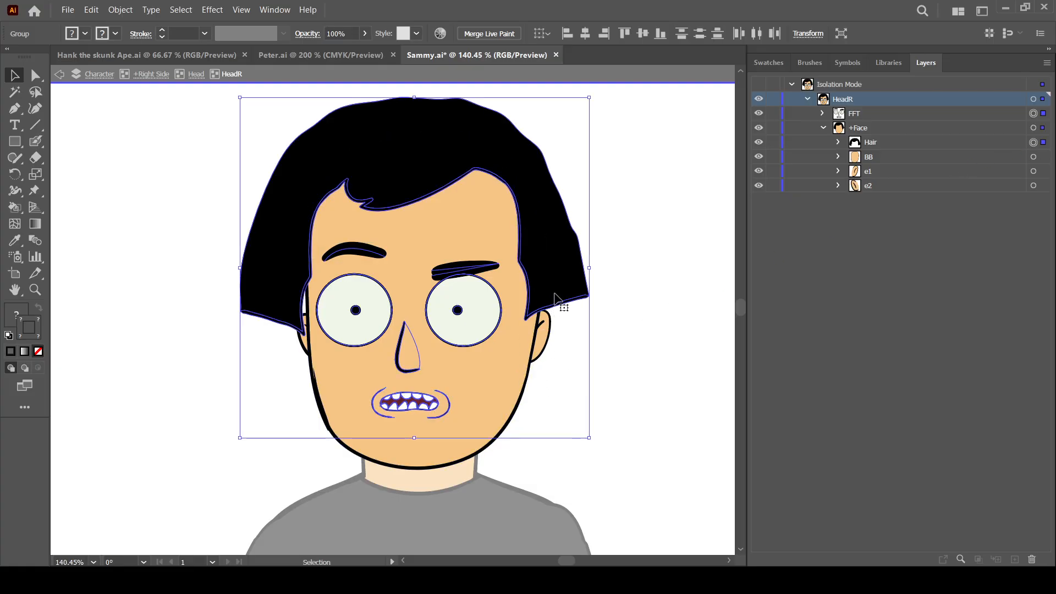
pyautogui.moveTo(541, 299); pyautogui.dragTo(450, 308)
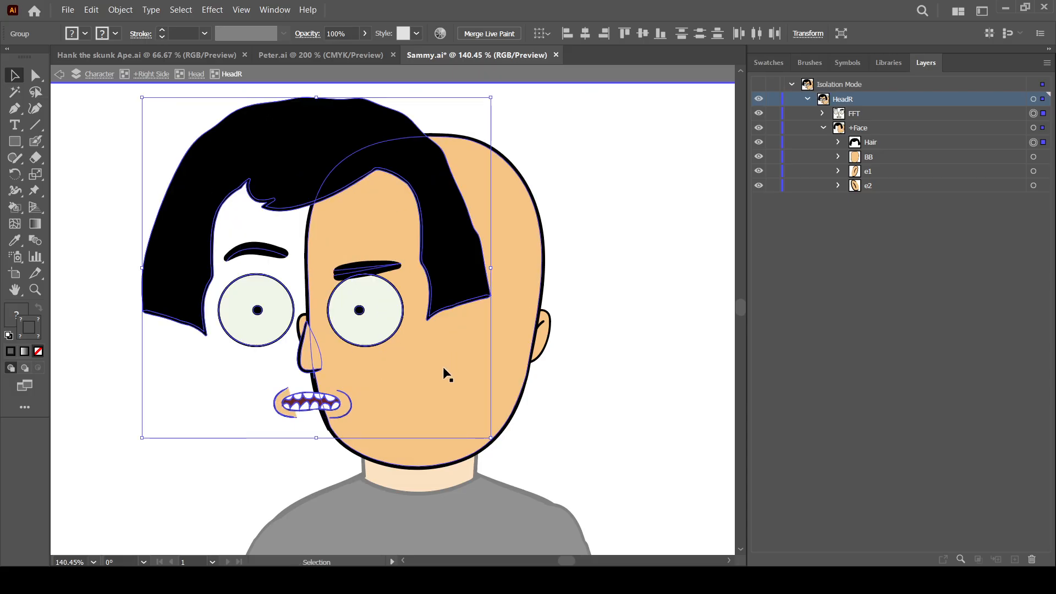
pyautogui.press('Right')
pyautogui.press('Right')
pyautogui.press('Right')
pyautogui.press('Right')
pyautogui.press('Right')
pyautogui.press('Right')
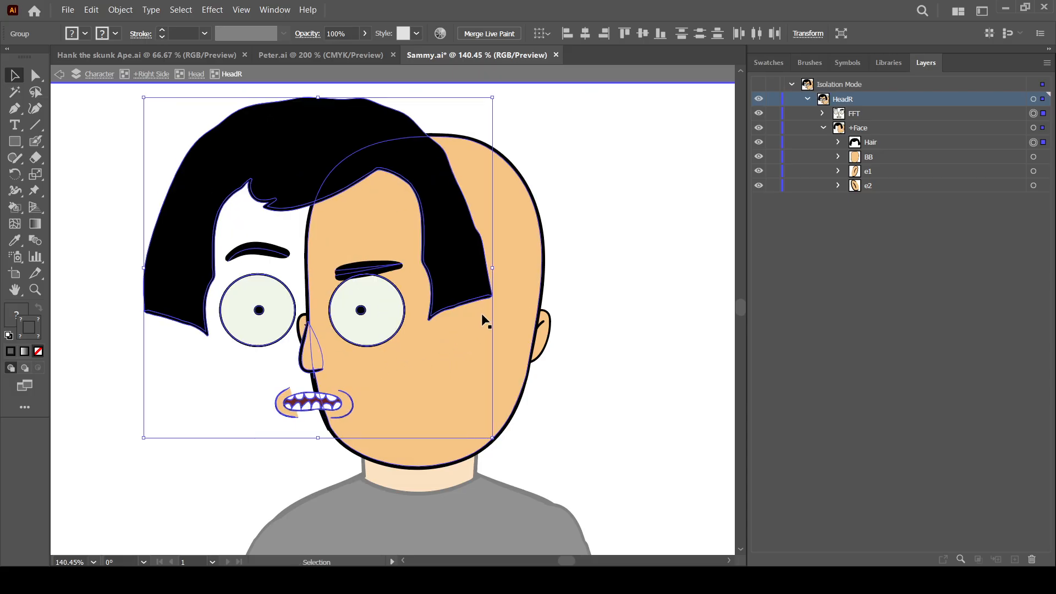
pyautogui.click(609, 325)
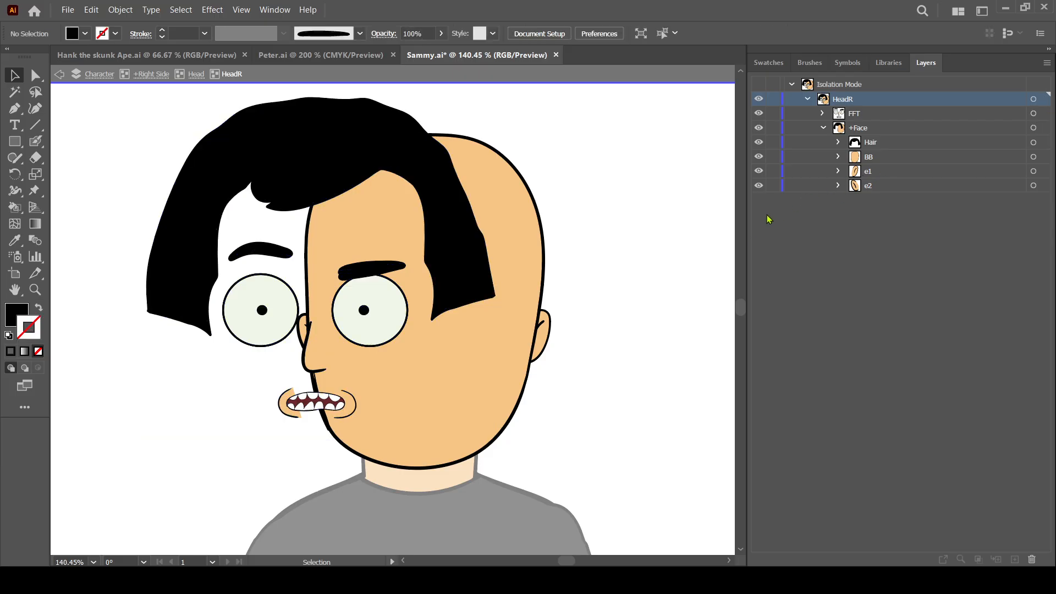
# Bring ear e1 to the front of the +Face group and move it inward beneath the hair's right tip.
pyautogui.click(869, 174)
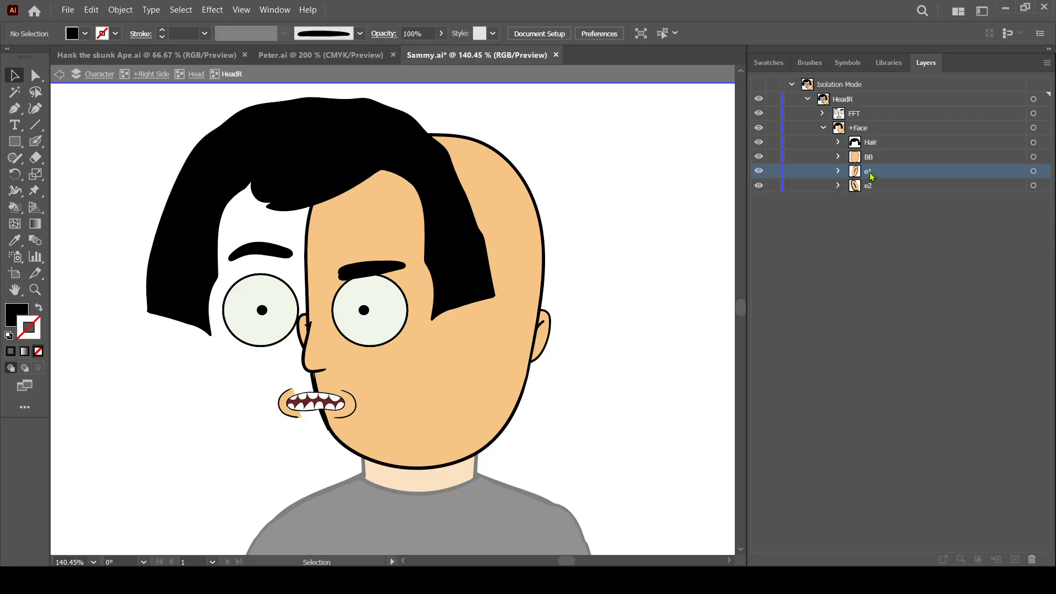
pyautogui.moveTo(873, 175); pyautogui.dragTo(872, 137)
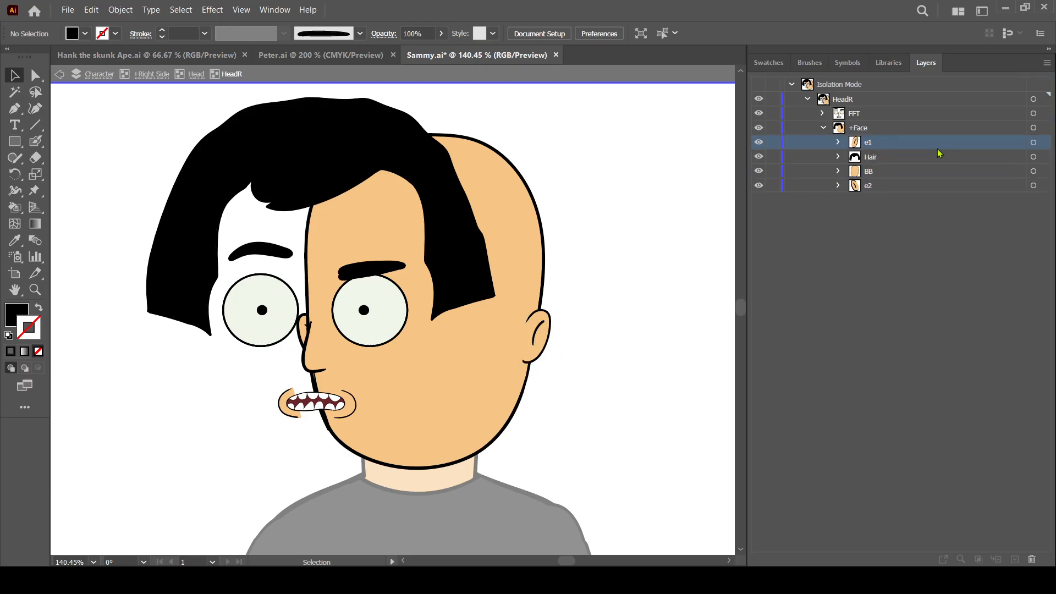
pyautogui.click(1033, 142)
pyautogui.moveTo(533, 346); pyautogui.dragTo(469, 345)
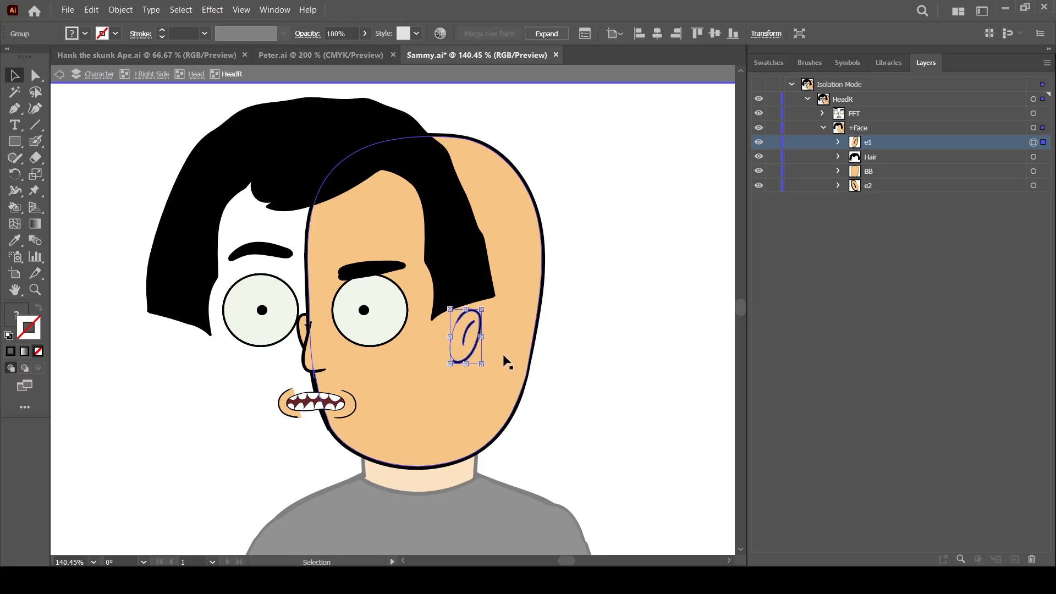
pyautogui.click(595, 328)
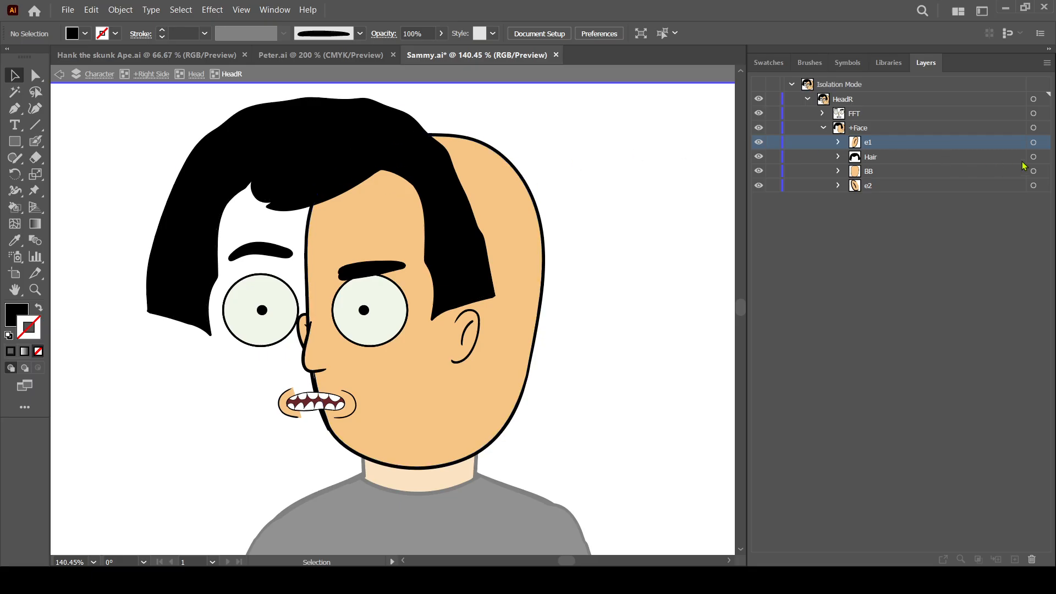
# Shift the Hair slightly right so its tip meets ear e1, and collapse the +Face group.
pyautogui.click(1042, 157)
pyautogui.moveTo(395, 166); pyautogui.dragTo(411, 166)
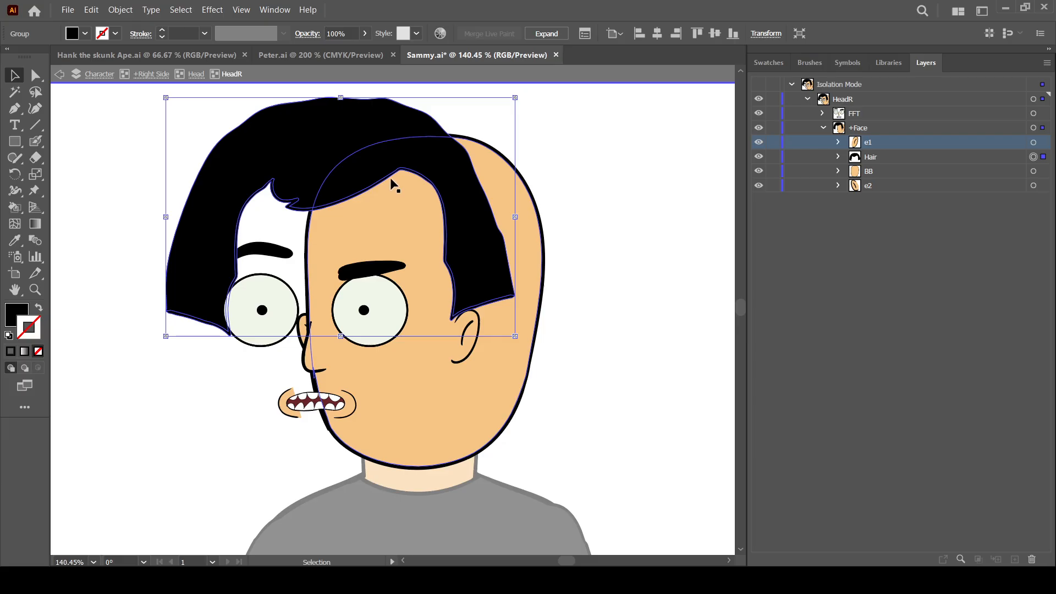
pyautogui.click(606, 259)
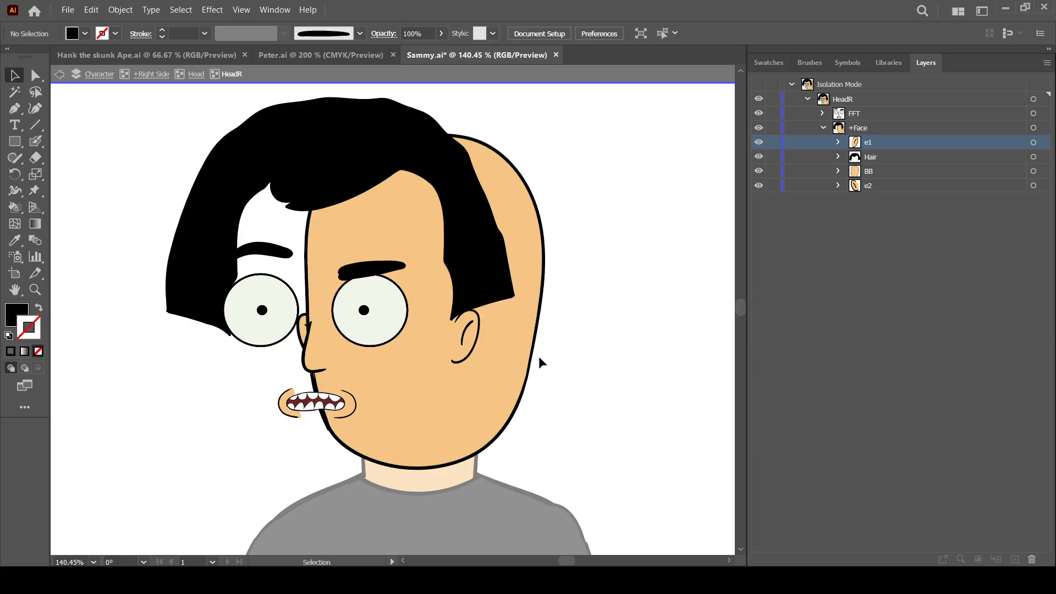
pyautogui.moveTo(510, 435); pyautogui.dragTo(516, 374)
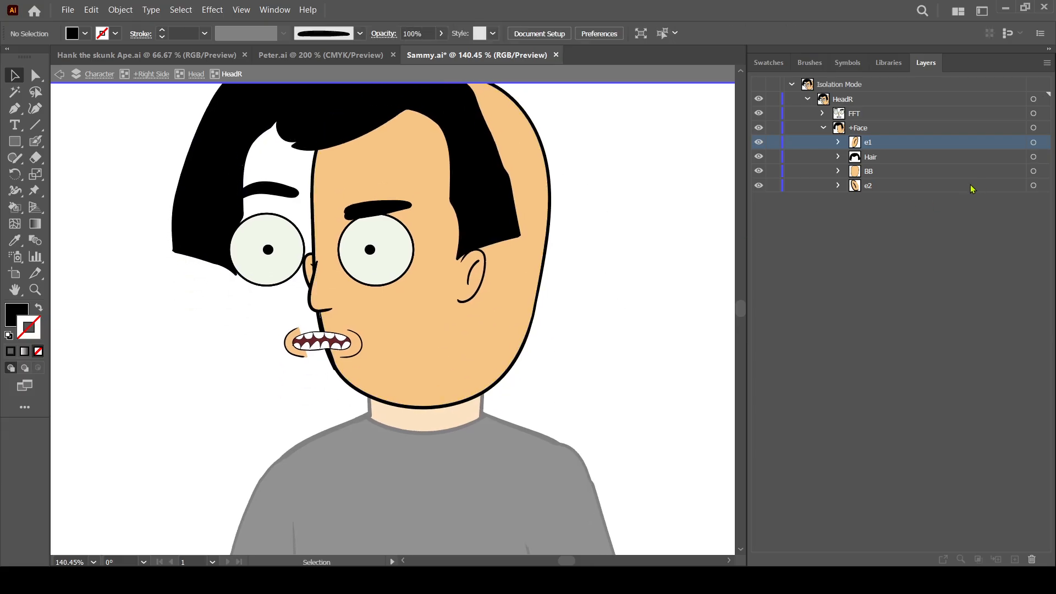
pyautogui.click(823, 128)
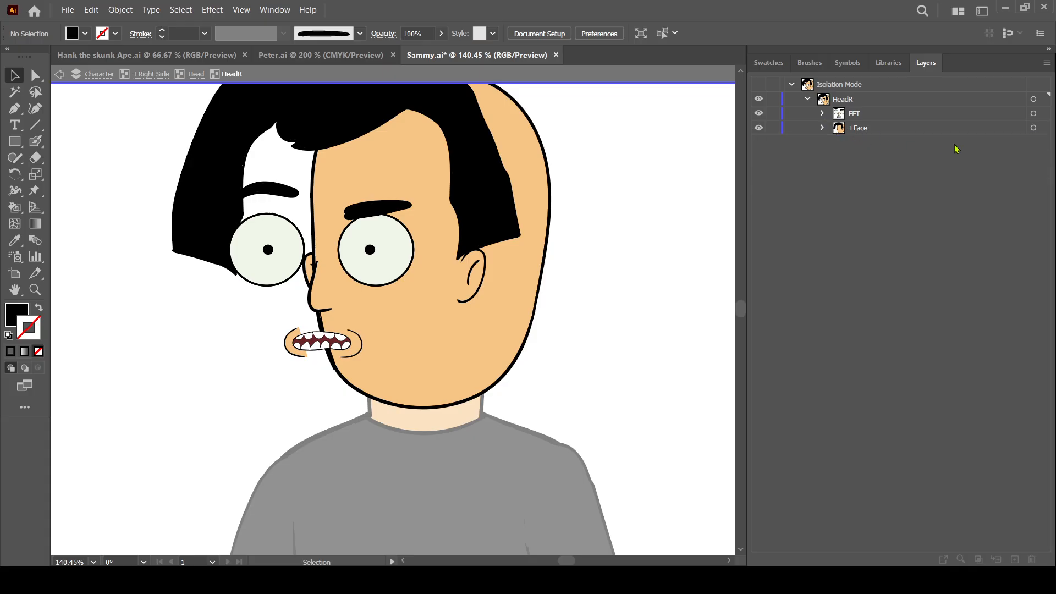
# Shift the Mouth group inside FFT to the right so more of it sits on the face, fine-tuning slightly back left.
pyautogui.click(822, 114)
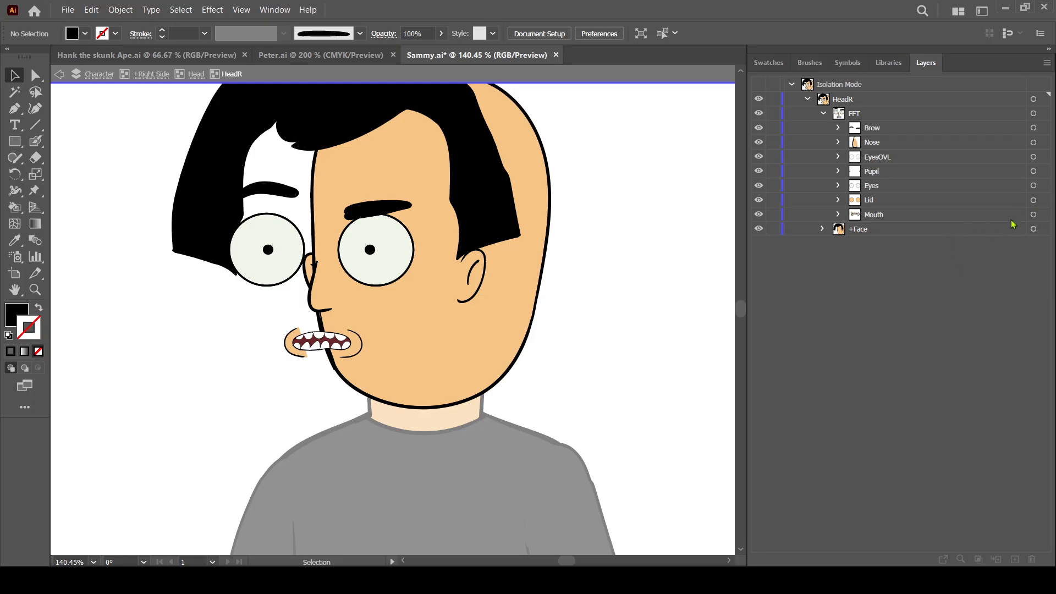
pyautogui.click(1033, 214)
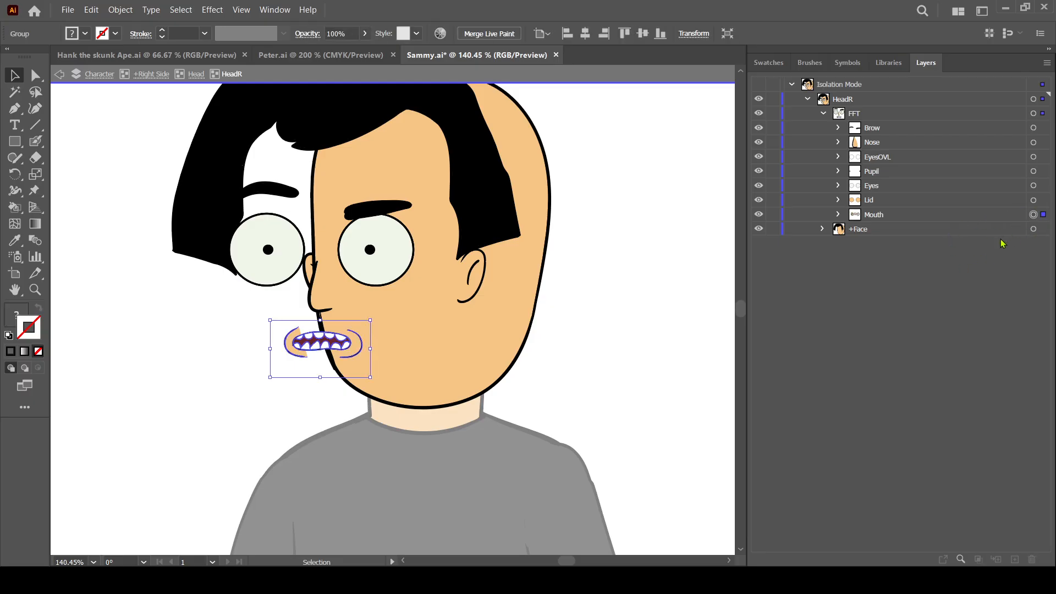
pyautogui.press('Right')
pyautogui.press('Right')
pyautogui.press('Right')
pyautogui.press('Right')
pyautogui.press('Right')
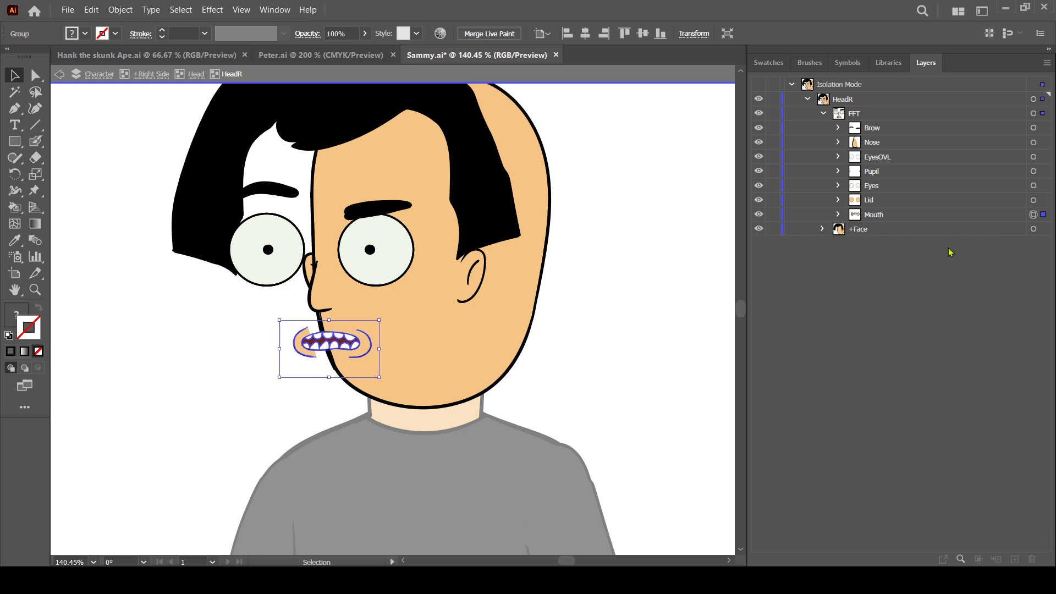
pyautogui.press('Right')
pyautogui.press('Right')
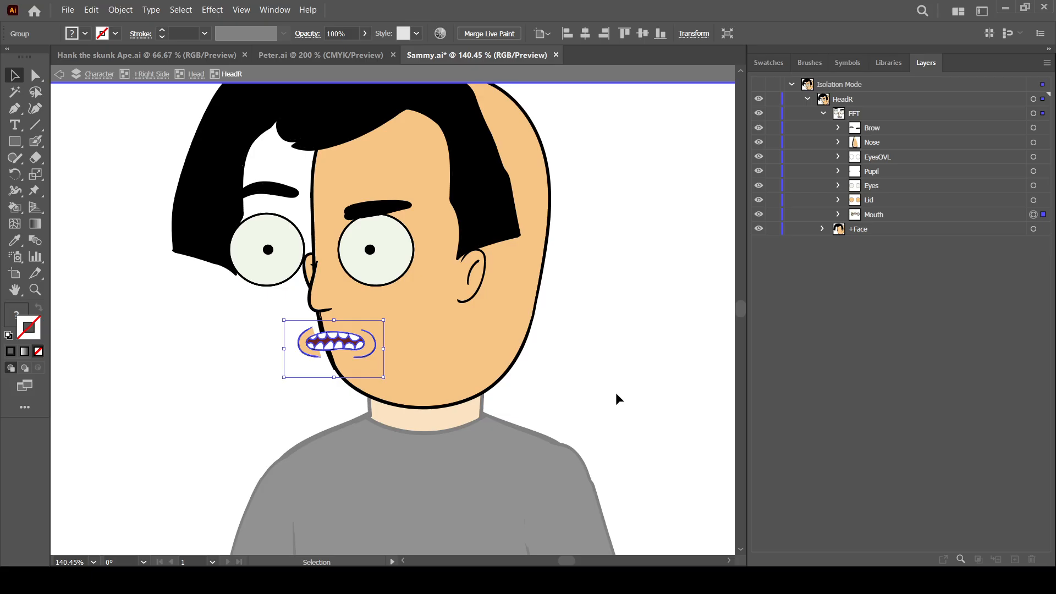
pyautogui.press('Right')
pyautogui.press('Right')
pyautogui.press('Right')
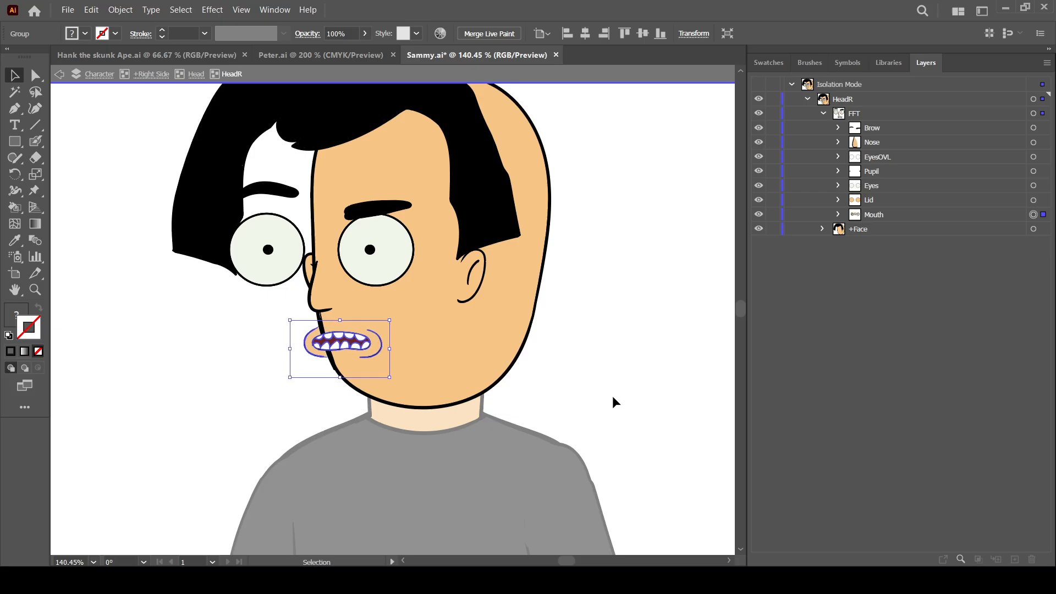
pyautogui.press('Left')
pyautogui.press('Left')
pyautogui.click(612, 385)
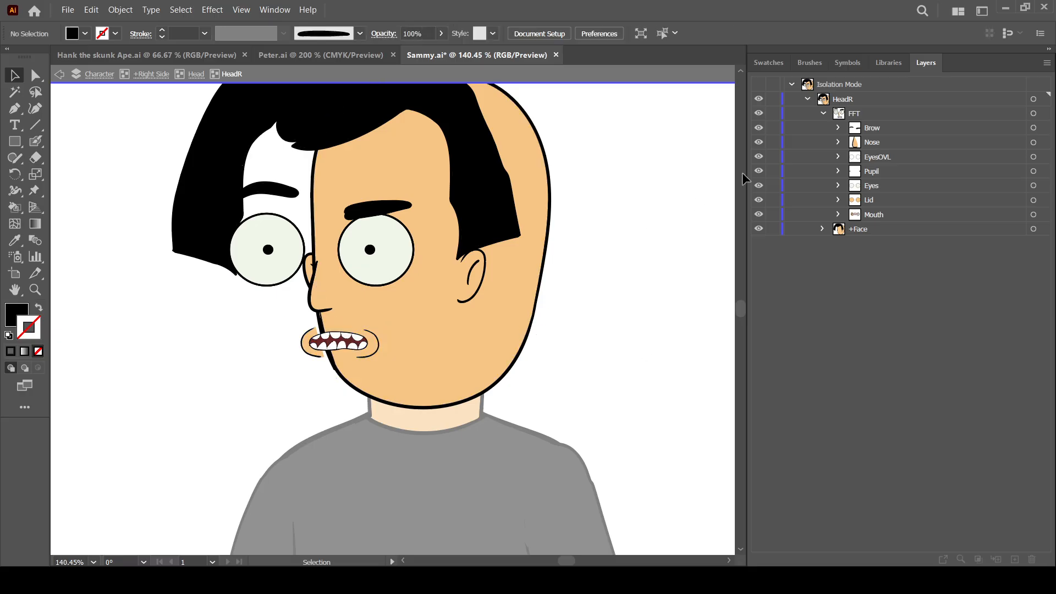
# Hide the +Face group and directly select the far eye and brow to identify which FFT subgroups contain them.
pyautogui.moveTo(559, 317); pyautogui.dragTo(578, 341)
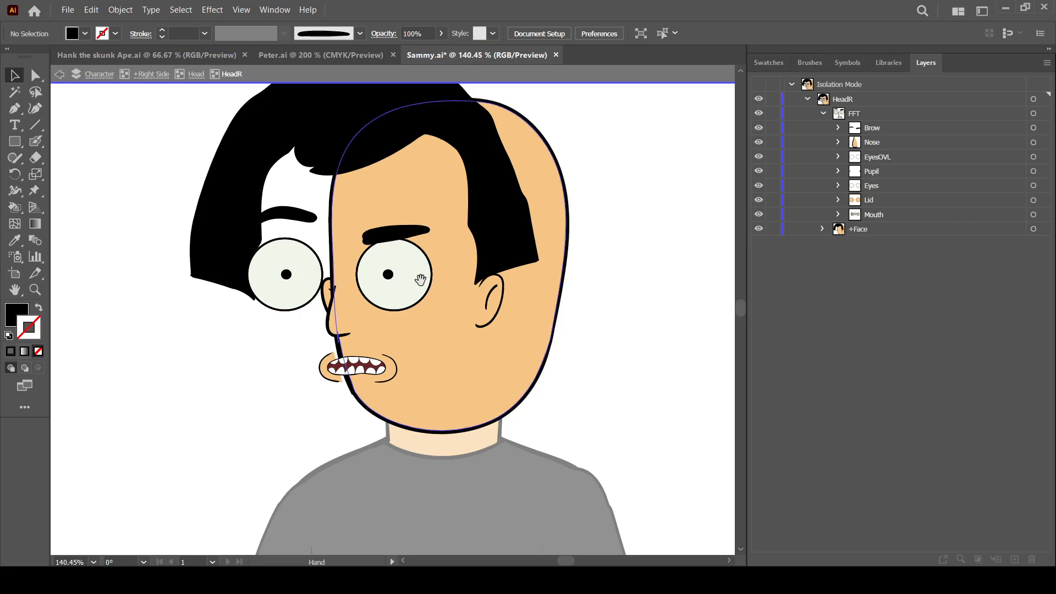
pyautogui.click(758, 228)
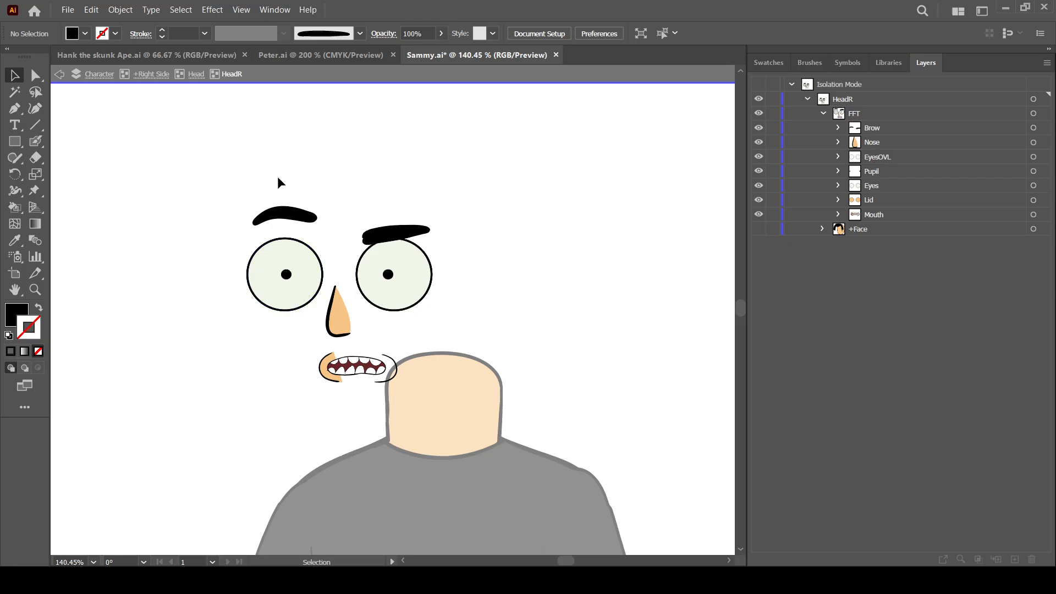
pyautogui.moveTo(231, 188); pyautogui.dragTo(312, 328)
pyautogui.click(35, 76)
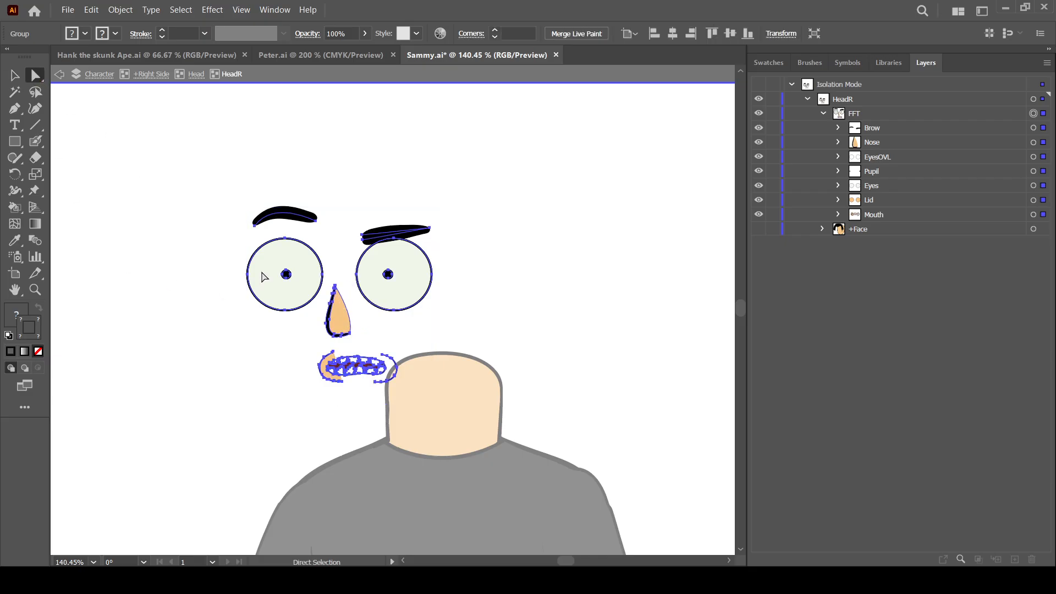
pyautogui.moveTo(332, 324); pyautogui.dragTo(236, 184)
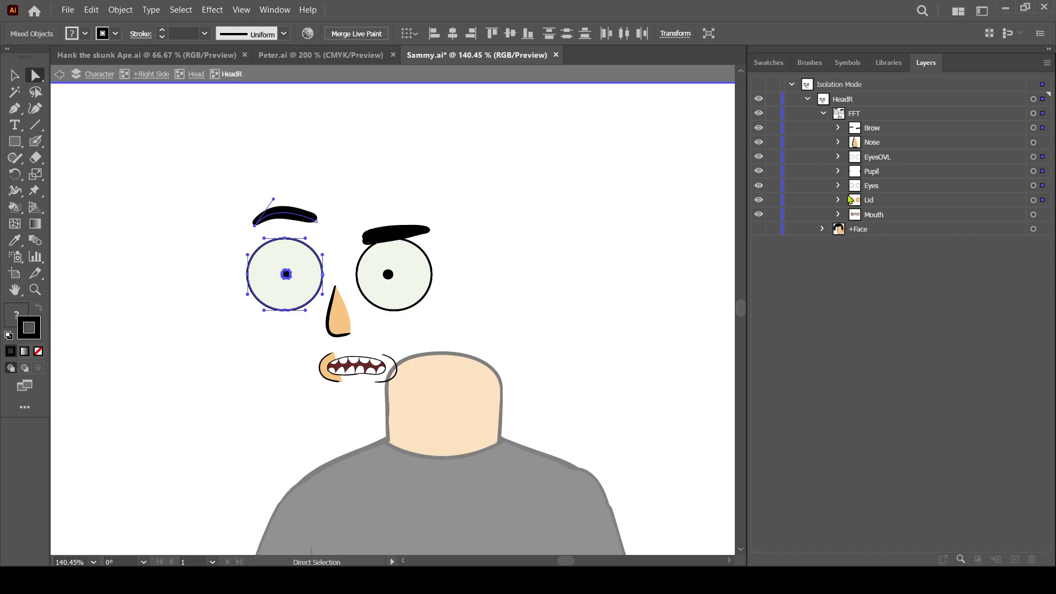
# Delete the far eyebrow BrowB from the Brow group.
pyautogui.click(839, 128)
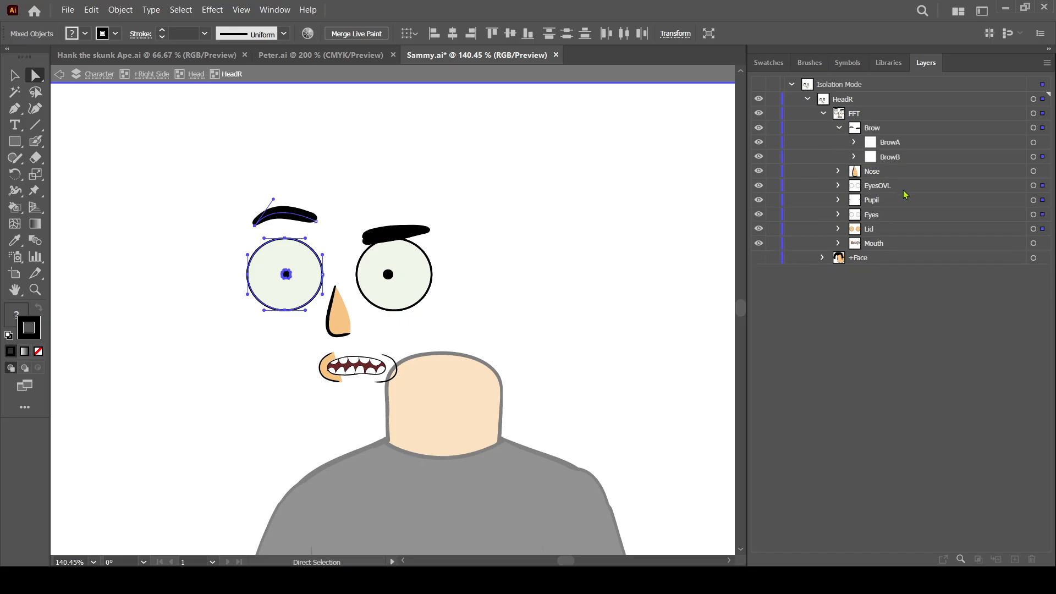
pyautogui.click(891, 160)
pyautogui.click(1032, 158)
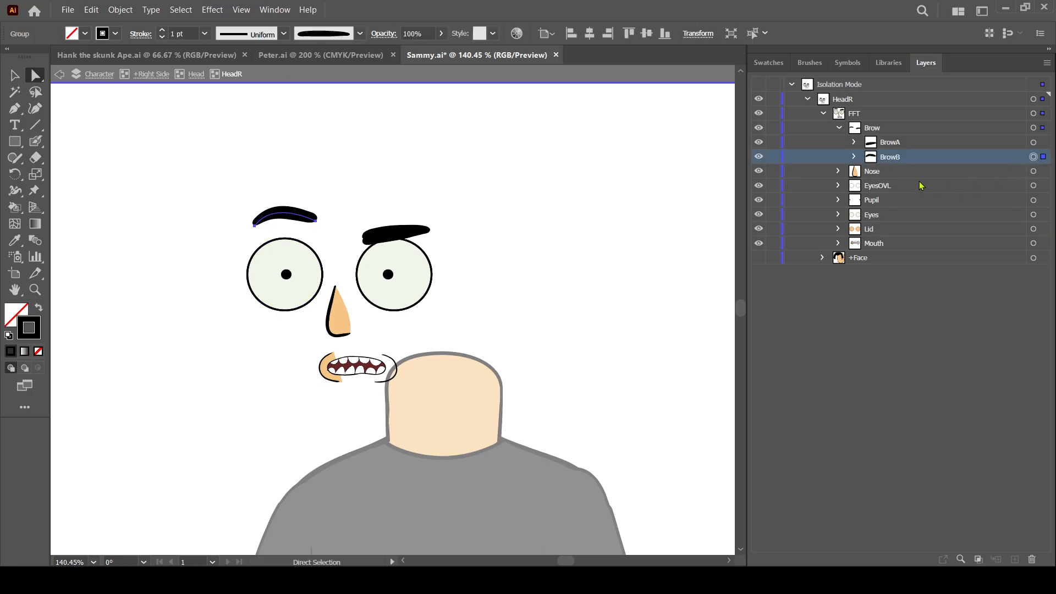
pyautogui.click(1031, 559)
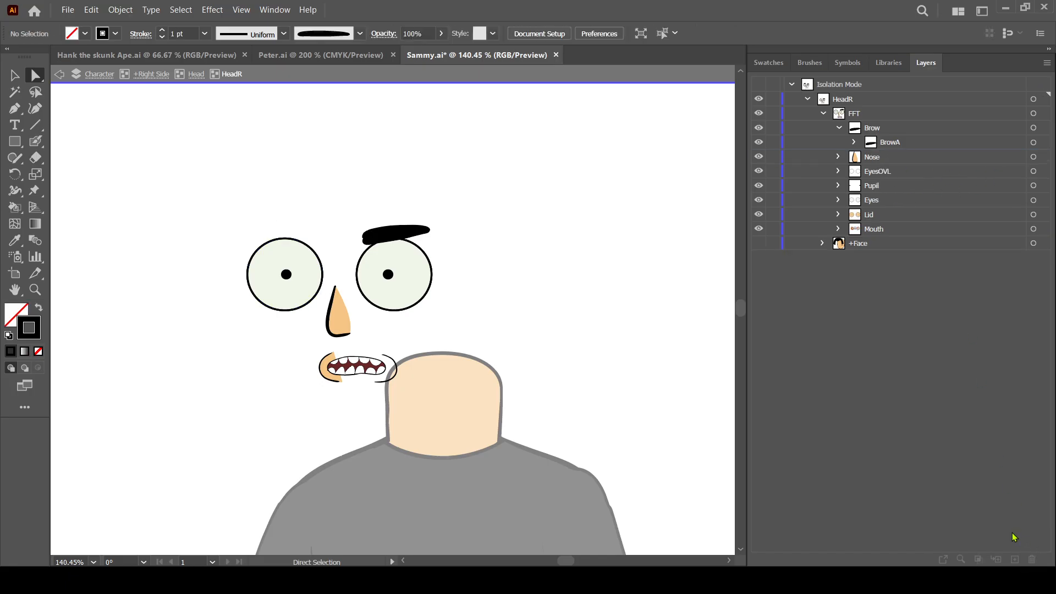
# Delete the far eye overlay EyeOVLB from the EyesOVL group, keeping EyeOVLA.
pyautogui.click(837, 171)
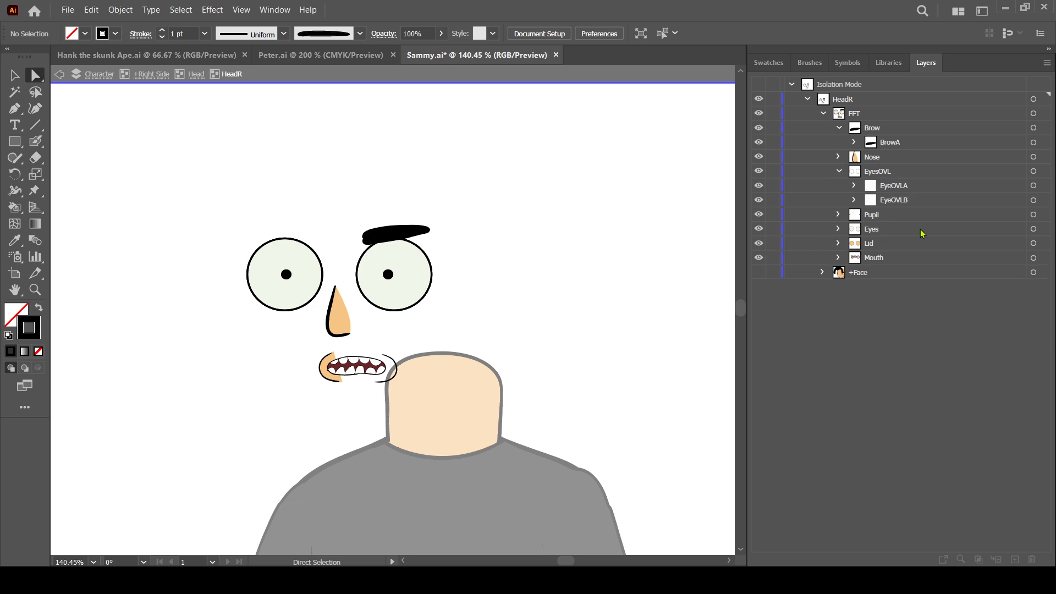
pyautogui.click(896, 202)
pyautogui.click(853, 186)
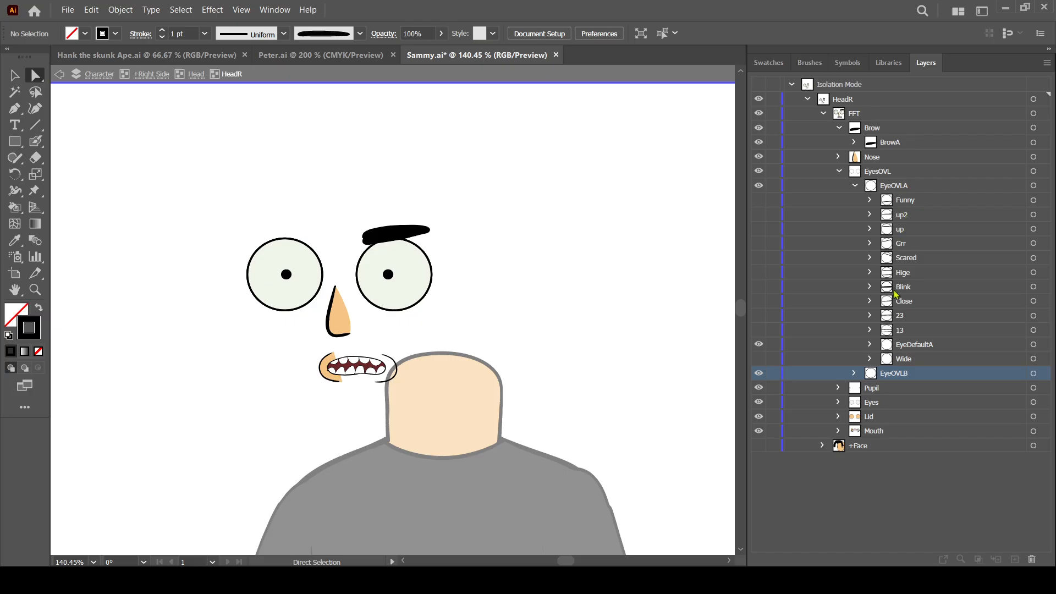
pyautogui.click(855, 186)
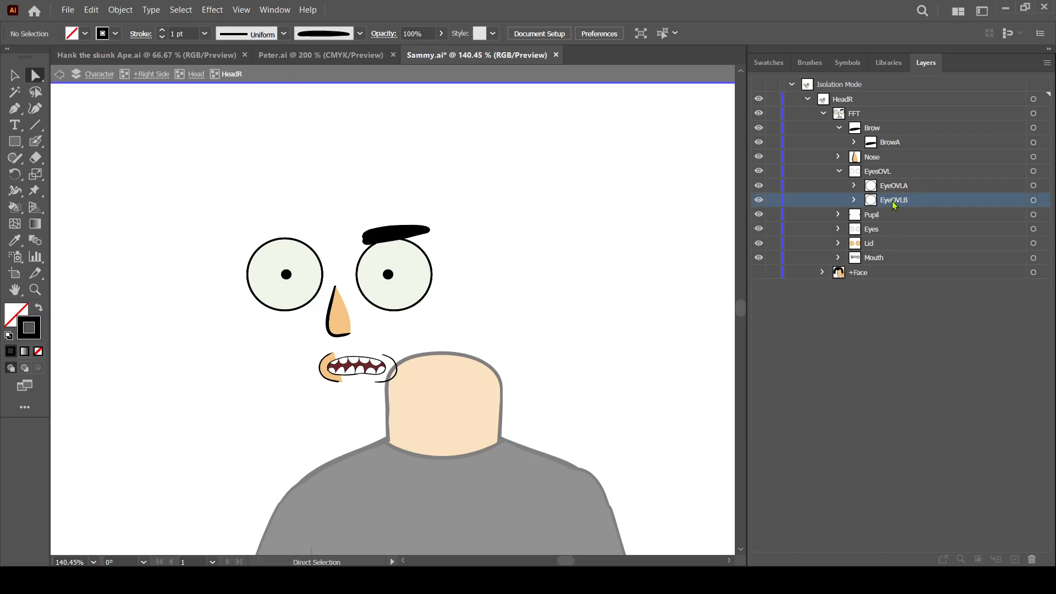
pyautogui.click(1033, 201)
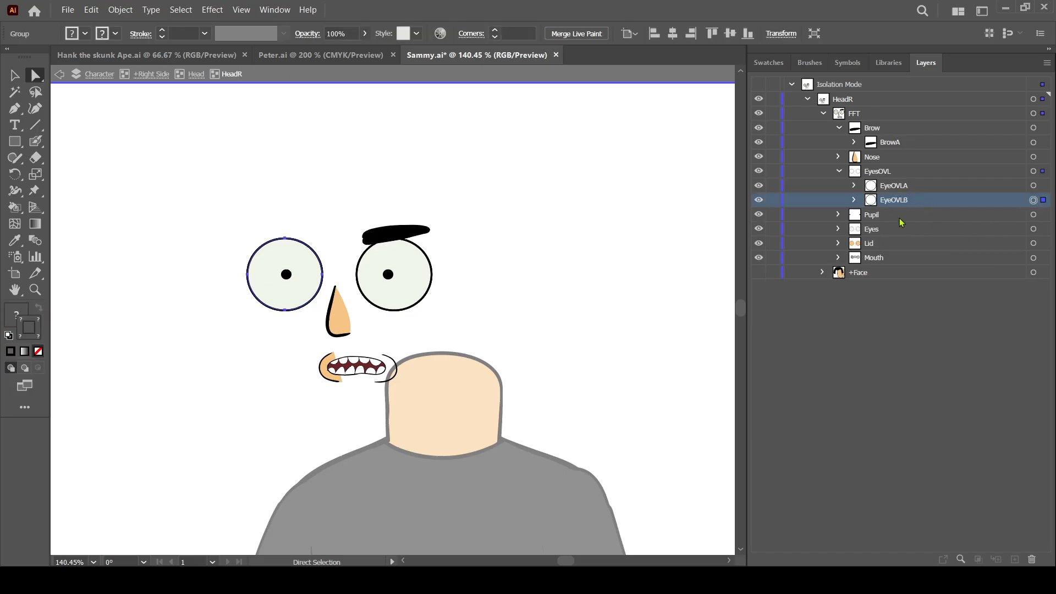
pyautogui.click(1031, 560)
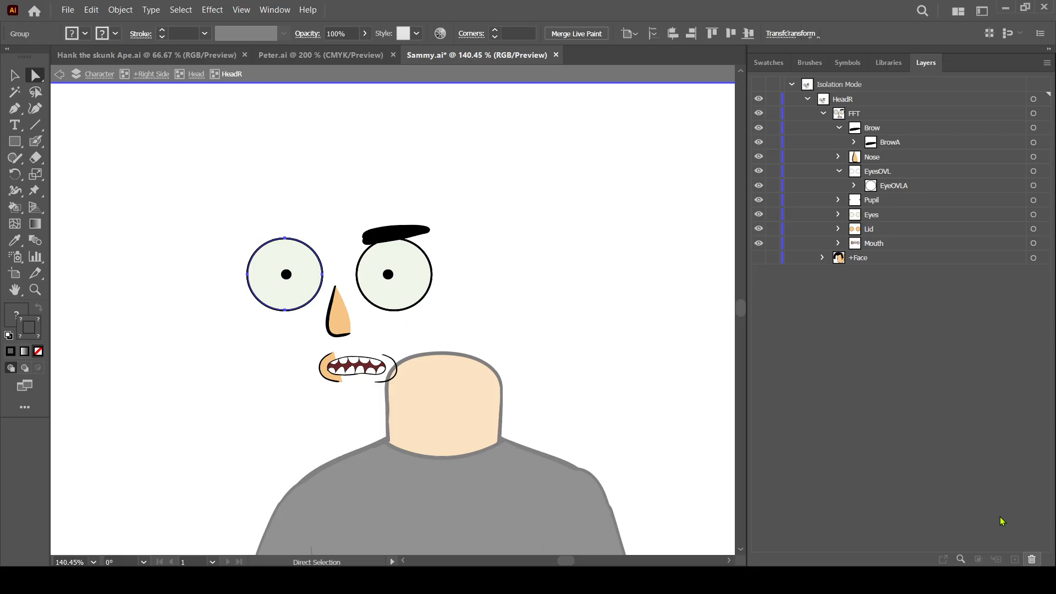
# Delete the far eye EyeB from the Eyes group.
pyautogui.click(838, 215)
pyautogui.click(896, 245)
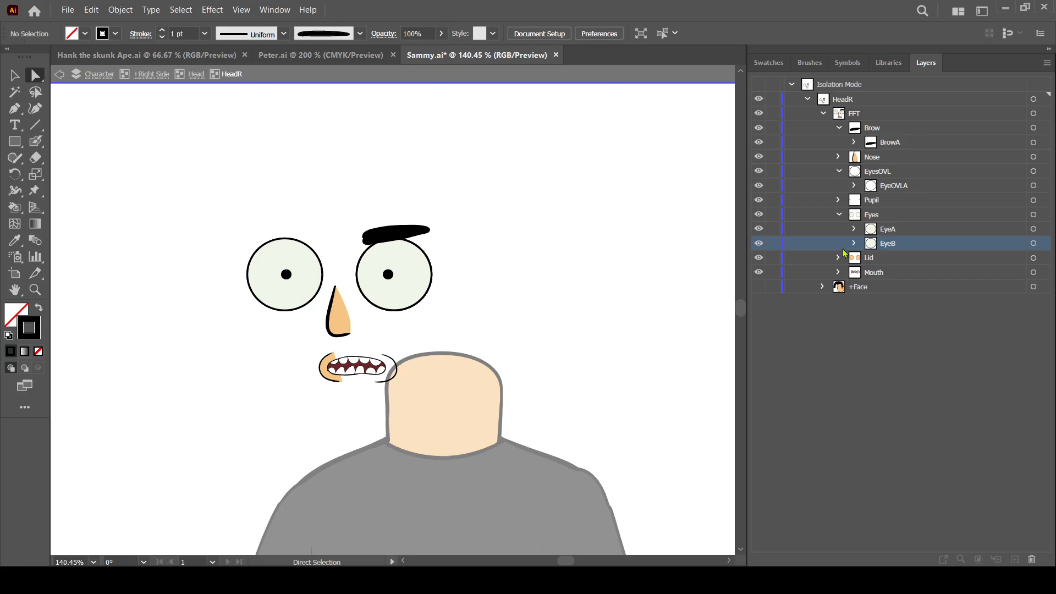
pyautogui.click(1033, 243)
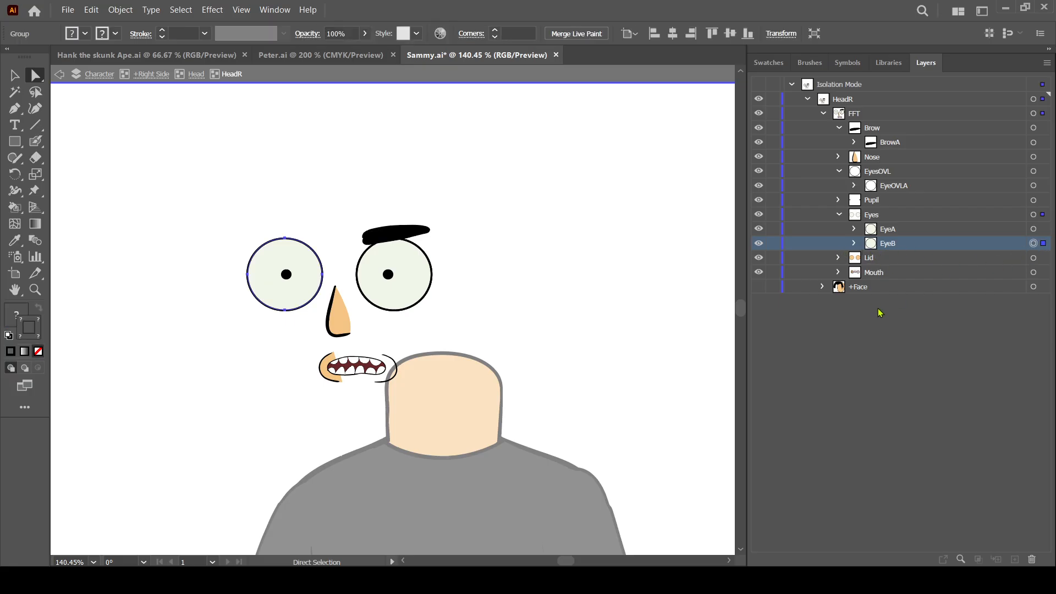
pyautogui.click(1032, 559)
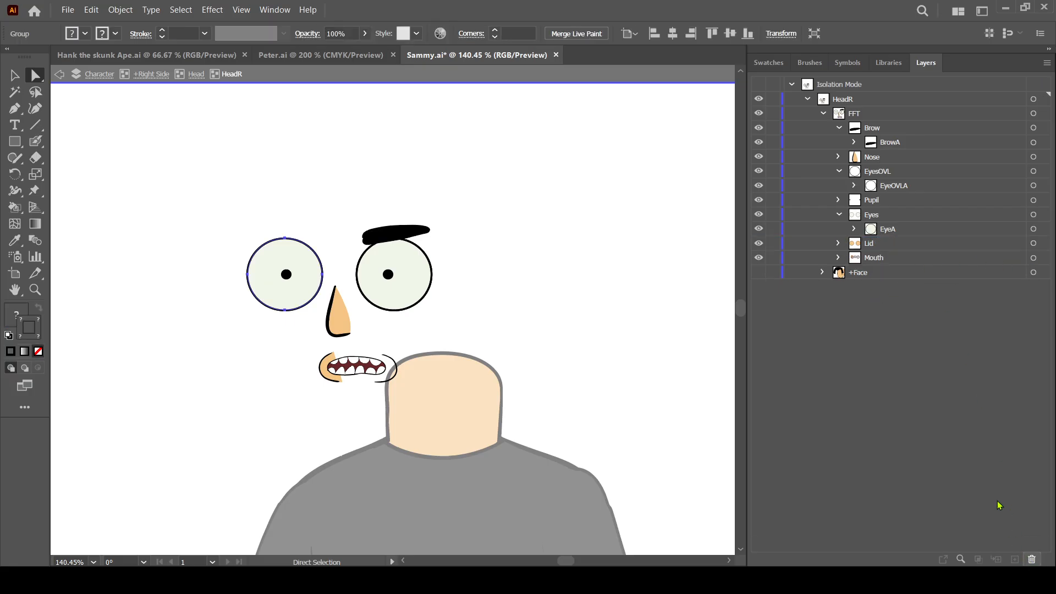
# Delete the far eyelid LidB from the Lid group and collapse that group.
pyautogui.click(838, 257)
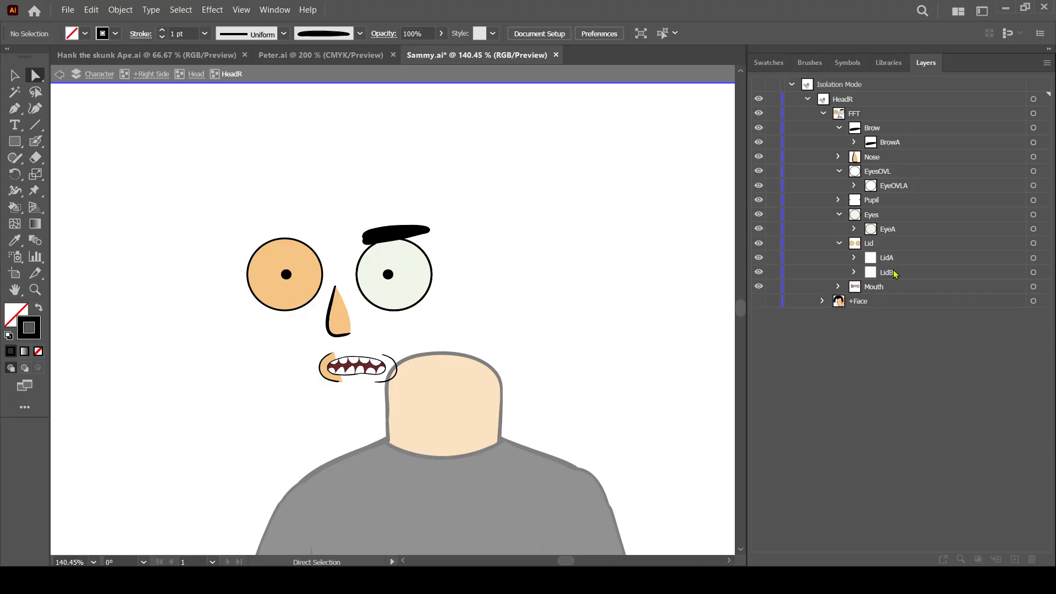
pyautogui.click(1033, 272)
pyautogui.click(1031, 559)
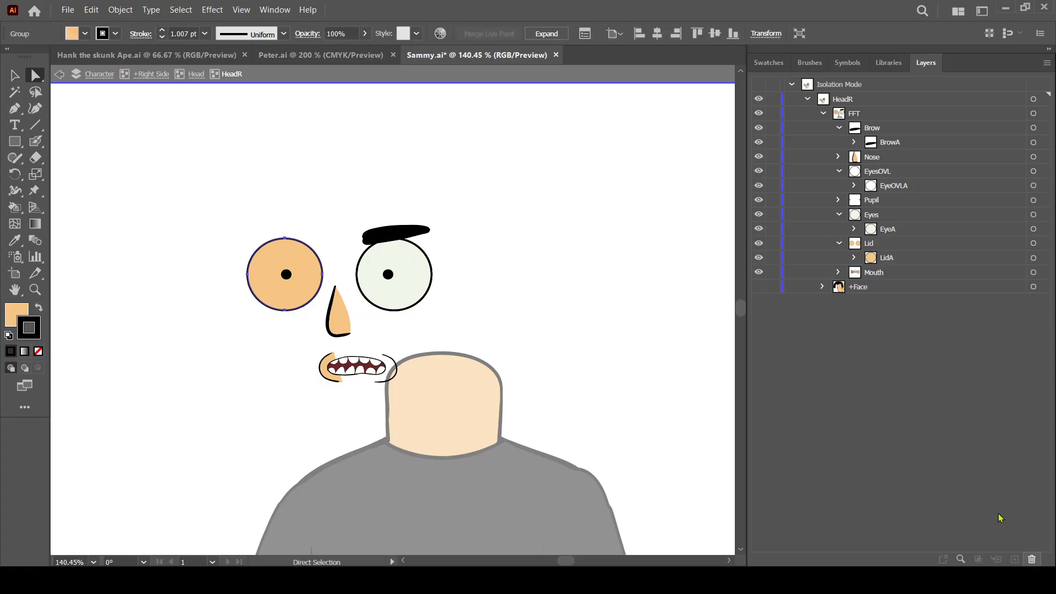
pyautogui.click(838, 244)
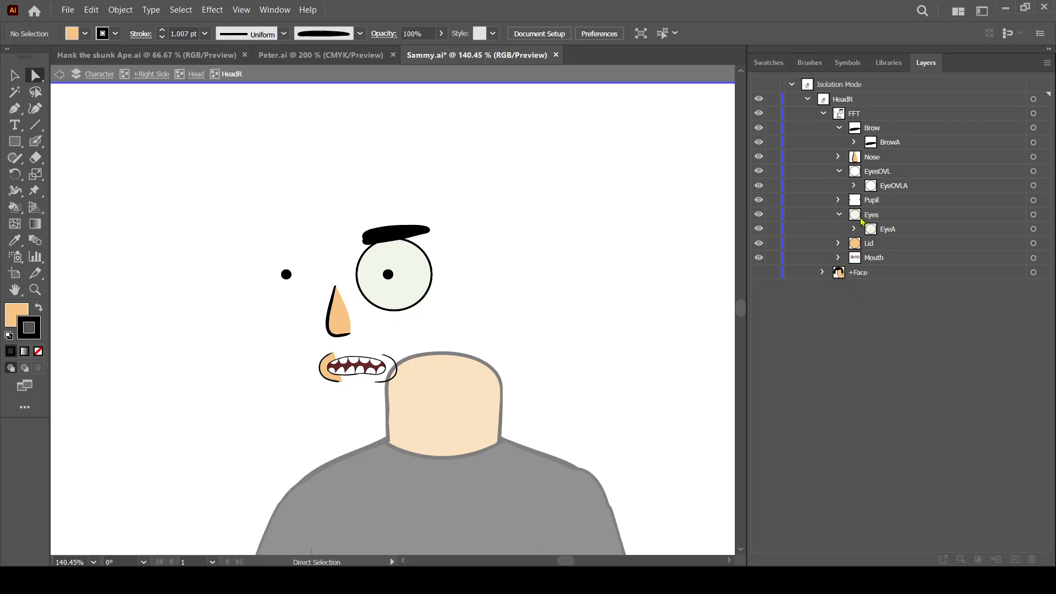
# Delete the far pupil PupilB from the Pupil group.
pyautogui.click(838, 199)
pyautogui.click(963, 230)
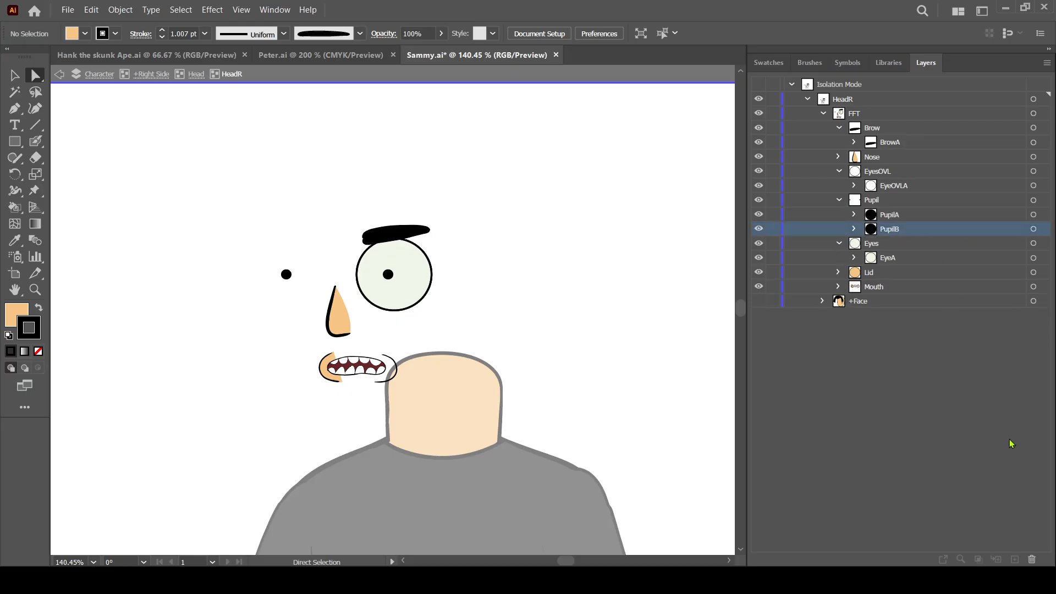
pyautogui.click(1032, 559)
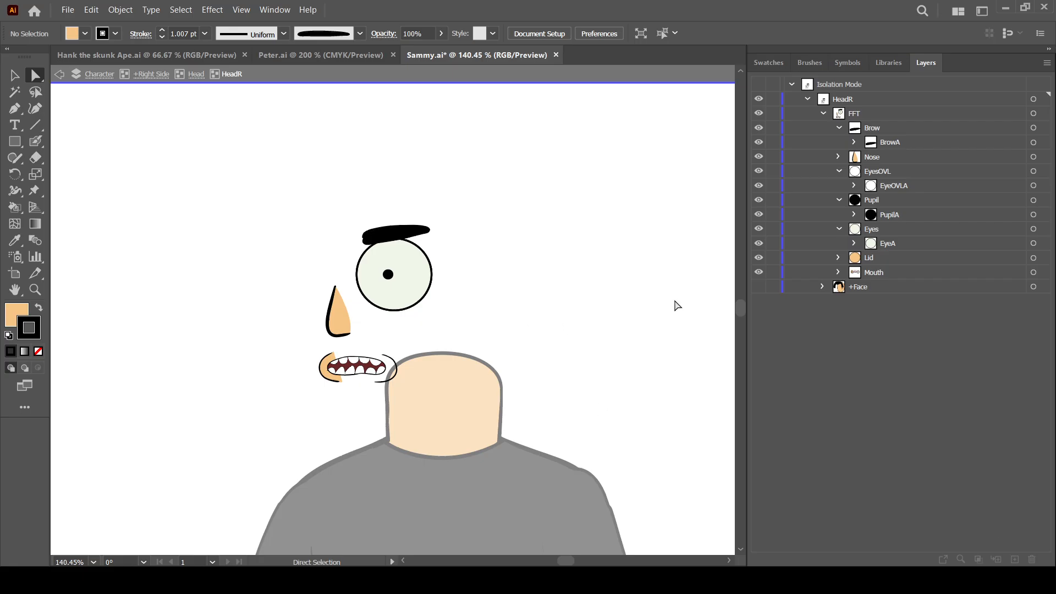
# Show the +Face group again and move the far ear e2 inward so it is hidden behind the face shape.
pyautogui.click(759, 288)
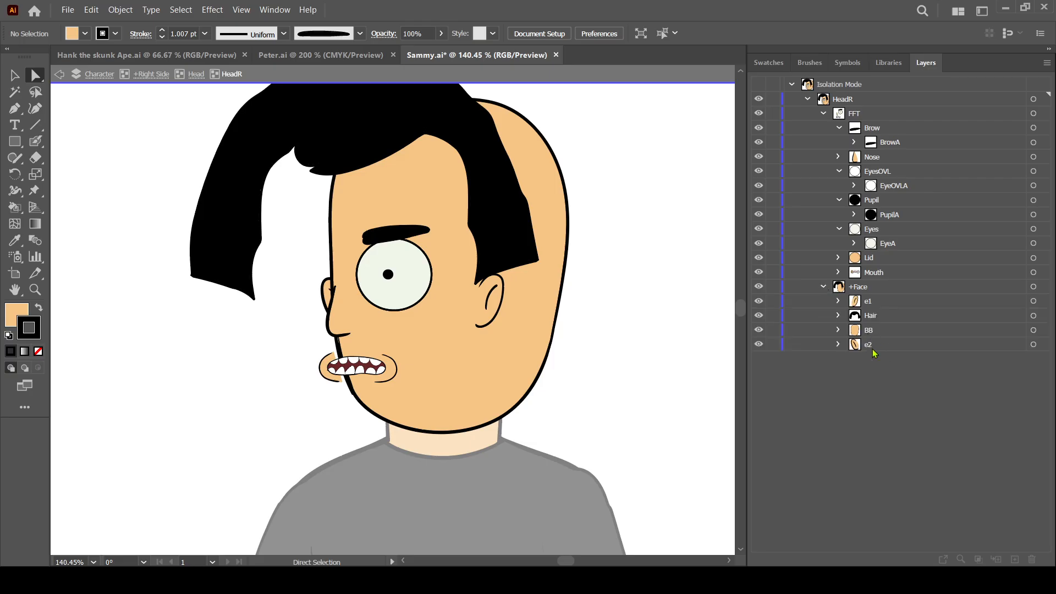
pyautogui.click(874, 346)
pyautogui.click(1034, 344)
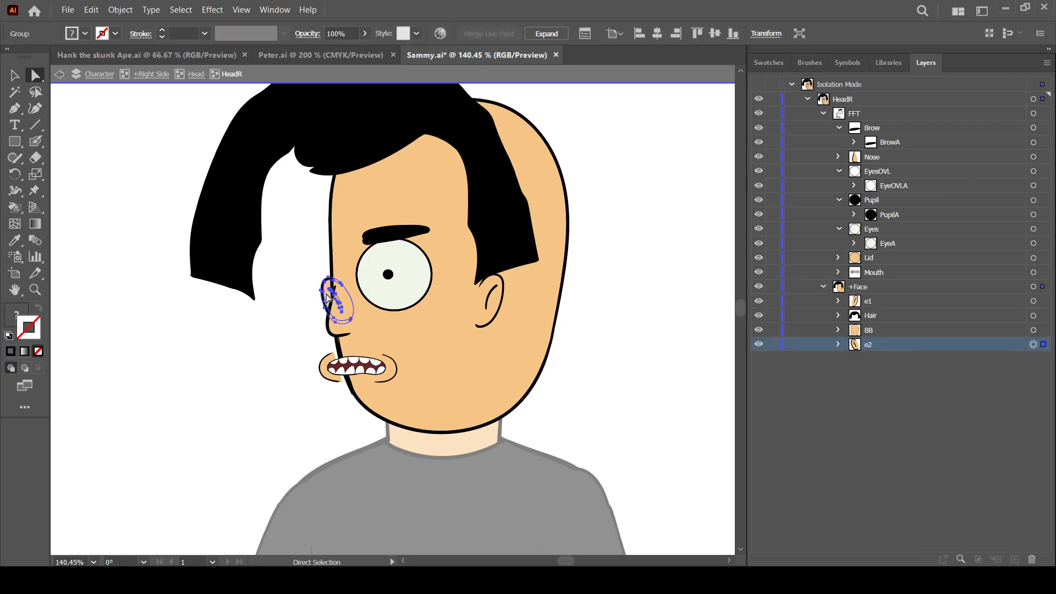
pyautogui.moveTo(334, 300); pyautogui.dragTo(432, 291)
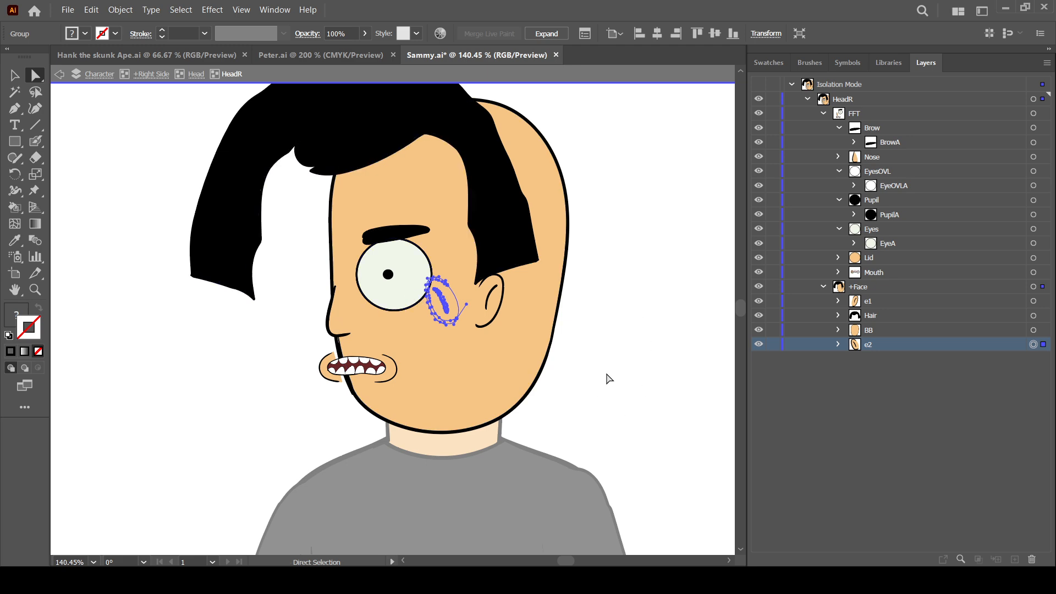
pyautogui.click(713, 412)
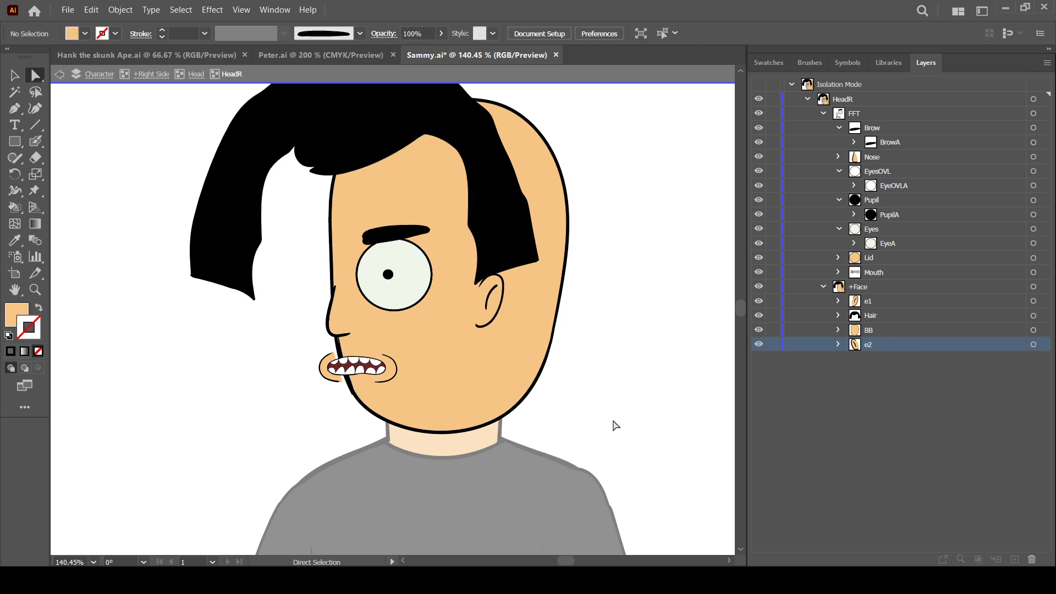
# Collapse the Eyes, Pupil and EyesOVL groups inside FFT.
pyautogui.click(839, 229)
pyautogui.click(839, 199)
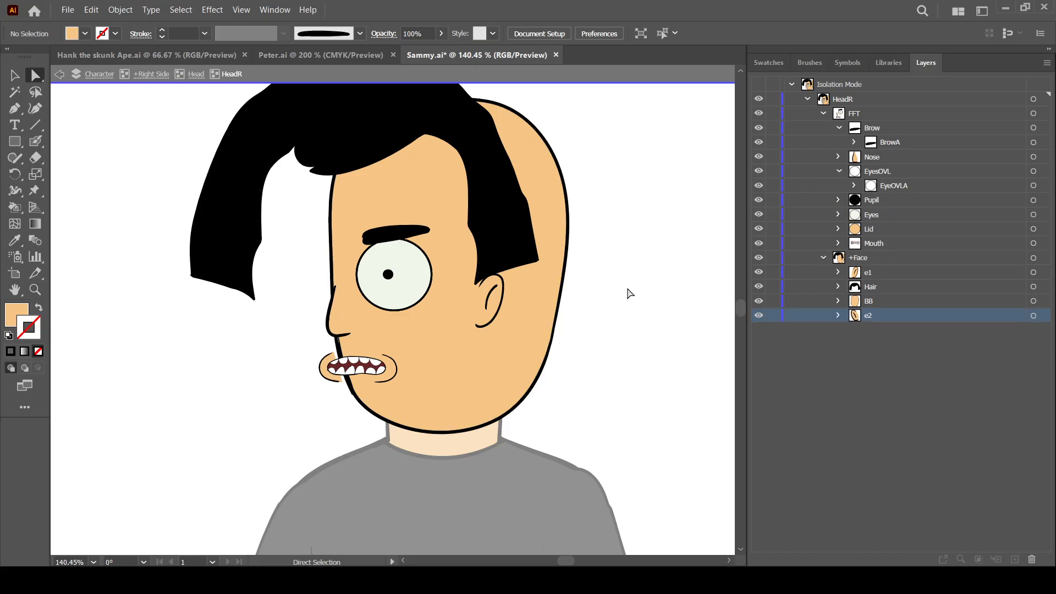
pyautogui.click(840, 171)
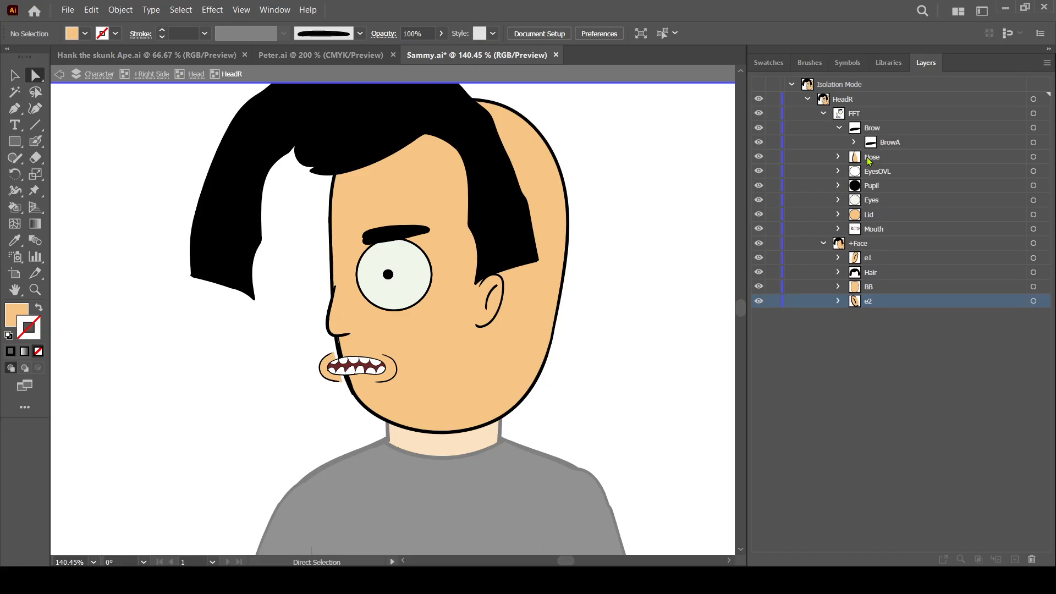
# Puppet Warp the Nose group so the nose tip protrudes further out beyond the face outline.
pyautogui.click(1033, 157)
pyautogui.hotkey('ctrl', '+')
pyautogui.hotkey('ctrl', '+')
pyautogui.hotkey('ctrl', '+')
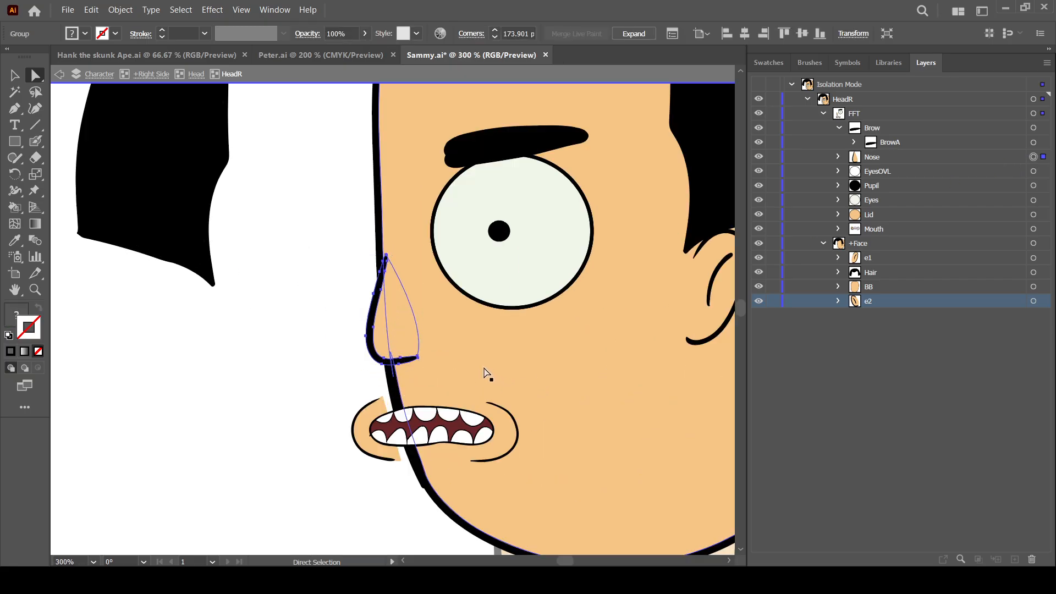
pyautogui.hotkey('ctrl', '+')
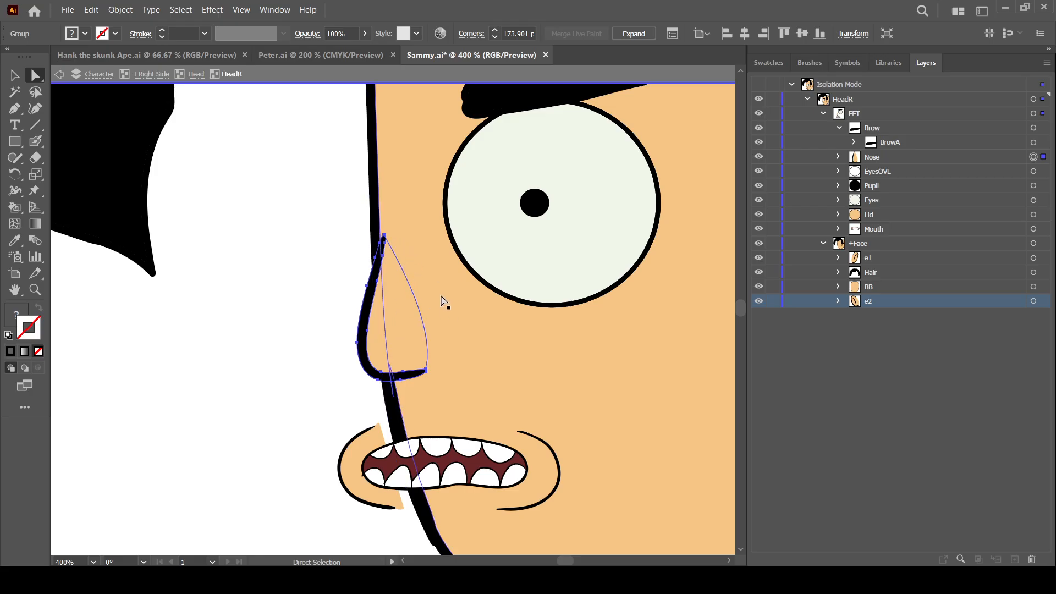
pyautogui.click(35, 193)
pyautogui.click(384, 244)
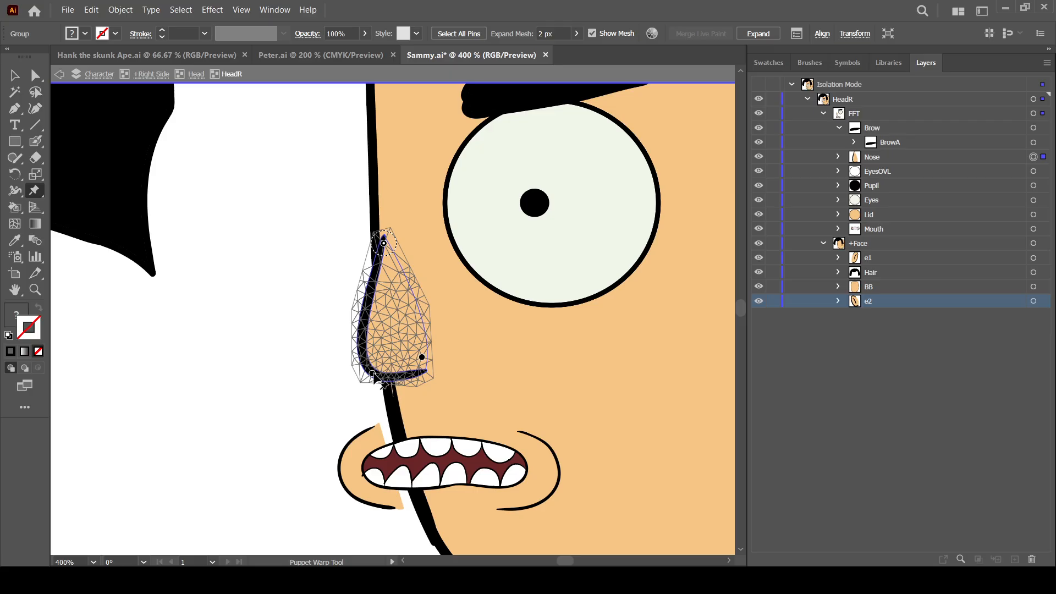
pyautogui.moveTo(379, 379); pyautogui.dragTo(355, 371)
pyautogui.click(38, 83)
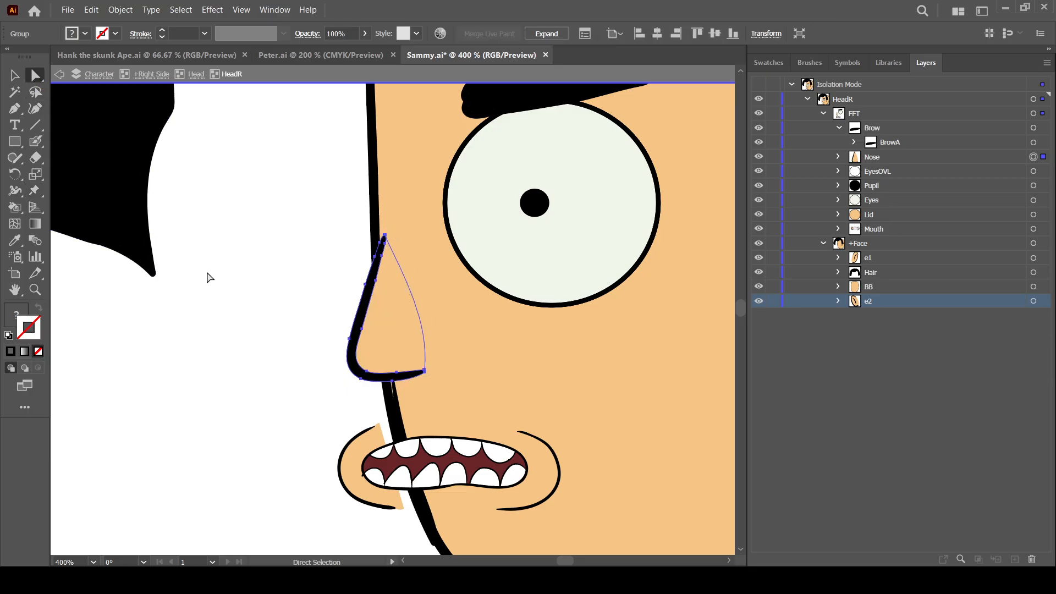
pyautogui.click(208, 277)
# Collapse the Brow group in FFT and highlight the Hair group inside +Face.
pyautogui.hotkey('ctrl', '-')
pyautogui.hotkey('ctrl', '-')
pyautogui.hotkey('ctrl', '-')
pyautogui.hotkey('ctrl', '-')
pyautogui.moveTo(582, 416); pyautogui.dragTo(511, 425)
pyautogui.hotkey('ctrl', '+')
pyautogui.hotkey('ctrl', '+')
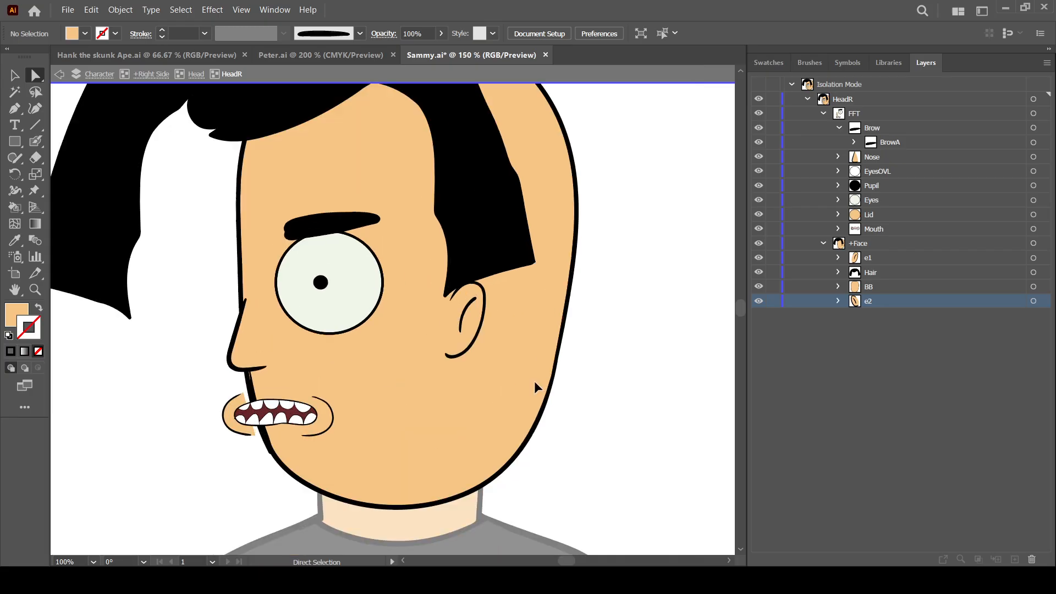
pyautogui.moveTo(528, 464); pyautogui.dragTo(523, 447)
pyautogui.moveTo(558, 347); pyautogui.dragTo(567, 382)
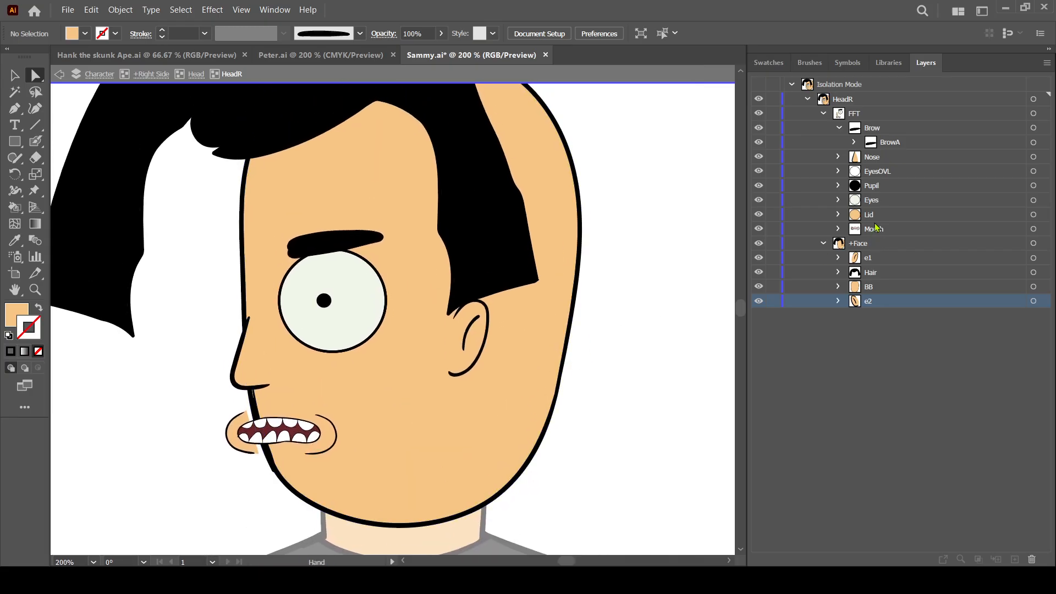
pyautogui.click(839, 127)
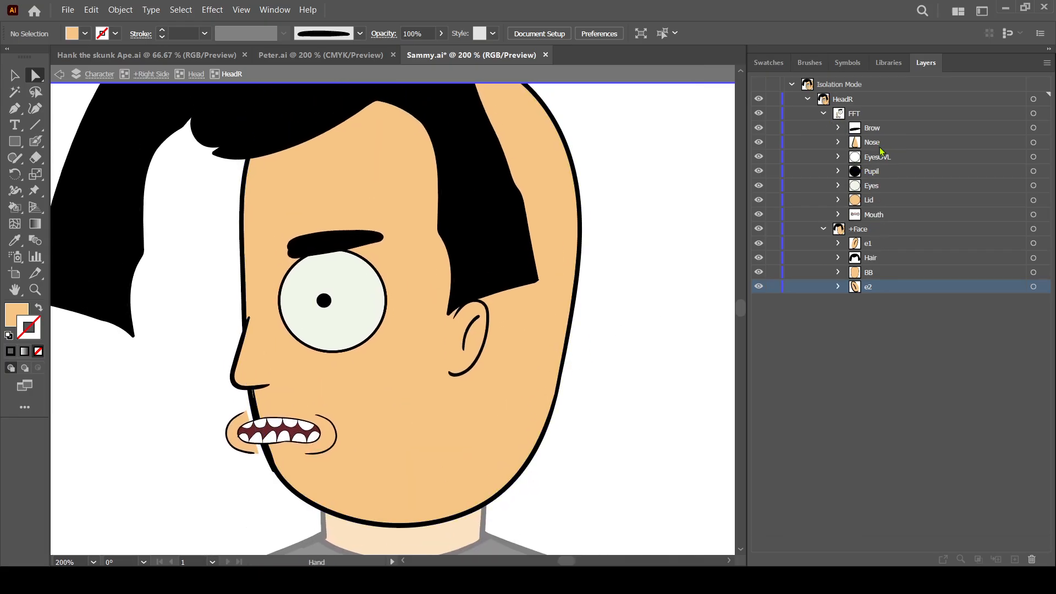
pyautogui.click(873, 231)
pyautogui.click(901, 259)
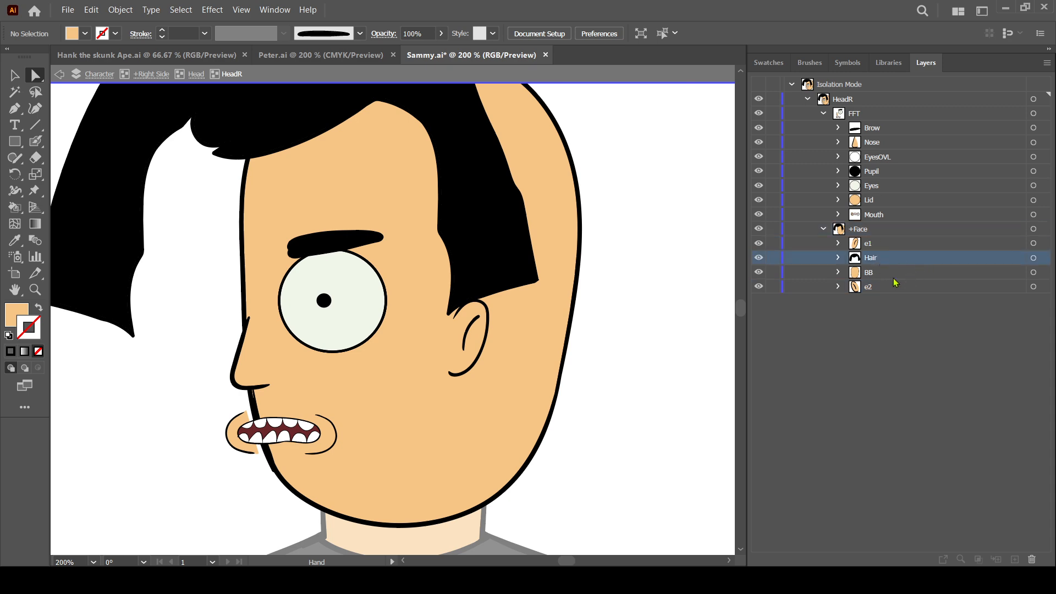
# Try to pull an anchor point of the hair's outer outline toward the back of the head.
pyautogui.scroll(2, 605, 378)
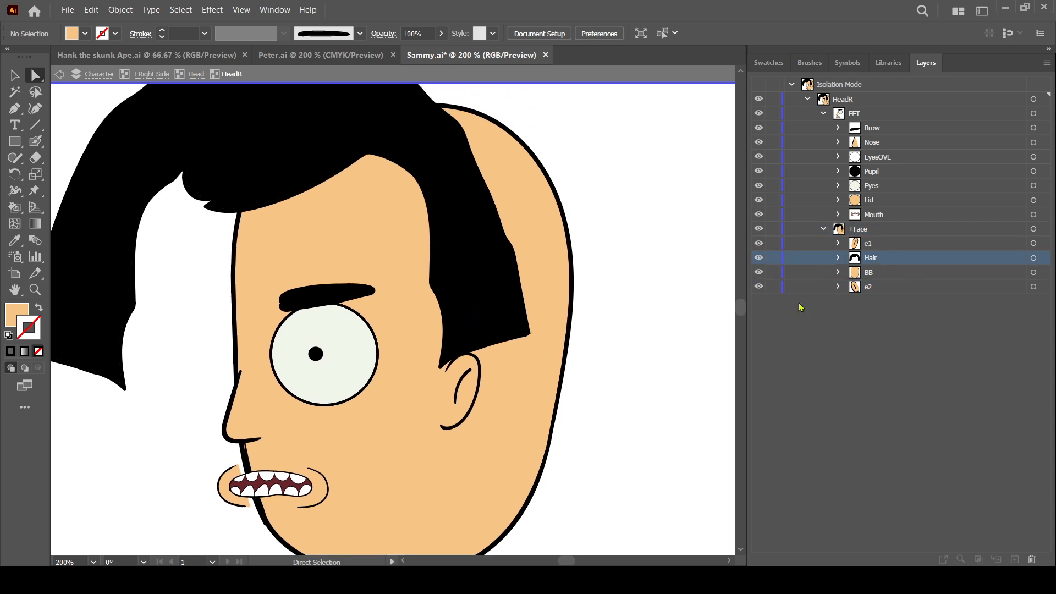
pyautogui.hotkey('ctrl', '-')
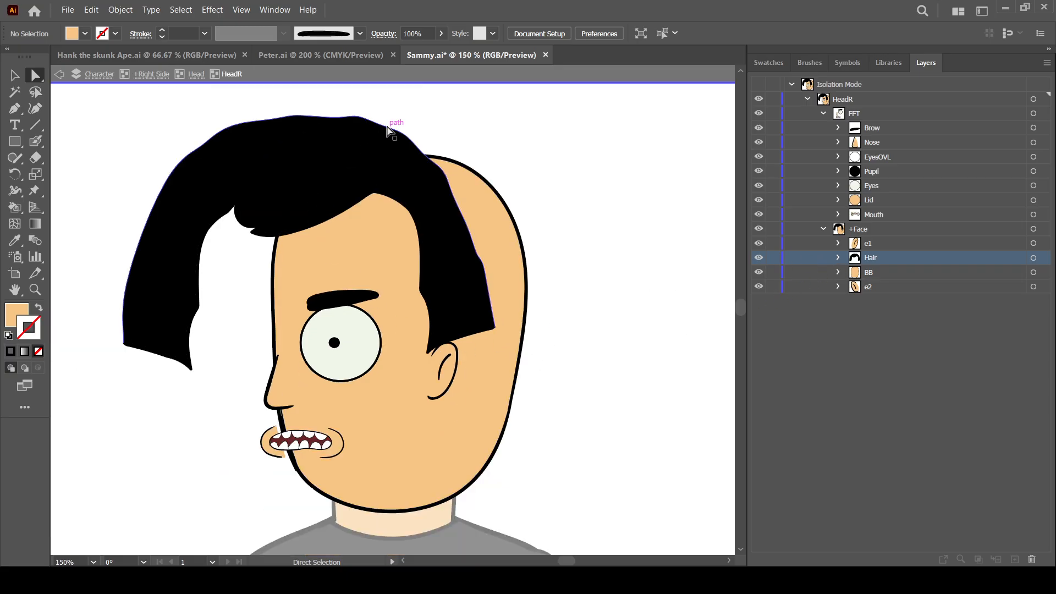
pyautogui.click(409, 137)
pyautogui.moveTo(409, 137); pyautogui.dragTo(480, 142)
pyautogui.hotkey('ctrl', 'z')
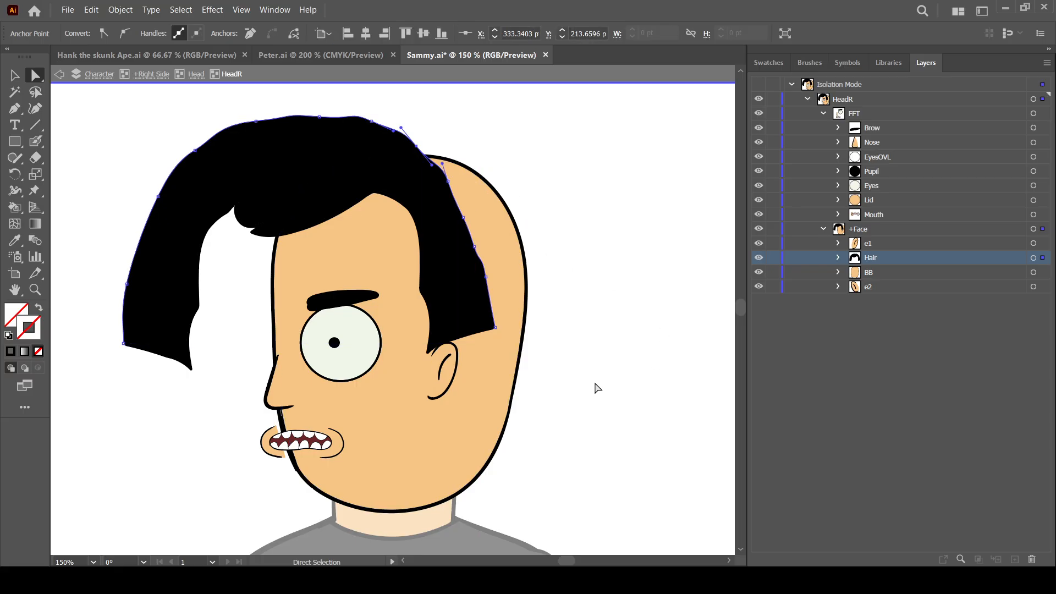
pyautogui.click(597, 388)
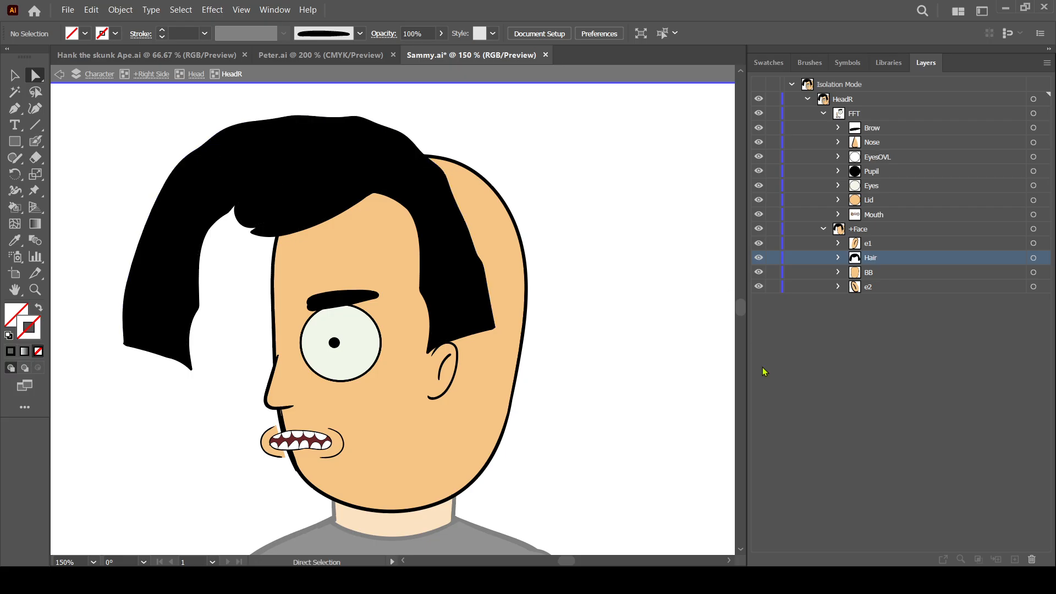
# Puppet Warp the BB face shape, pinning the crown and back of the head and pulling the rear jaw inward.
pyautogui.click(772, 258)
pyautogui.click(1033, 273)
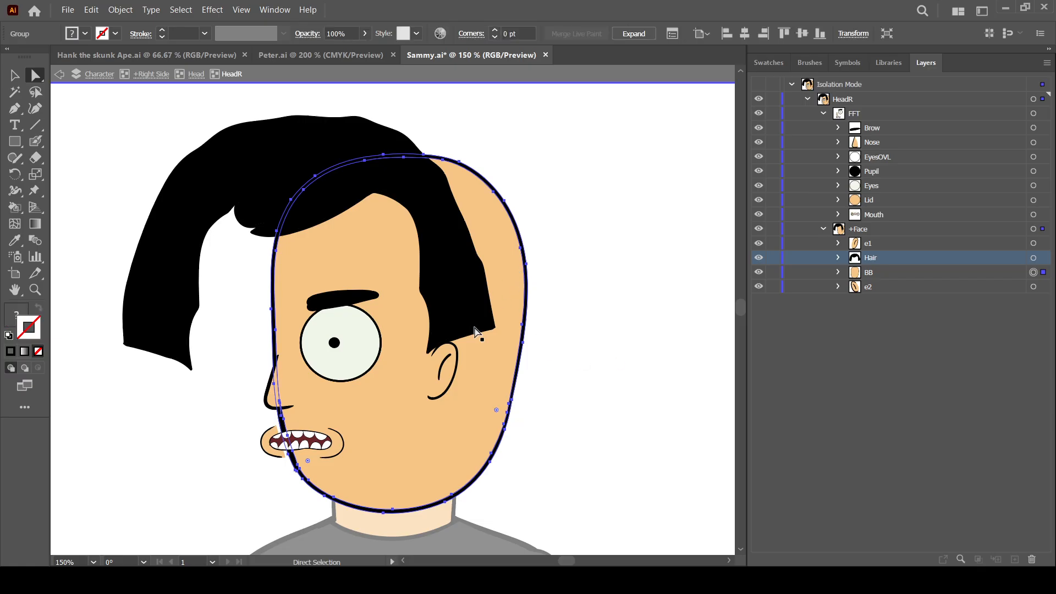
pyautogui.click(34, 190)
pyautogui.click(38, 193)
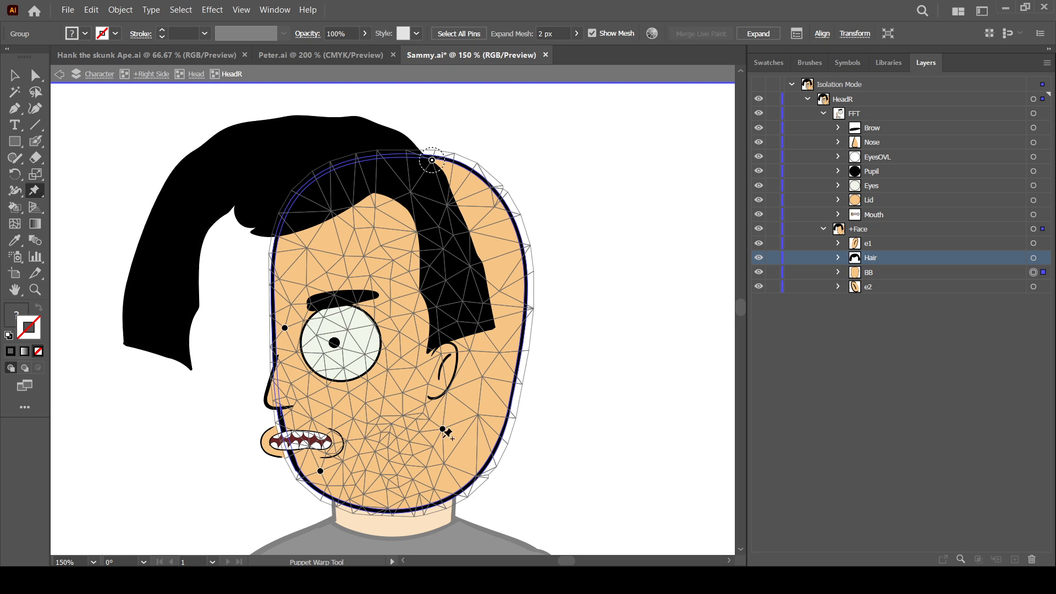
pyautogui.click(527, 311)
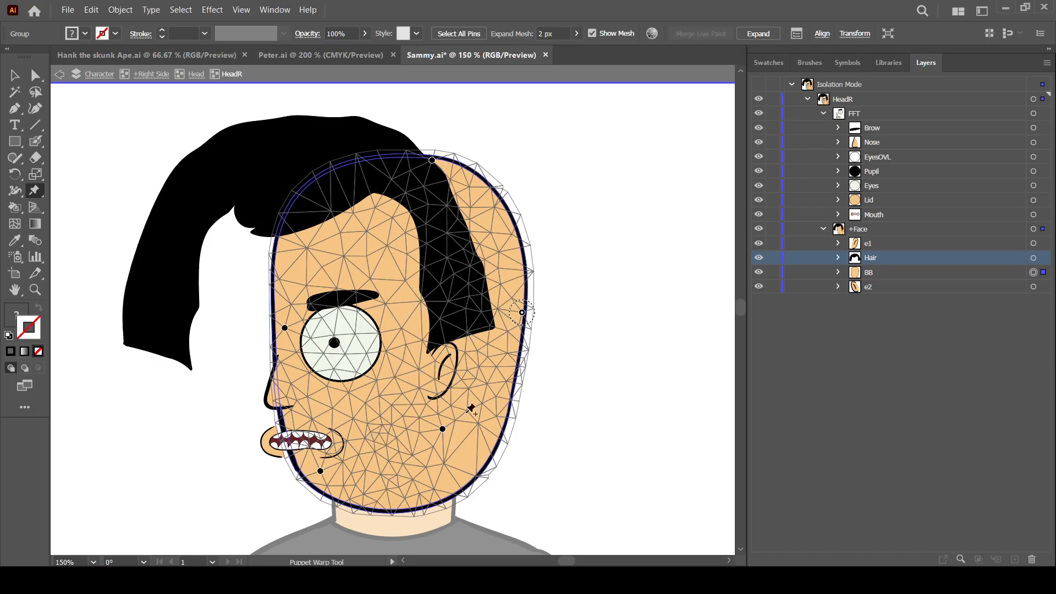
pyautogui.moveTo(442, 428); pyautogui.dragTo(418, 426)
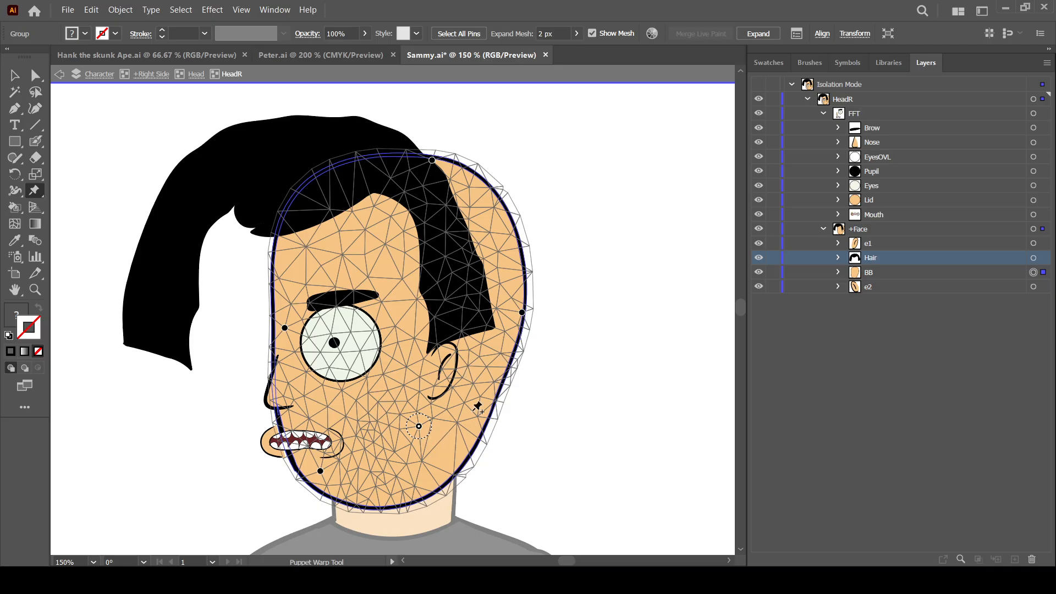
# Shift the warped face shape's chin slightly forward and pin the front face edge behind the nose.
pyautogui.moveTo(321, 474); pyautogui.dragTo(313, 470)
pyautogui.hotkey('ctrl', 'z')
pyautogui.click(275, 369)
pyautogui.hotkey('ctrl', 'z')
pyautogui.click(276, 411)
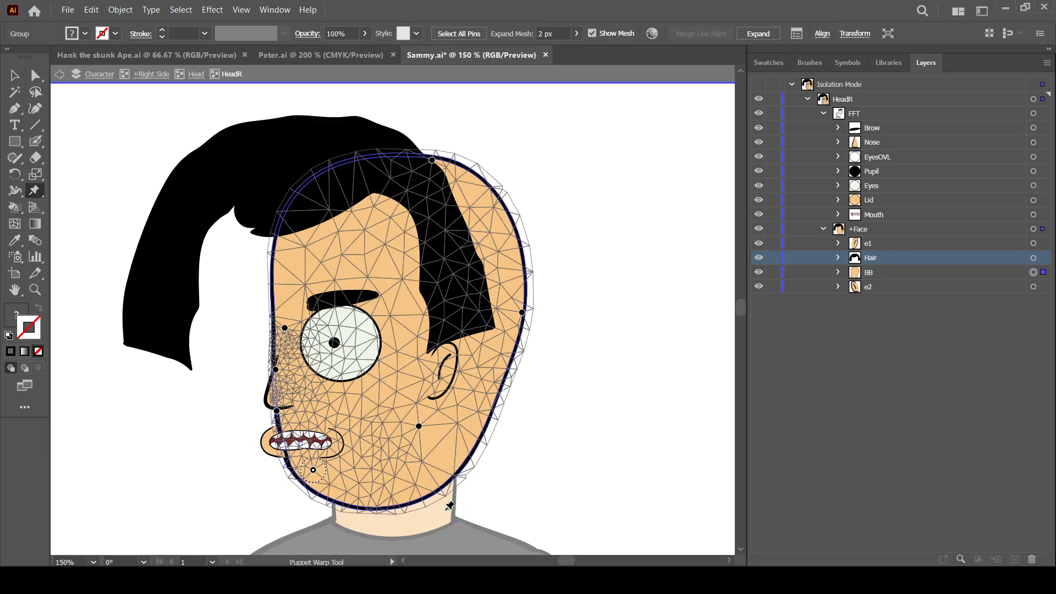
pyautogui.press('a')
pyautogui.click(637, 384)
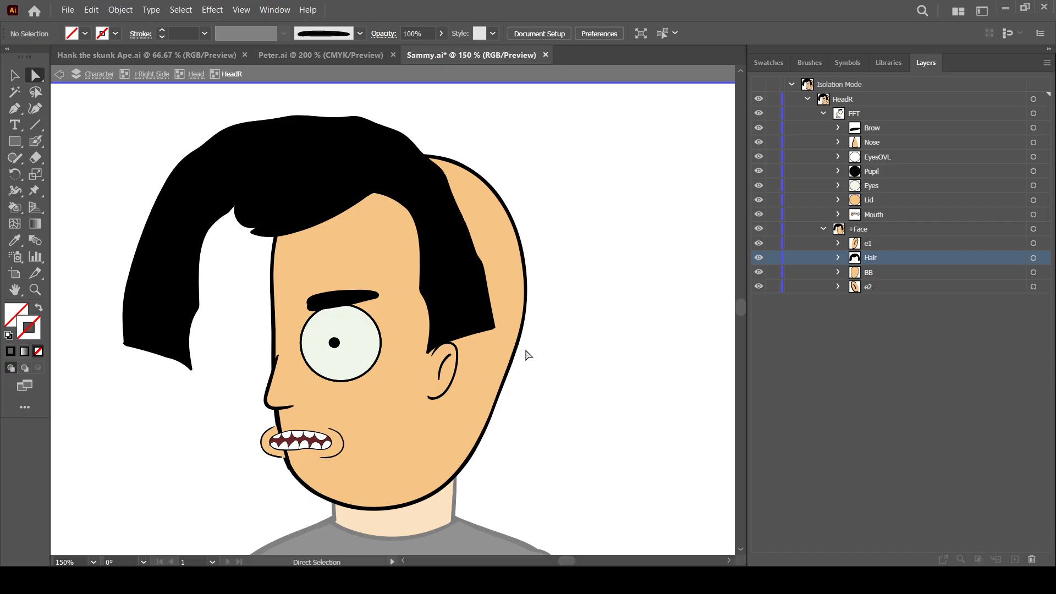
# Lock the FFT and +Face groups, collapse FFT and make HeadR the active group.
pyautogui.moveTo(559, 412); pyautogui.dragTo(566, 409)
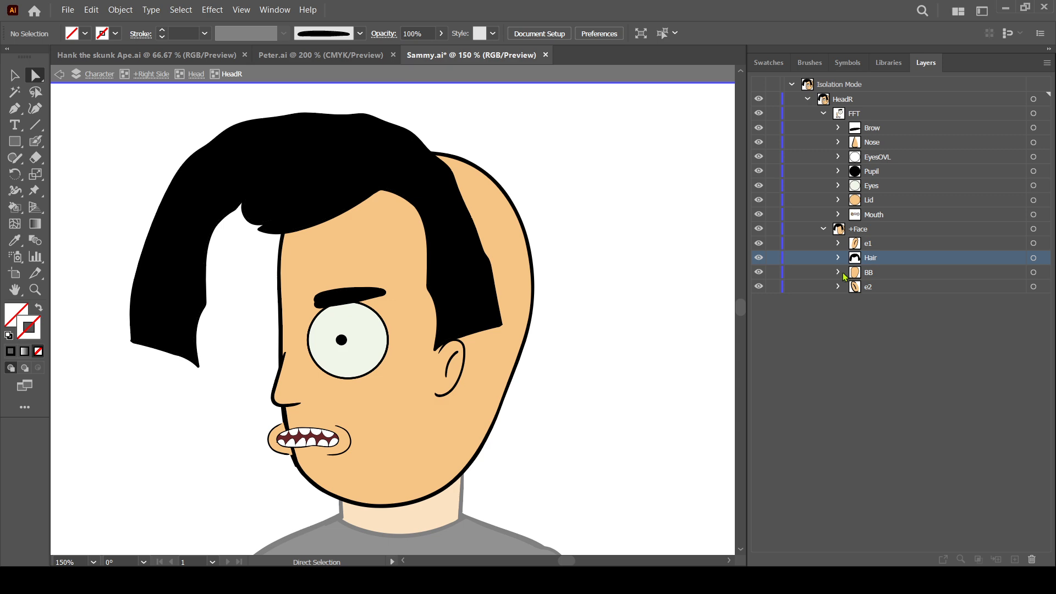
pyautogui.click(871, 245)
pyautogui.click(873, 261)
pyautogui.click(773, 259)
pyautogui.click(772, 230)
pyautogui.click(823, 114)
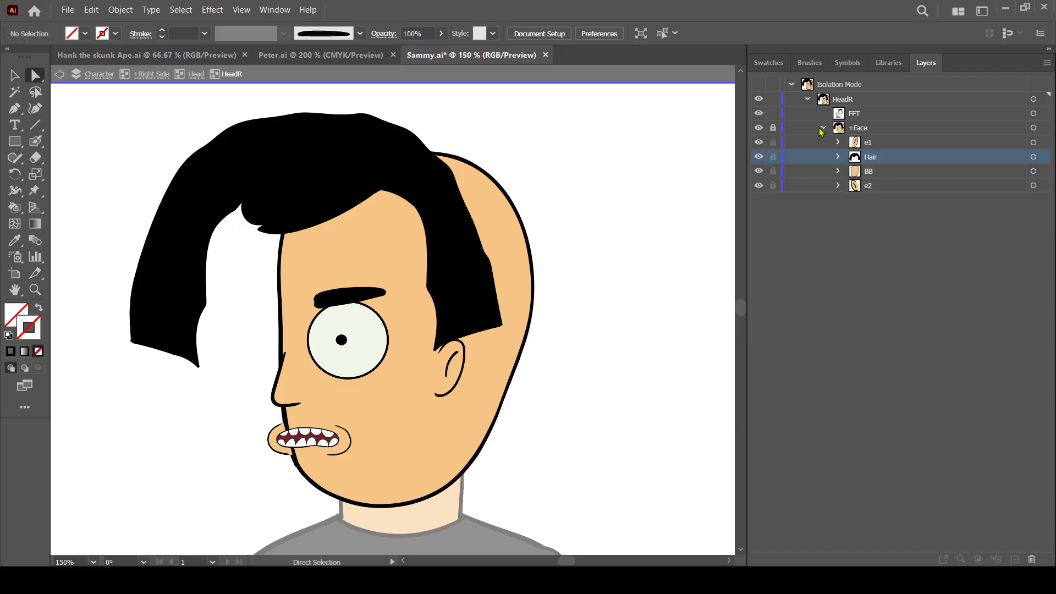
pyautogui.click(857, 105)
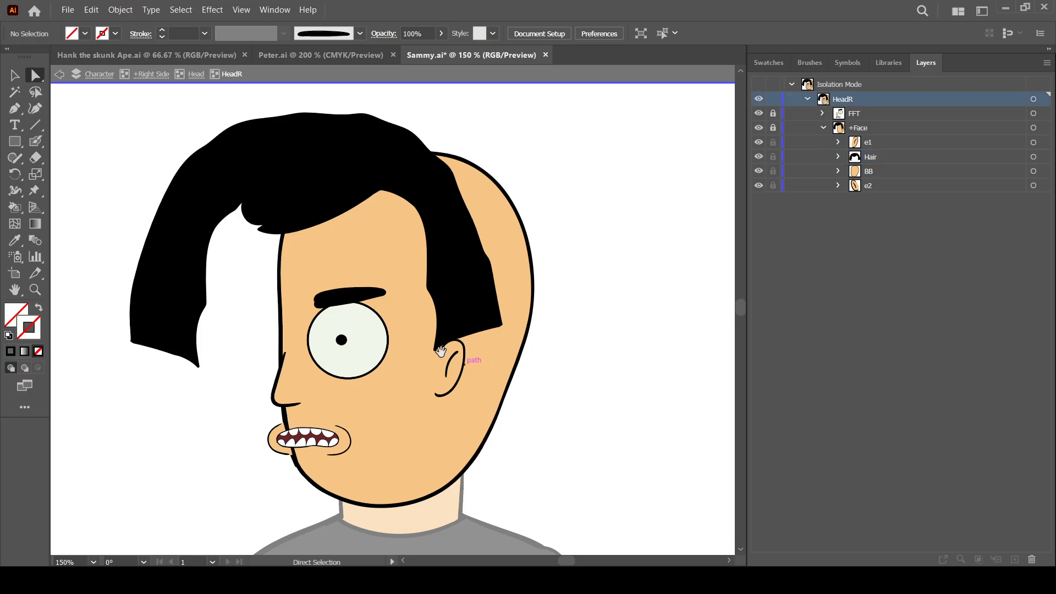
# Set up the Blob Brush with a light blue stroke colour for sketching over the black hair.
pyautogui.moveTo(436, 347); pyautogui.dragTo(430, 406)
pyautogui.scroll(1, 430, 405)
pyautogui.click(35, 141)
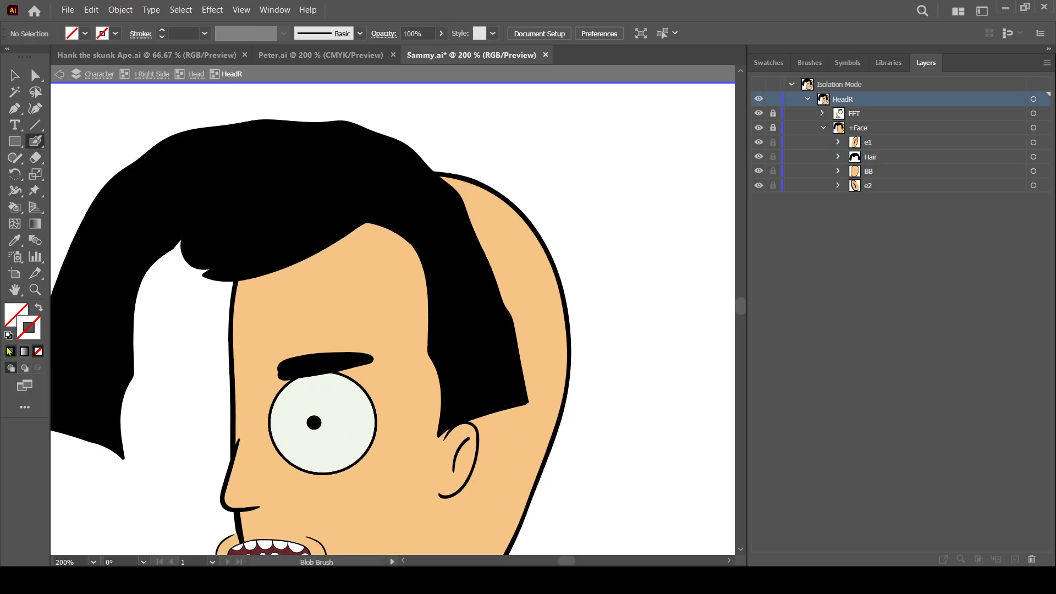
pyautogui.click(32, 336)
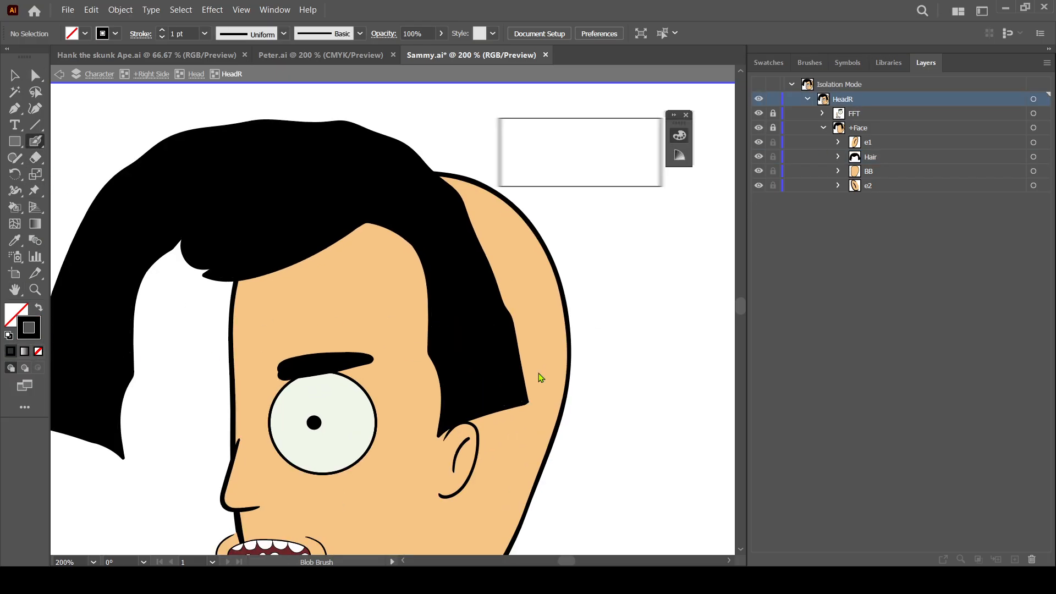
pyautogui.moveTo(502, 371); pyautogui.dragTo(523, 377)
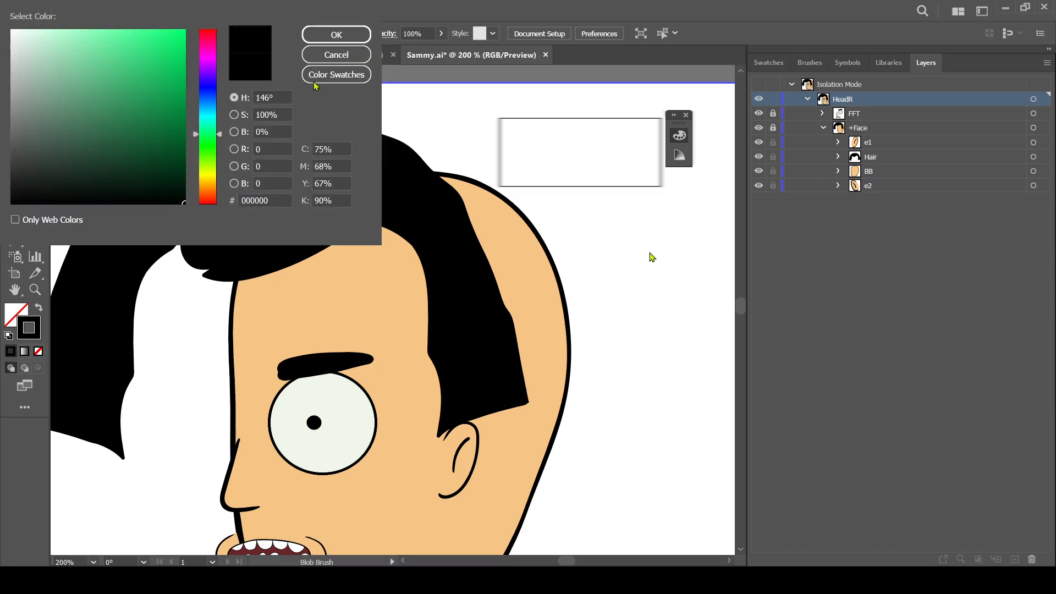
pyautogui.click(330, 36)
pyautogui.moveTo(457, 438); pyautogui.dragTo(465, 369)
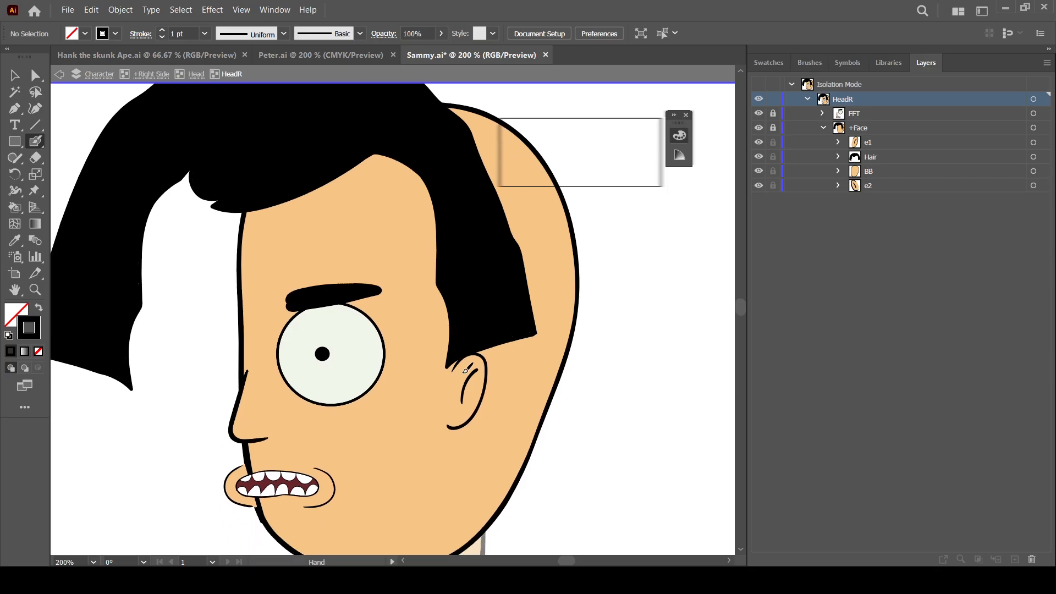
pyautogui.hotkey('ctrl', '+')
pyautogui.moveTo(454, 269)
pyautogui.mouseDown()
pyautogui.moveTo(482, 329)
pyautogui.moveTo(472, 403)
pyautogui.mouseUp()
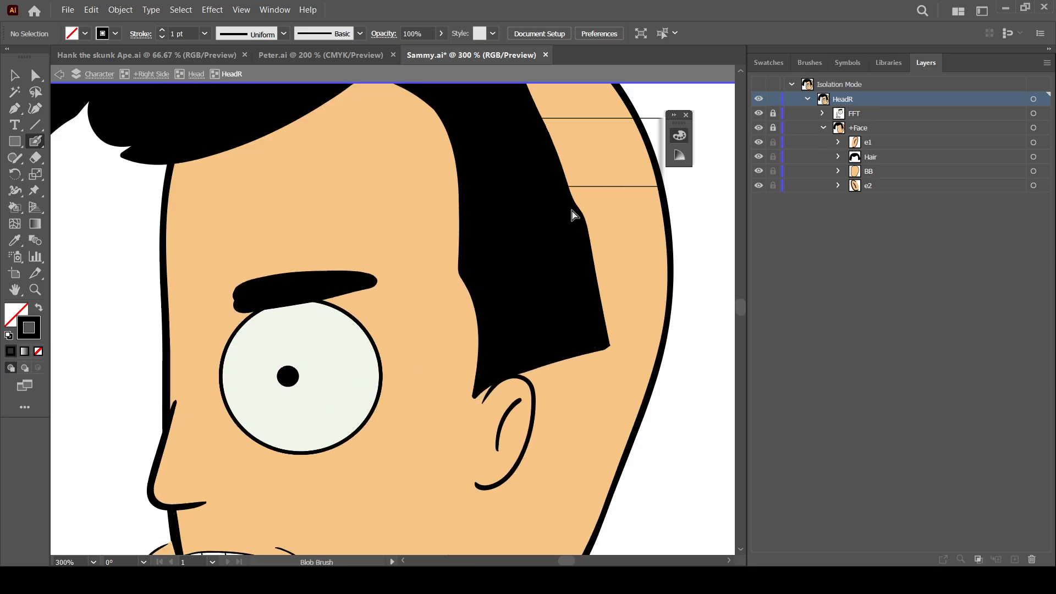
pyautogui.click(584, 168)
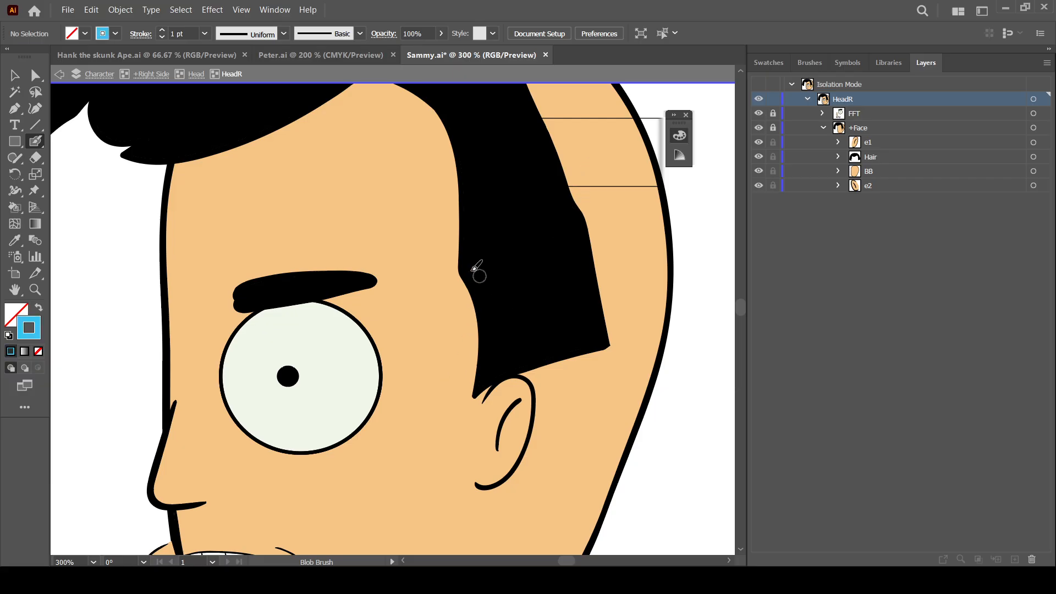
# Trace the front hairline in blue from the ear up to the forehead peak, along the fringe and around its tip.
pyautogui.moveTo(454, 269)
pyautogui.mouseDown()
pyautogui.moveTo(477, 310)
pyautogui.moveTo(471, 400)
pyautogui.moveTo(516, 449)
pyautogui.moveTo(454, 413)
pyautogui.moveTo(458, 427)
pyautogui.moveTo(442, 391)
pyautogui.moveTo(440, 401)
pyautogui.moveTo(432, 281)
pyautogui.moveTo(408, 246)
pyautogui.moveTo(354, 213)
pyautogui.moveTo(375, 224)
pyautogui.mouseUp()
pyautogui.scroll(3, 516, 446)
pyautogui.moveTo(420, 344); pyautogui.dragTo(559, 381)
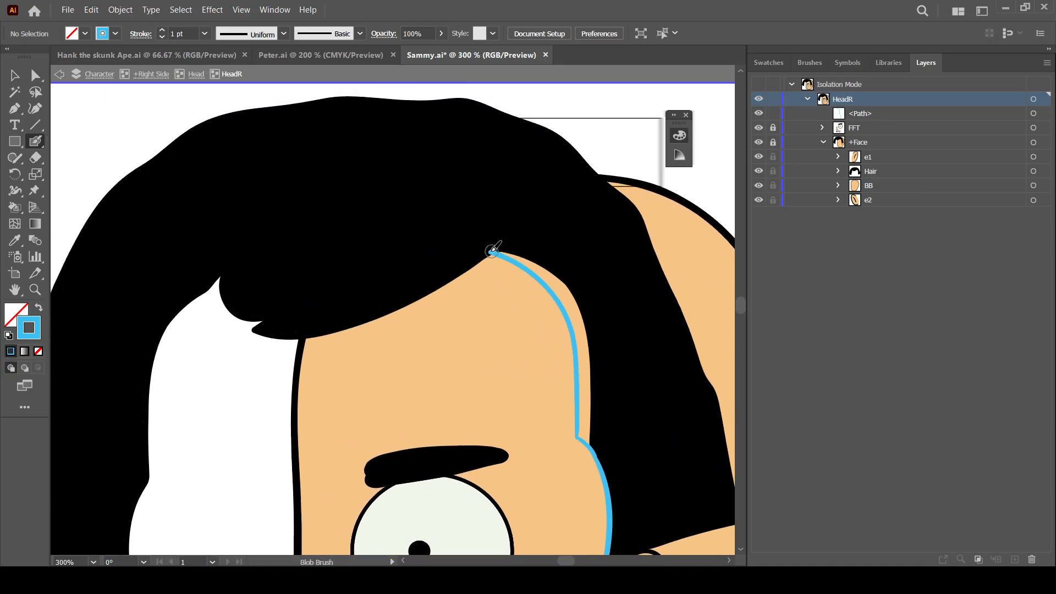
pyautogui.moveTo(493, 250)
pyautogui.mouseDown()
pyautogui.moveTo(385, 319)
pyautogui.moveTo(286, 338)
pyautogui.moveTo(254, 328)
pyautogui.moveTo(282, 304)
pyautogui.moveTo(256, 305)
pyautogui.moveTo(277, 298)
pyautogui.moveTo(271, 313)
pyautogui.moveTo(326, 264)
pyautogui.mouseUp()
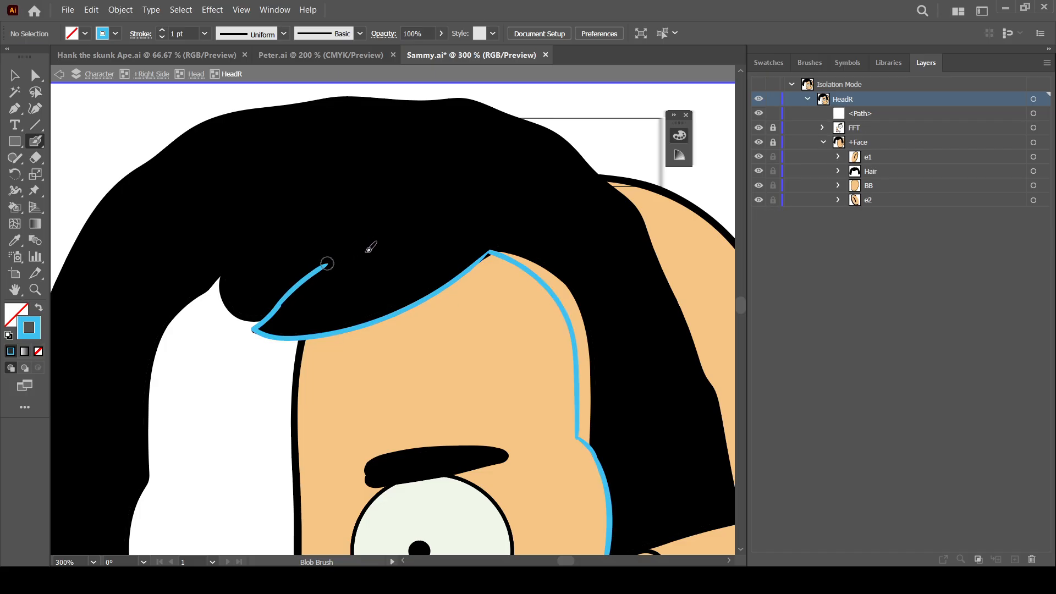
pyautogui.moveTo(280, 308); pyautogui.dragTo(287, 305)
# Sketch the top of the new hair in blue from the fringe tip over the crown to the skull outline.
pyautogui.moveTo(452, 323); pyautogui.dragTo(330, 316)
pyautogui.hotkey('ctrl', '-')
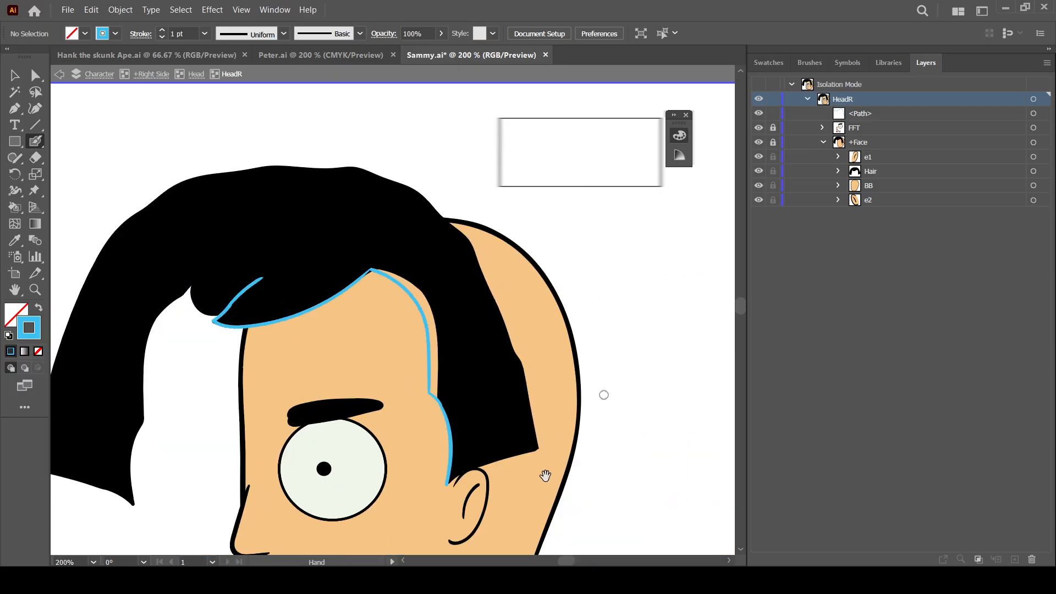
pyautogui.moveTo(545, 475)
pyautogui.mouseDown()
pyautogui.moveTo(561, 393)
pyautogui.moveTo(556, 458)
pyautogui.mouseUp()
pyautogui.moveTo(246, 279); pyautogui.dragTo(266, 242)
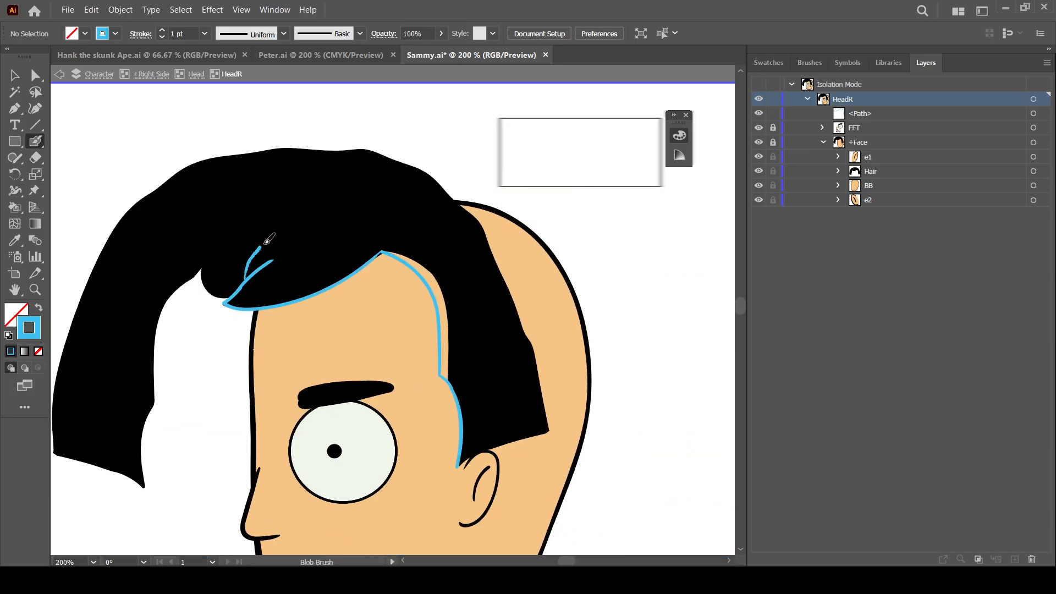
pyautogui.hotkey('ctrl', 'z')
pyautogui.moveTo(319, 219); pyautogui.dragTo(442, 198)
pyautogui.moveTo(502, 212); pyautogui.dragTo(502, 214)
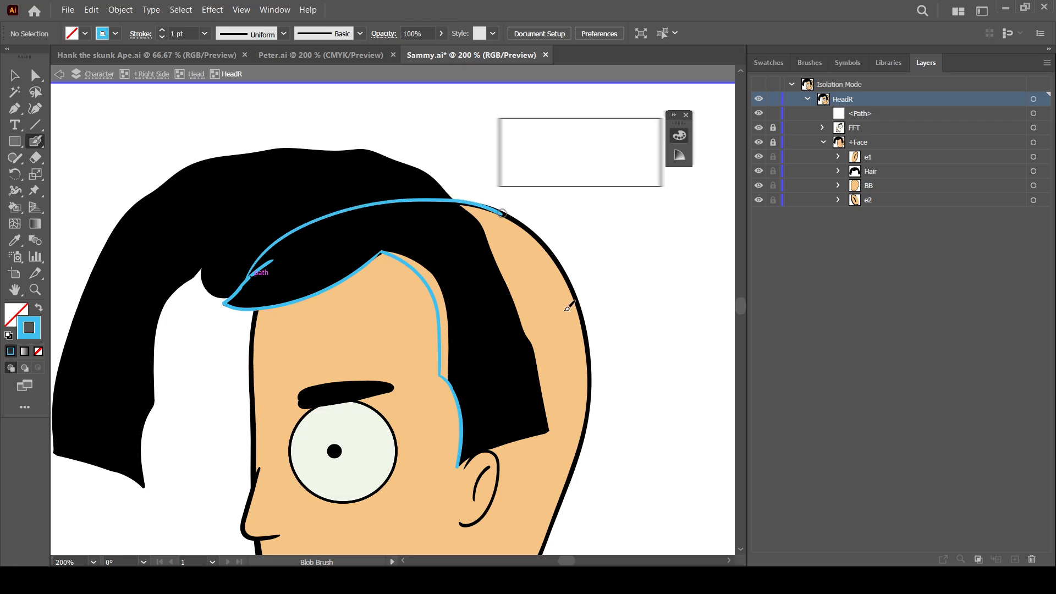
# Continue the blue hair outline down along the back of the skull to below ear-top height.
pyautogui.moveTo(604, 355); pyautogui.dragTo(483, 315)
pyautogui.moveTo(427, 239); pyautogui.dragTo(429, 244)
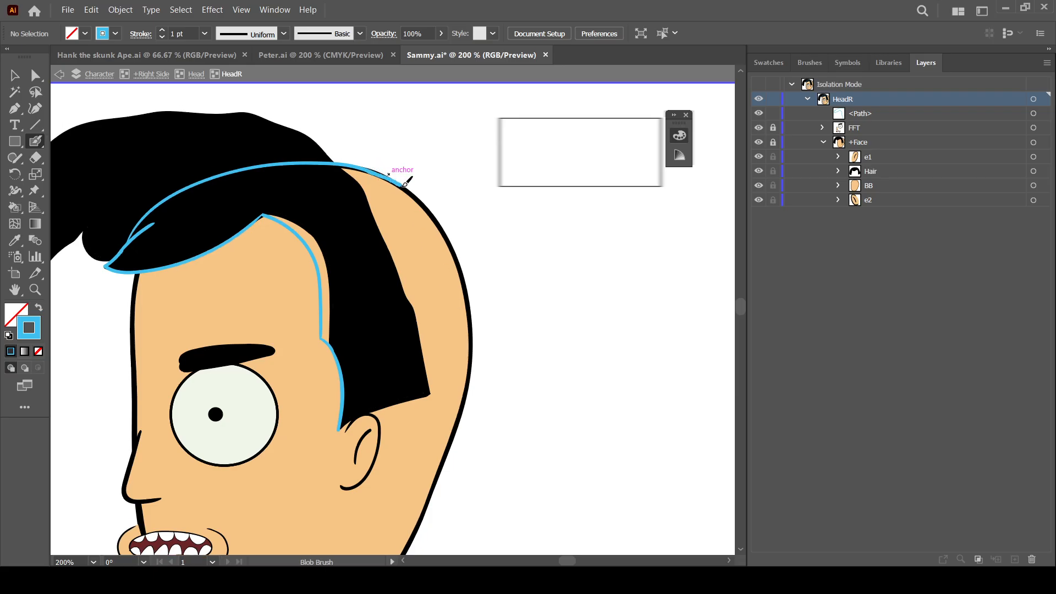
pyautogui.moveTo(454, 247)
pyautogui.mouseDown()
pyautogui.moveTo(472, 321)
pyautogui.moveTo(463, 404)
pyautogui.mouseUp()
pyautogui.moveTo(456, 483); pyautogui.dragTo(464, 361)
# Close the blue hair outline with a curved lower edge running from the back of the head around the top of the ear.
pyautogui.hotkey('ctrl', '+')
pyautogui.hotkey('ctrl', '+')
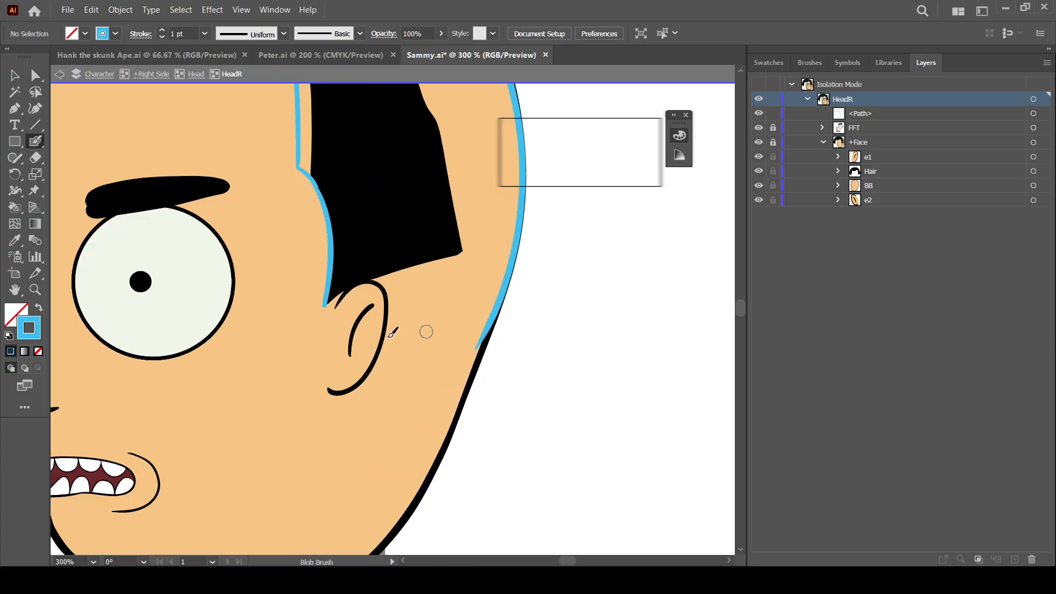
pyautogui.moveTo(309, 298)
pyautogui.mouseDown()
pyautogui.moveTo(378, 262)
pyautogui.moveTo(317, 288)
pyautogui.moveTo(375, 264)
pyautogui.moveTo(456, 373)
pyautogui.moveTo(476, 380)
pyautogui.moveTo(502, 378)
pyautogui.moveTo(536, 316)
pyautogui.mouseUp()
pyautogui.hotkey('ctrl', 'z')
pyautogui.hotkey('ctrl', '-')
pyautogui.hotkey('ctrl', '-')
pyautogui.hotkey('ctrl', '-')
pyautogui.hotkey('ctrl', '+')
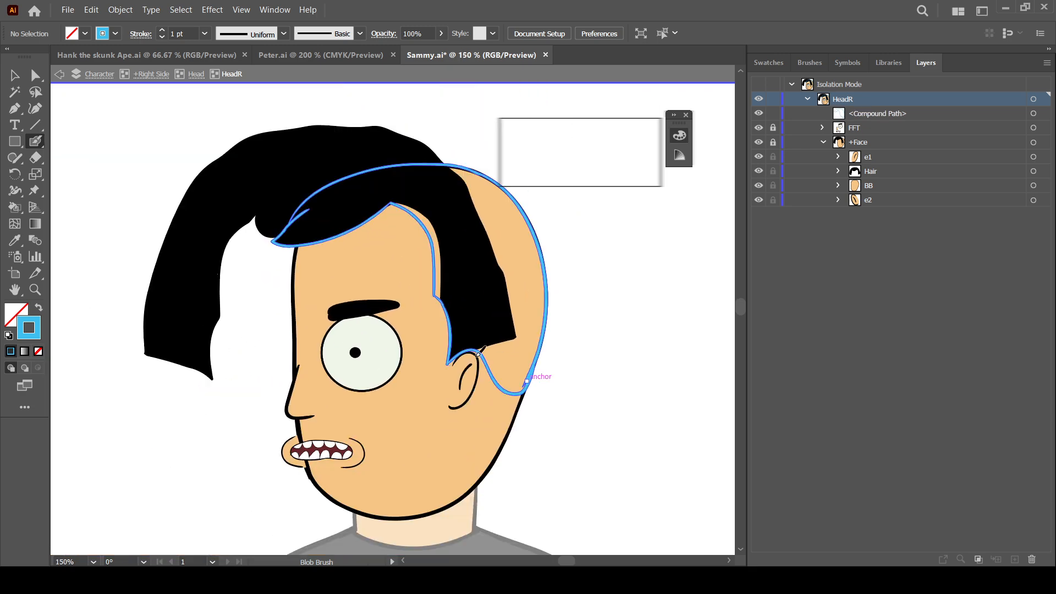
# Recolor the blue hair outline to black (000000).
pyautogui.click(1033, 114)
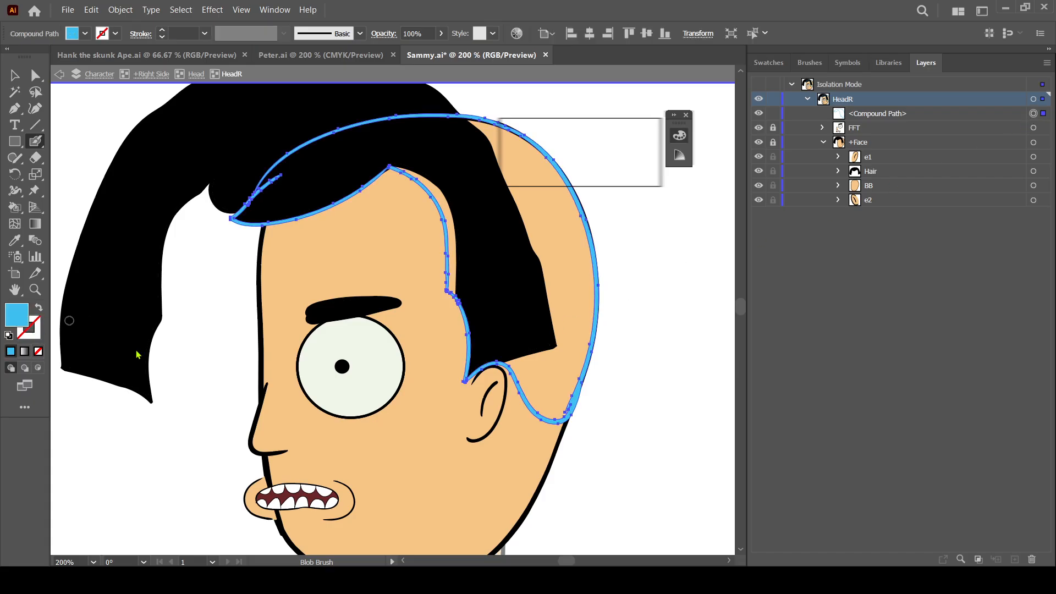
pyautogui.doubleClick(16, 314)
pyautogui.moveTo(176, 185); pyautogui.dragTo(183, 219)
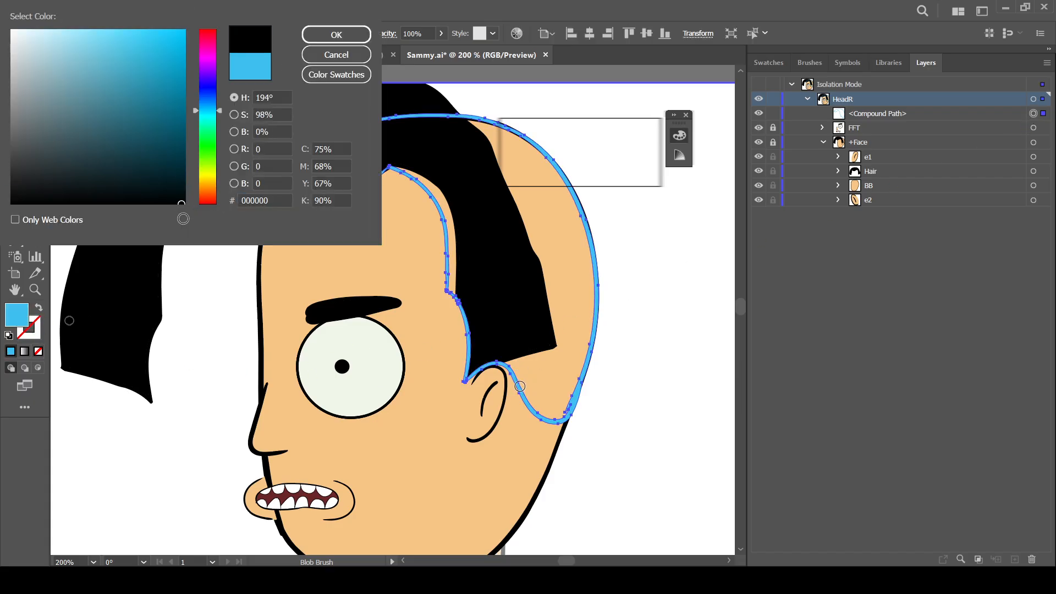
pyautogui.press('Return')
pyautogui.click(35, 75)
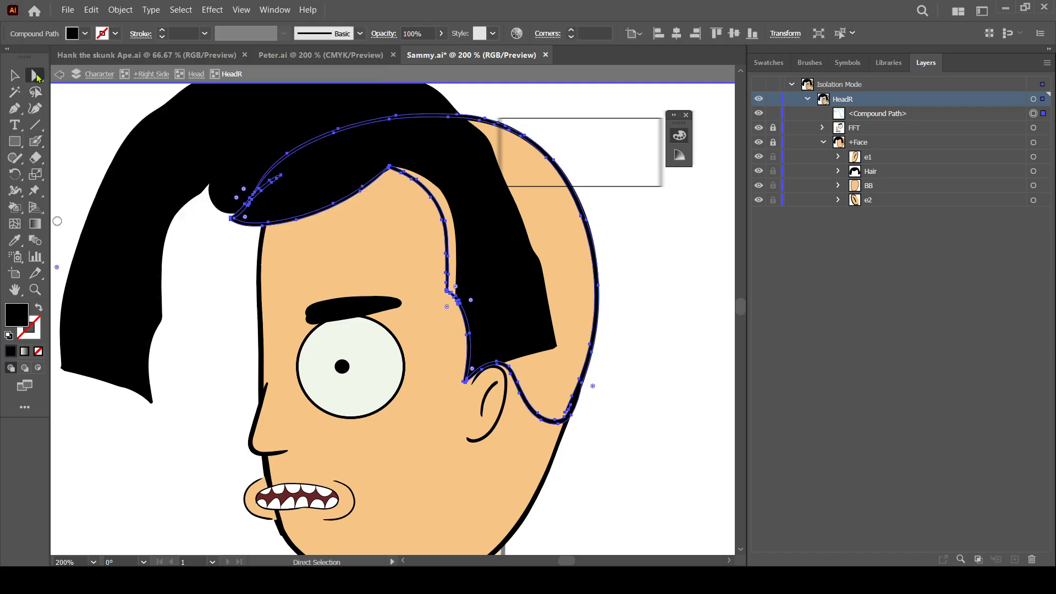
pyautogui.click(670, 281)
# Turn the hair outline into a Live Paint group and fill its interior with black.
pyautogui.click(15, 241)
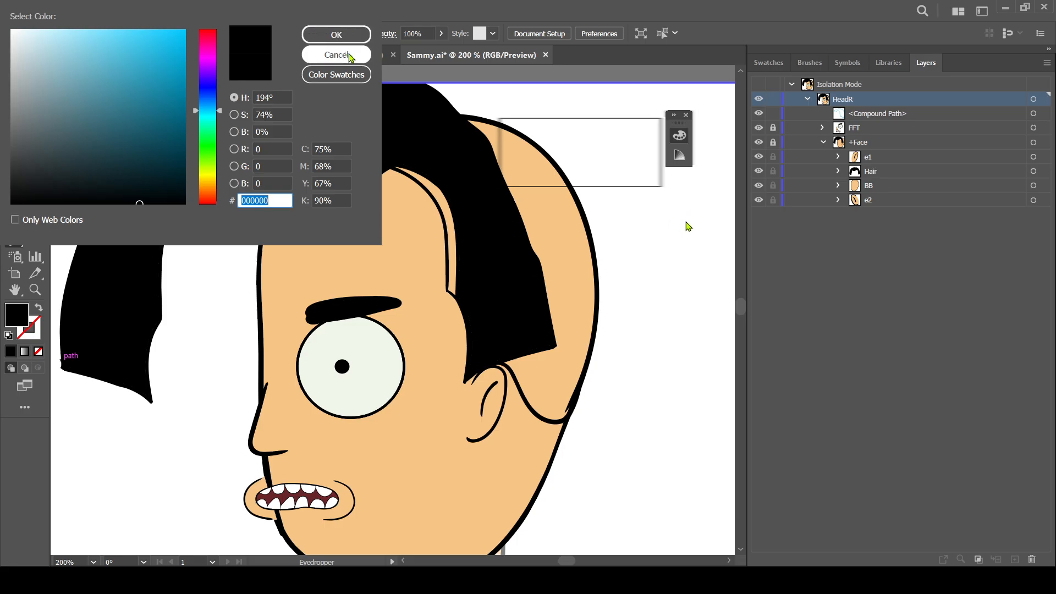
pyautogui.click(337, 55)
pyautogui.click(772, 143)
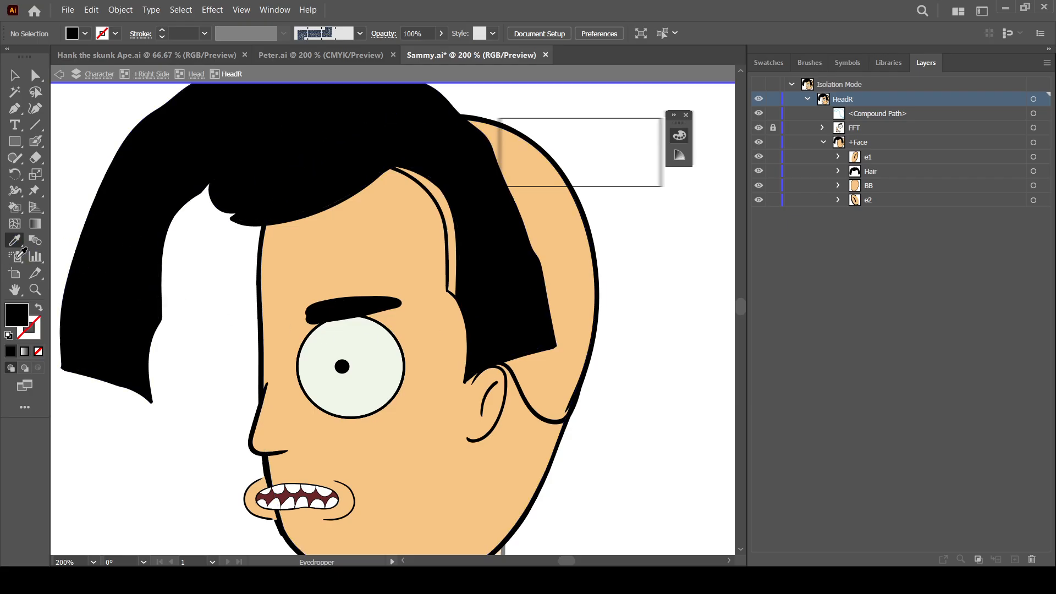
pyautogui.click(14, 207)
pyautogui.click(773, 142)
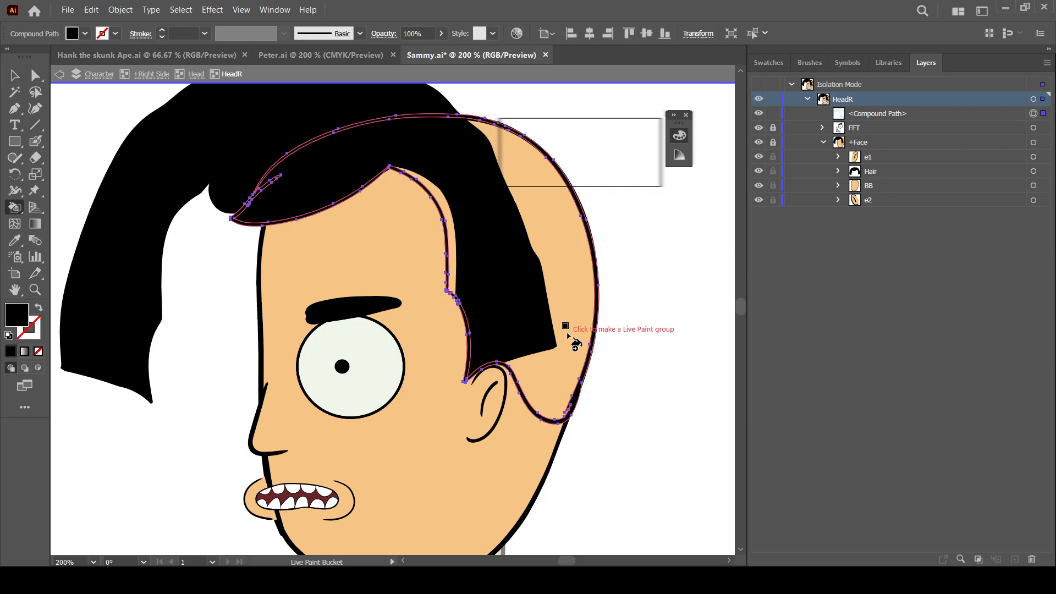
pyautogui.click(571, 336)
pyautogui.click(36, 80)
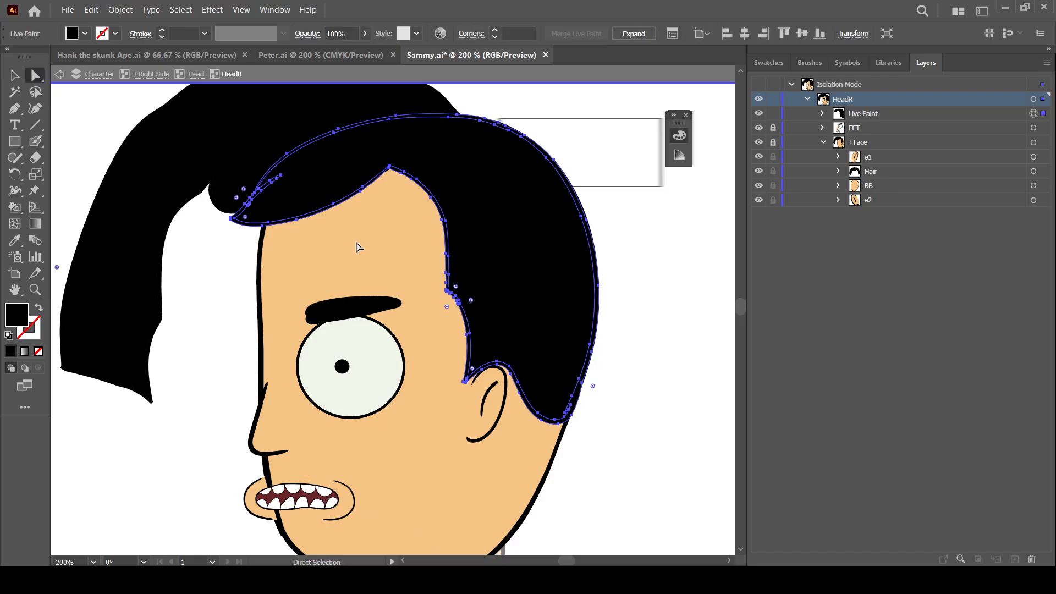
pyautogui.click(759, 114)
pyautogui.click(759, 114)
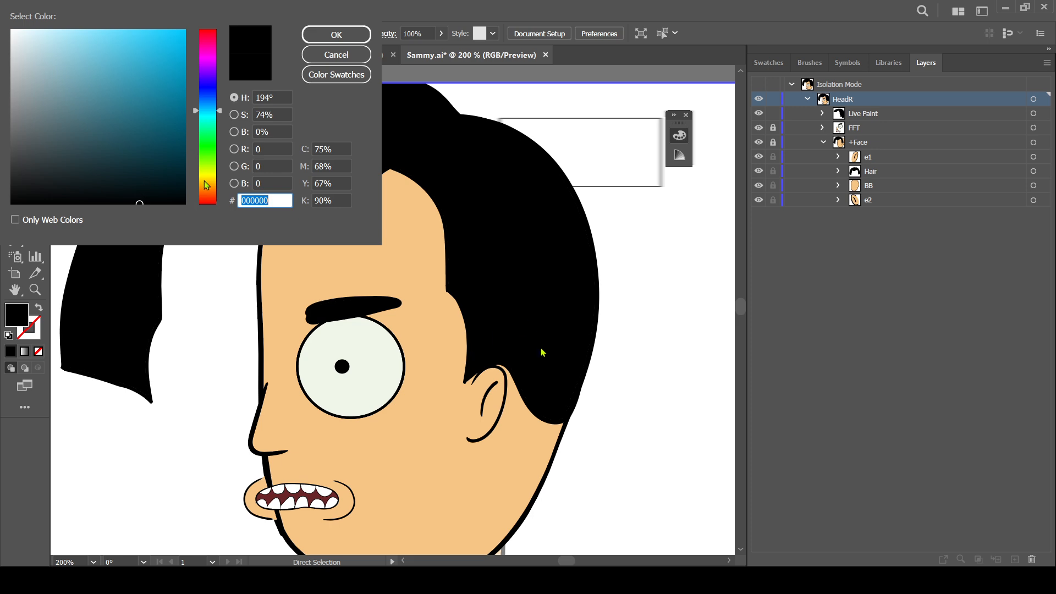
# Set the fill to the very dark brown 161307 and apply it to the new hair's interior with Live Paint.
pyautogui.click(204, 181)
pyautogui.click(132, 191)
pyautogui.click(131, 188)
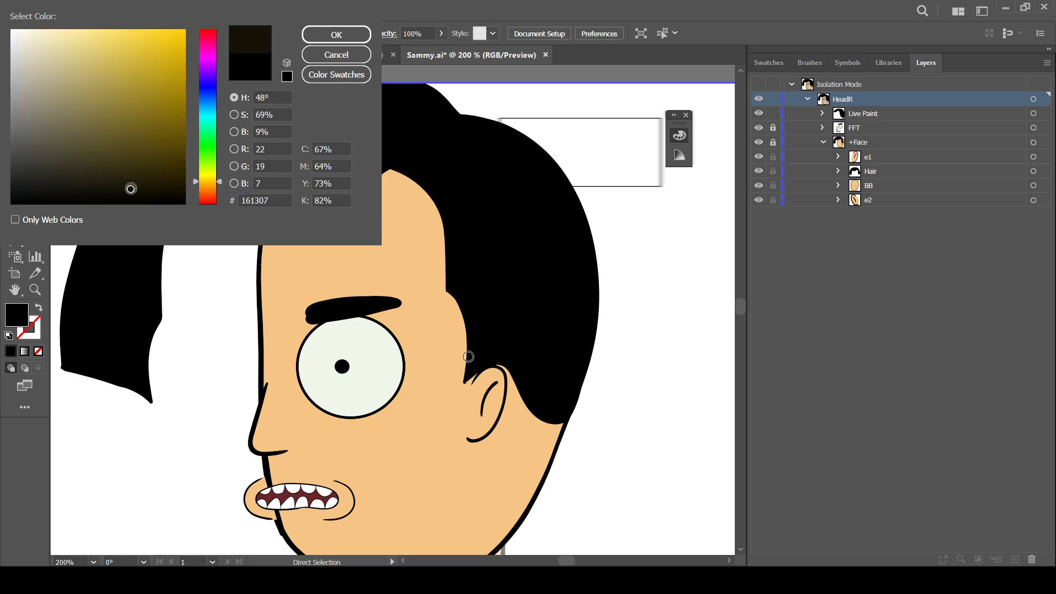
pyautogui.click(336, 35)
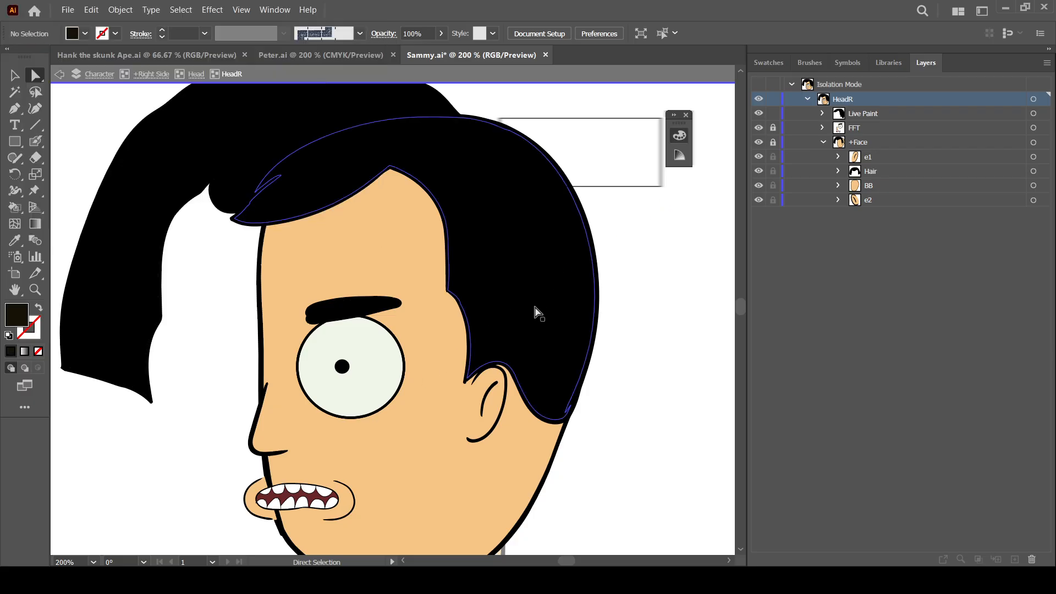
pyautogui.click(15, 207)
pyautogui.click(535, 306)
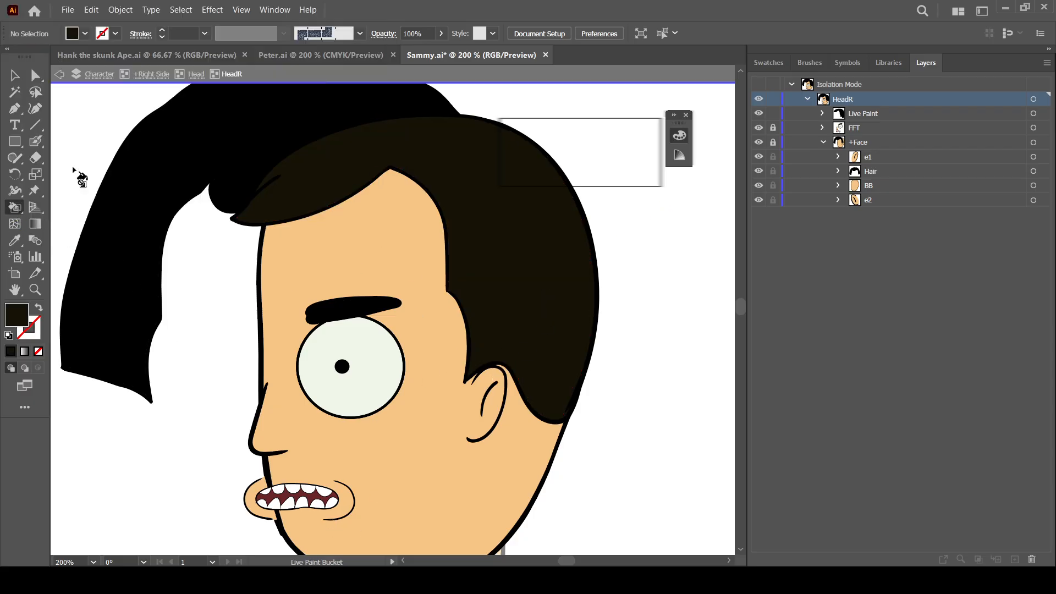
# Move the new hair's Live Paint object into the Hair group and delete the old hair.
pyautogui.press('a')
pyautogui.hotkey('ctrl', '-')
pyautogui.hotkey('ctrl', '-')
pyautogui.hotkey('ctrl', '-')
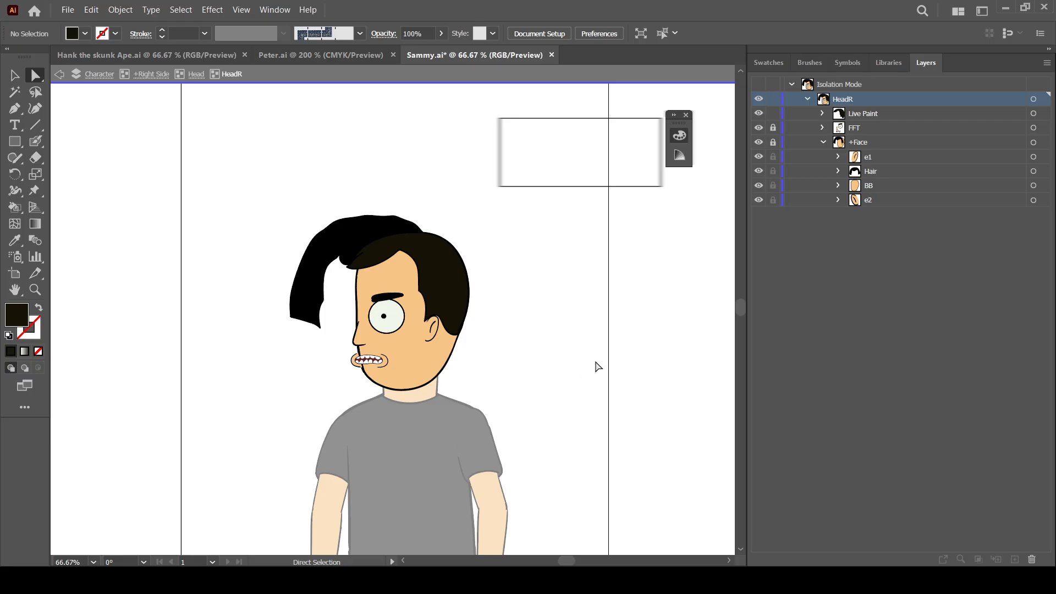
pyautogui.hotkey('ctrl', '+')
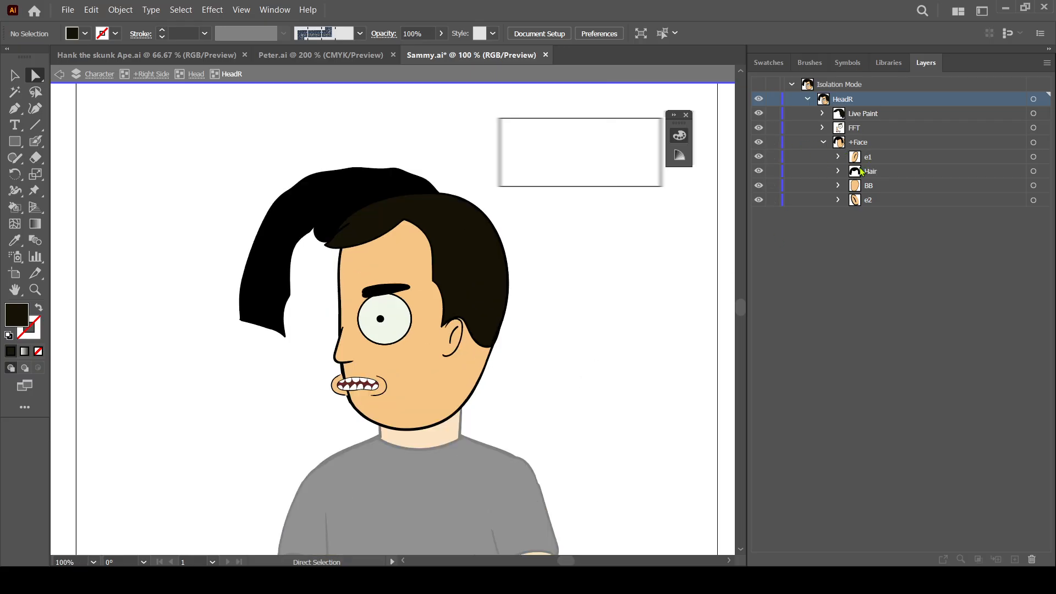
pyautogui.click(861, 173)
pyautogui.click(838, 171)
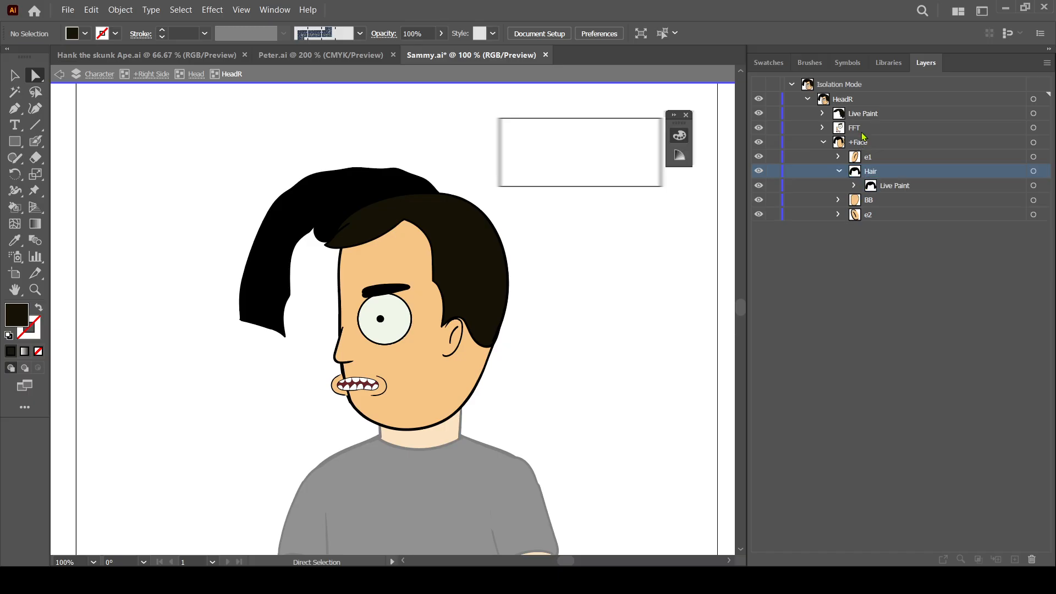
pyautogui.moveTo(862, 114); pyautogui.dragTo(890, 187)
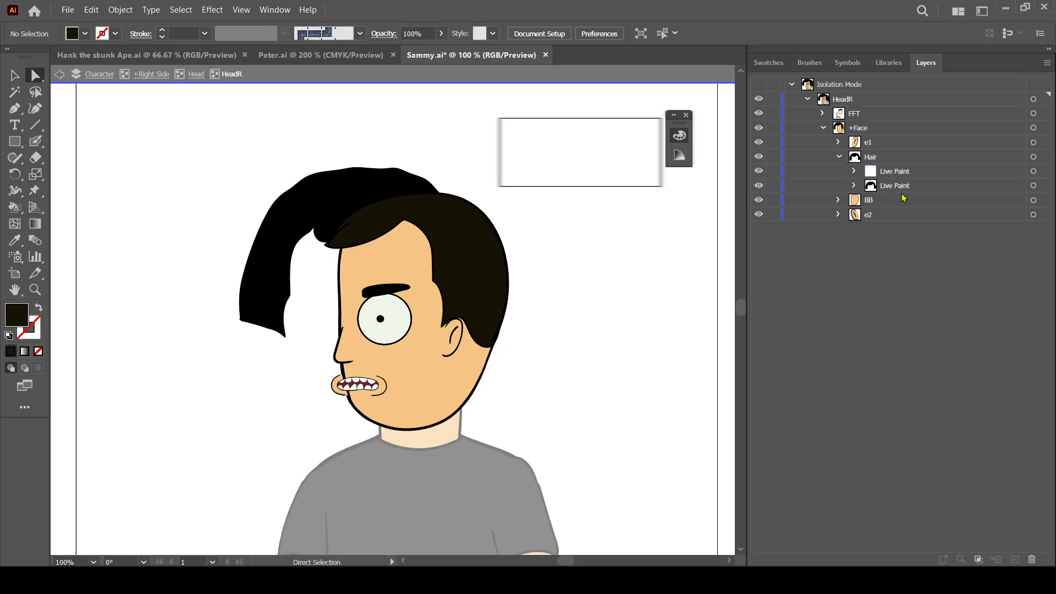
pyautogui.click(1030, 558)
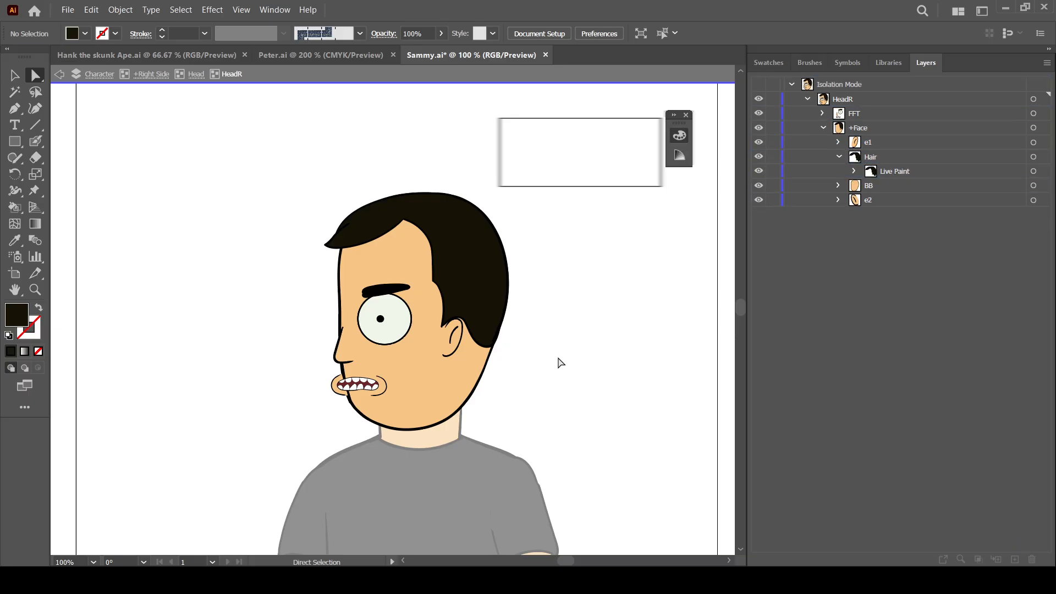
# Examine the turned head with its new hair, both up close and together with the shoulders.
pyautogui.hotkey('ctrl', '+')
pyautogui.moveTo(573, 400); pyautogui.dragTo(547, 388)
pyautogui.hotkey('ctrl', '+')
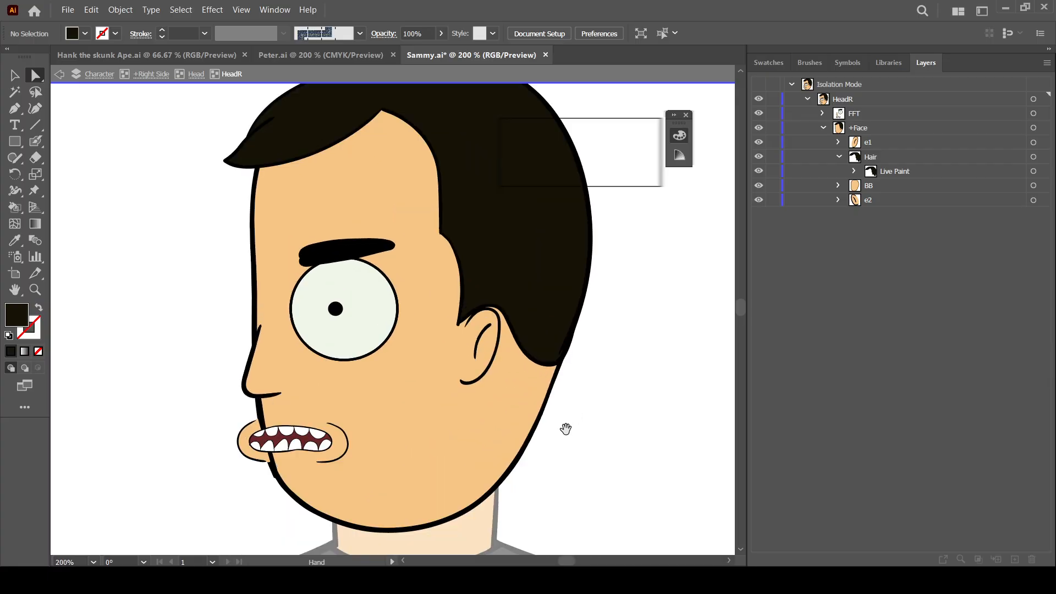
pyautogui.moveTo(577, 422)
pyautogui.mouseDown()
pyautogui.moveTo(583, 408)
pyautogui.moveTo(568, 430)
pyautogui.mouseUp()
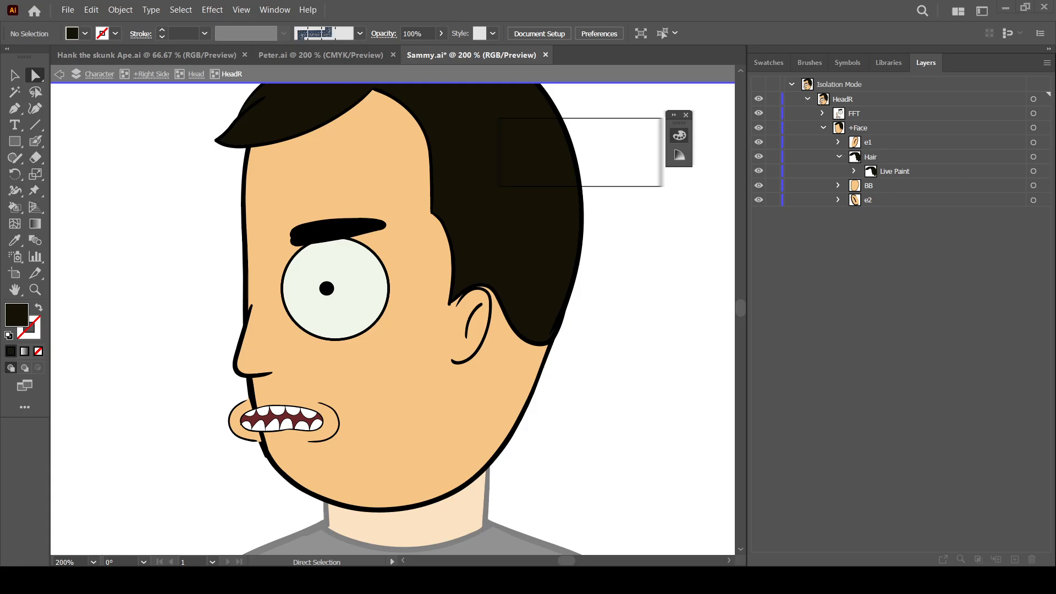
pyautogui.moveTo(539, 492); pyautogui.dragTo(550, 477)
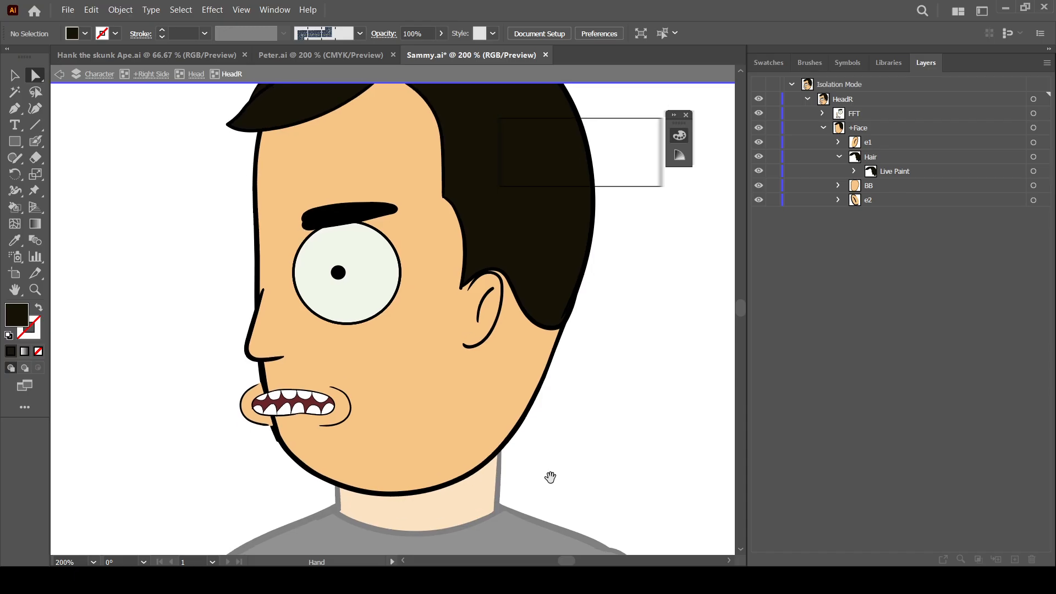
pyautogui.moveTo(366, 334); pyautogui.dragTo(388, 400)
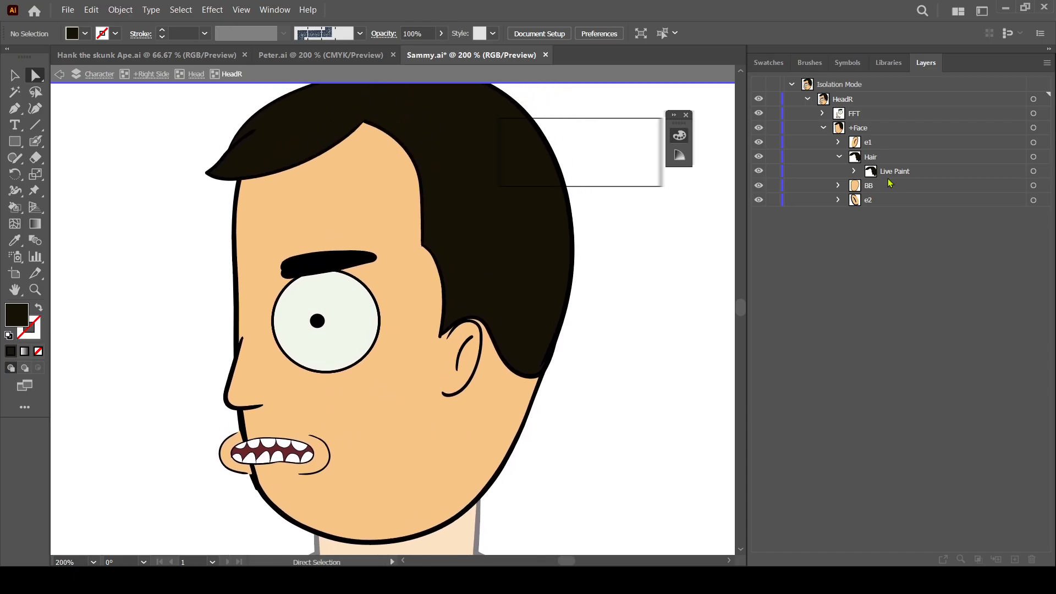
pyautogui.click(838, 157)
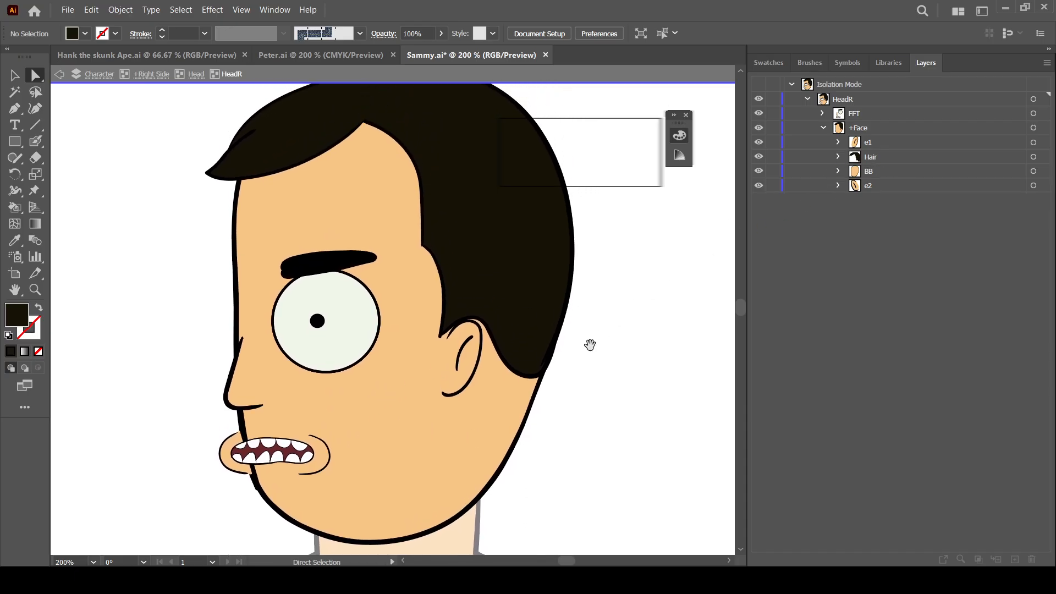
pyautogui.hotkey('ctrl', '1')
pyautogui.moveTo(563, 406); pyautogui.dragTo(564, 384)
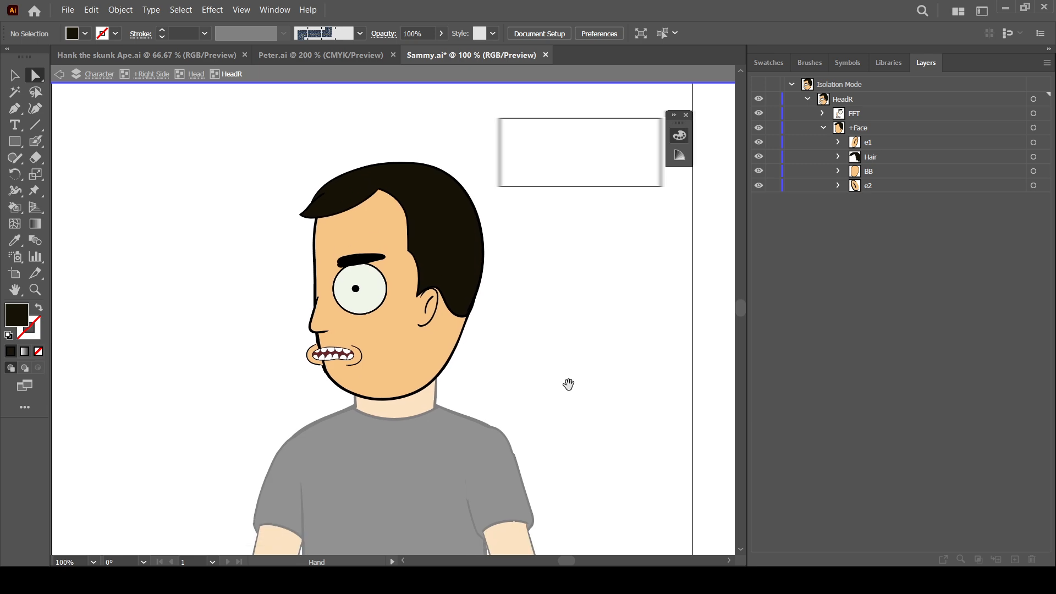
pyautogui.hotkey('ctrl', '=')
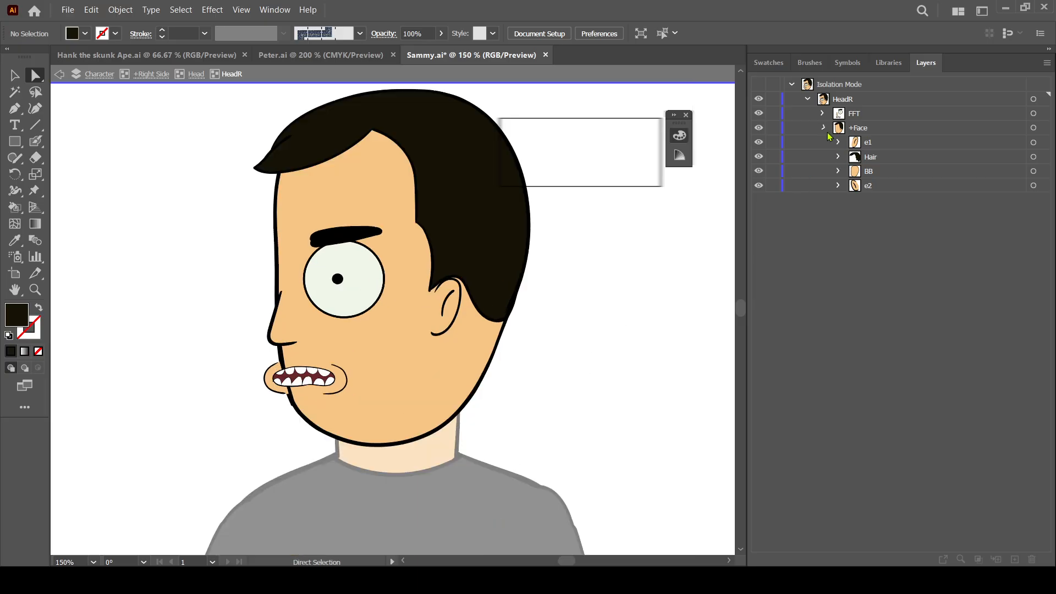
# Lock the +Face group and the FFT features from Brow to Lid, and isolate the Mouth group for editing.
pyautogui.click(824, 127)
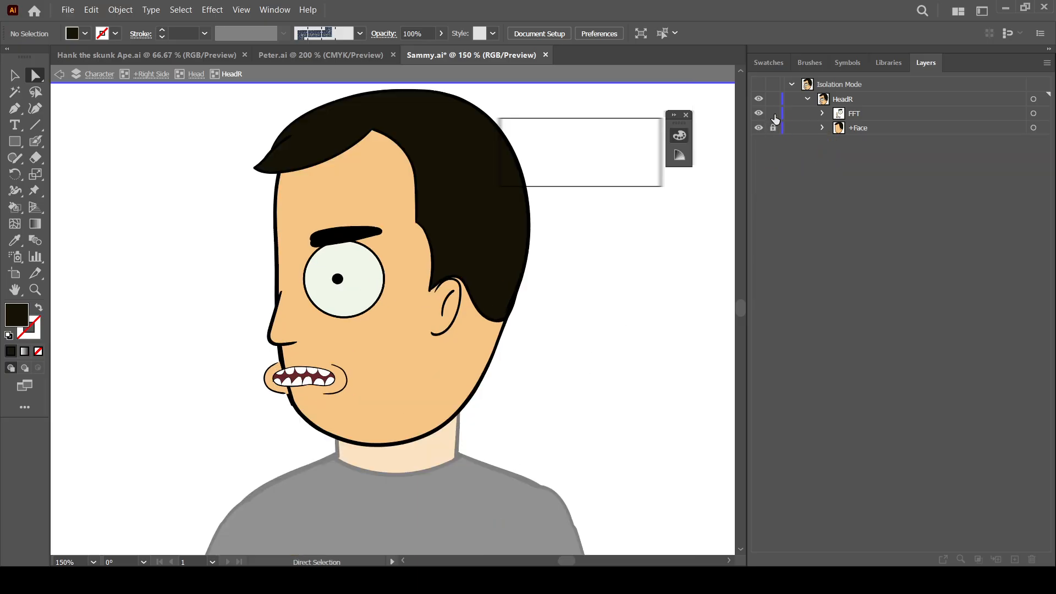
pyautogui.click(866, 216)
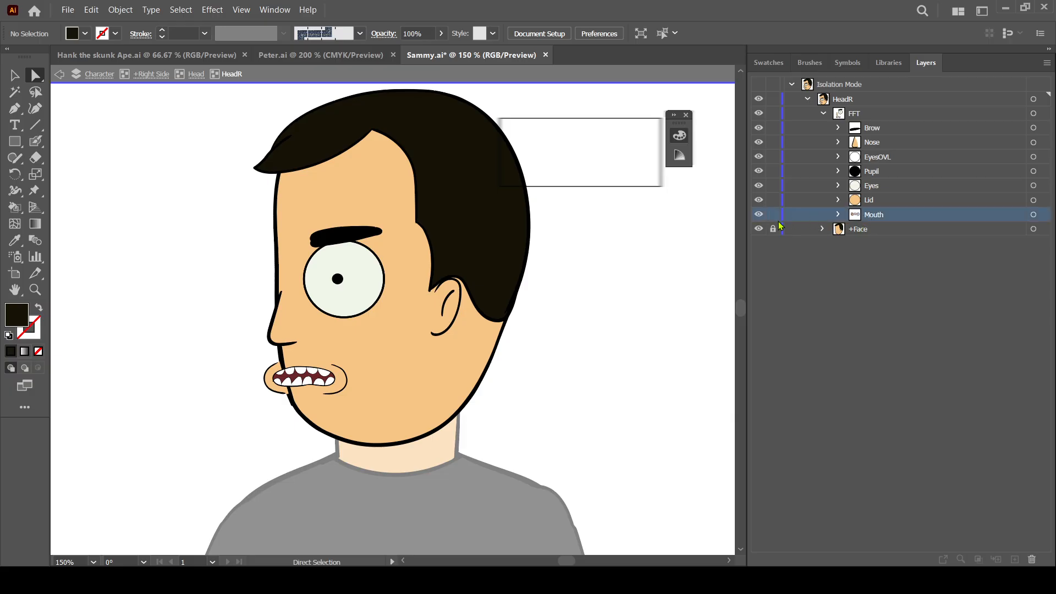
pyautogui.moveTo(773, 130); pyautogui.dragTo(778, 204)
pyautogui.click(942, 169)
pyautogui.moveTo(326, 386); pyautogui.dragTo(388, 340)
pyautogui.hotkey('ctrl', '=')
pyautogui.hotkey('ctrl', '=')
pyautogui.hotkey('ctrl', '=')
pyautogui.hotkey('ctrl', '=')
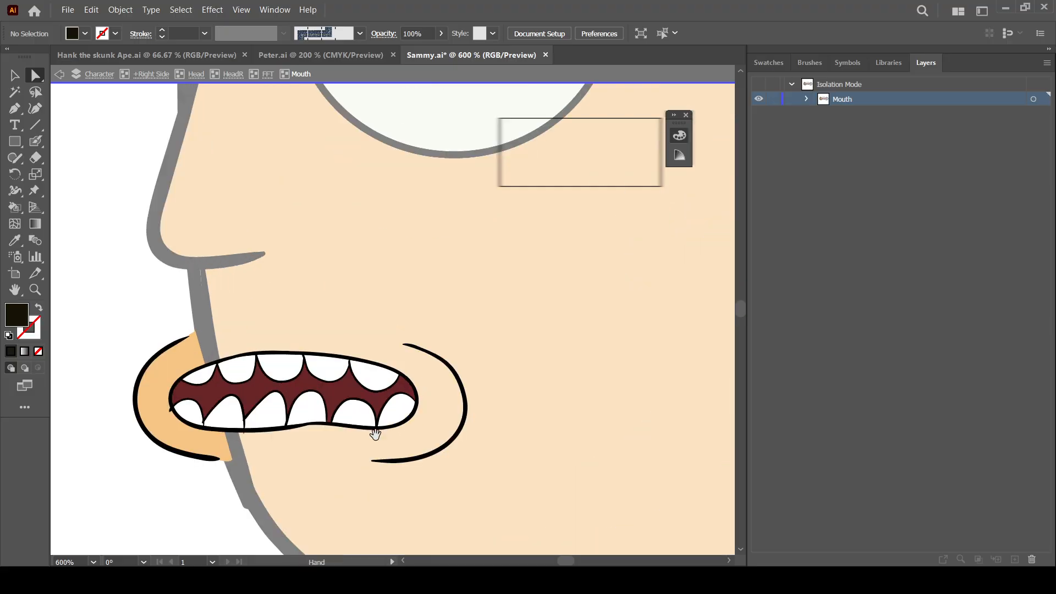
# Expand the Mouth group down to the MouthHappy shapes, lock the R mouth shape, and ready the Blob Brush.
pyautogui.moveTo(375, 431); pyautogui.dragTo(511, 356)
pyautogui.hotkey('ctrl', '=')
pyautogui.click(35, 142)
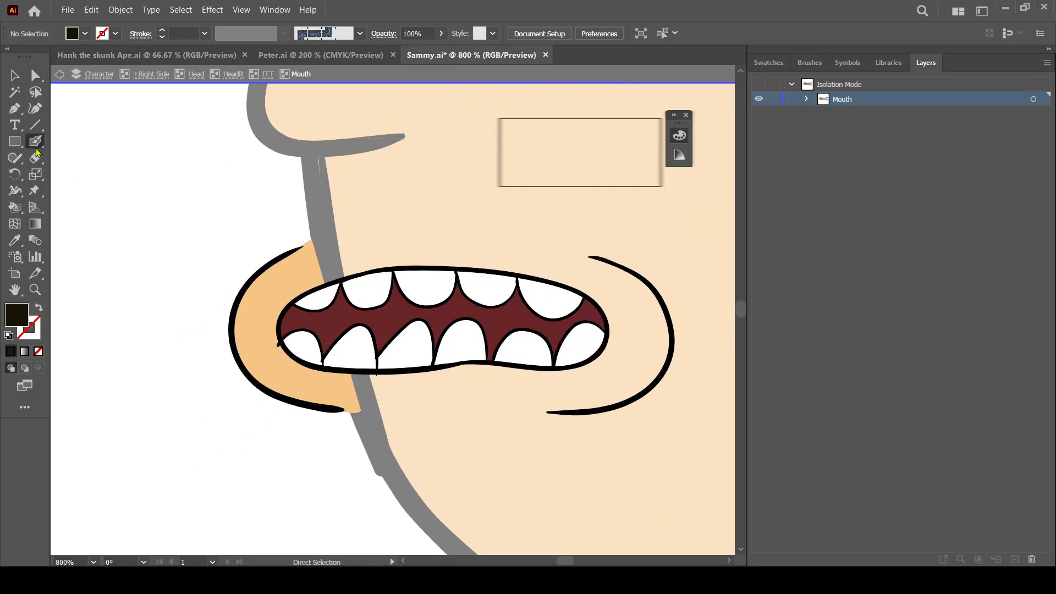
pyautogui.click(806, 99)
pyautogui.click(821, 114)
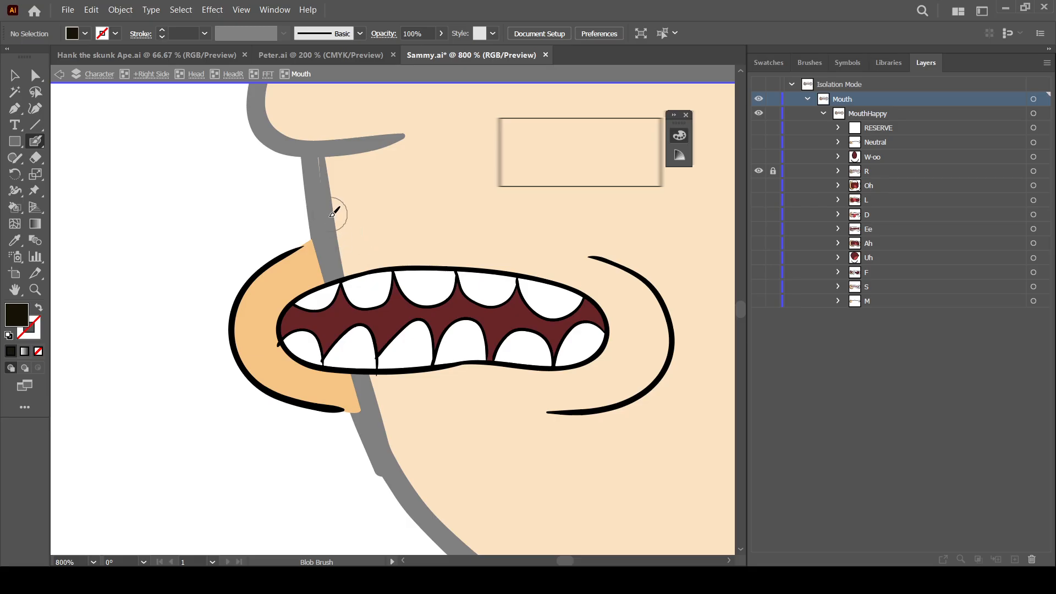
# Paint small curved upper and lower lips where the mouth meets the face edge, and retrace the mouth outline between them.
pyautogui.moveTo(329, 223); pyautogui.dragTo(313, 269)
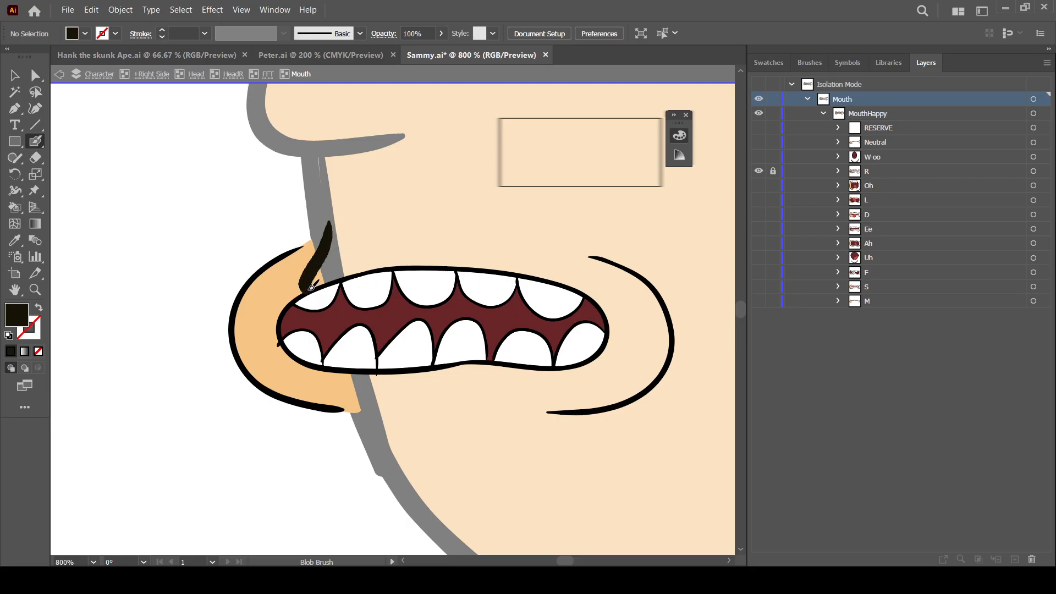
pyautogui.hotkey('ctrl', 'z')
pyautogui.moveTo(335, 235); pyautogui.dragTo(332, 279)
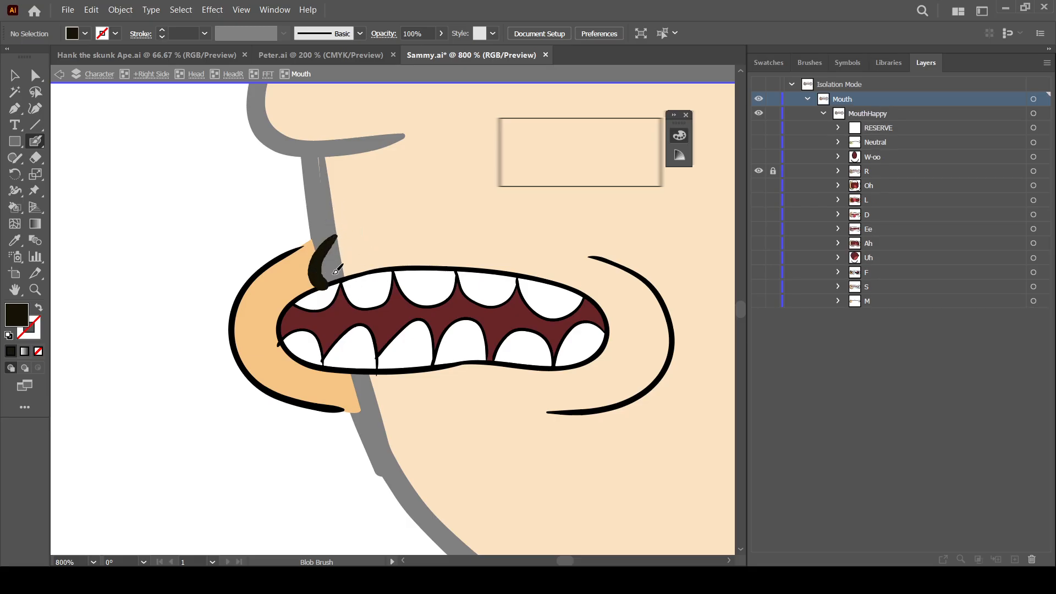
pyautogui.hotkey('ctrl', 'z')
pyautogui.moveTo(333, 229); pyautogui.dragTo(337, 281)
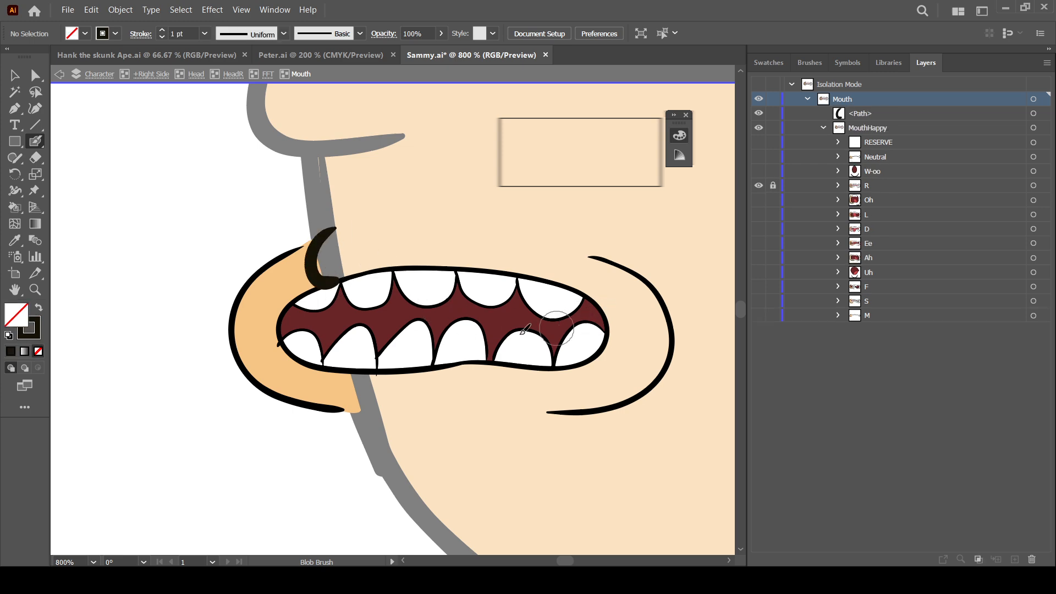
pyautogui.moveTo(347, 371)
pyautogui.mouseDown()
pyautogui.moveTo(338, 385)
pyautogui.moveTo(374, 412)
pyautogui.mouseUp()
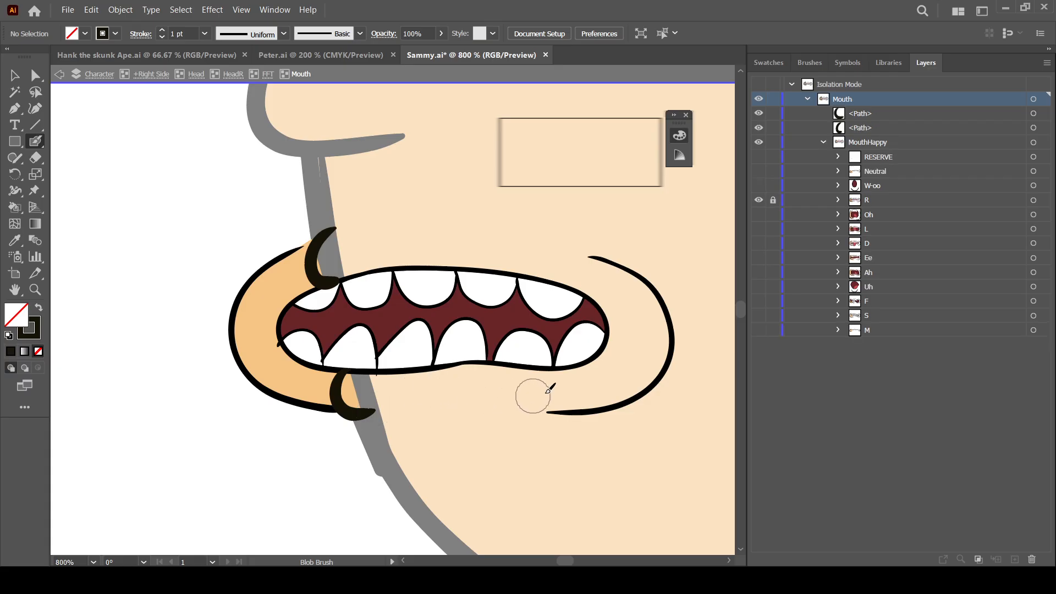
pyautogui.moveTo(350, 367)
pyautogui.mouseDown()
pyautogui.moveTo(588, 359)
pyautogui.moveTo(611, 322)
pyautogui.moveTo(573, 282)
pyautogui.moveTo(534, 274)
pyautogui.moveTo(329, 281)
pyautogui.mouseUp()
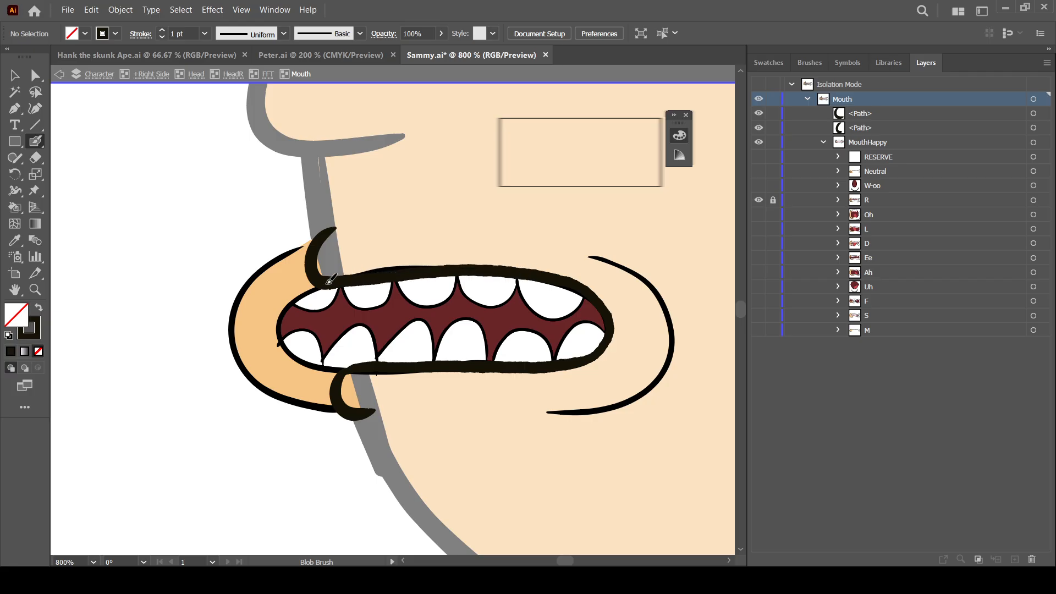
# Retrace the rear upper tooth and the lower teeth of the R mouth with the Blob Brush.
pyautogui.hotkey('ctrl', '+')
pyautogui.hscroll(2, 616, 286)
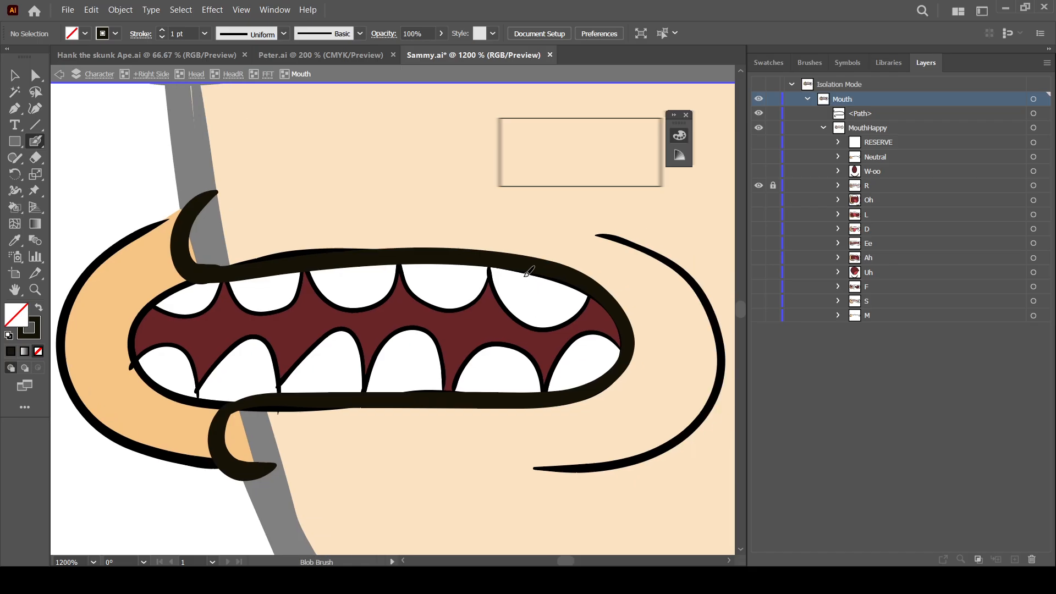
pyautogui.moveTo(494, 279)
pyautogui.mouseDown()
pyautogui.moveTo(526, 318)
pyautogui.moveTo(582, 312)
pyautogui.moveTo(600, 276)
pyautogui.mouseUp()
pyautogui.hotkey('ctrl', 'z')
pyautogui.moveTo(493, 268)
pyautogui.mouseDown()
pyautogui.moveTo(500, 290)
pyautogui.moveTo(551, 327)
pyautogui.moveTo(596, 289)
pyautogui.mouseUp()
pyautogui.moveTo(626, 352)
pyautogui.mouseDown()
pyautogui.moveTo(599, 332)
pyautogui.moveTo(564, 352)
pyautogui.moveTo(542, 395)
pyautogui.moveTo(536, 364)
pyautogui.moveTo(508, 343)
pyautogui.moveTo(473, 356)
pyautogui.moveTo(445, 395)
pyautogui.moveTo(431, 329)
pyautogui.moveTo(398, 328)
pyautogui.moveTo(359, 386)
pyautogui.mouseUp()
pyautogui.hotkey('ctrl', 'z')
pyautogui.moveTo(445, 388)
pyautogui.mouseDown()
pyautogui.moveTo(439, 337)
pyautogui.moveTo(413, 325)
pyautogui.moveTo(363, 389)
pyautogui.moveTo(360, 339)
pyautogui.moveTo(341, 324)
pyautogui.moveTo(275, 404)
pyautogui.moveTo(278, 358)
pyautogui.moveTo(265, 338)
pyautogui.moveTo(241, 340)
pyautogui.moveTo(197, 394)
pyautogui.mouseUp()
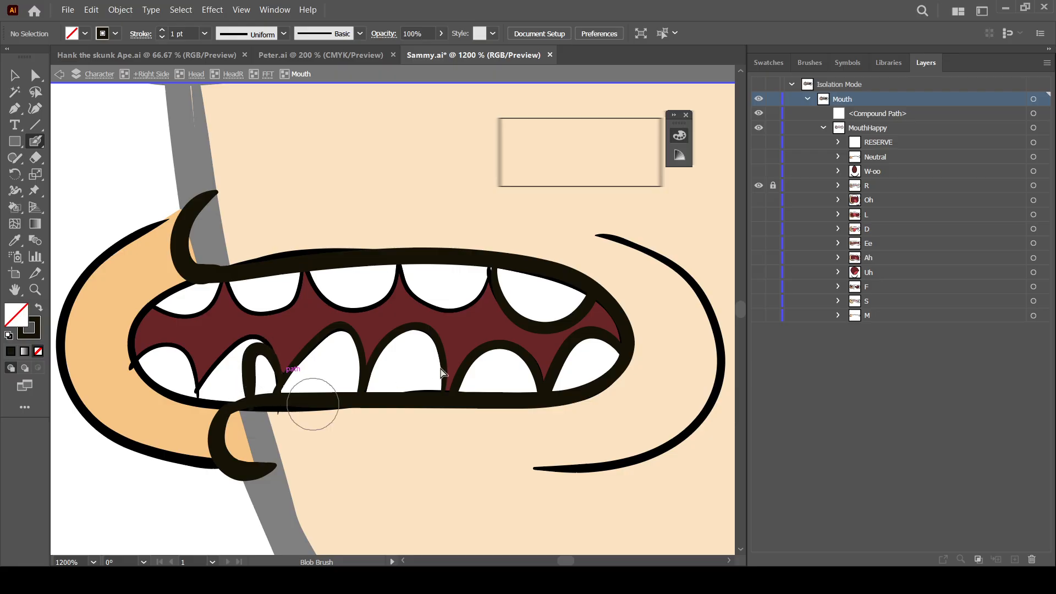
# Redraw the front lower tooth so it ends at the face edge, and retrace the remaining upper teeth behind that edge.
pyautogui.moveTo(280, 387)
pyautogui.mouseDown()
pyautogui.moveTo(252, 342)
pyautogui.moveTo(241, 389)
pyautogui.moveTo(282, 386)
pyautogui.moveTo(274, 356)
pyautogui.moveTo(255, 343)
pyautogui.moveTo(251, 406)
pyautogui.moveTo(281, 383)
pyautogui.moveTo(274, 355)
pyautogui.moveTo(248, 345)
pyautogui.moveTo(234, 404)
pyautogui.mouseUp()
pyautogui.hotkey('ctrl', 'z')
pyautogui.hotkey('ctrl', 'z')
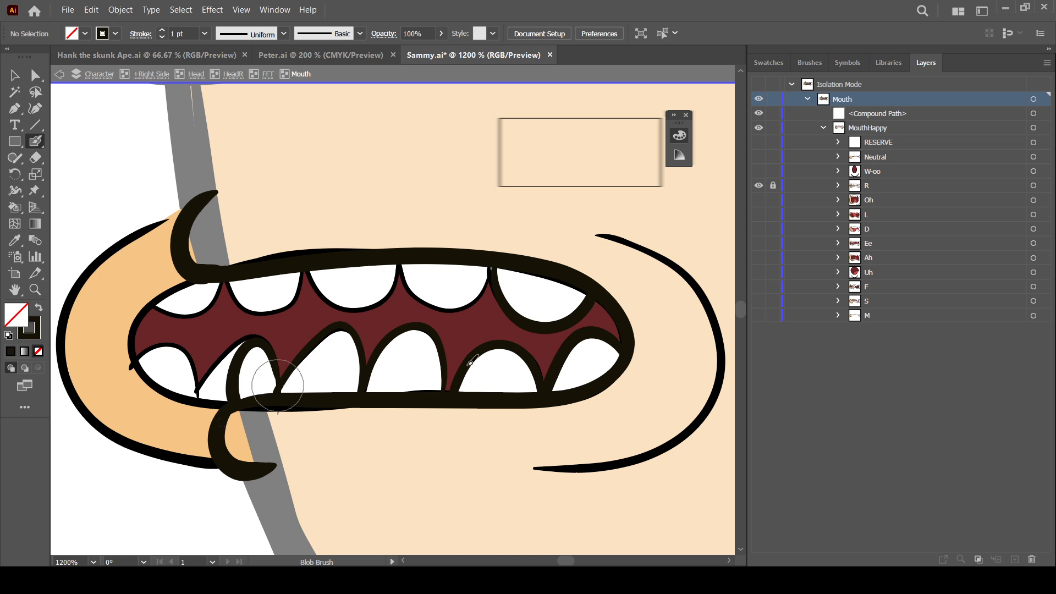
pyautogui.moveTo(591, 283)
pyautogui.mouseDown()
pyautogui.moveTo(573, 302)
pyautogui.moveTo(490, 267)
pyautogui.moveTo(460, 299)
pyautogui.moveTo(401, 268)
pyautogui.mouseUp()
pyautogui.hotkey('ctrl', 'z')
pyautogui.moveTo(491, 269)
pyautogui.mouseDown()
pyautogui.moveTo(487, 285)
pyautogui.moveTo(437, 303)
pyautogui.moveTo(400, 261)
pyautogui.moveTo(394, 282)
pyautogui.moveTo(350, 306)
pyautogui.moveTo(330, 300)
pyautogui.mouseUp()
pyautogui.hotkey('ctrl', 'z')
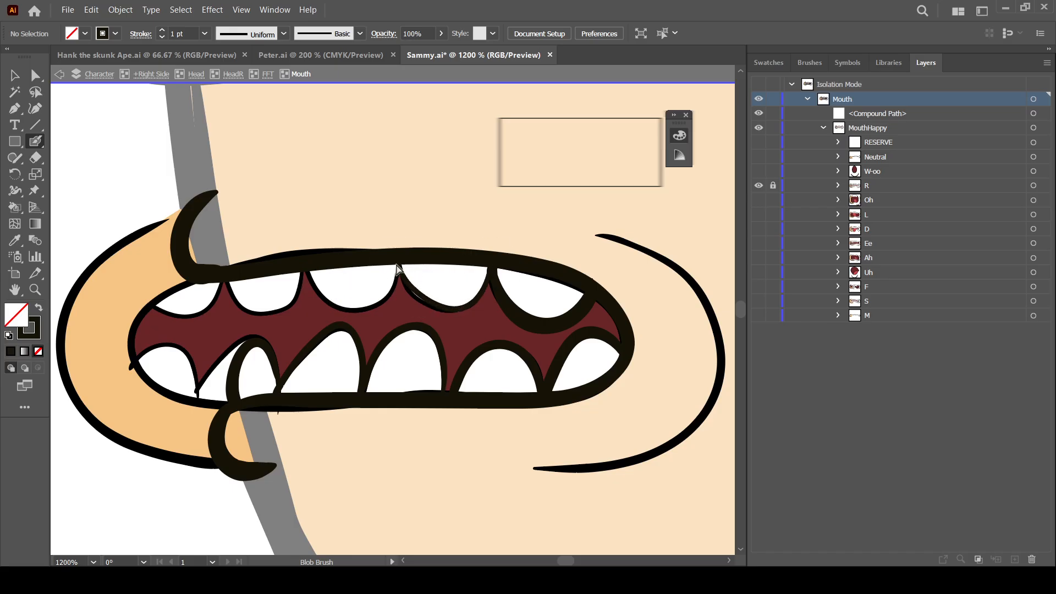
pyautogui.moveTo(400, 266)
pyautogui.mouseDown()
pyautogui.moveTo(355, 307)
pyautogui.moveTo(326, 297)
pyautogui.moveTo(306, 265)
pyautogui.moveTo(291, 306)
pyautogui.moveTo(253, 317)
pyautogui.moveTo(225, 282)
pyautogui.mouseUp()
# Paint a short line joining the front upper tooth to the front lower tooth along the face edge.
pyautogui.hotkey('ctrl', '-')
pyautogui.hotkey('ctrl', '-')
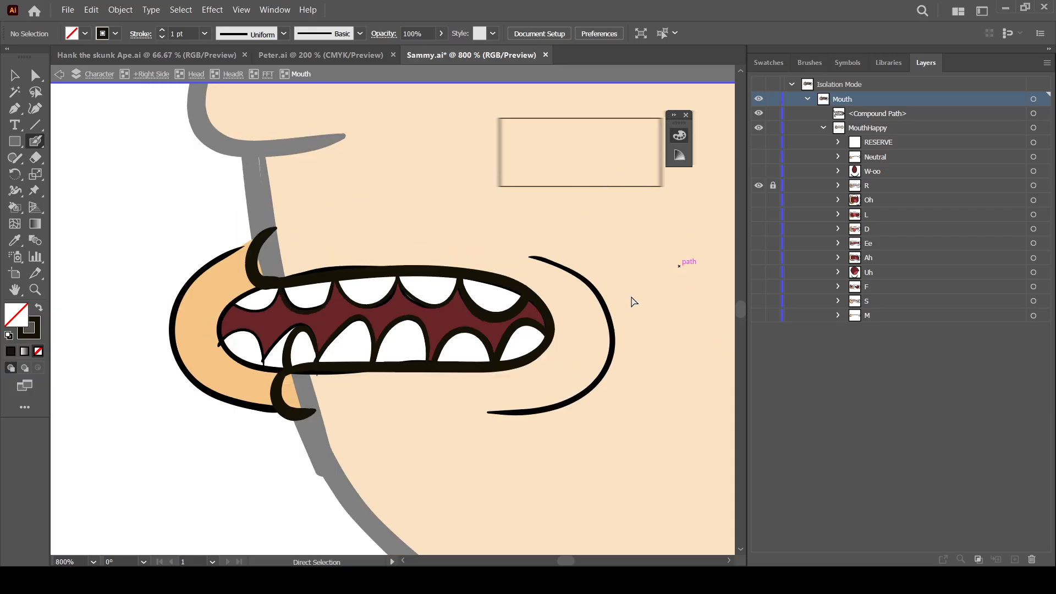
pyautogui.hotkey('ctrl', '-')
pyautogui.hotkey('ctrl', '+')
pyautogui.hotkey('ctrl', '+')
pyautogui.hotkey('ctrl', '+')
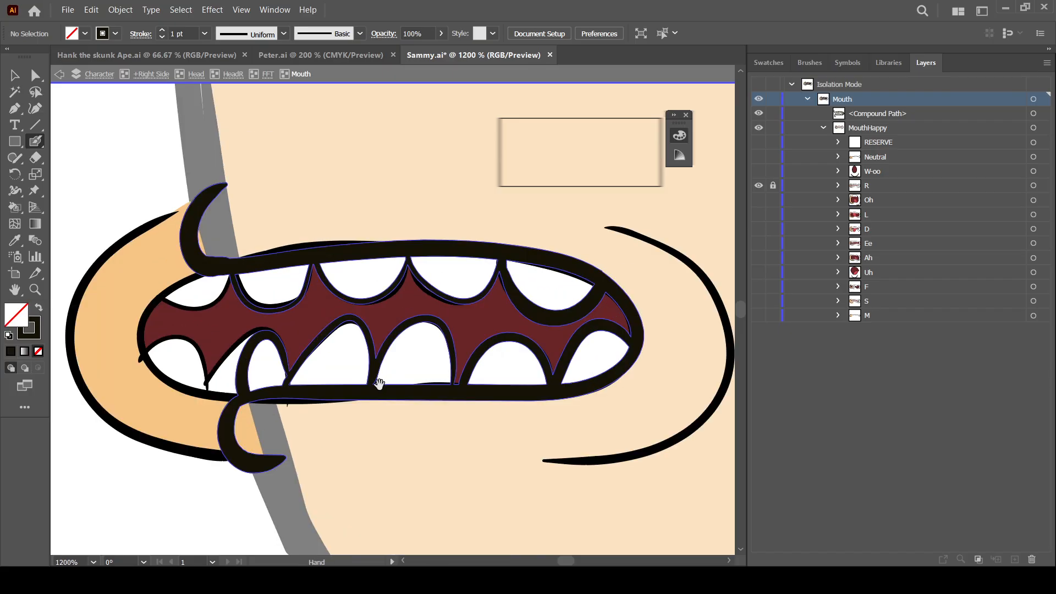
pyautogui.moveTo(378, 383); pyautogui.dragTo(431, 388)
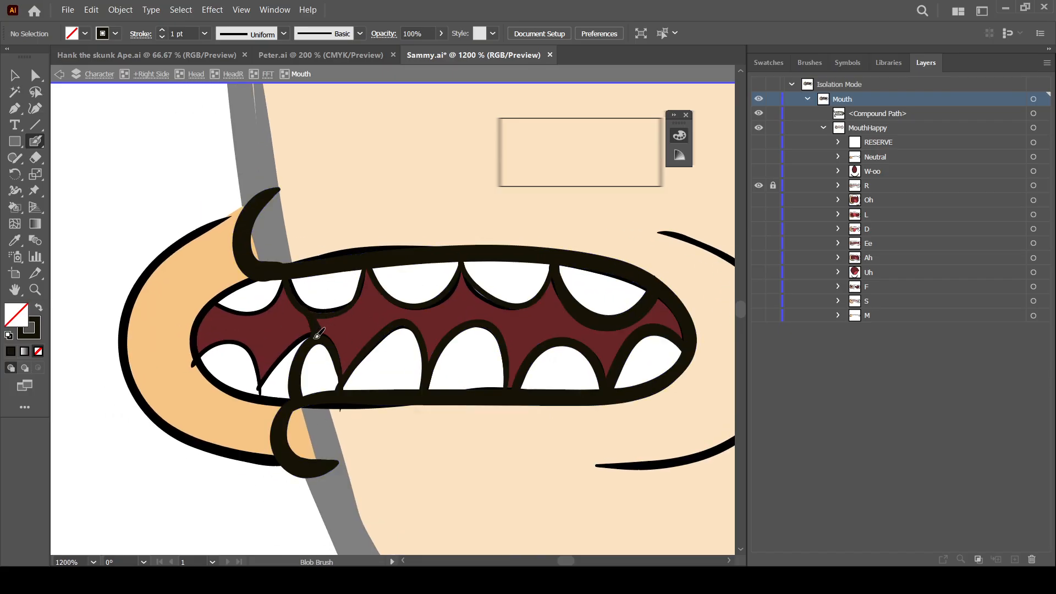
pyautogui.hotkey('ctrl', '-')
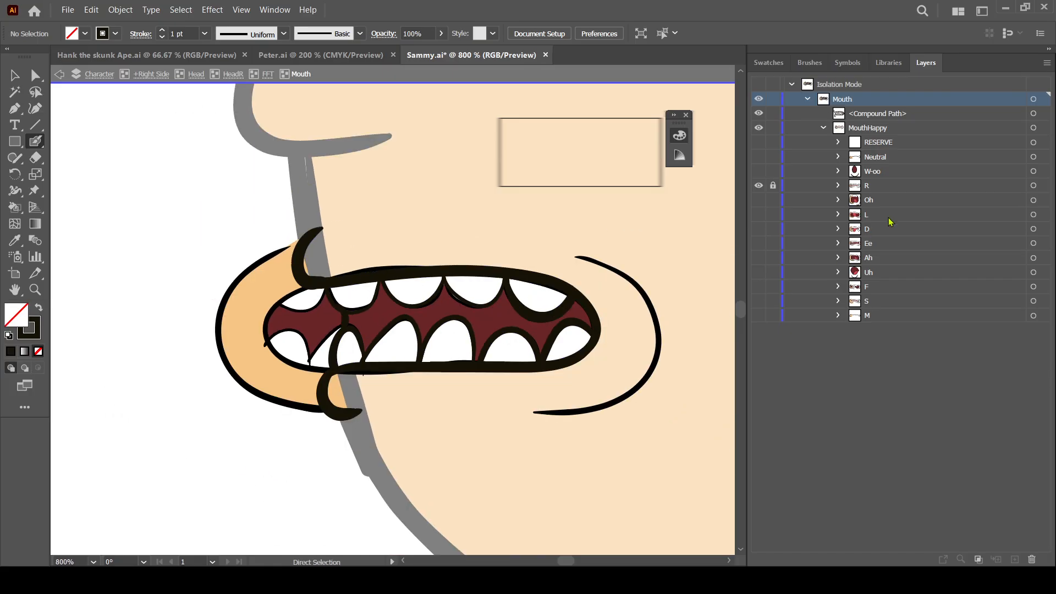
pyautogui.hotkey('ctrl', '-')
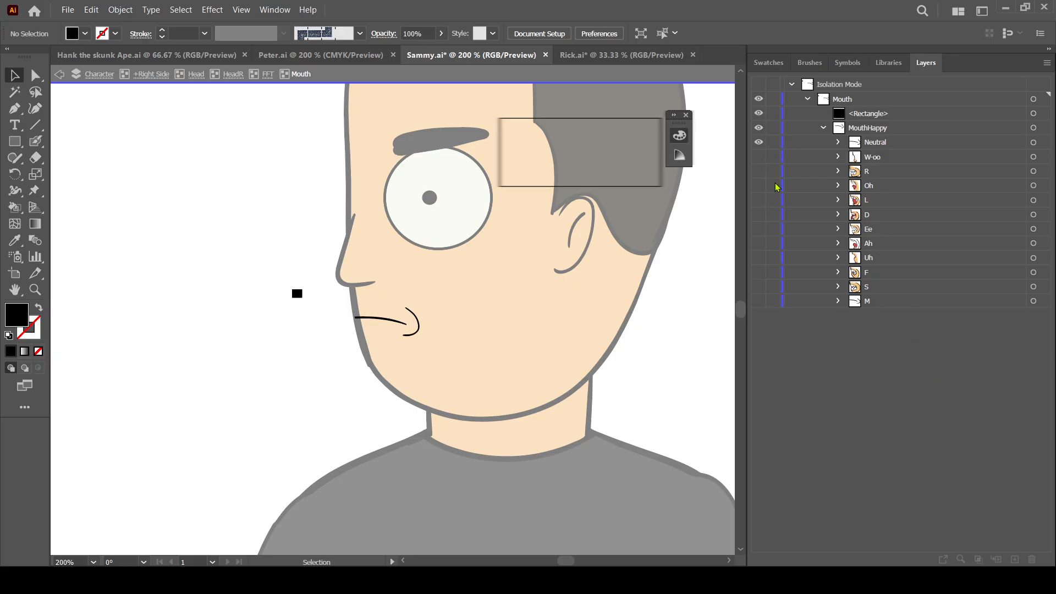
# Examine the W-oo, R, Oh, L and D side-view mouth shapes by showing them in turn and hiding the previous ones.
pyautogui.hotkey('ctrl', '=')
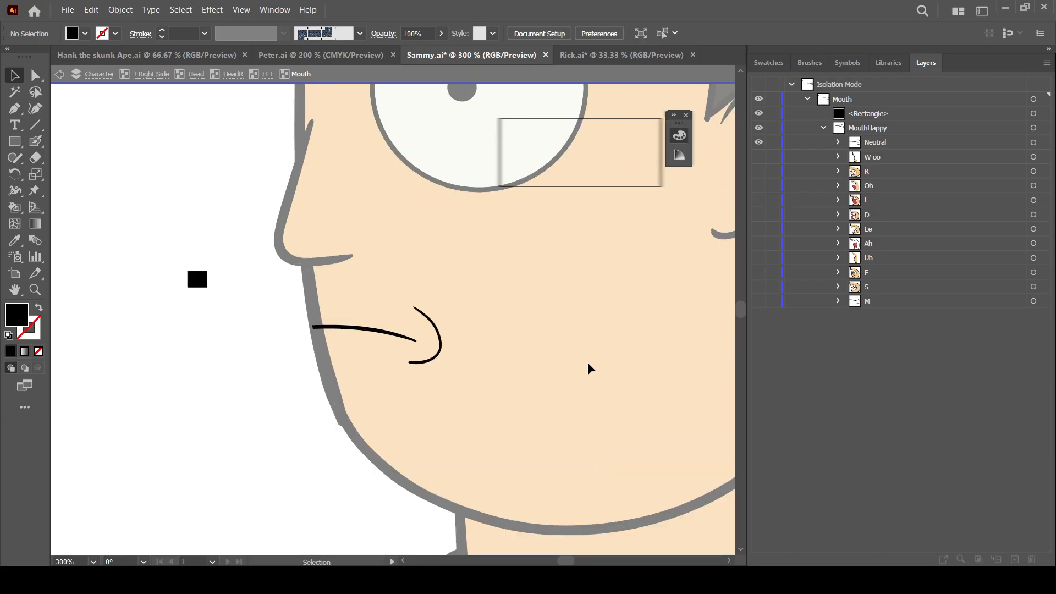
pyautogui.click(759, 157)
pyautogui.click(759, 142)
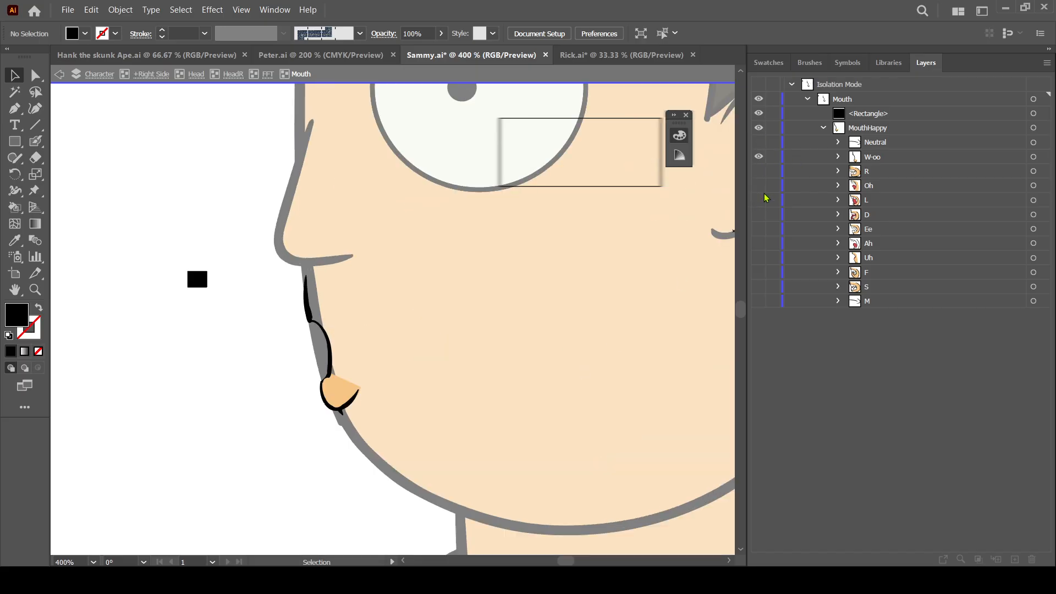
pyautogui.click(759, 171)
pyautogui.click(758, 157)
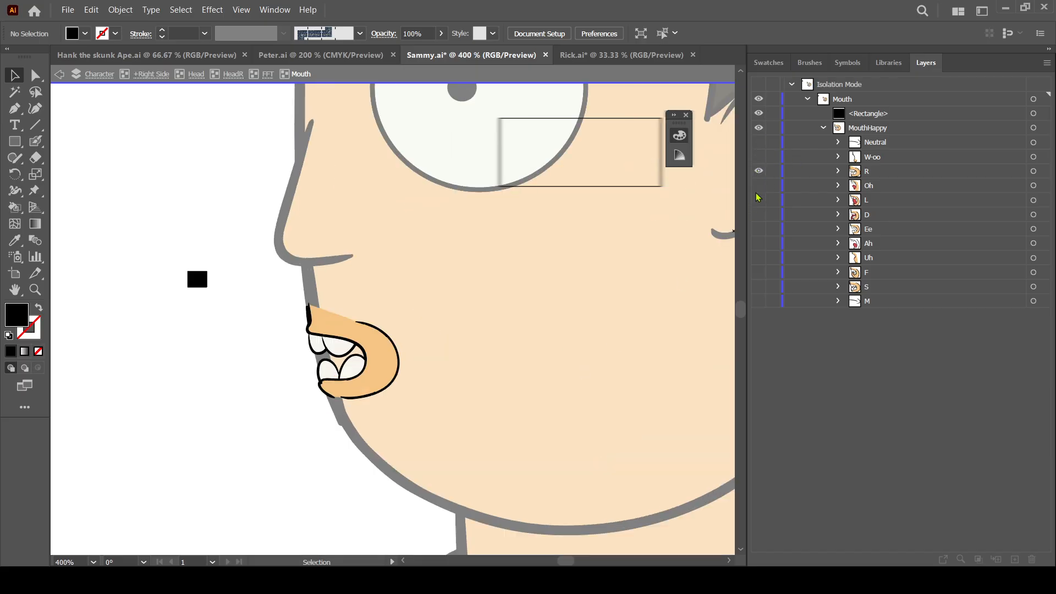
pyautogui.click(759, 185)
pyautogui.click(759, 171)
pyautogui.click(759, 200)
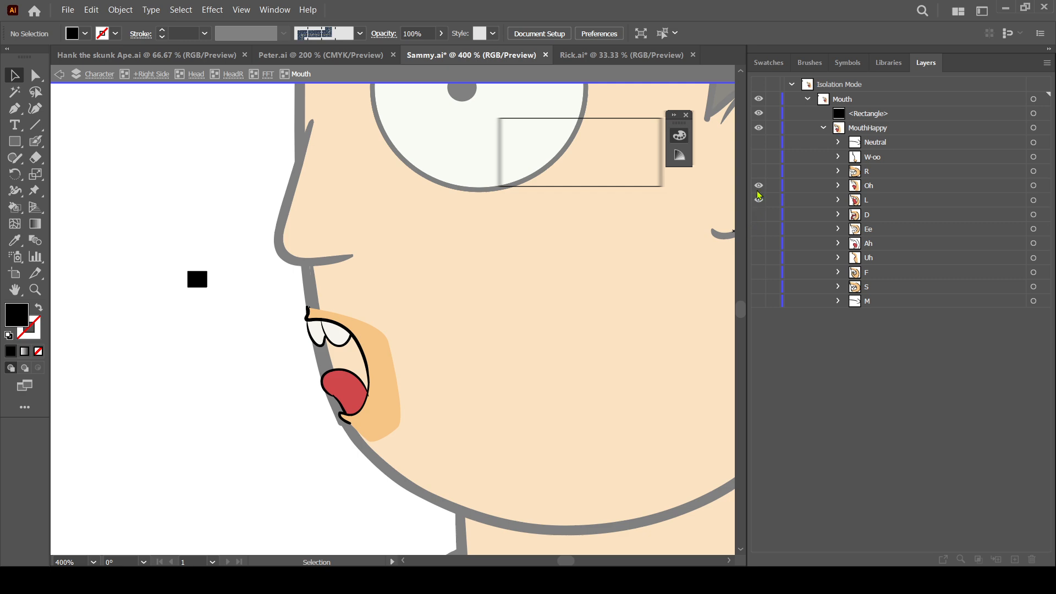
pyautogui.click(759, 186)
pyautogui.click(759, 215)
pyautogui.click(759, 200)
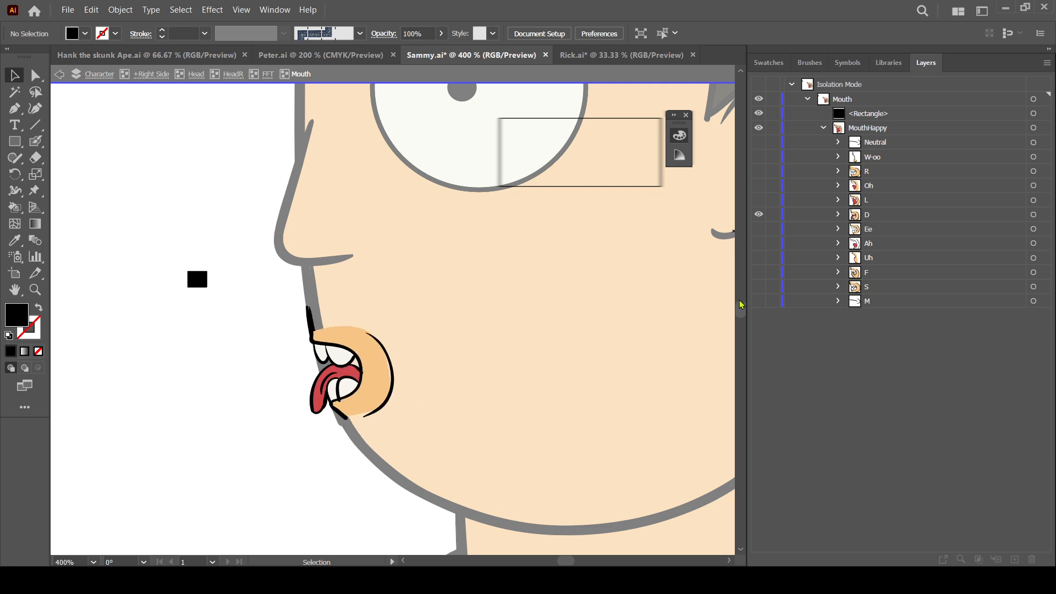
# Examine the Ee, Ah, Uh, F, S and M side-view mouth shapes in turn, hiding each one after viewing.
pyautogui.click(759, 228)
pyautogui.click(759, 215)
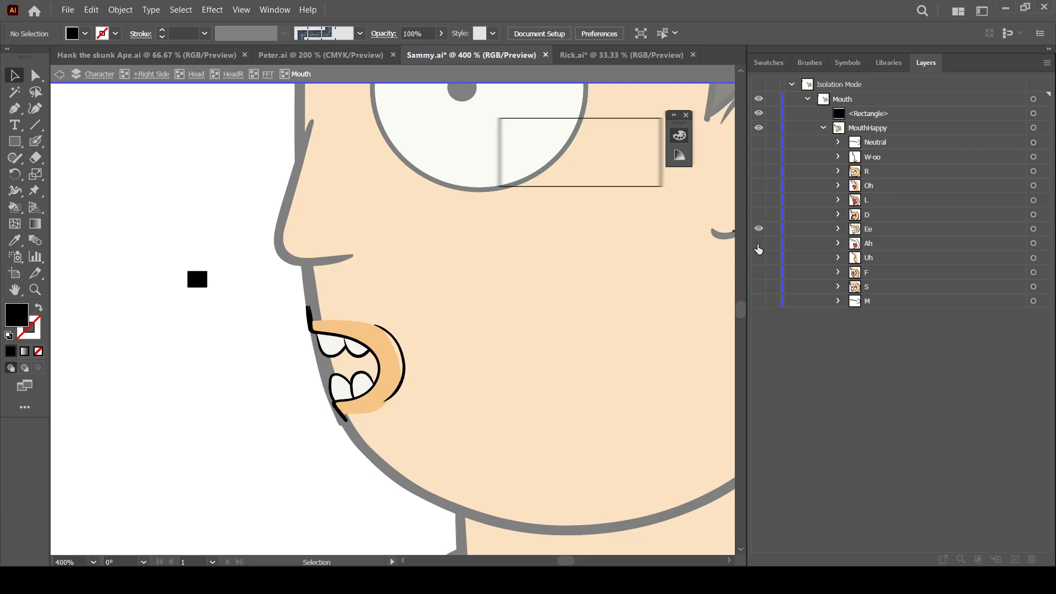
pyautogui.click(759, 243)
pyautogui.click(759, 229)
pyautogui.click(758, 257)
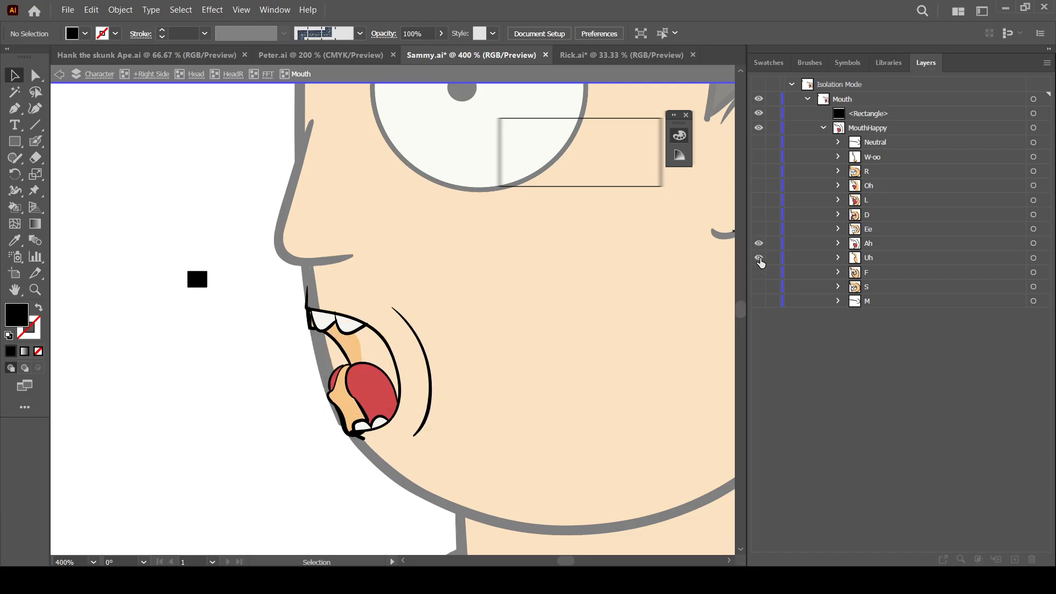
pyautogui.click(759, 243)
pyautogui.click(759, 272)
pyautogui.click(759, 257)
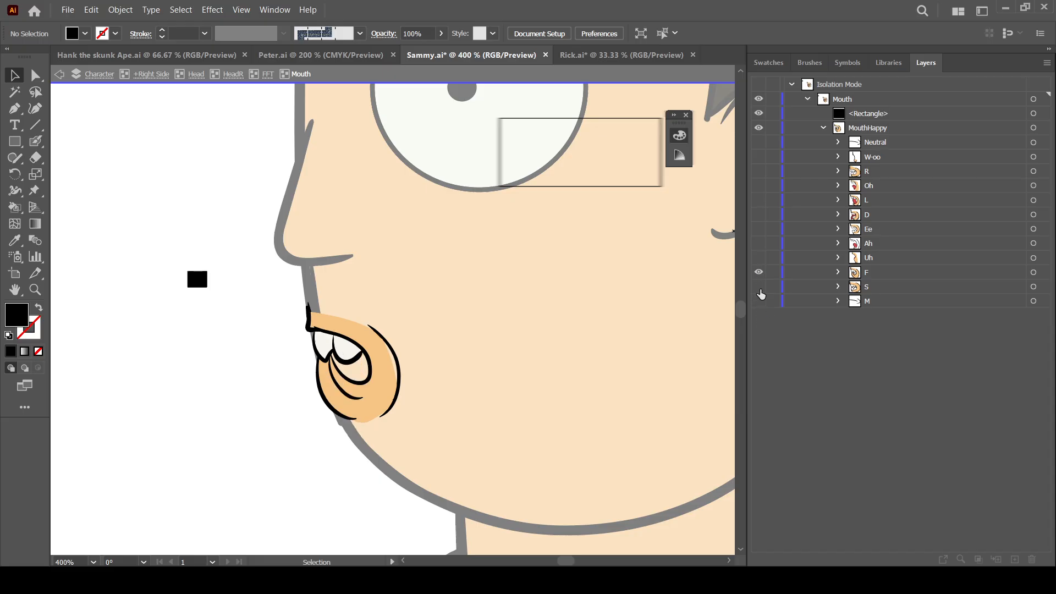
pyautogui.click(759, 286)
pyautogui.click(759, 272)
pyautogui.click(759, 300)
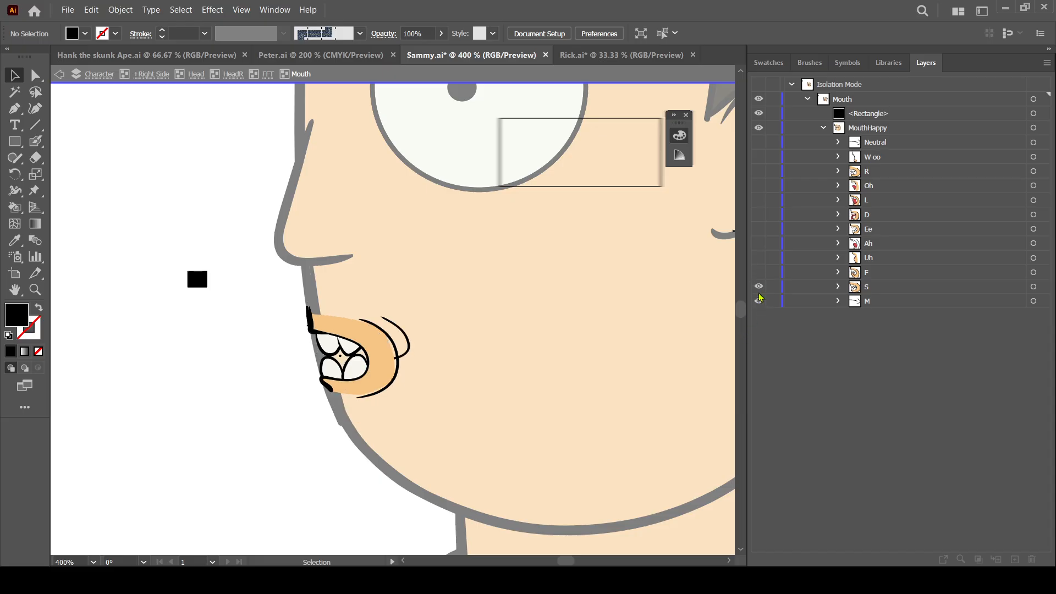
pyautogui.click(759, 287)
pyautogui.click(759, 301)
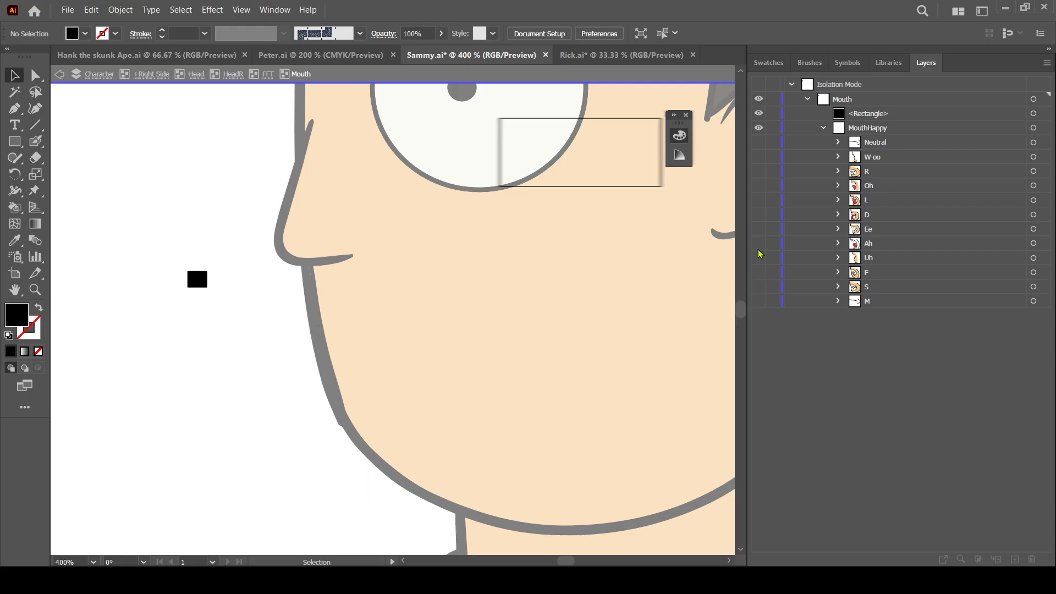
# Show the Ah mouth shape and leave the Mouth isolation to view it on the full head.
pyautogui.click(759, 245)
pyautogui.hotkey('ctrl', '-')
pyautogui.hotkey('ctrl', '-')
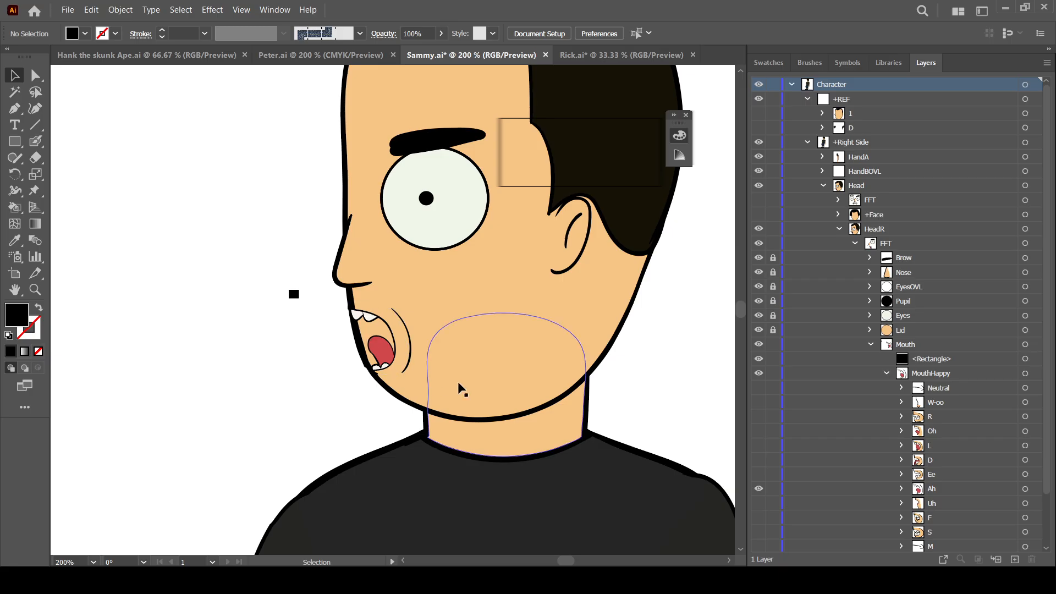
pyautogui.hotkey('ctrl', '-')
pyautogui.hotkey('ctrl', '-')
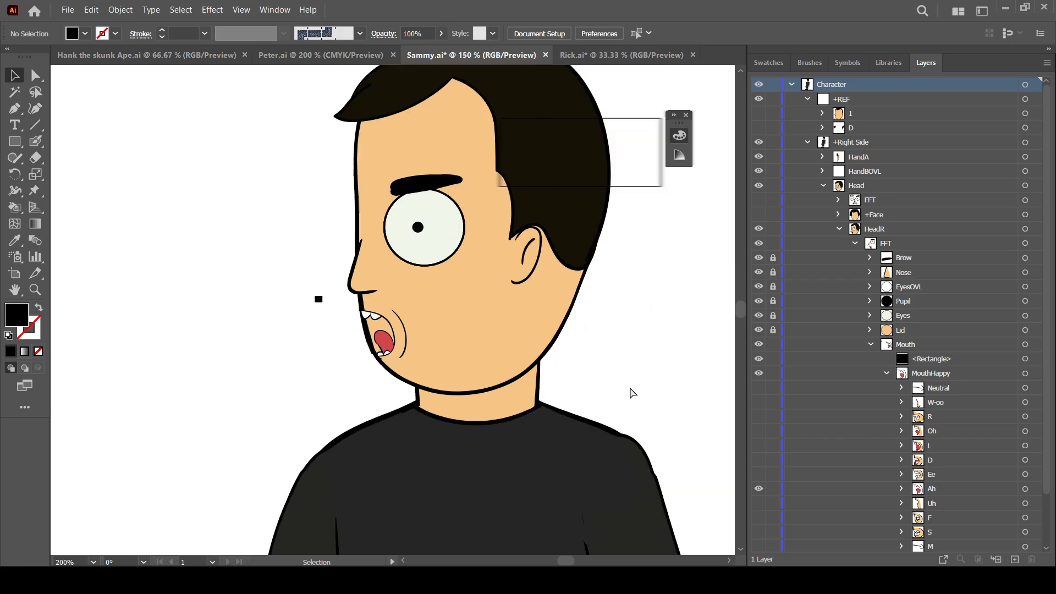
pyautogui.hotkey('ctrl', '+')
# Collapse the MouthHappy and Mouth groups, and expand the +Face group inside HeadR.
pyautogui.click(915, 377)
pyautogui.click(887, 374)
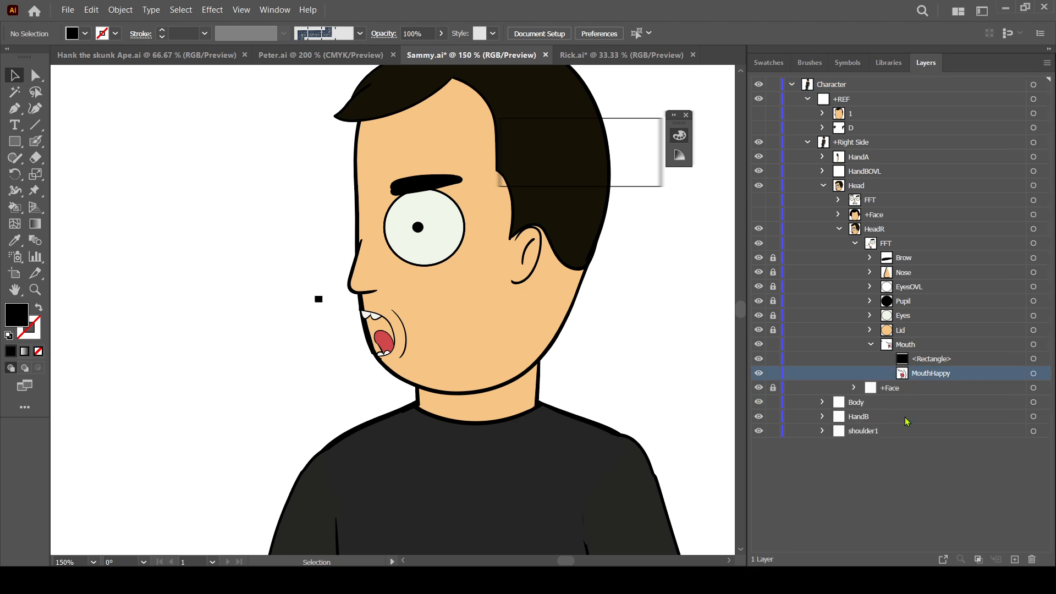
pyautogui.click(871, 344)
pyautogui.click(853, 359)
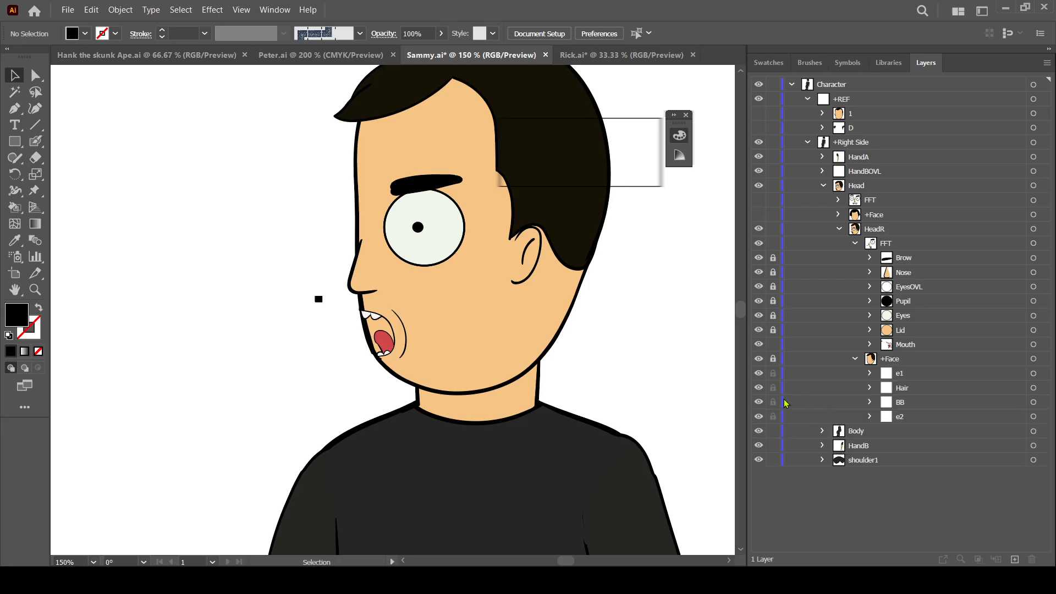
# Unlock HeadR's +Face group, and put a hidden copy of its BB face shape in the +REF group.
pyautogui.click(907, 406)
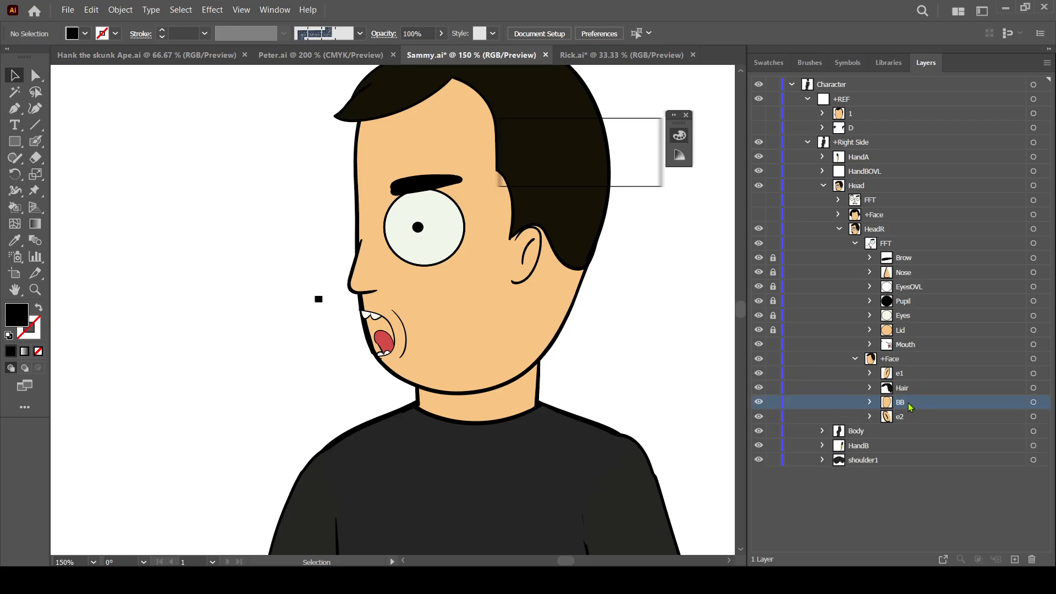
pyautogui.moveTo(909, 404); pyautogui.dragTo(877, 107)
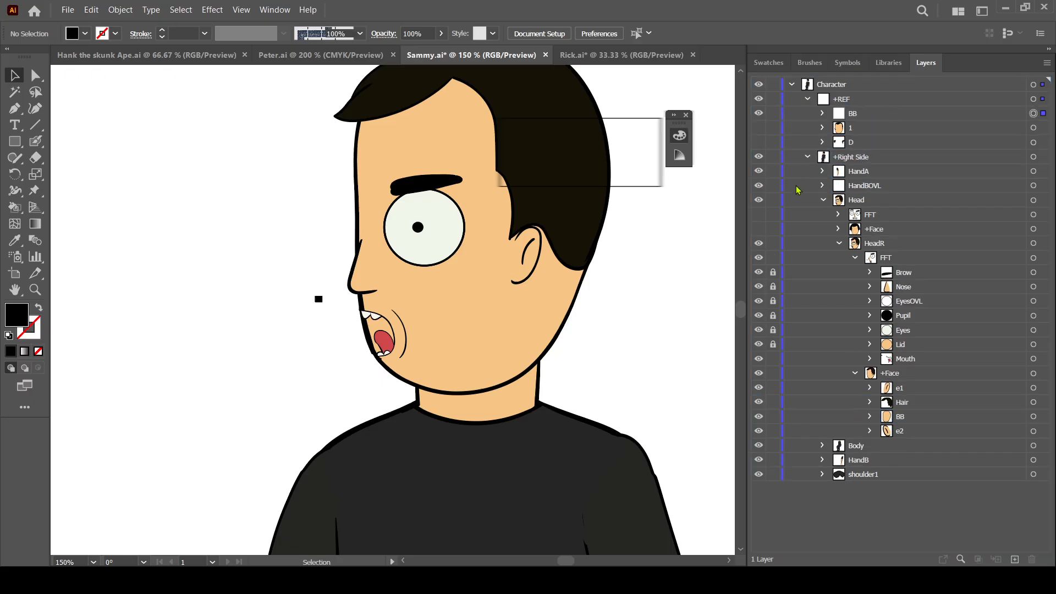
pyautogui.click(759, 114)
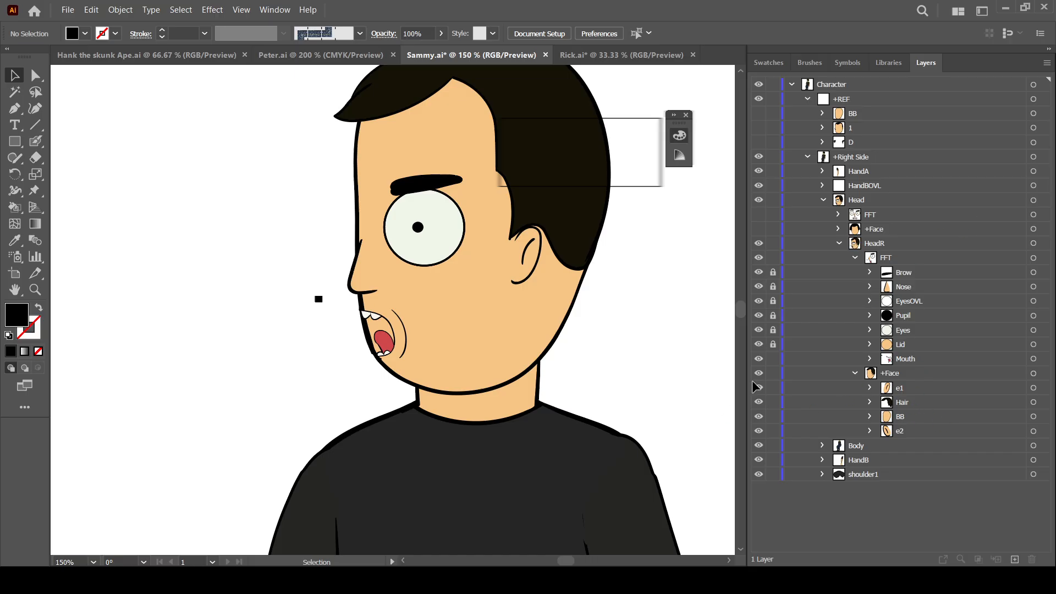
# Place a copy of +Face's BB shape beneath MouthHappy in the Mouth group, and delete that group's small black rectangle.
pyautogui.click(904, 420)
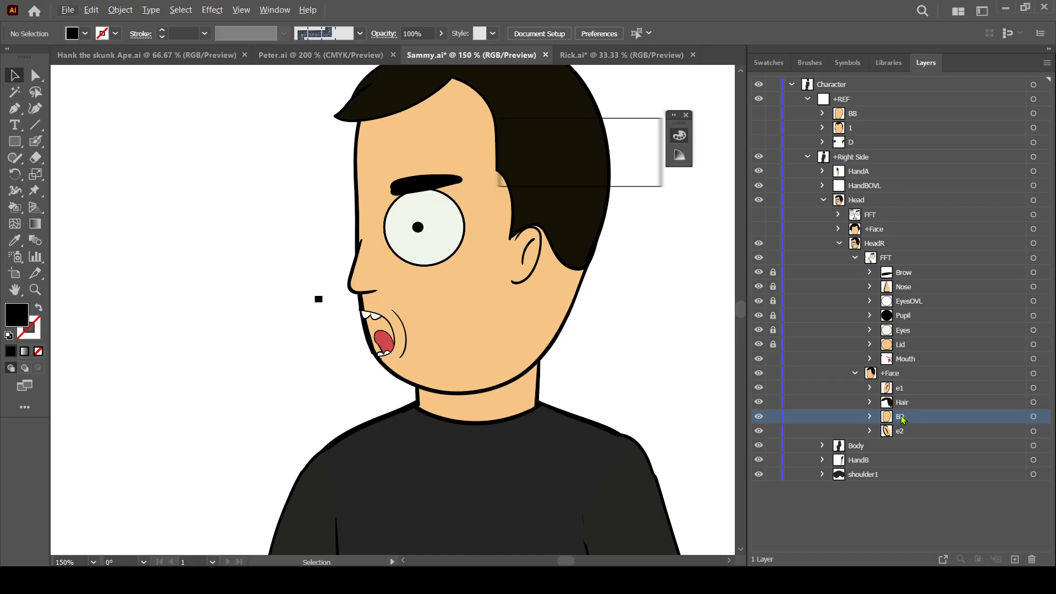
pyautogui.moveTo(902, 419); pyautogui.dragTo(906, 365)
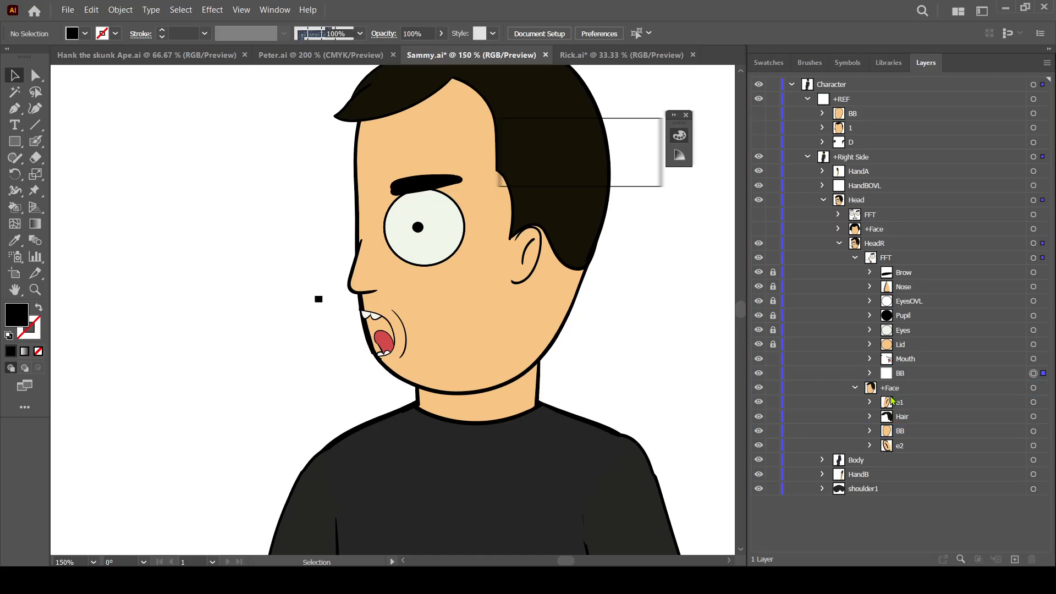
pyautogui.click(870, 359)
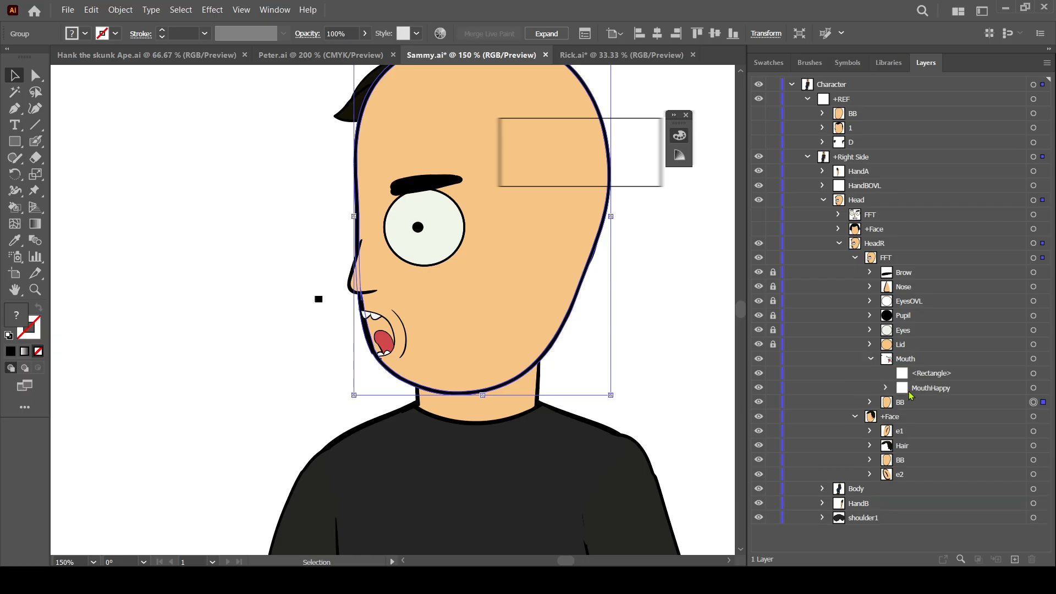
pyautogui.click(903, 346)
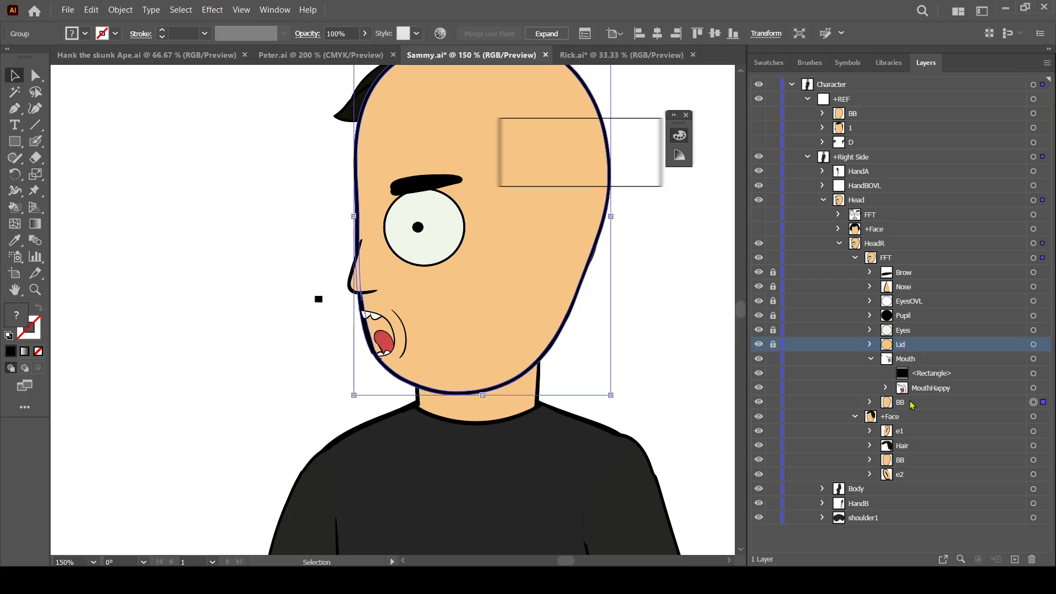
pyautogui.moveTo(910, 405); pyautogui.dragTo(918, 390)
pyautogui.click(924, 375)
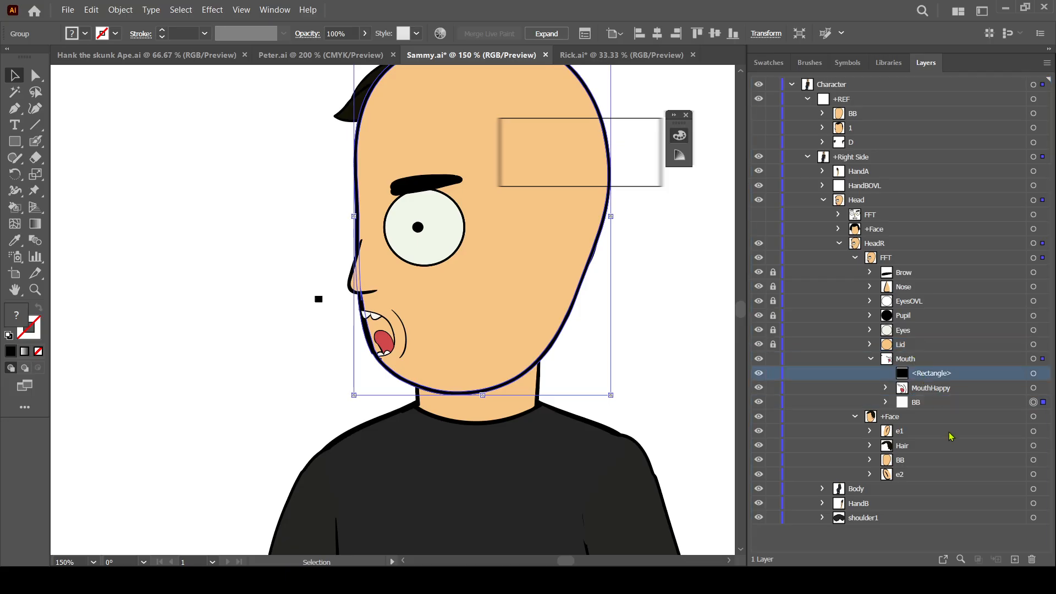
pyautogui.click(1032, 560)
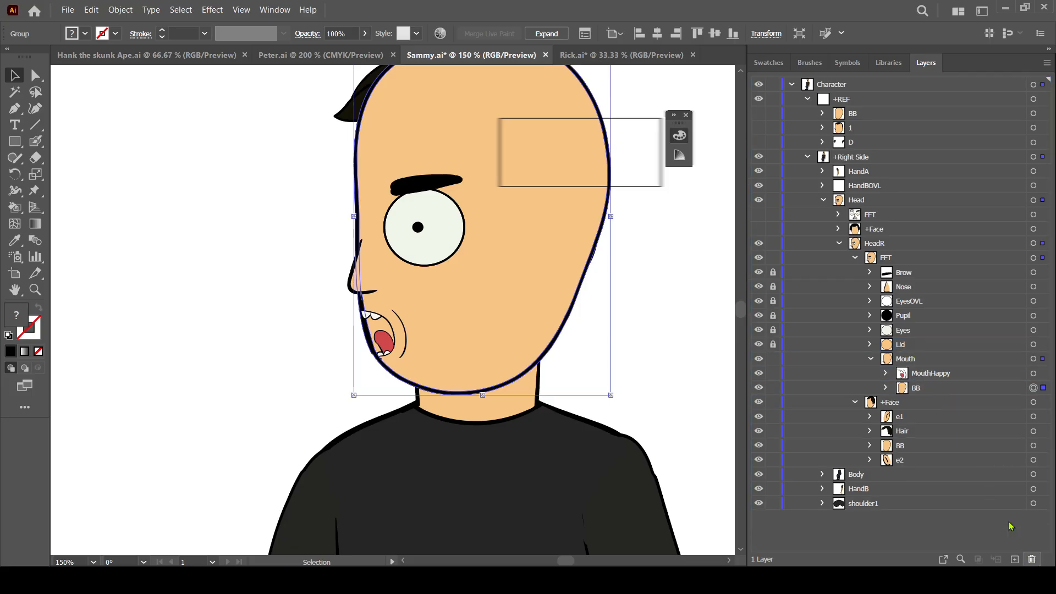
# Expand MouthHappy to list its shapes, and isolate the Mouth group for editing the Ah mouth over the BB copy.
pyautogui.click(885, 373)
pyautogui.click(927, 375)
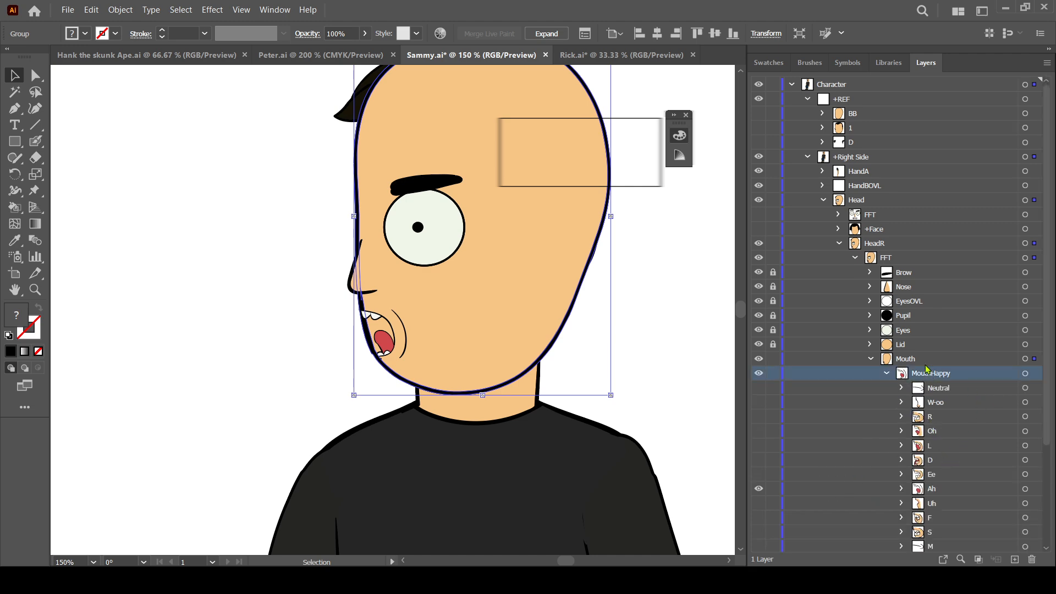
pyautogui.click(926, 360)
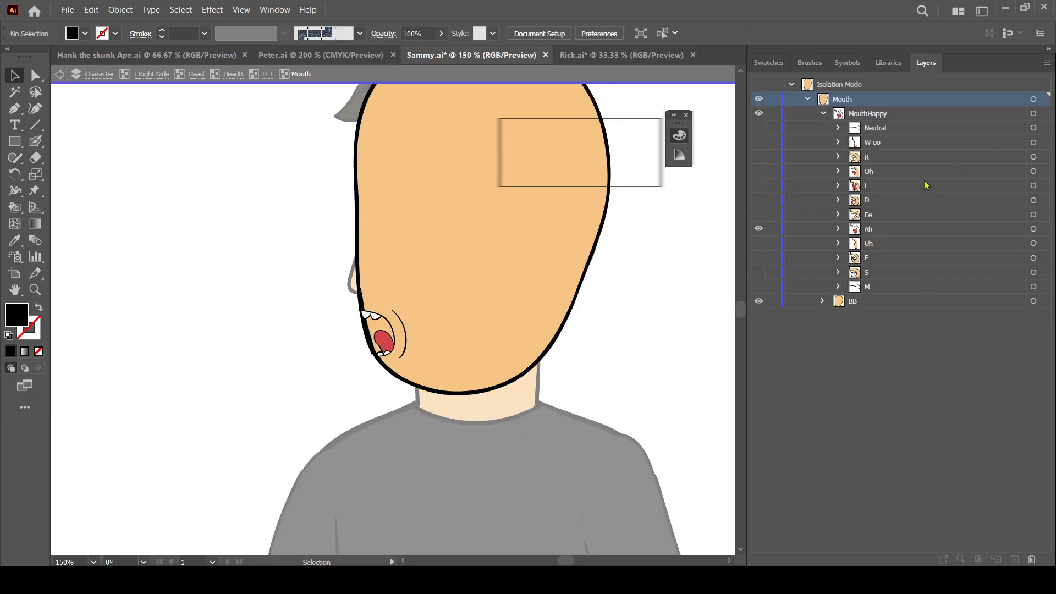
pyautogui.hotkey('ctrl', '+')
pyautogui.hotkey('ctrl', '+')
pyautogui.hotkey('ctrl', '+')
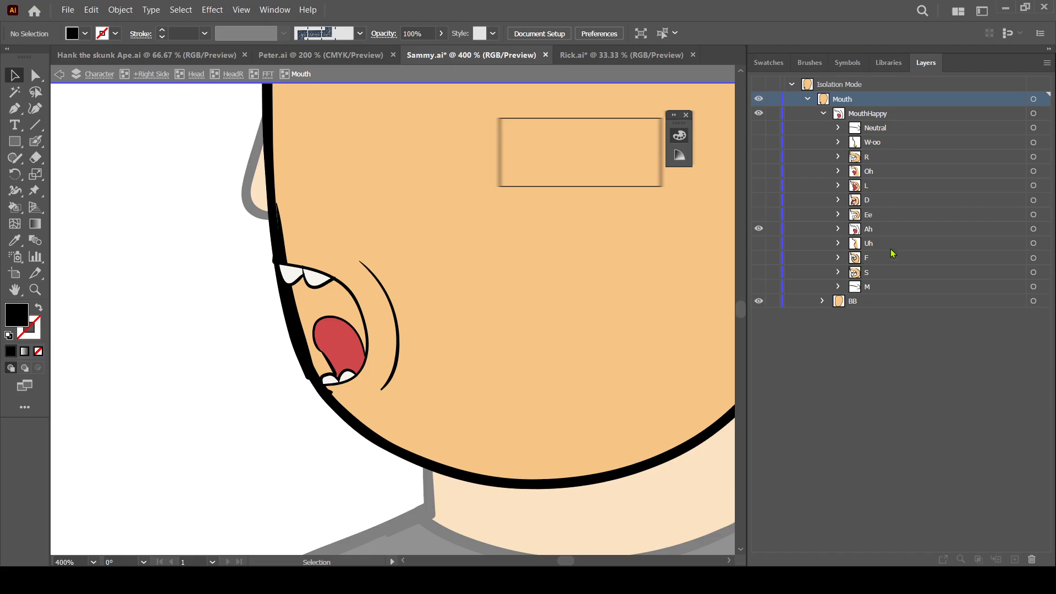
# Convert the Live Paint object inside the Mouth group's BB copy into an ordinary group with Expand.
pyautogui.click(821, 301)
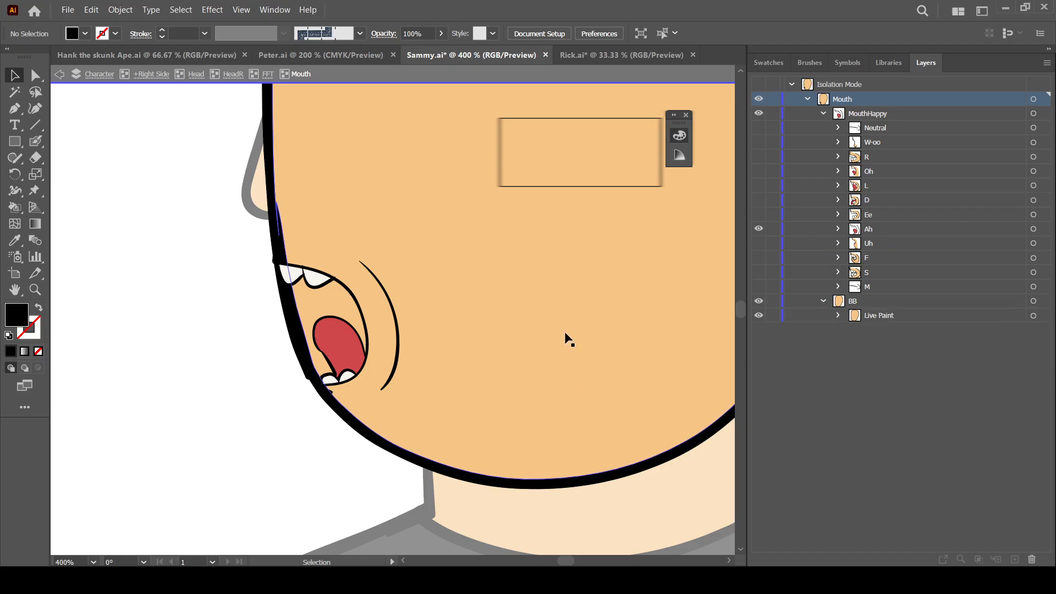
pyautogui.moveTo(566, 338); pyautogui.dragTo(545, 401)
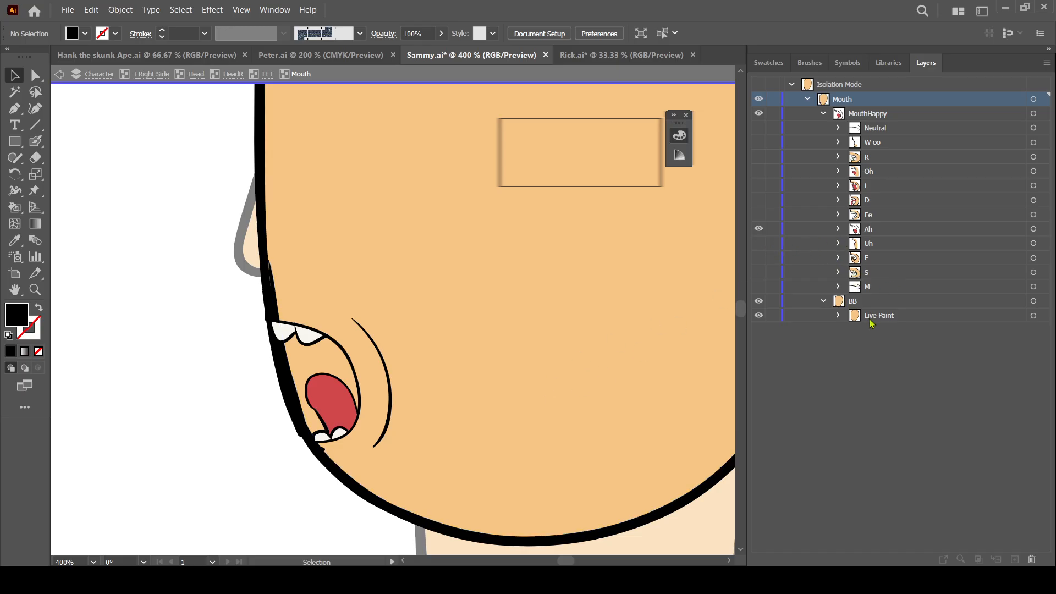
pyautogui.doubleClick(870, 322)
pyautogui.press('Return')
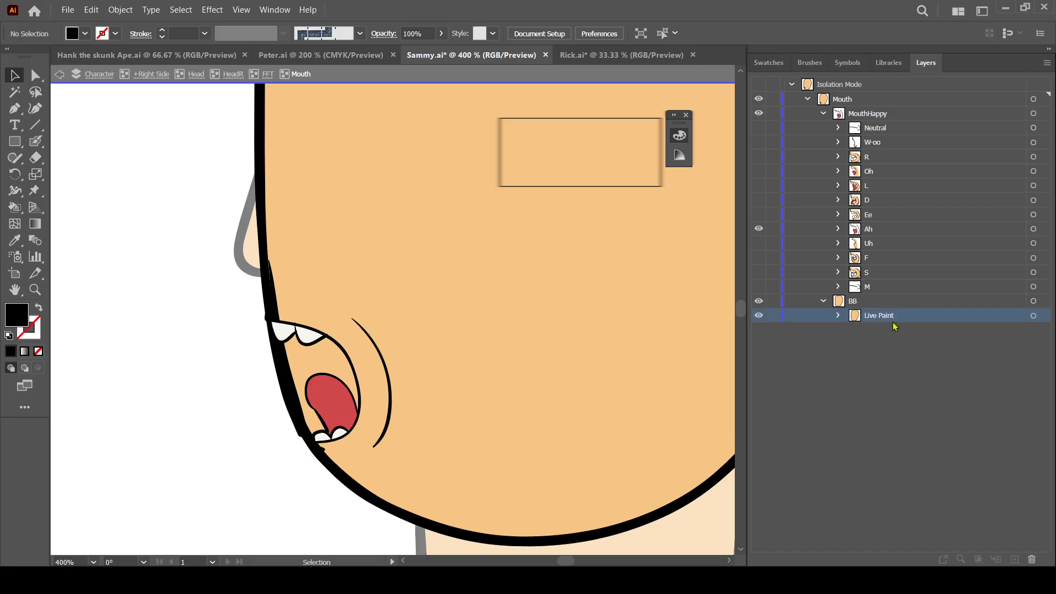
pyautogui.click(1032, 316)
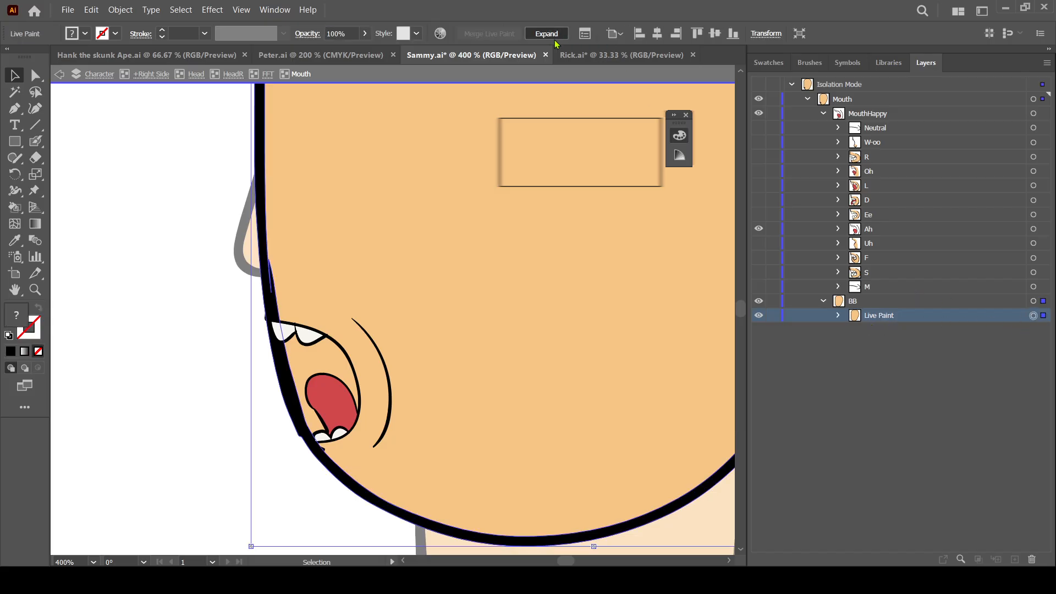
pyautogui.click(547, 34)
pyautogui.click(865, 319)
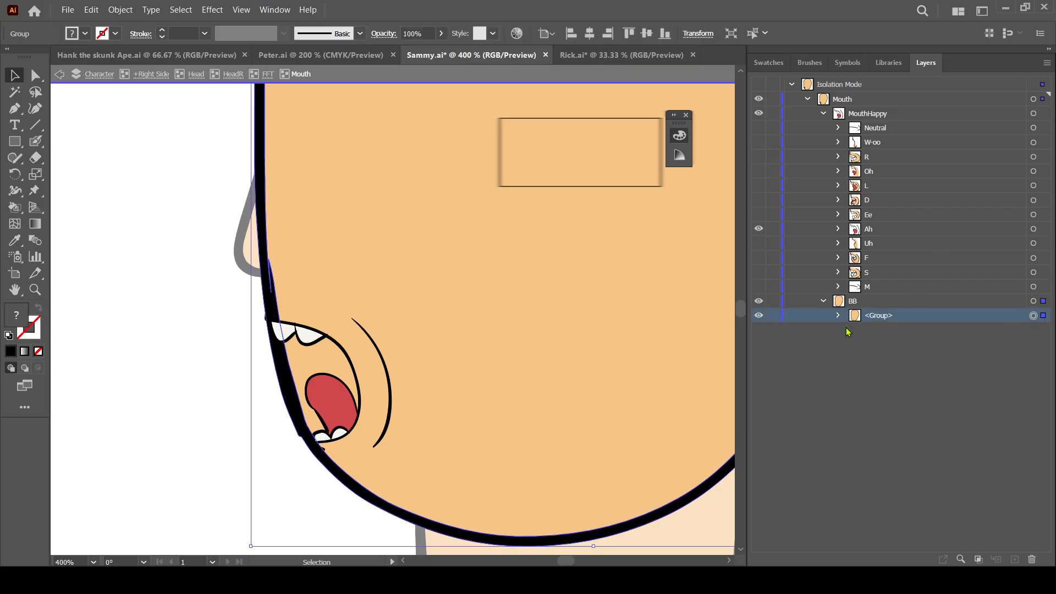
pyautogui.click(838, 316)
pyautogui.click(838, 316)
# Hide the Ah mouth and BB's inner face group, and show the Neutral mouth.
pyautogui.click(758, 230)
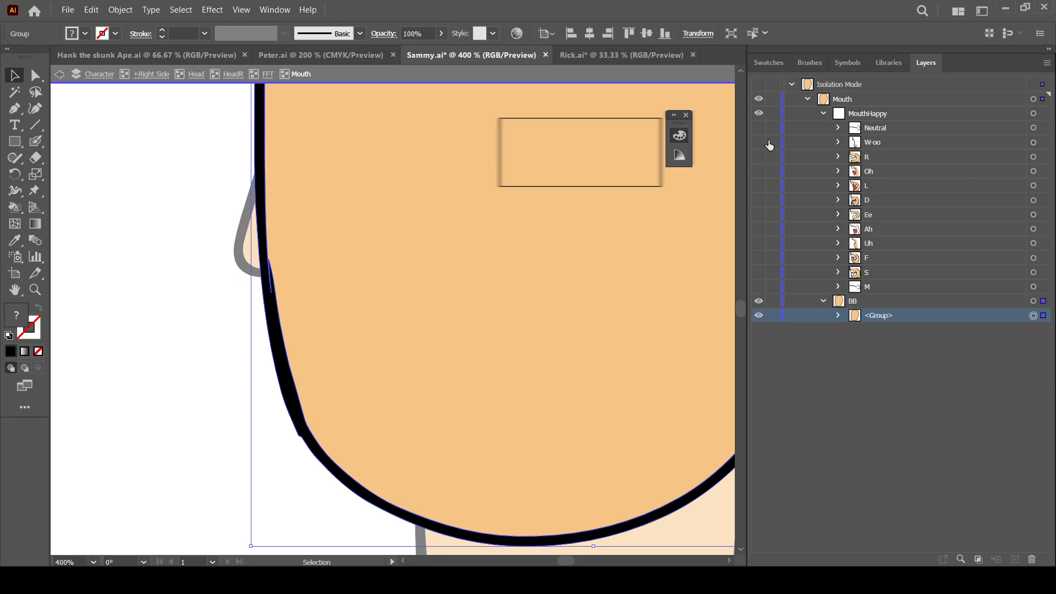
pyautogui.click(758, 127)
pyautogui.click(758, 315)
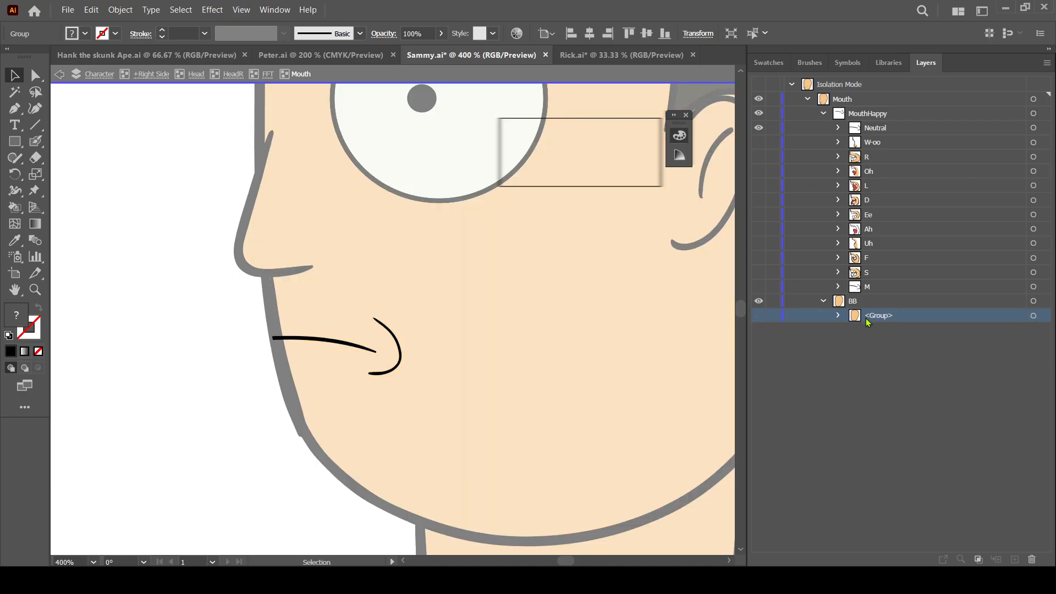
# Place a copy of BB's face group beneath the mouth lines in Neutral, make the copy visible, and collapse Neutral.
pyautogui.click(838, 128)
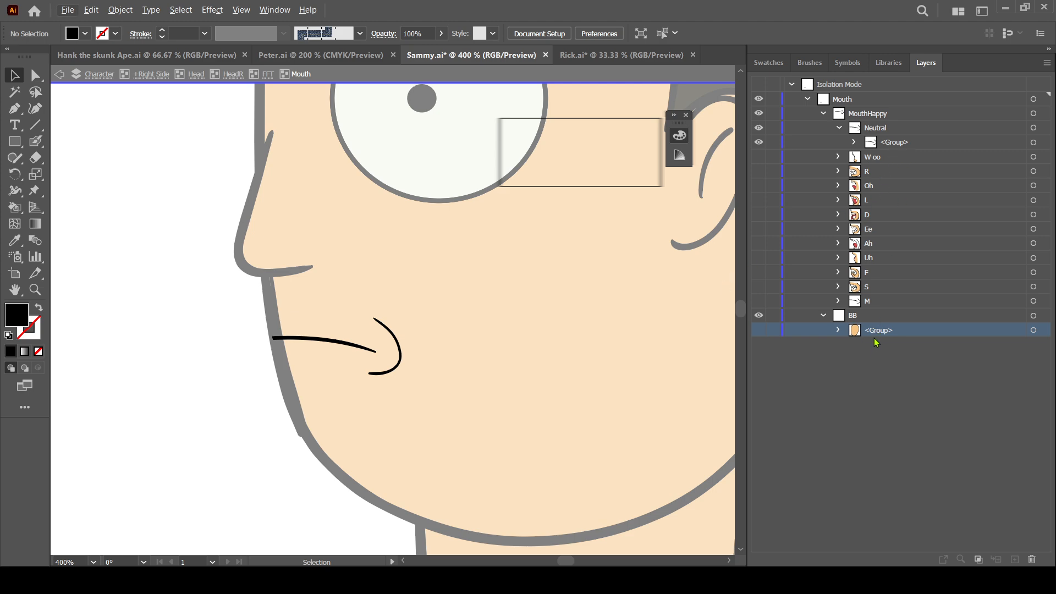
pyautogui.moveTo(871, 335); pyautogui.dragTo(890, 151)
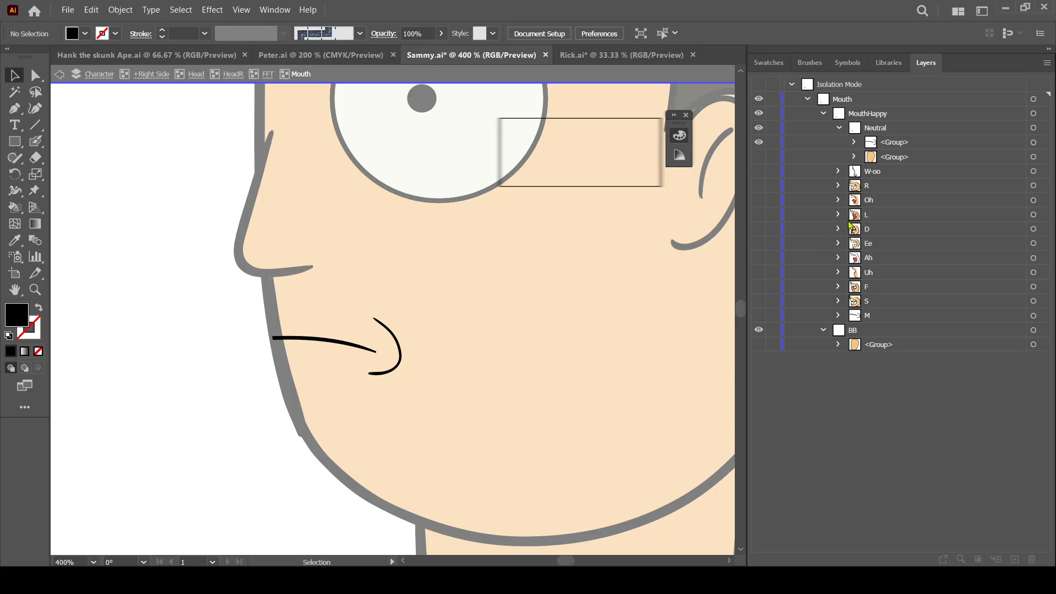
pyautogui.click(839, 128)
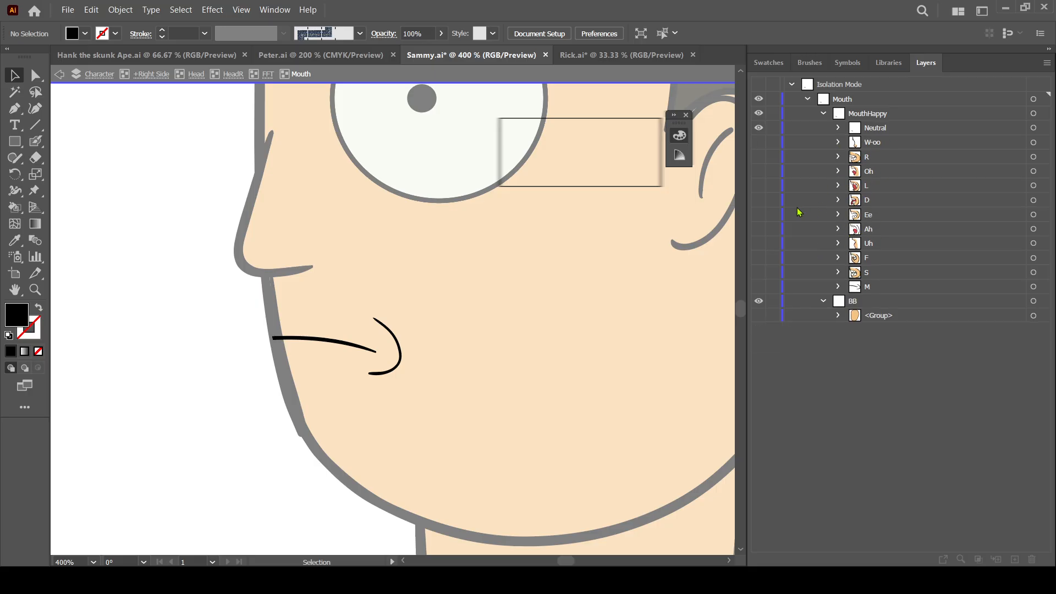
pyautogui.click(839, 128)
pyautogui.click(891, 157)
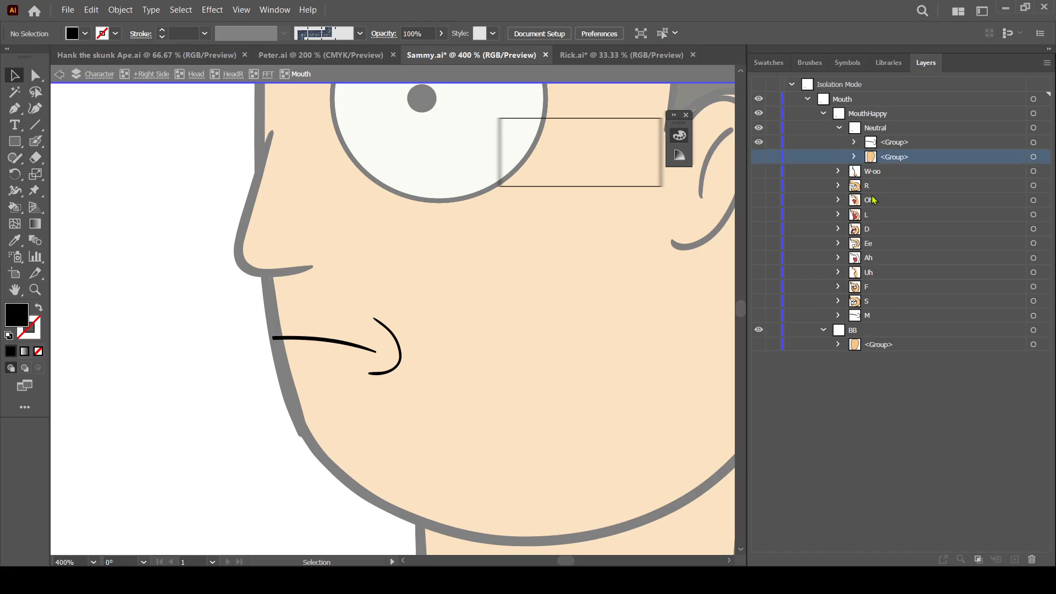
pyautogui.click(759, 157)
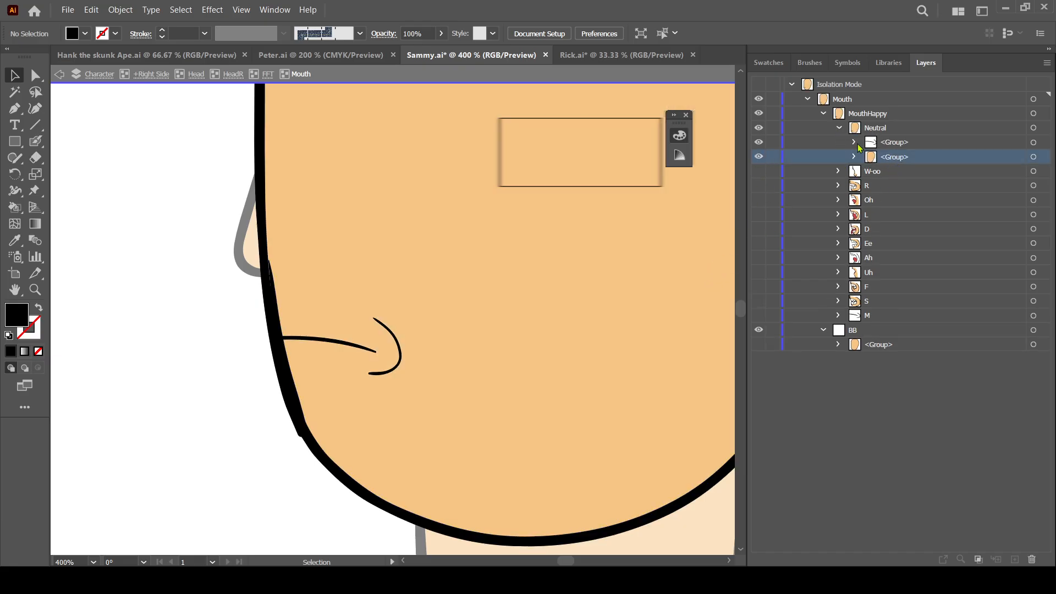
pyautogui.click(848, 131)
pyautogui.click(839, 129)
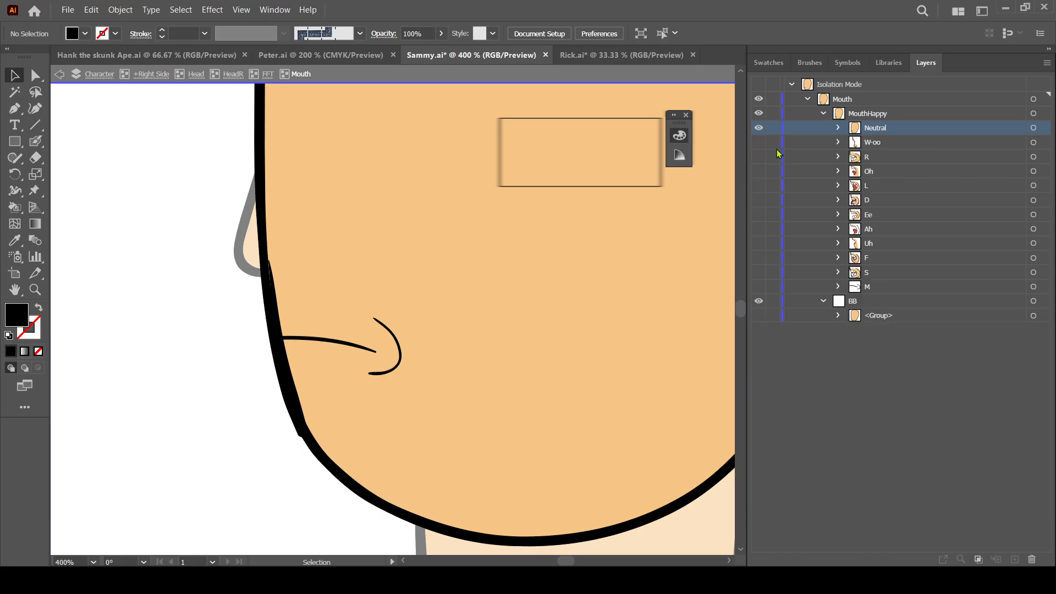
# Switch from the Neutral mouth to W-oo, and put a visible copy of BB's face group beneath its mouth artwork.
pyautogui.click(759, 143)
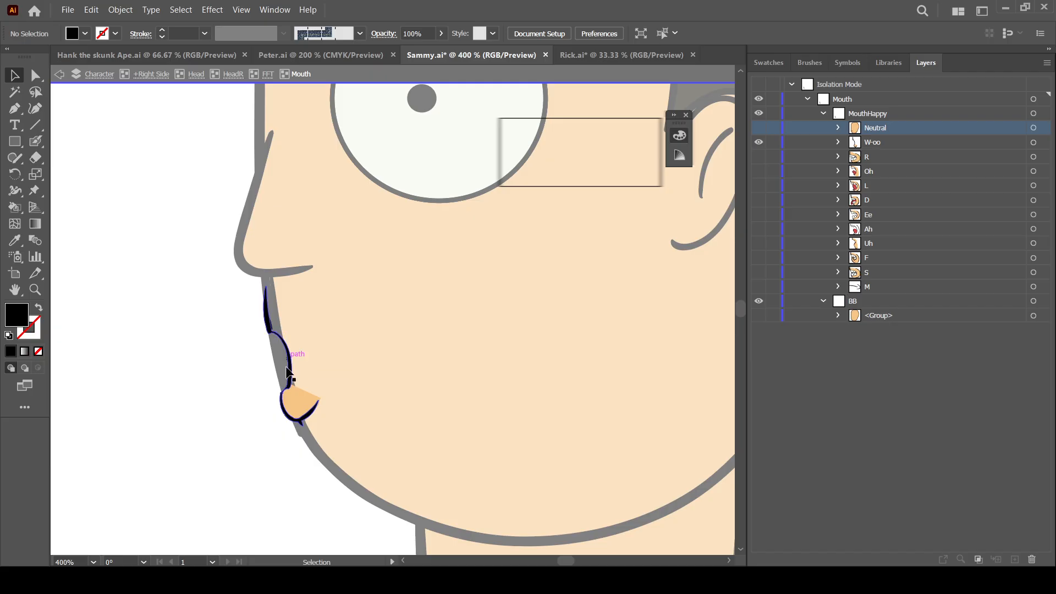
pyautogui.moveTo(872, 316); pyautogui.dragTo(874, 157)
pyautogui.click(838, 142)
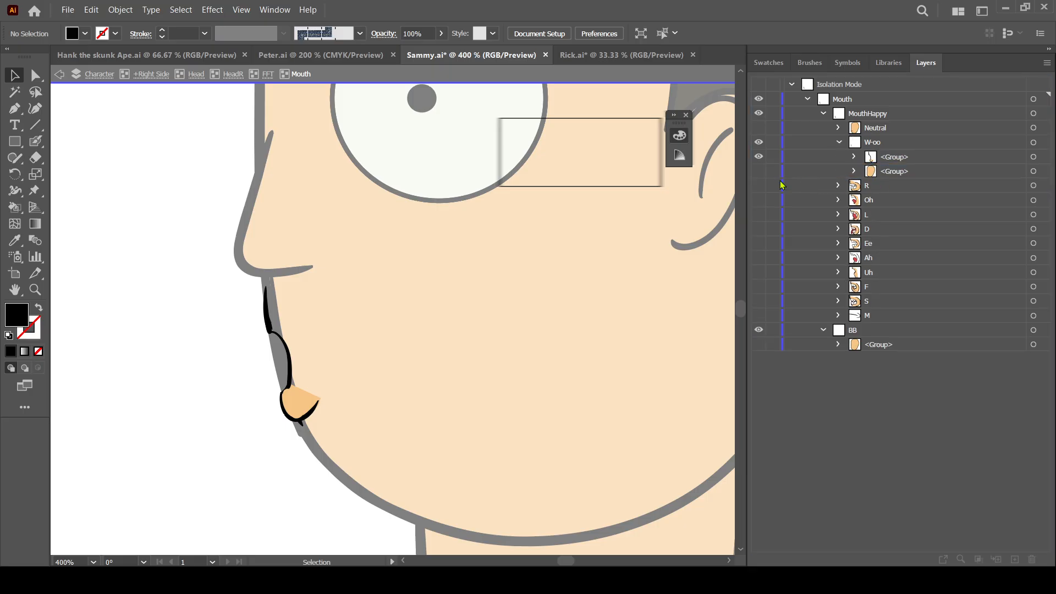
pyautogui.click(759, 172)
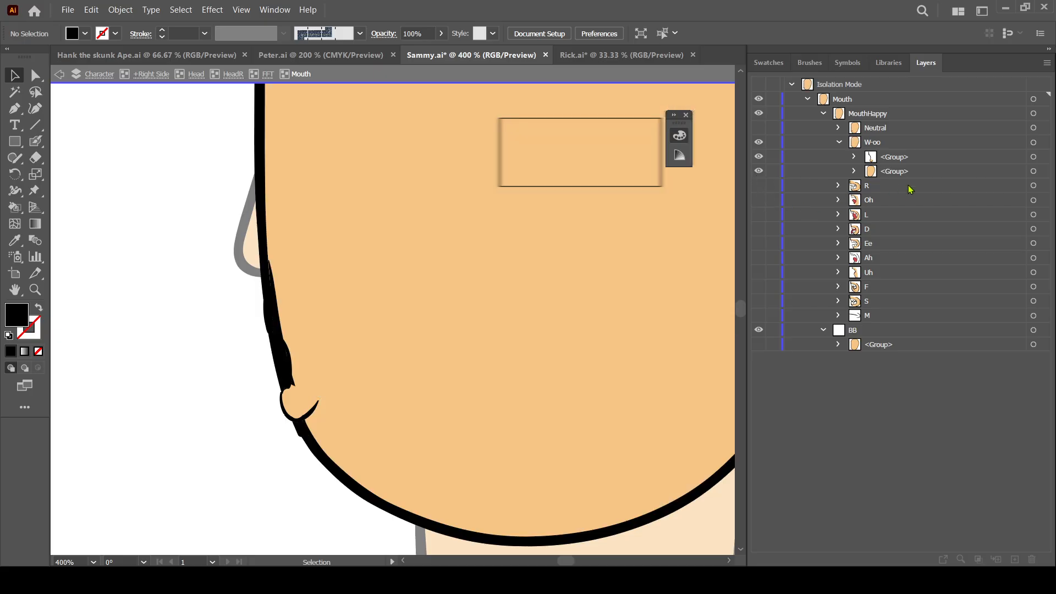
# Erase the face copy's edge outside W-oo's lip line, between the upper and lower lip.
pyautogui.click(1033, 171)
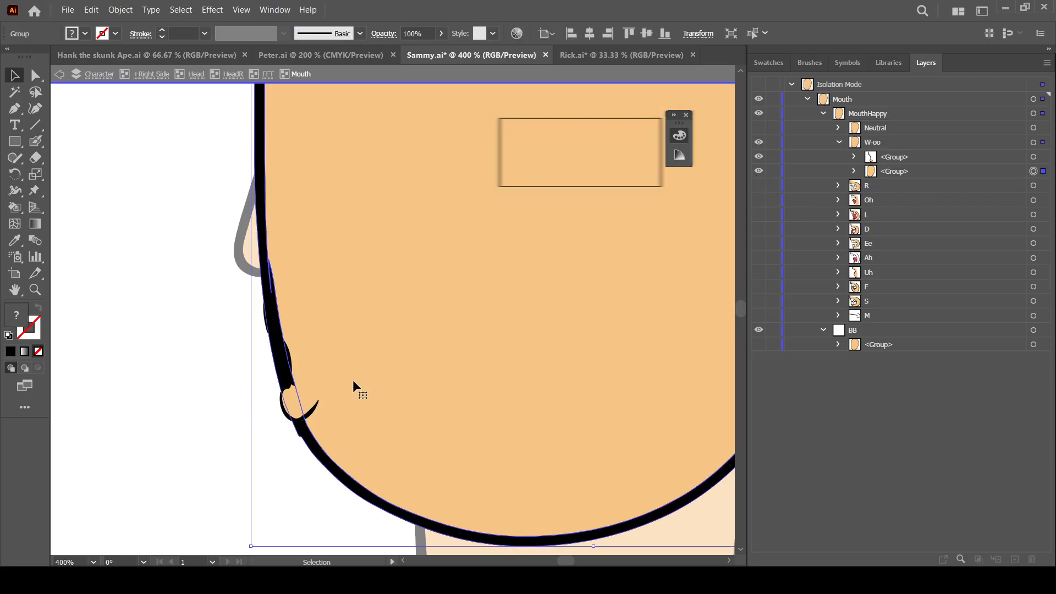
pyautogui.click(34, 159)
pyautogui.scroll(2, 446, 354)
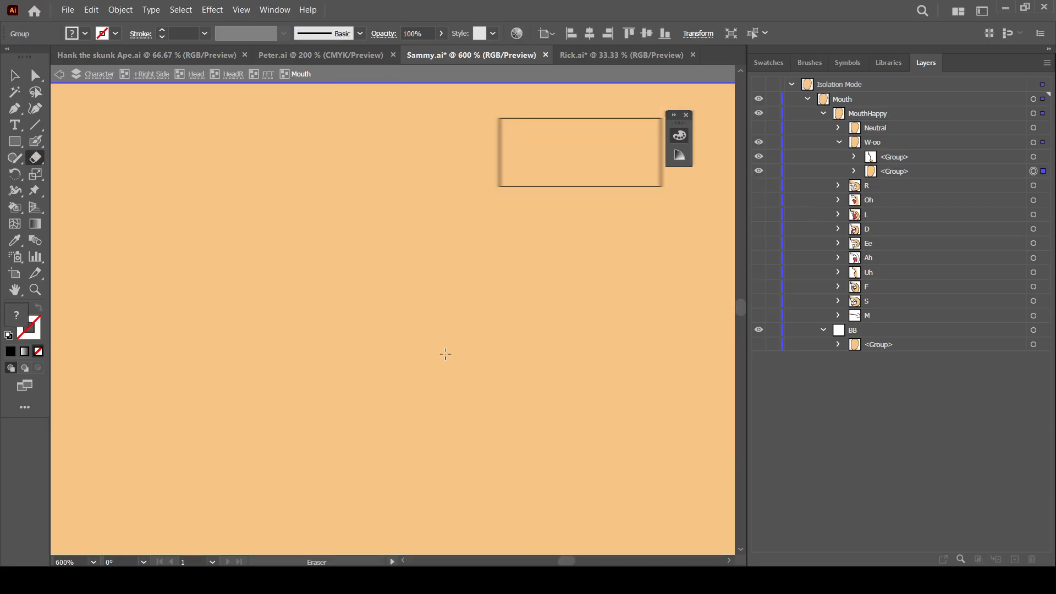
pyautogui.scroll(-1, 254, 435)
pyautogui.scroll(-2, 542, 349)
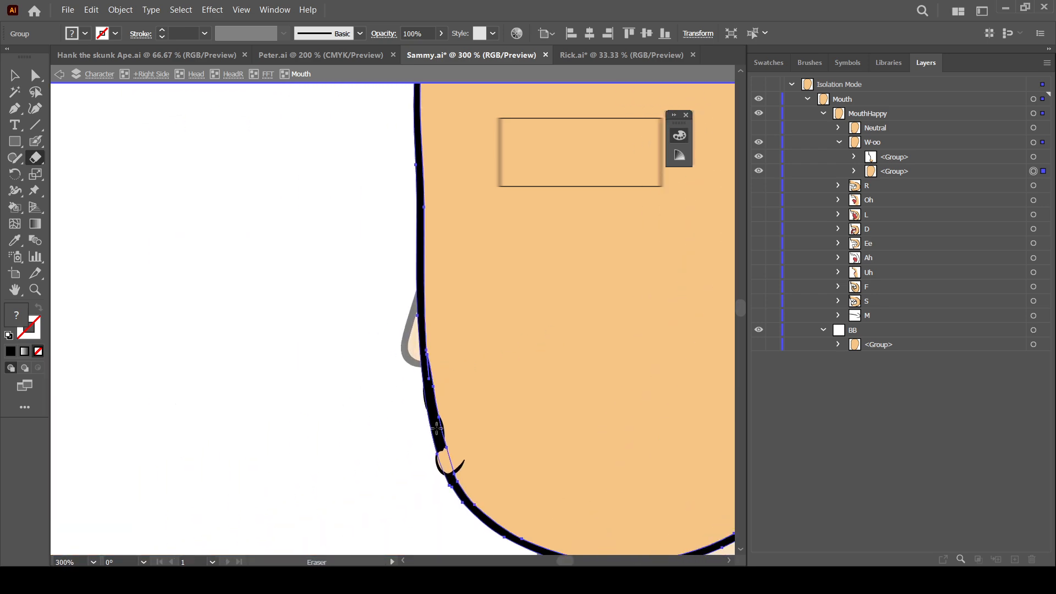
pyautogui.moveTo(420, 403); pyautogui.dragTo(435, 461)
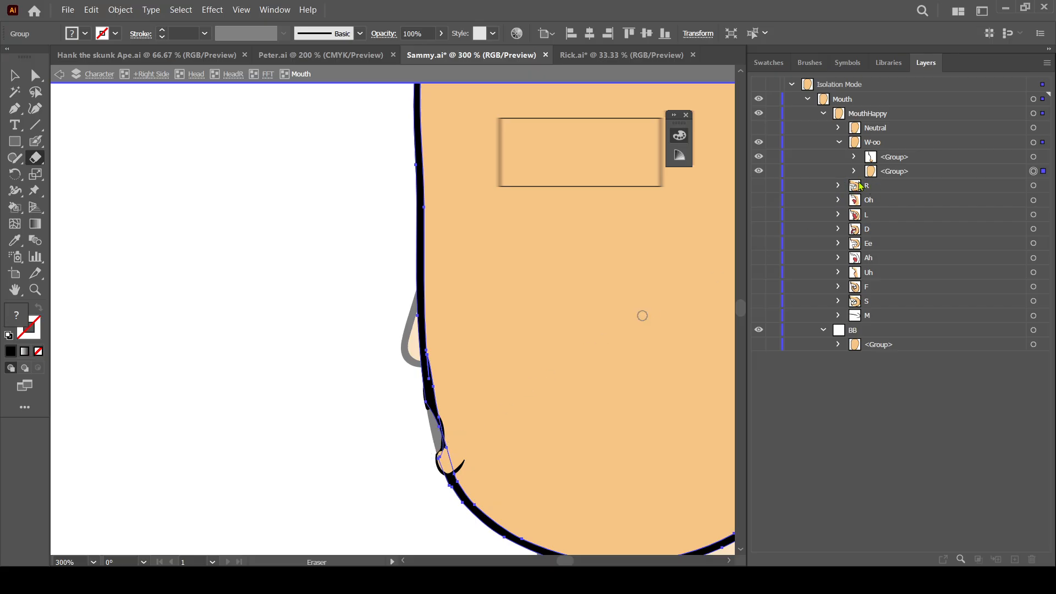
pyautogui.click(759, 172)
pyautogui.click(759, 172)
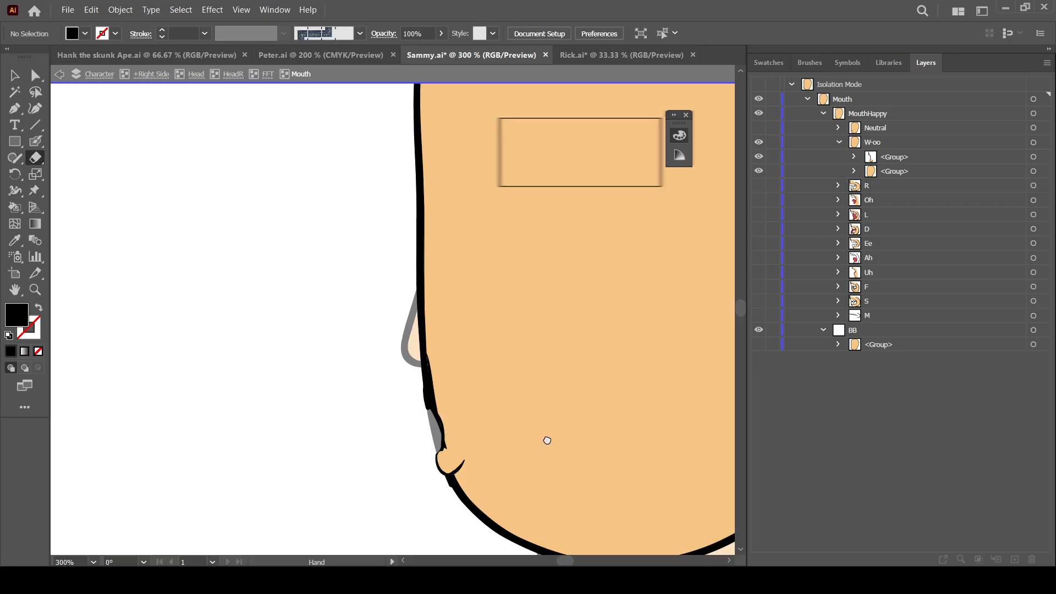
# Trim the remaining edge of W-oo's face copy closer to the lip curve and around the lower lip with the Eraser.
pyautogui.moveTo(520, 464); pyautogui.dragTo(556, 341)
pyautogui.scroll(1, 570, 351)
pyautogui.scroll(2, 570, 351)
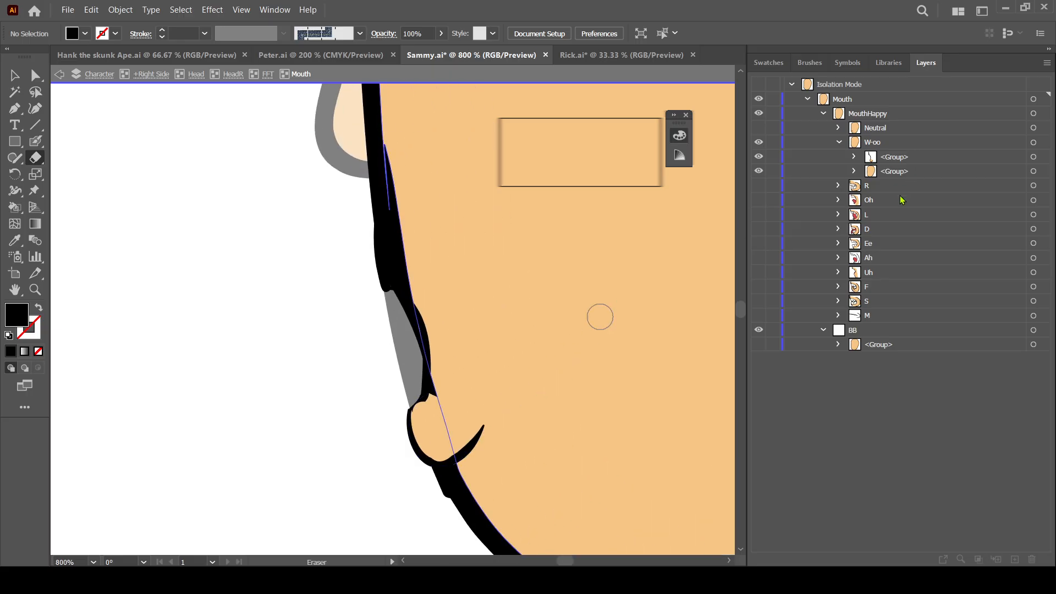
pyautogui.click(1035, 172)
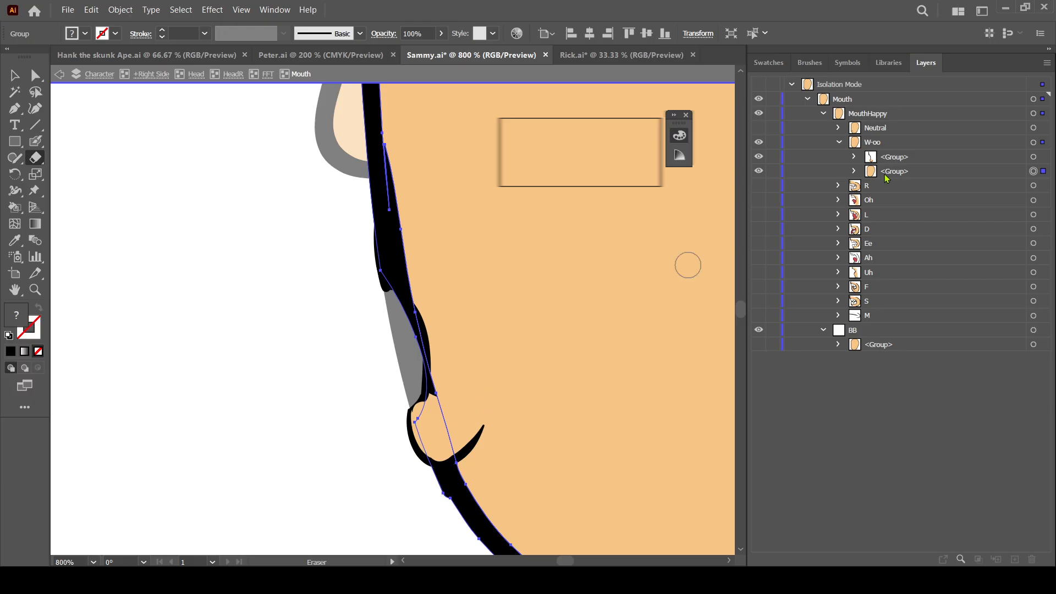
pyautogui.click(757, 173)
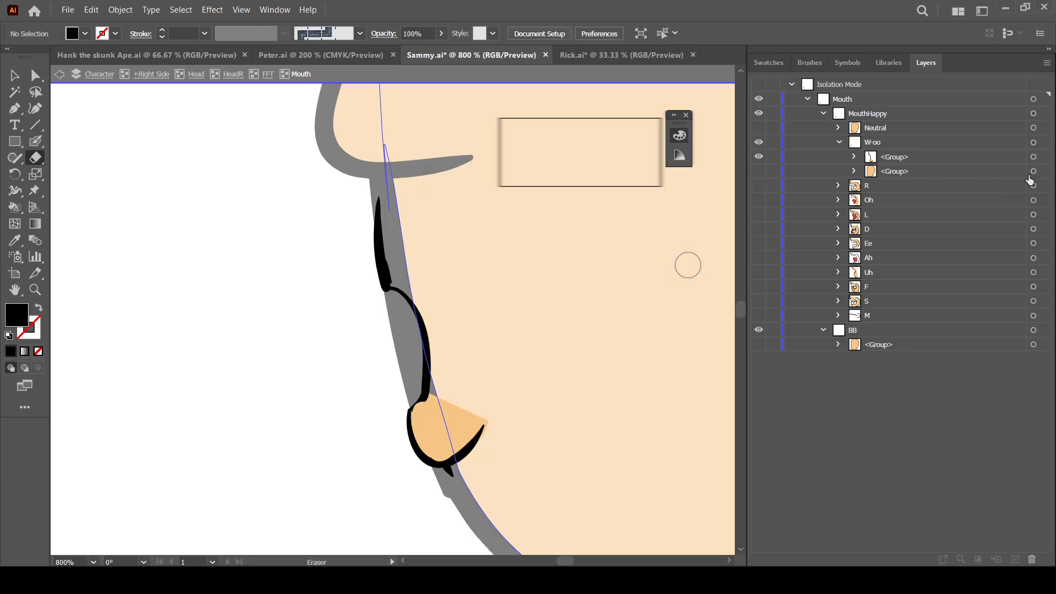
pyautogui.click(758, 172)
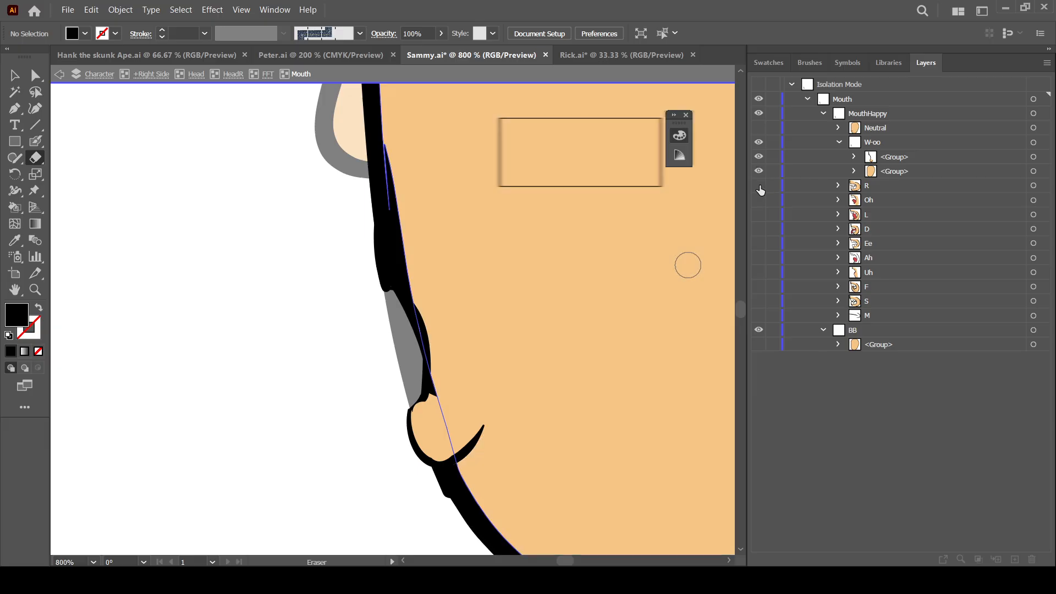
pyautogui.click(1033, 171)
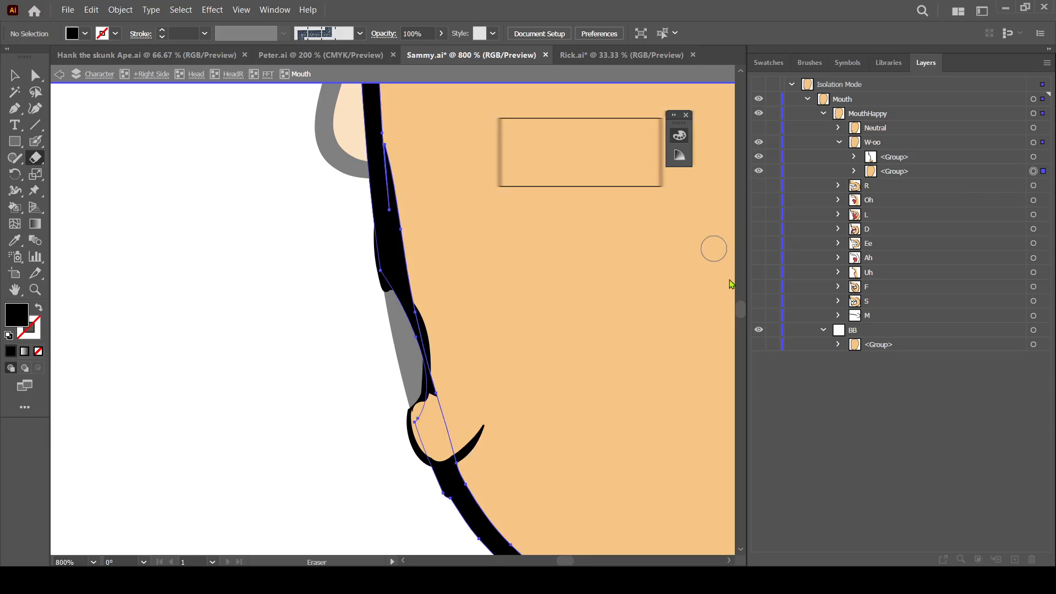
pyautogui.moveTo(404, 310)
pyautogui.mouseDown()
pyautogui.moveTo(385, 289)
pyautogui.moveTo(415, 373)
pyautogui.mouseUp()
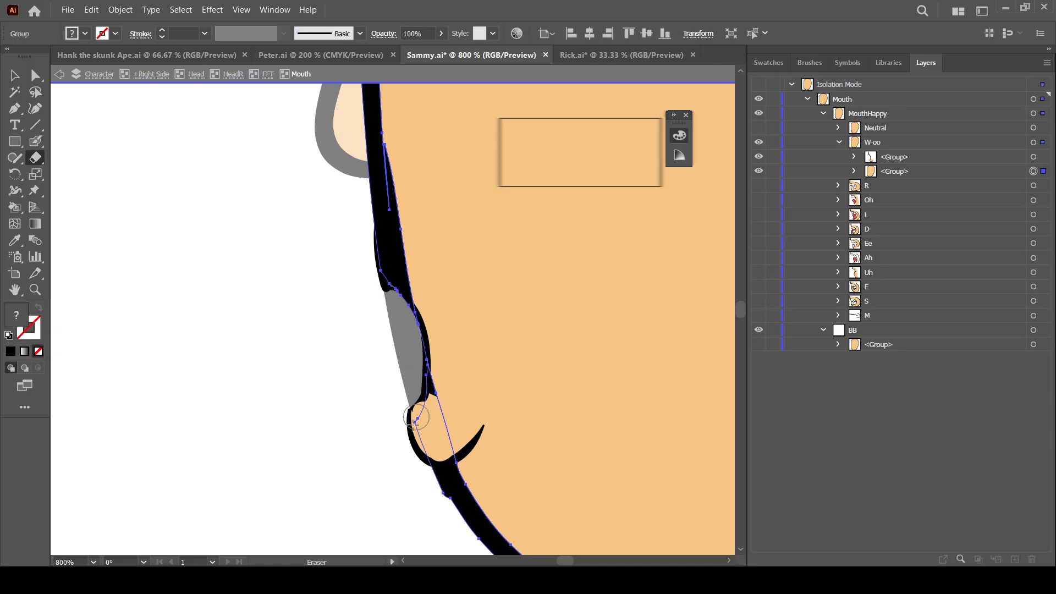
pyautogui.click(385, 299)
pyautogui.moveTo(403, 330)
pyautogui.mouseDown()
pyautogui.moveTo(404, 448)
pyautogui.moveTo(414, 474)
pyautogui.moveTo(443, 470)
pyautogui.moveTo(412, 466)
pyautogui.mouseUp()
# Deselect the face copy, collapse and hide W-oo, and show the R mouth.
pyautogui.click(36, 76)
pyautogui.hotkey('ctrl', '-')
pyautogui.hotkey('ctrl', '-')
pyautogui.hotkey('ctrl', '-')
pyautogui.hotkey('ctrl', '-')
pyautogui.click(617, 419)
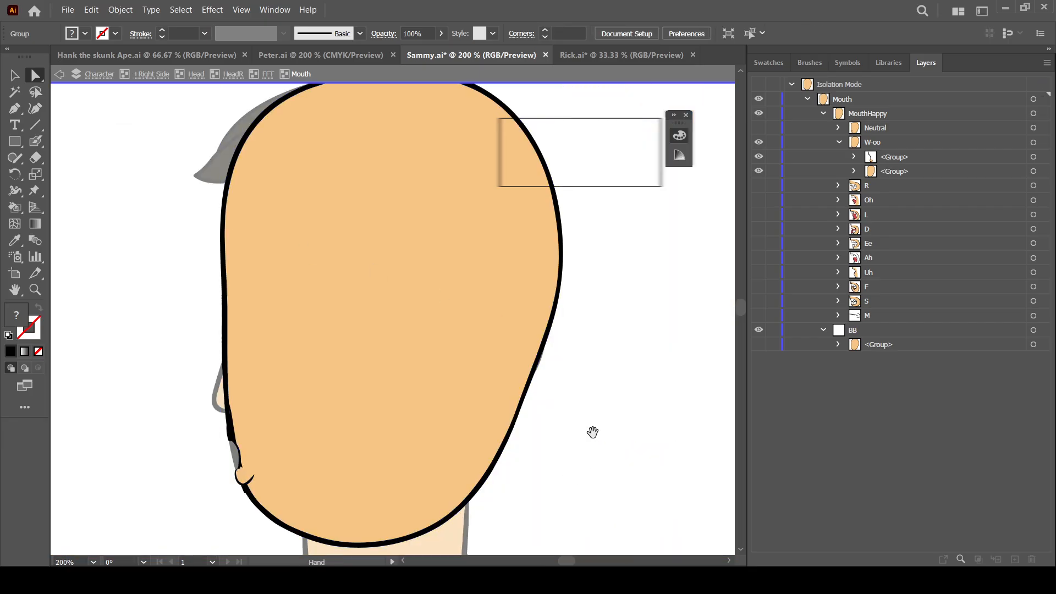
pyautogui.moveTo(592, 431); pyautogui.dragTo(622, 367)
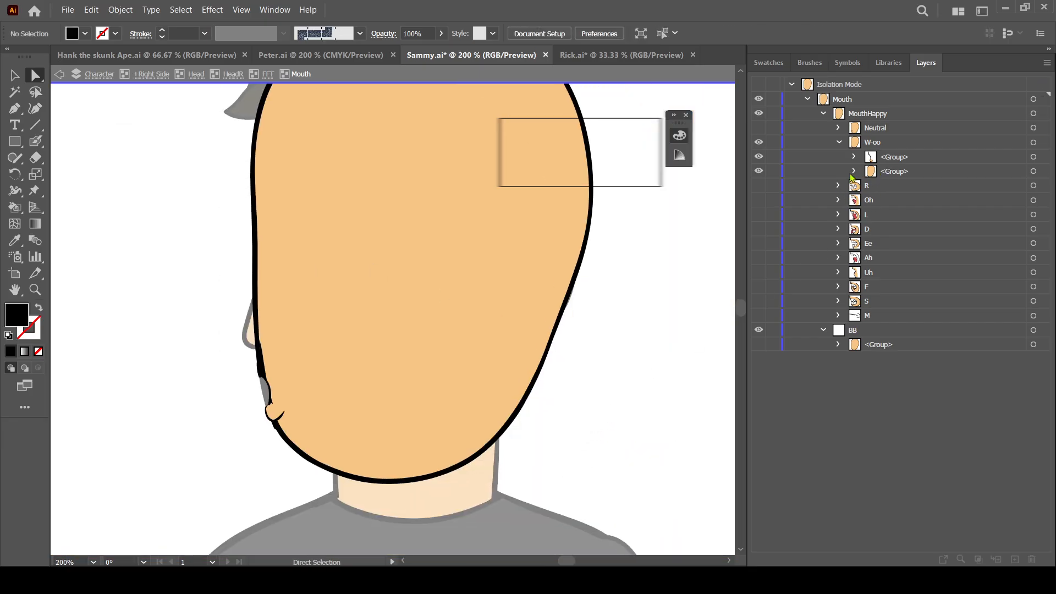
pyautogui.click(839, 142)
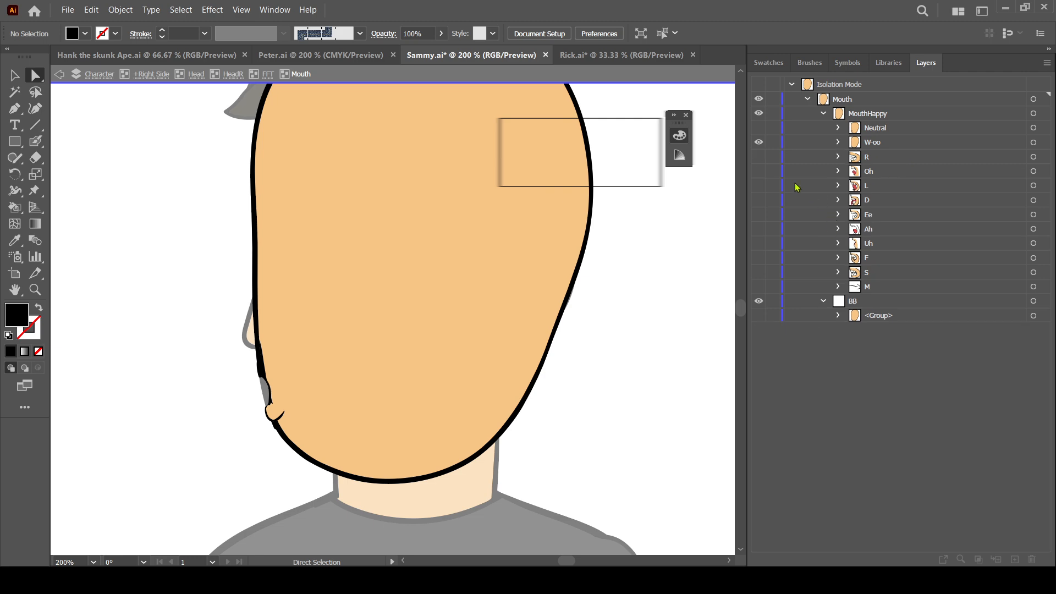
pyautogui.click(758, 156)
pyautogui.click(758, 143)
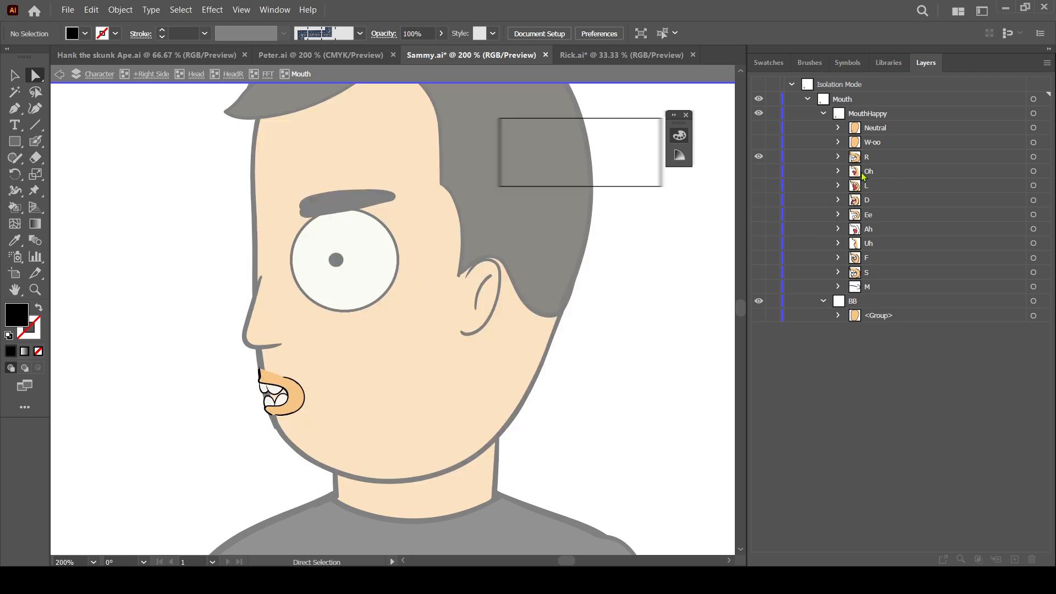
# Place a copy of BB's face group at the bottom of the R mouth group, beneath its artwork.
pyautogui.moveTo(376, 456); pyautogui.dragTo(499, 386)
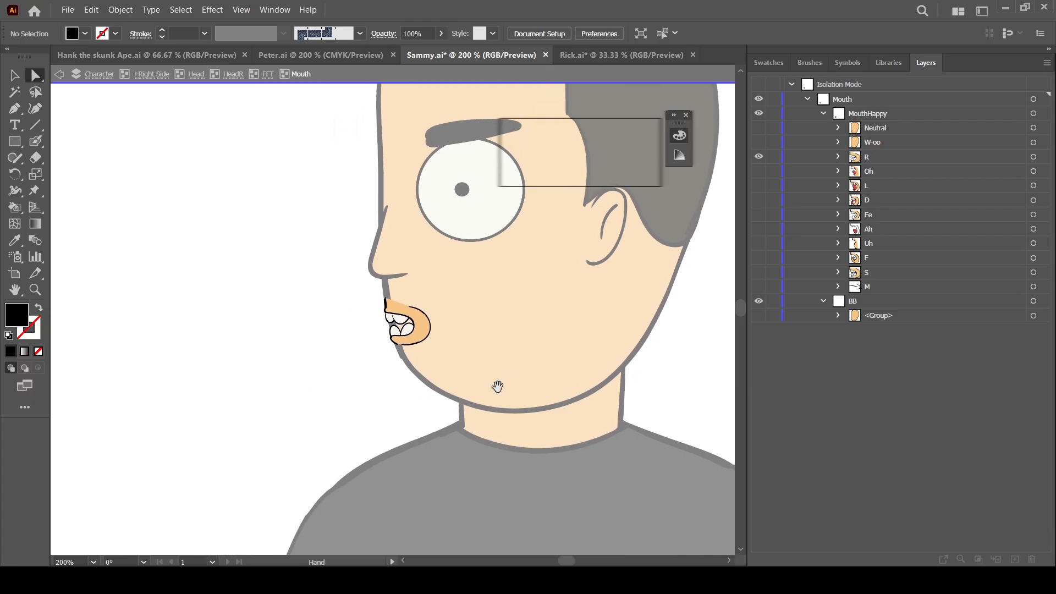
pyautogui.hotkey('ctrl', '+')
pyautogui.hotkey('ctrl', '+')
pyautogui.hotkey('ctrl', '+')
pyautogui.hotkey('ctrl', '+')
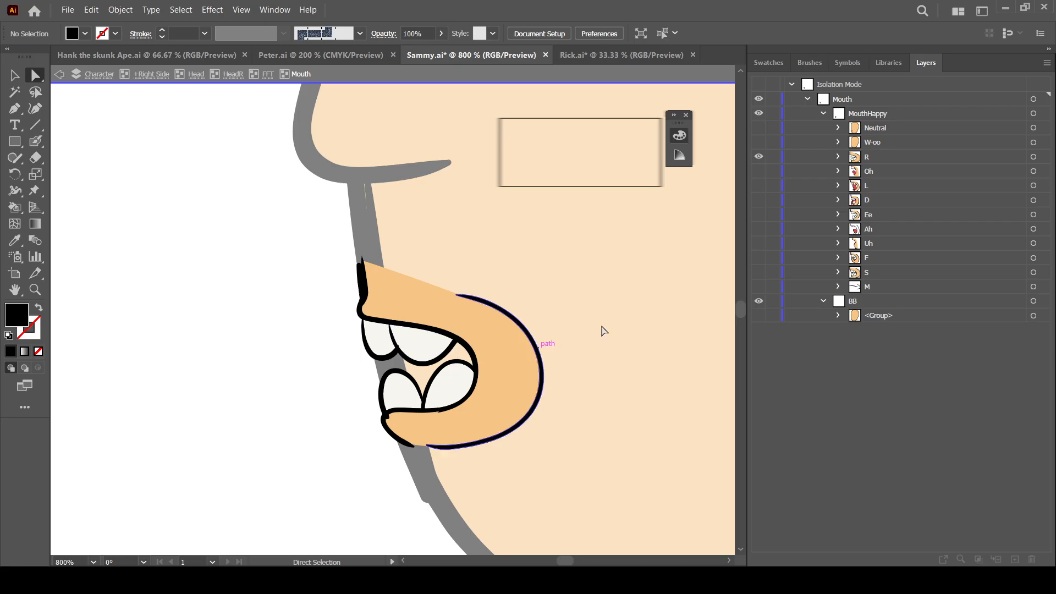
pyautogui.click(888, 315)
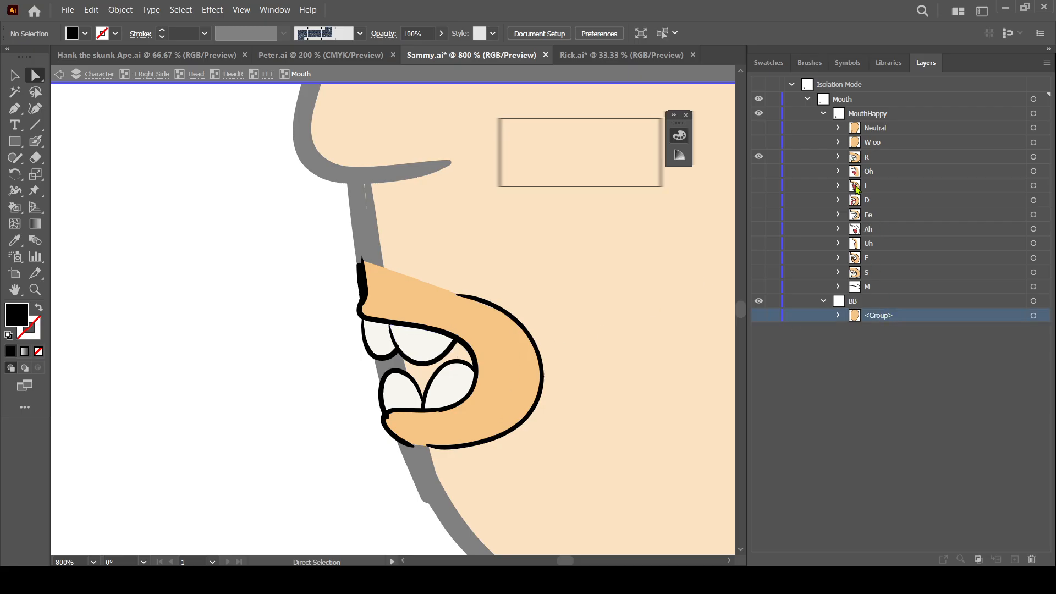
pyautogui.moveTo(882, 363); pyautogui.dragTo(897, 209)
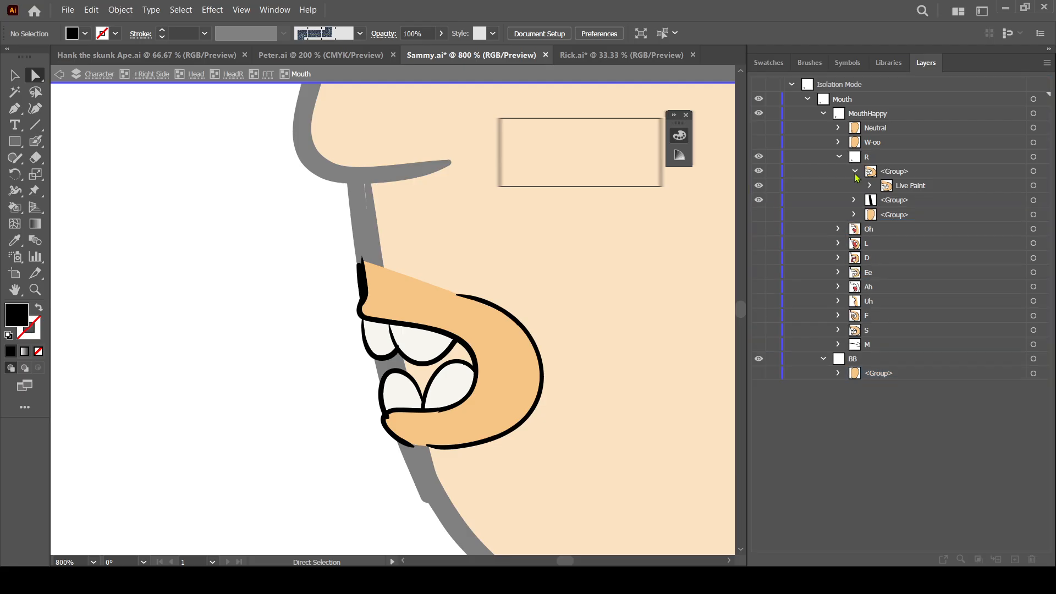
# Select R's face copy and erase its edge between the upper and lower lip with the Eraser.
pyautogui.click(759, 201)
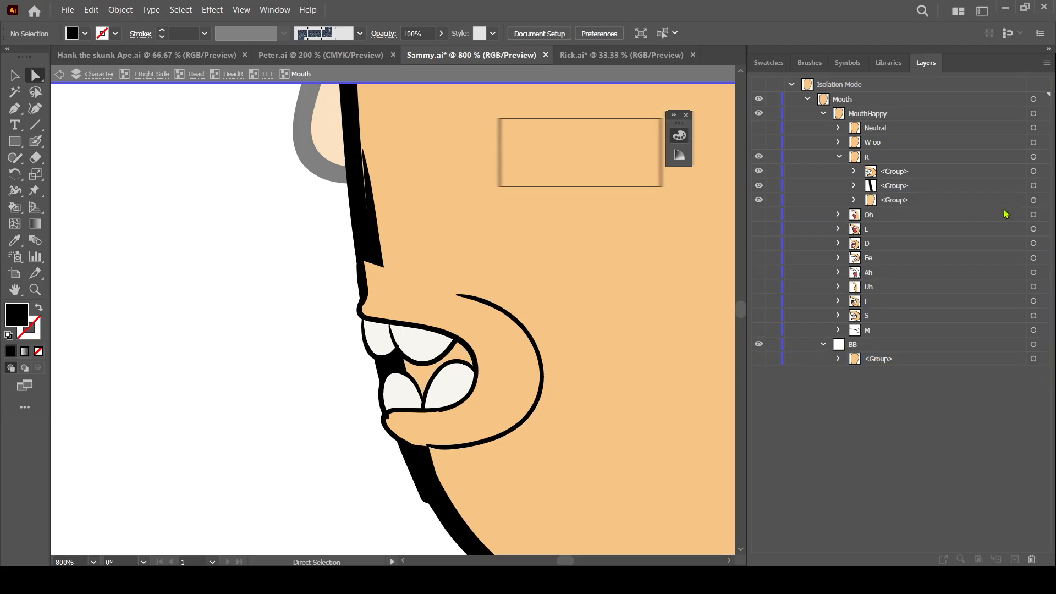
pyautogui.click(1033, 200)
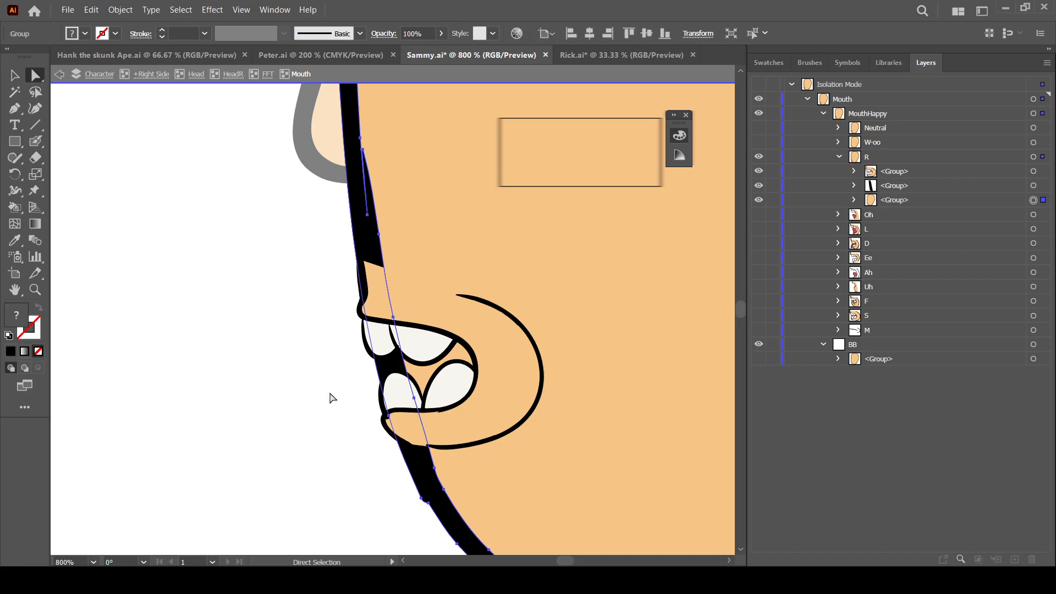
pyautogui.click(35, 158)
pyautogui.moveTo(385, 406)
pyautogui.mouseDown()
pyautogui.moveTo(449, 391)
pyautogui.moveTo(471, 369)
pyautogui.mouseUp()
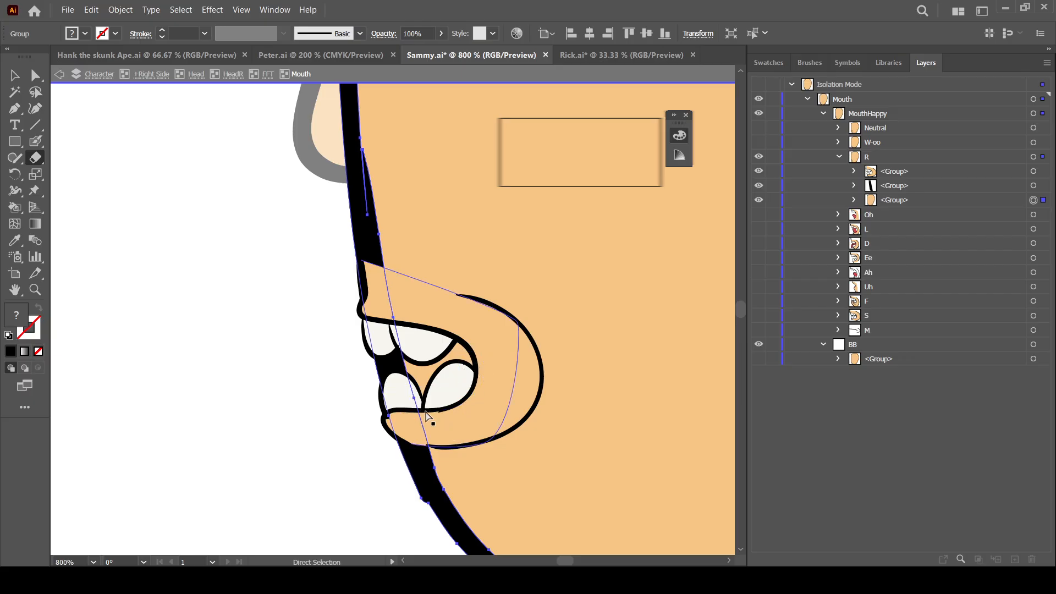
pyautogui.moveTo(406, 401)
pyautogui.mouseDown()
pyautogui.moveTo(456, 384)
pyautogui.moveTo(456, 350)
pyautogui.moveTo(365, 332)
pyautogui.moveTo(388, 351)
pyautogui.moveTo(402, 387)
pyautogui.moveTo(384, 394)
pyautogui.moveTo(401, 358)
pyautogui.moveTo(439, 363)
pyautogui.moveTo(366, 362)
pyautogui.moveTo(432, 376)
pyautogui.mouseUp()
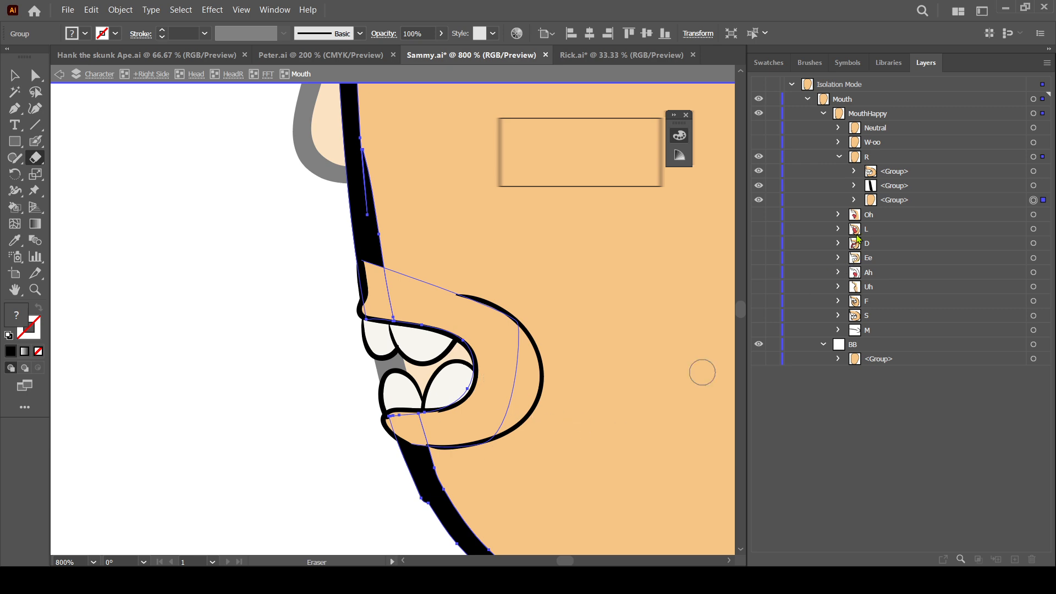
# Switch the visible mouth from R to Oh and place a copy of BB's face group at the bottom of Oh.
pyautogui.click(840, 157)
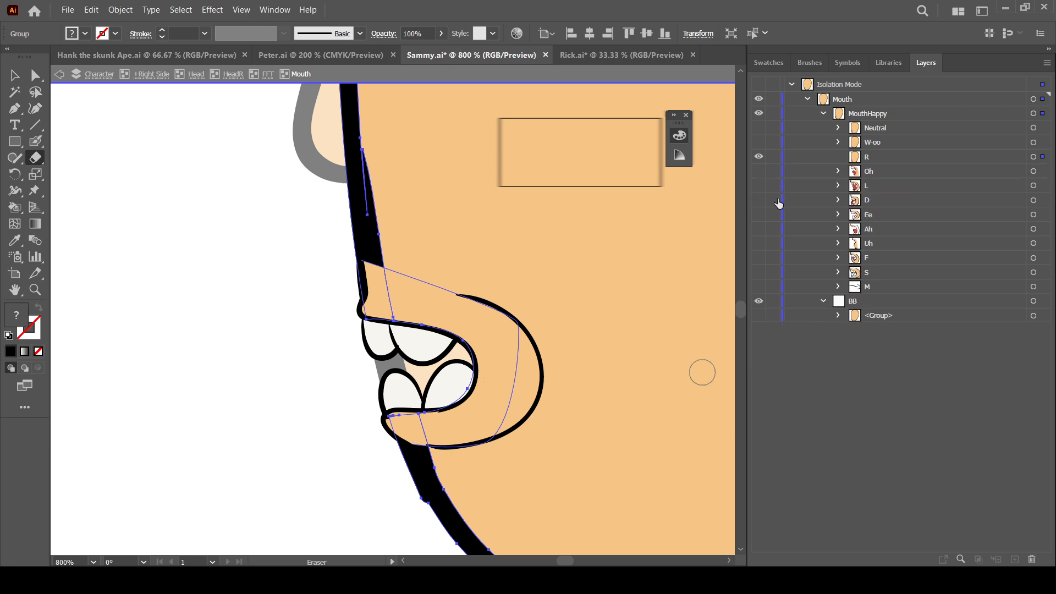
pyautogui.click(759, 159)
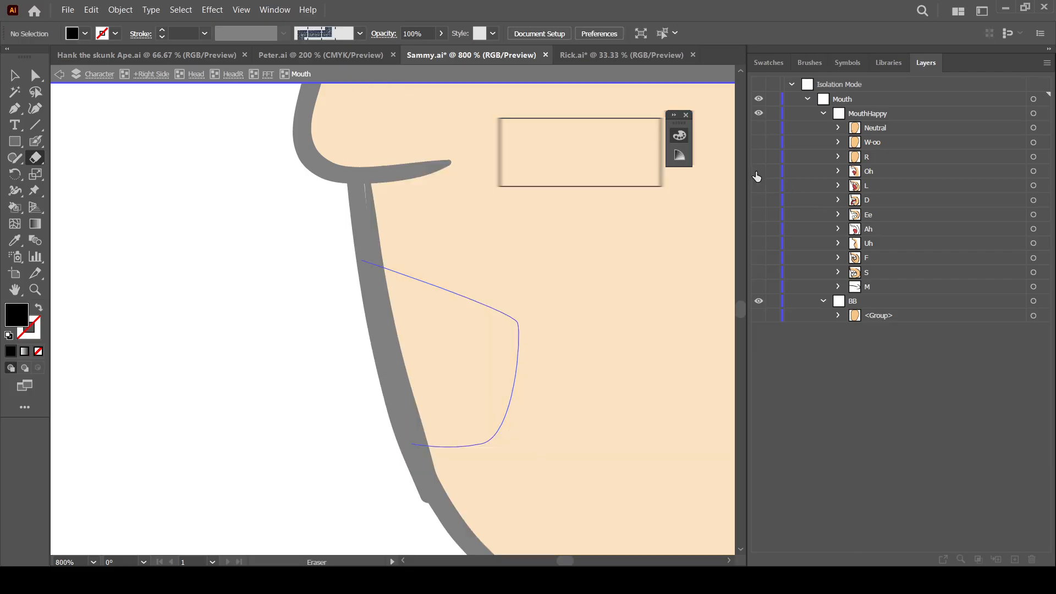
pyautogui.click(758, 171)
pyautogui.click(838, 171)
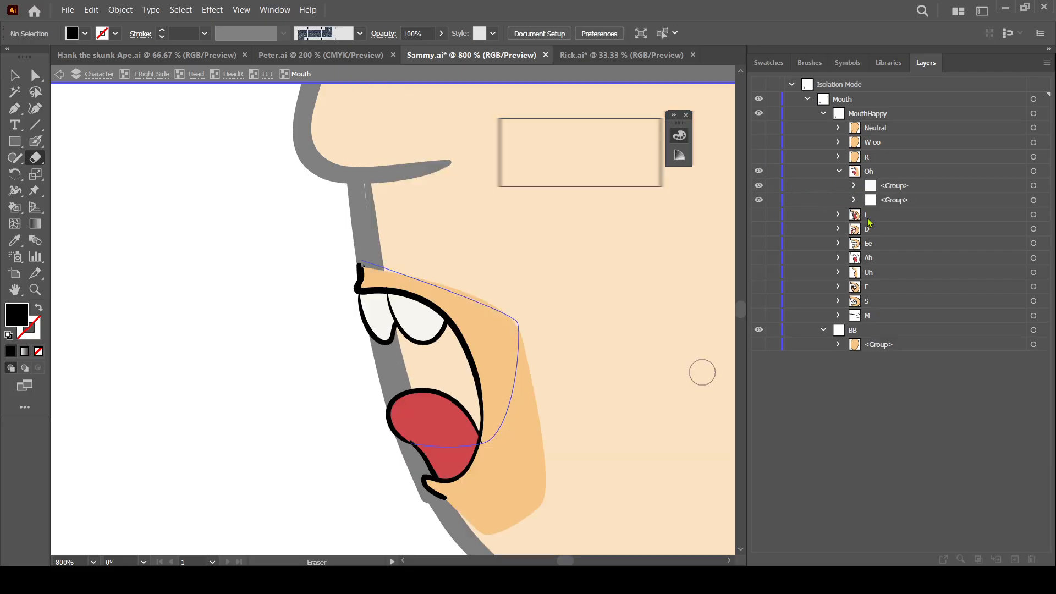
pyautogui.moveTo(878, 345); pyautogui.dragTo(893, 207)
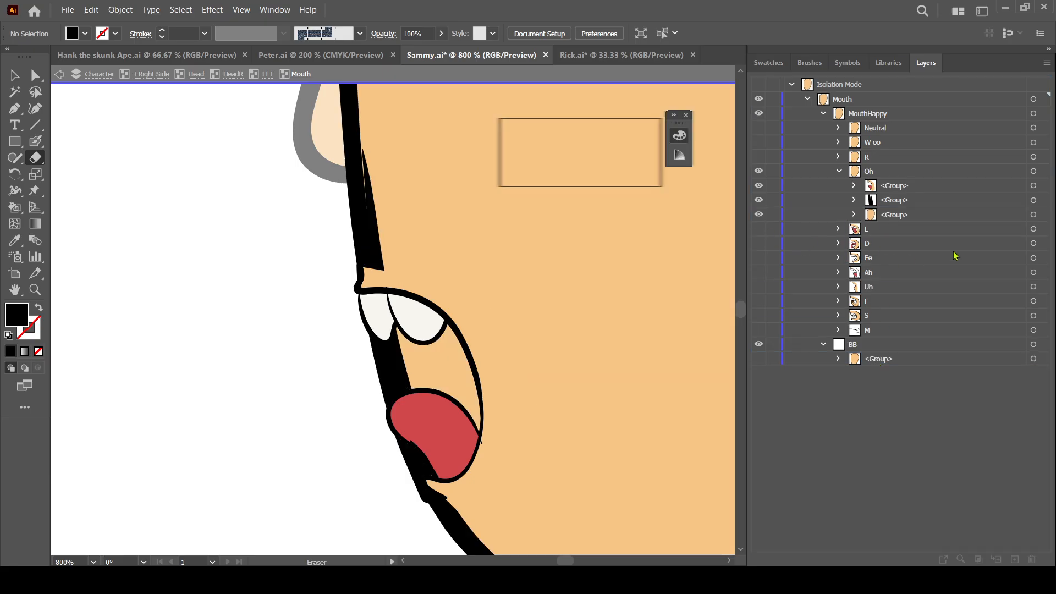
# Erase the edge of Oh's face copy across the open mouth between the lips, and collapse the Oh group.
pyautogui.click(1034, 216)
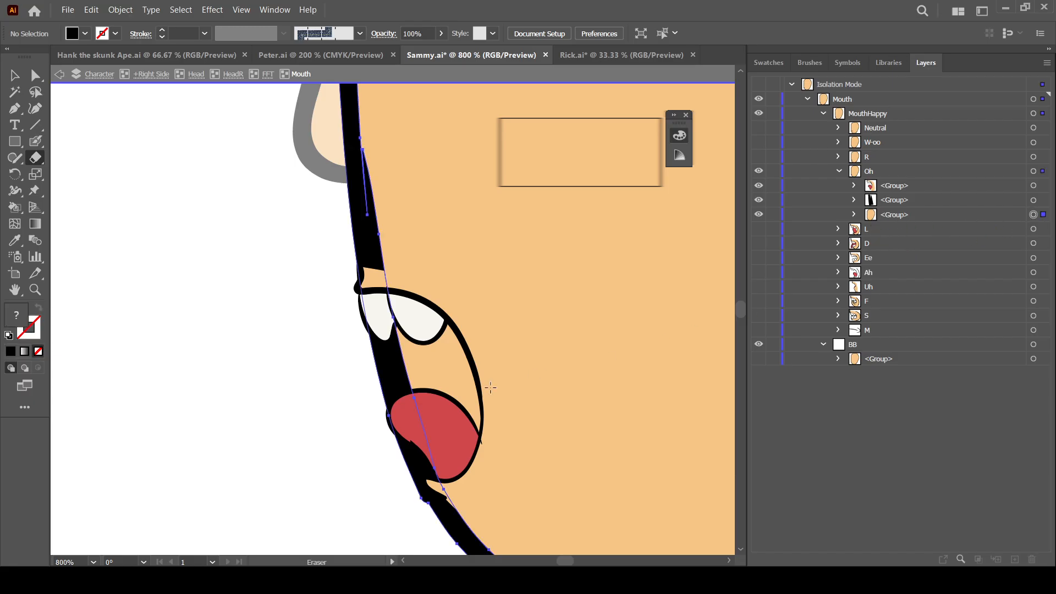
pyautogui.moveTo(423, 470)
pyautogui.mouseDown()
pyautogui.moveTo(436, 465)
pyautogui.moveTo(413, 463)
pyautogui.mouseUp()
pyautogui.hotkey('ctrl', 'z')
pyautogui.moveTo(430, 460)
pyautogui.mouseDown()
pyautogui.moveTo(455, 457)
pyautogui.moveTo(464, 427)
pyautogui.moveTo(446, 352)
pyautogui.moveTo(411, 323)
pyautogui.moveTo(336, 325)
pyautogui.moveTo(382, 379)
pyautogui.moveTo(412, 395)
pyautogui.mouseUp()
pyautogui.moveTo(397, 356)
pyautogui.mouseDown()
pyautogui.moveTo(420, 365)
pyautogui.moveTo(417, 422)
pyautogui.moveTo(431, 431)
pyautogui.moveTo(395, 446)
pyautogui.moveTo(415, 431)
pyautogui.moveTo(398, 333)
pyautogui.moveTo(357, 334)
pyautogui.mouseUp()
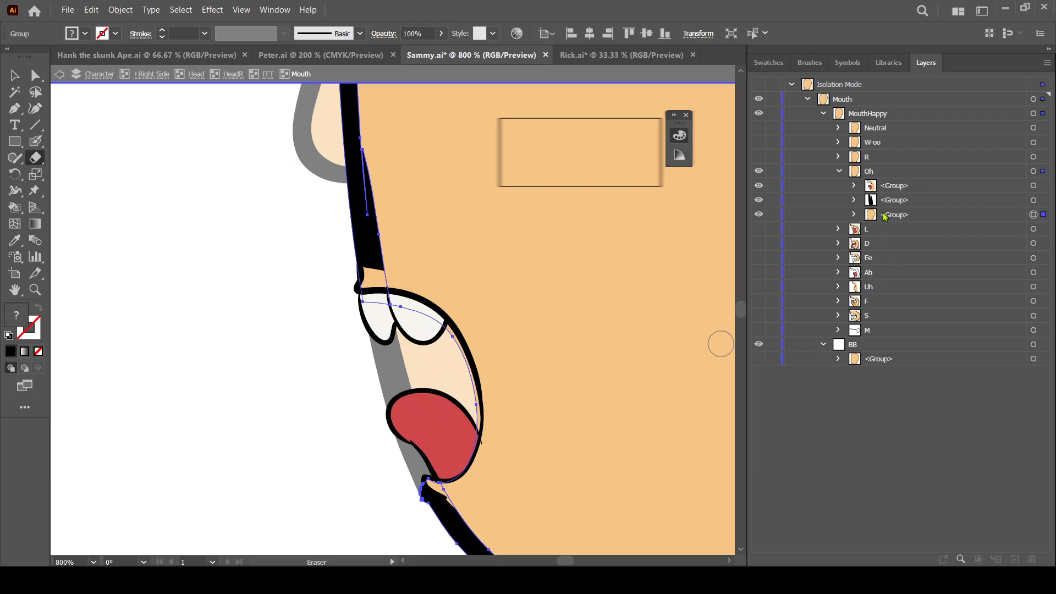
pyautogui.click(839, 171)
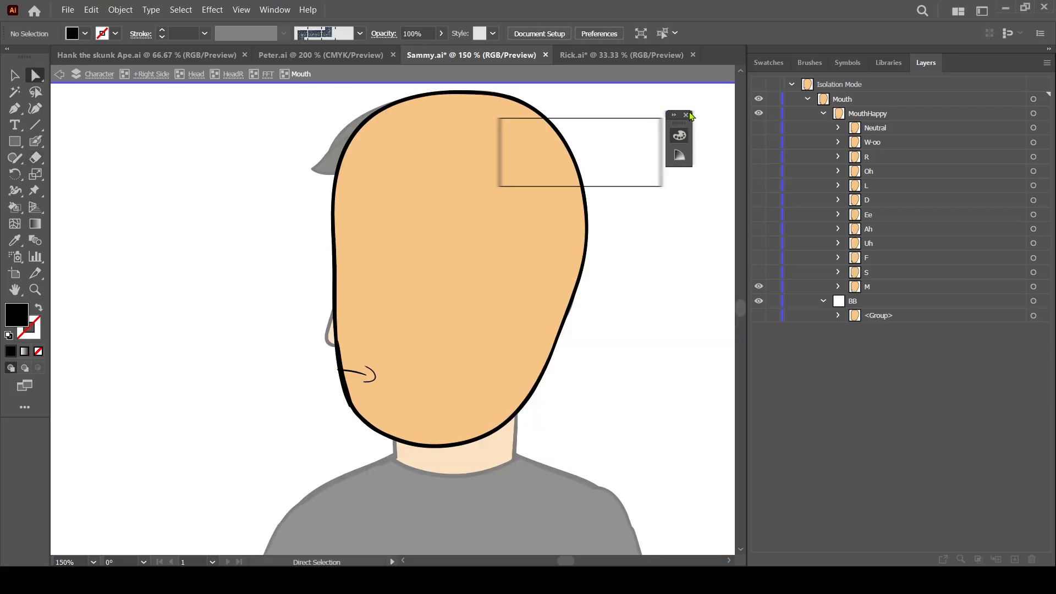
# Close the floating colour panel and exit isolation mode.
pyautogui.click(686, 114)
pyautogui.scroll(-1, 579, 426)
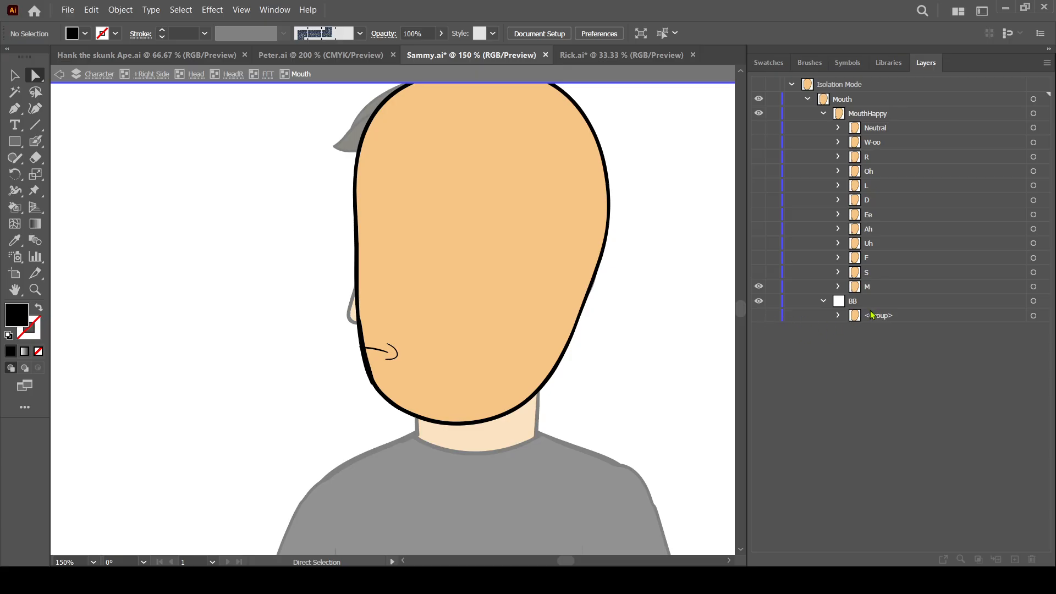
pyautogui.click(872, 318)
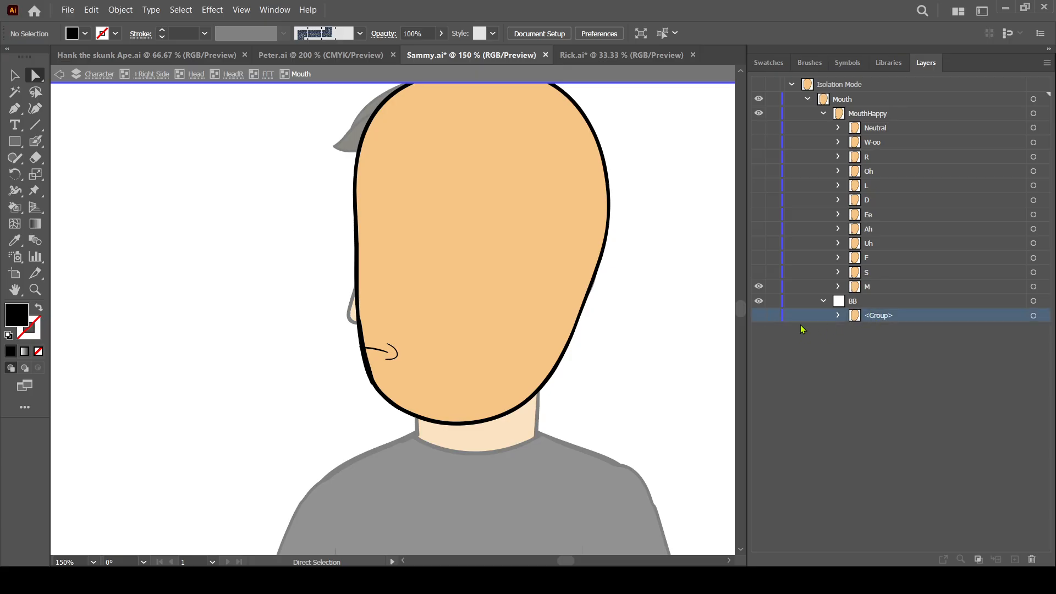
pyautogui.doubleClick(663, 371)
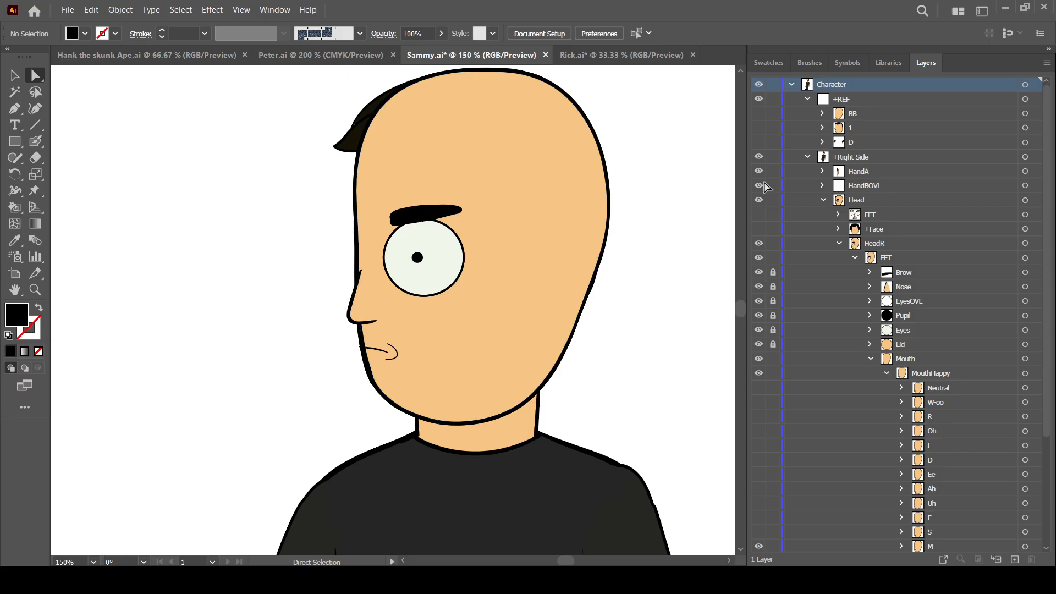
# Isolate the Mouth group and show all of its mouth shapes from Neutral to M.
pyautogui.click(922, 374)
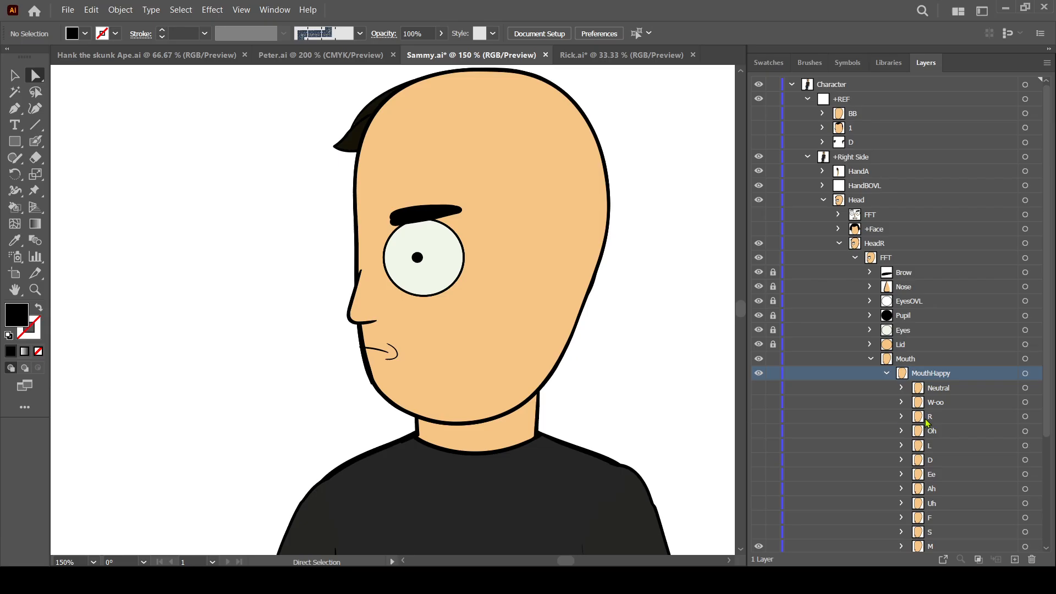
pyautogui.click(913, 361)
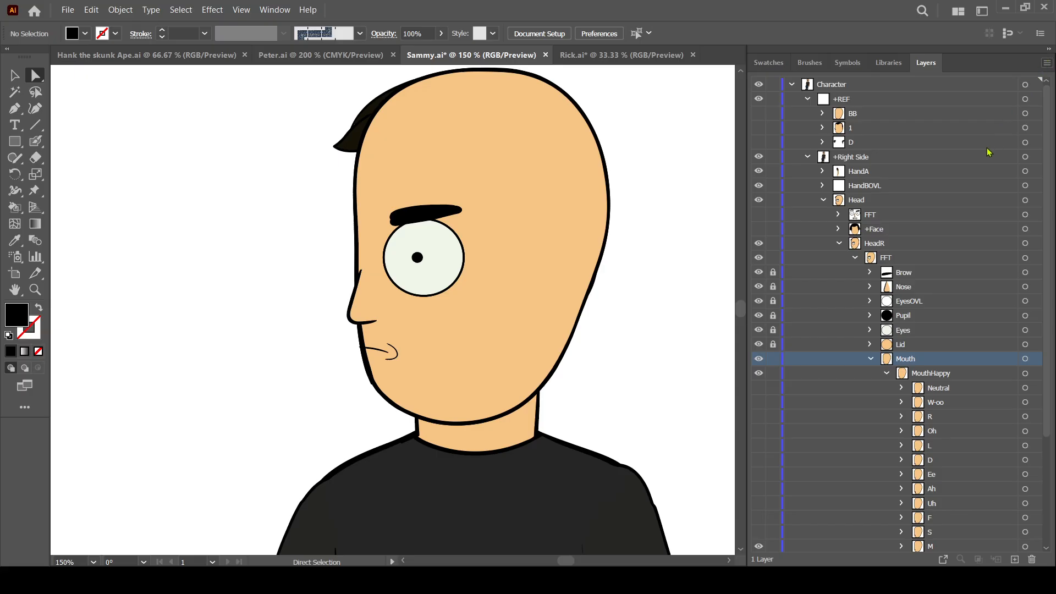
pyautogui.click(978, 167)
pyautogui.hotkey('ctrl', '-')
pyautogui.hotkey('ctrl', '-')
pyautogui.moveTo(608, 344); pyautogui.dragTo(621, 371)
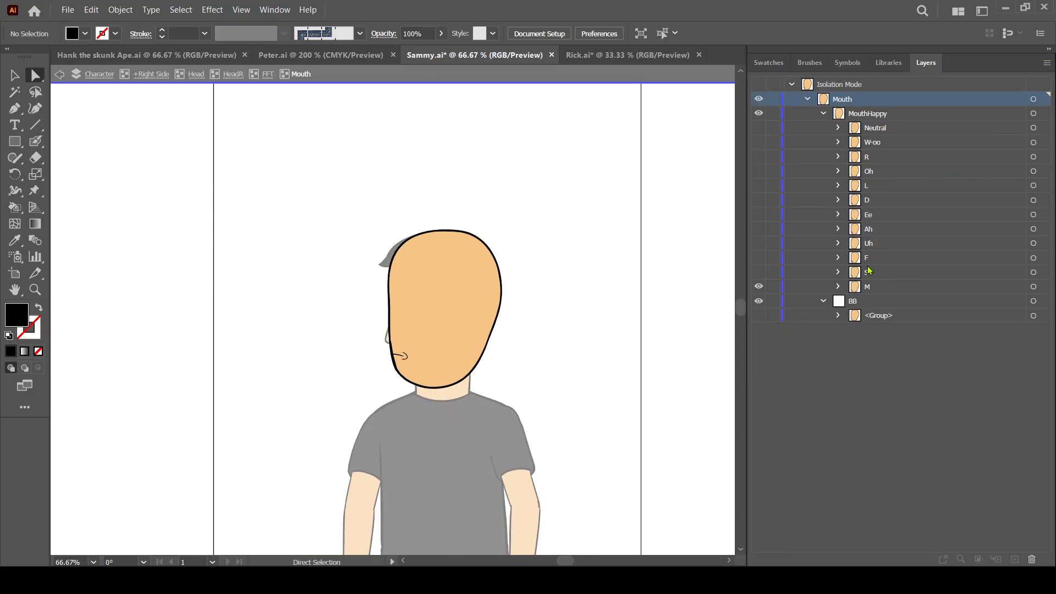
pyautogui.moveTo(759, 128); pyautogui.dragTo(770, 278)
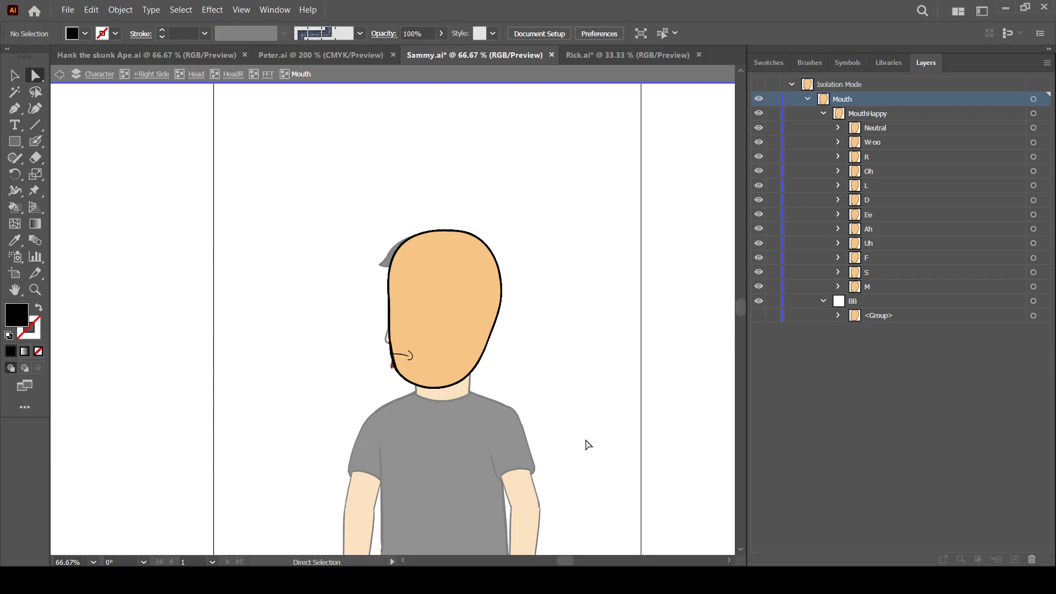
# Select all MouthHappy artwork and erase a thin curved line across the face copies, from the nose to the back of the jaw.
pyautogui.click(1033, 99)
pyautogui.click(36, 158)
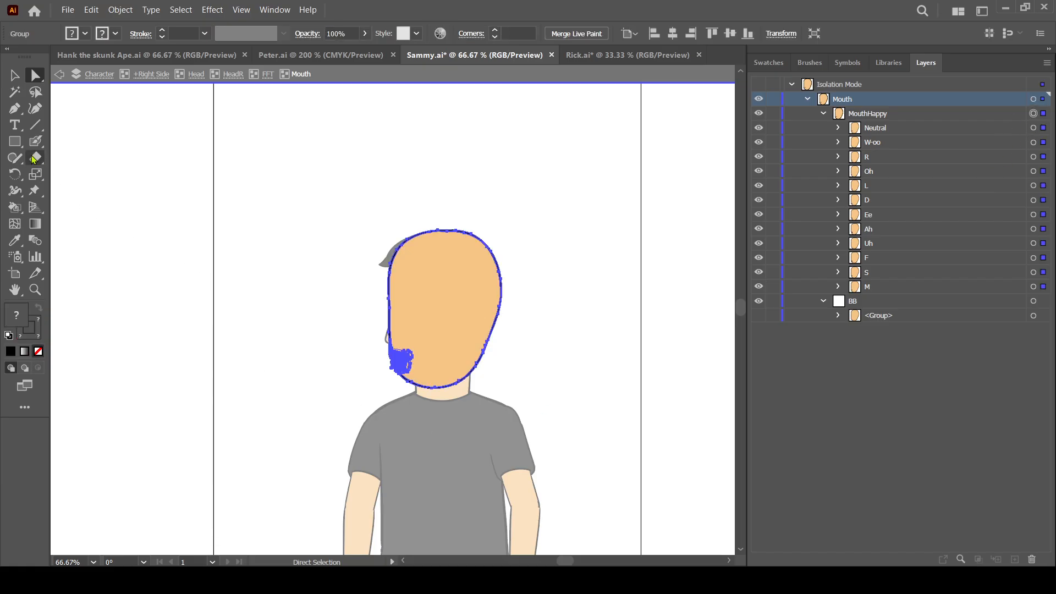
pyautogui.hotkey('ctrl', '+')
pyautogui.hotkey('ctrl', '+')
pyautogui.moveTo(313, 398); pyautogui.dragTo(369, 379)
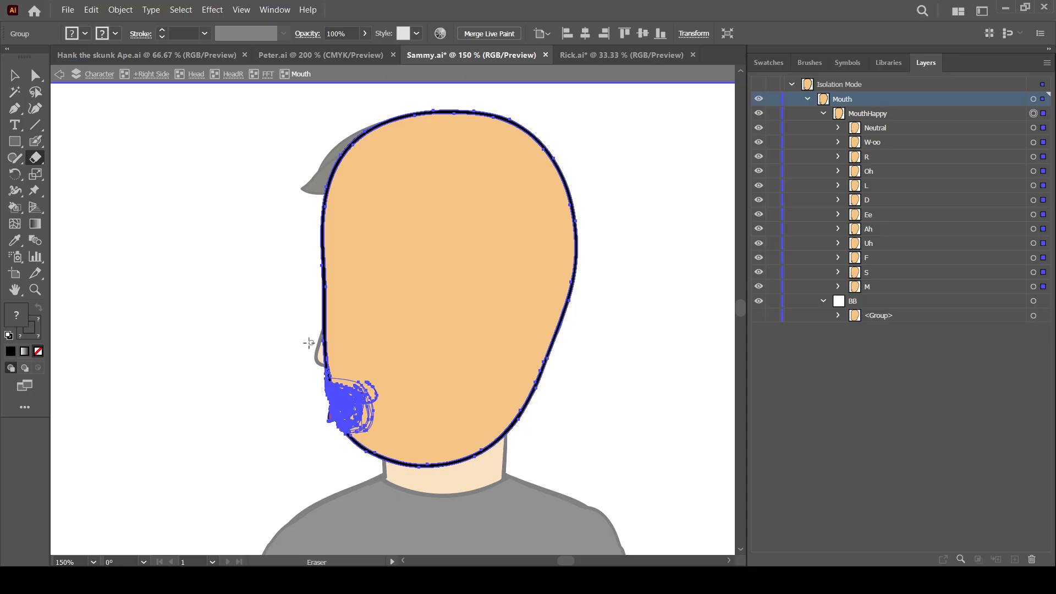
pyautogui.moveTo(309, 342)
pyautogui.mouseDown()
pyautogui.moveTo(375, 337)
pyautogui.moveTo(348, 323)
pyautogui.moveTo(379, 324)
pyautogui.moveTo(445, 355)
pyautogui.moveTo(541, 376)
pyautogui.moveTo(586, 330)
pyautogui.moveTo(552, 376)
pyautogui.mouseUp()
pyautogui.hotkey('ctrl', 'z')
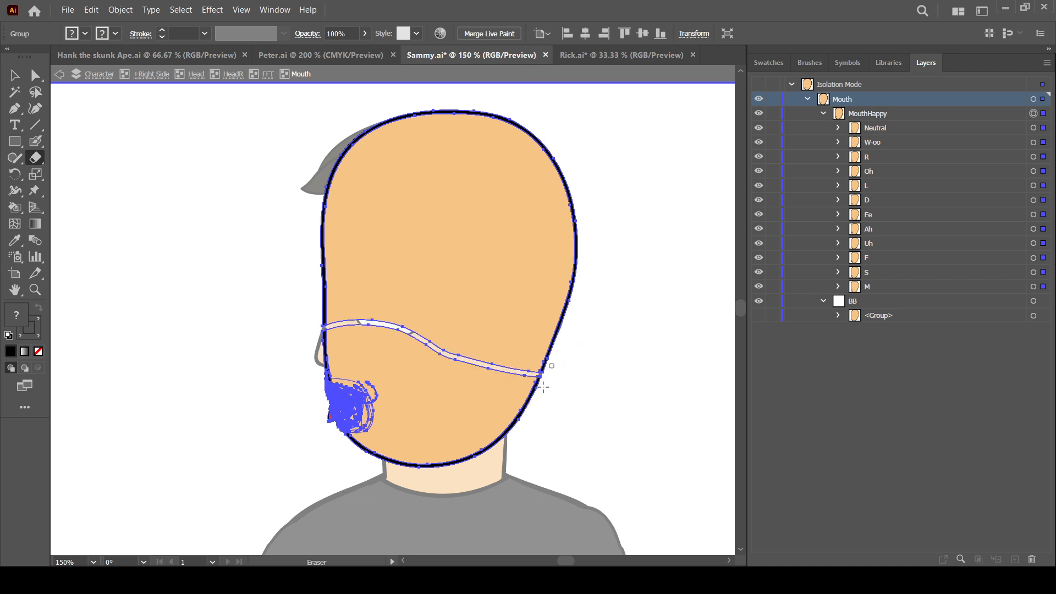
# Enlarge the Eraser and remove everything above the cut line from the face copies, keeping only the lower face.
pyautogui.hotkey('ctrl', '+')
pyautogui.moveTo(489, 245); pyautogui.dragTo(541, 283)
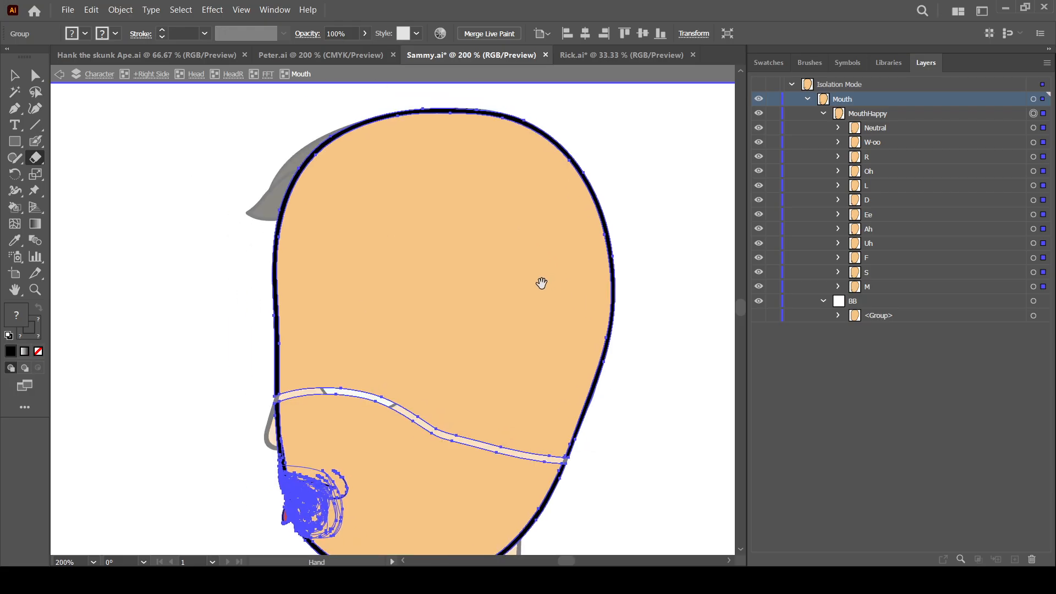
pyautogui.click(35, 76)
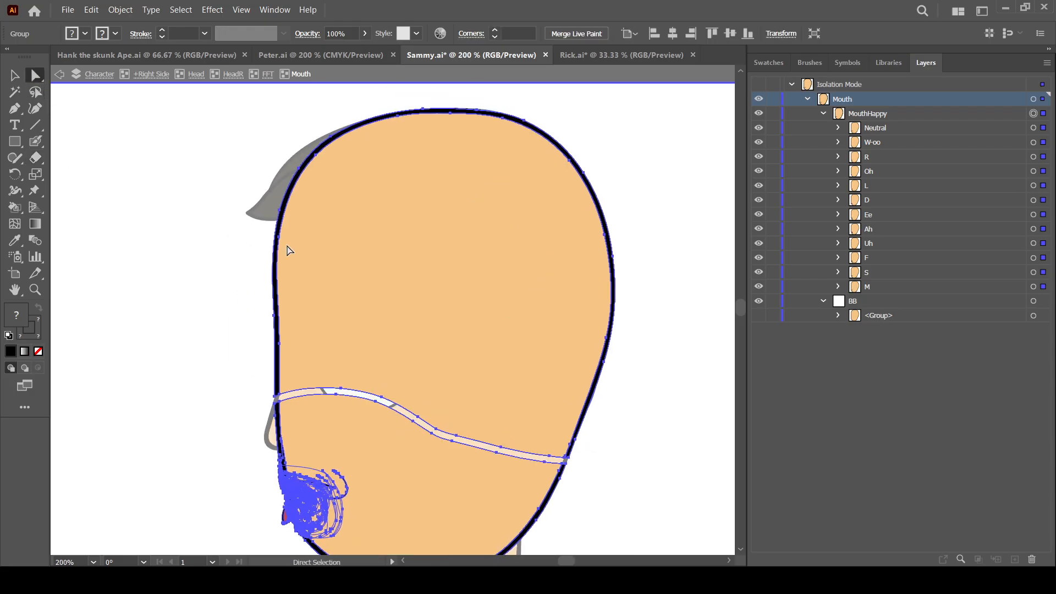
pyautogui.click(35, 157)
pyautogui.press('Return')
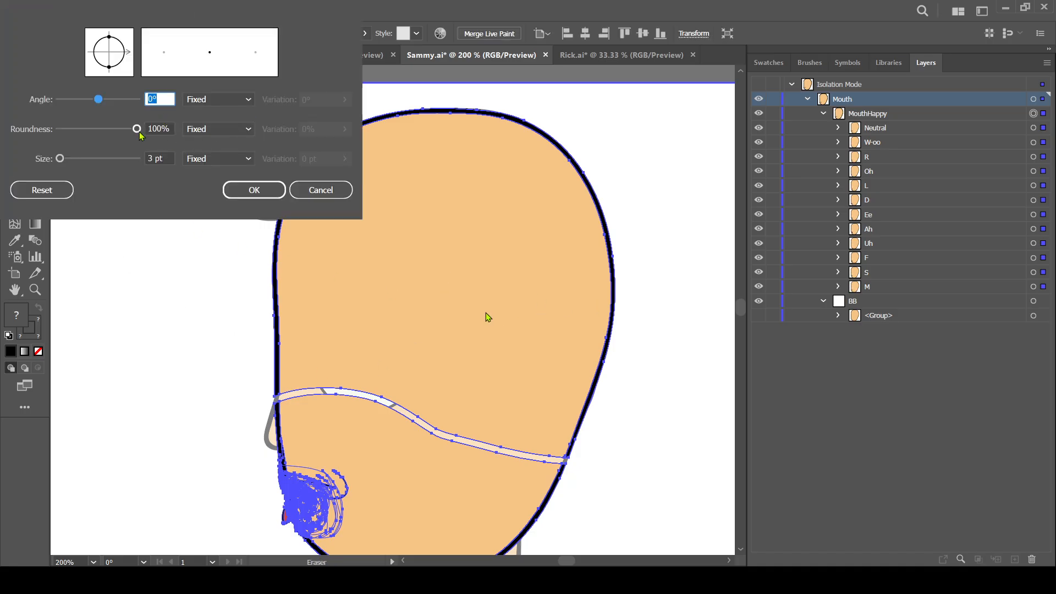
pyautogui.click(82, 158)
pyautogui.click(266, 194)
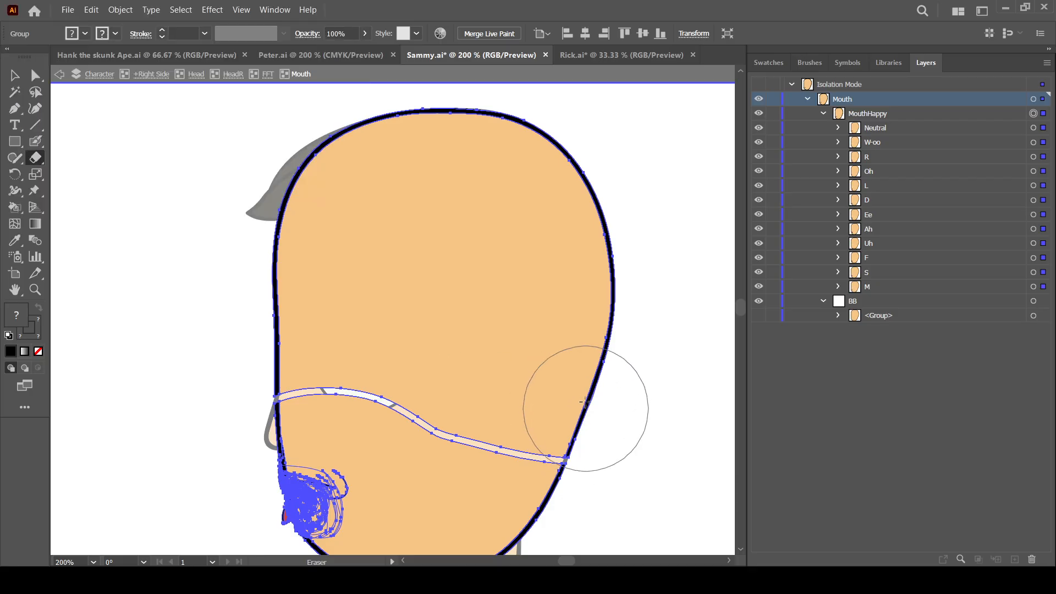
pyautogui.moveTo(577, 405)
pyautogui.mouseDown()
pyautogui.moveTo(332, 328)
pyautogui.moveTo(264, 340)
pyautogui.moveTo(318, 160)
pyautogui.moveTo(563, 169)
pyautogui.moveTo(608, 341)
pyautogui.moveTo(295, 266)
pyautogui.moveTo(587, 299)
pyautogui.mouseUp()
# Deselect the trimmed mouth shapes and exit isolation mode to see the full character.
pyautogui.press('a')
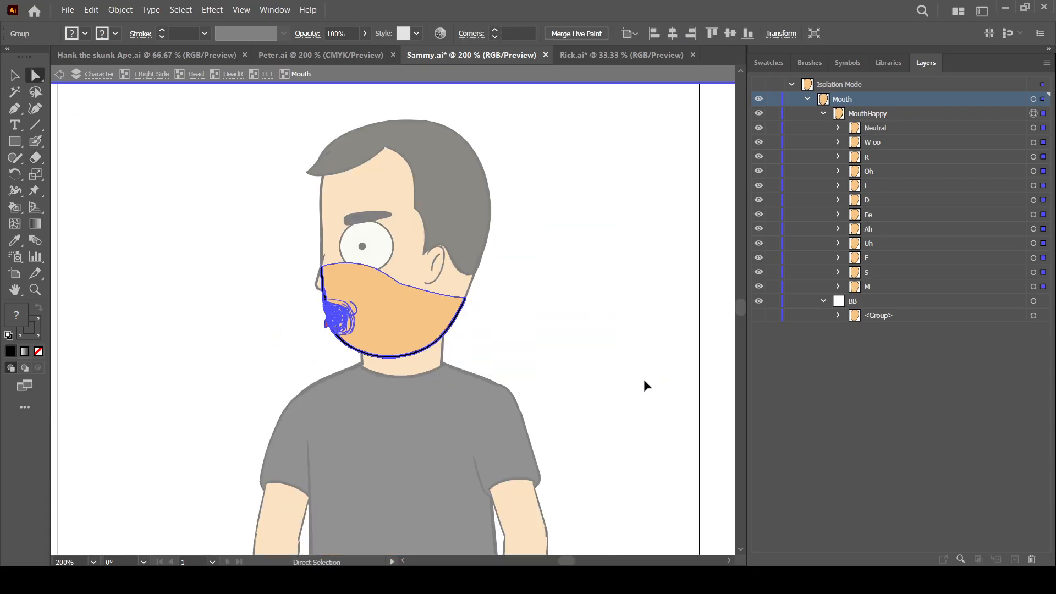
pyautogui.hotkey('ctrl', '1')
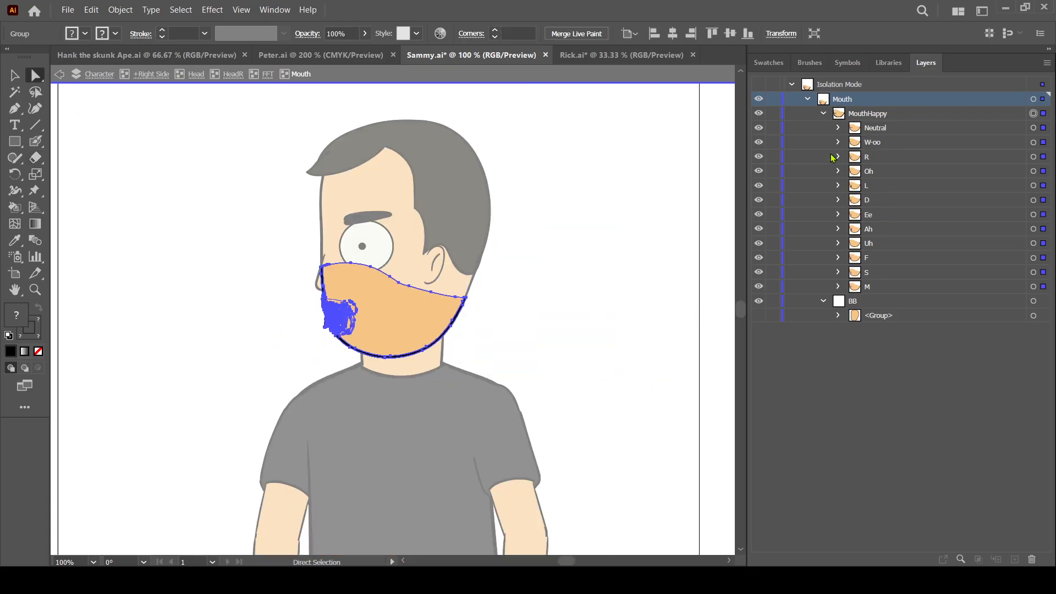
pyautogui.click(608, 364)
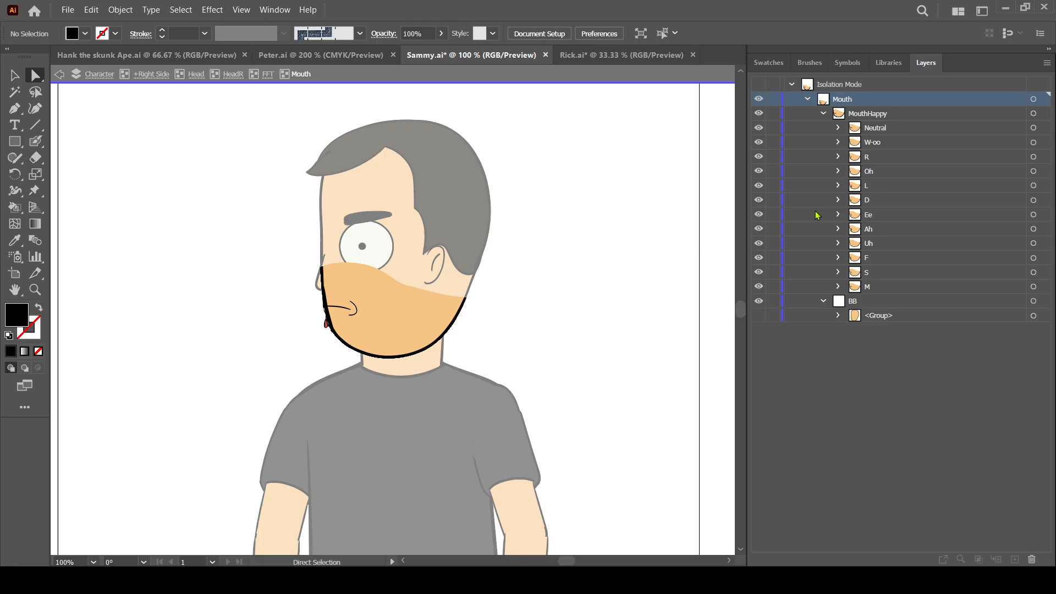
pyautogui.hotkey('ctrl', '=')
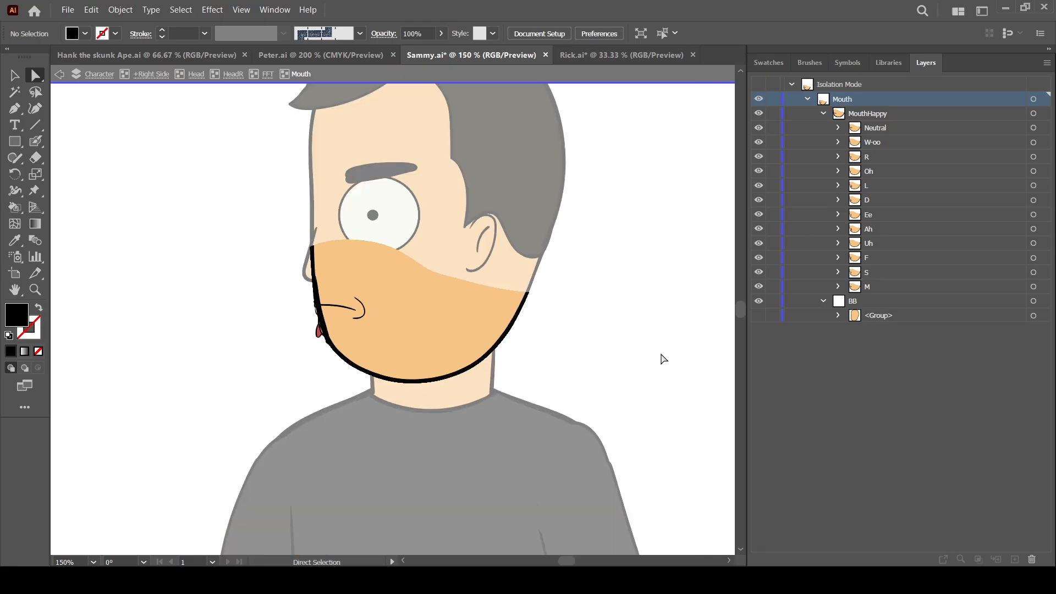
pyautogui.doubleClick(661, 377)
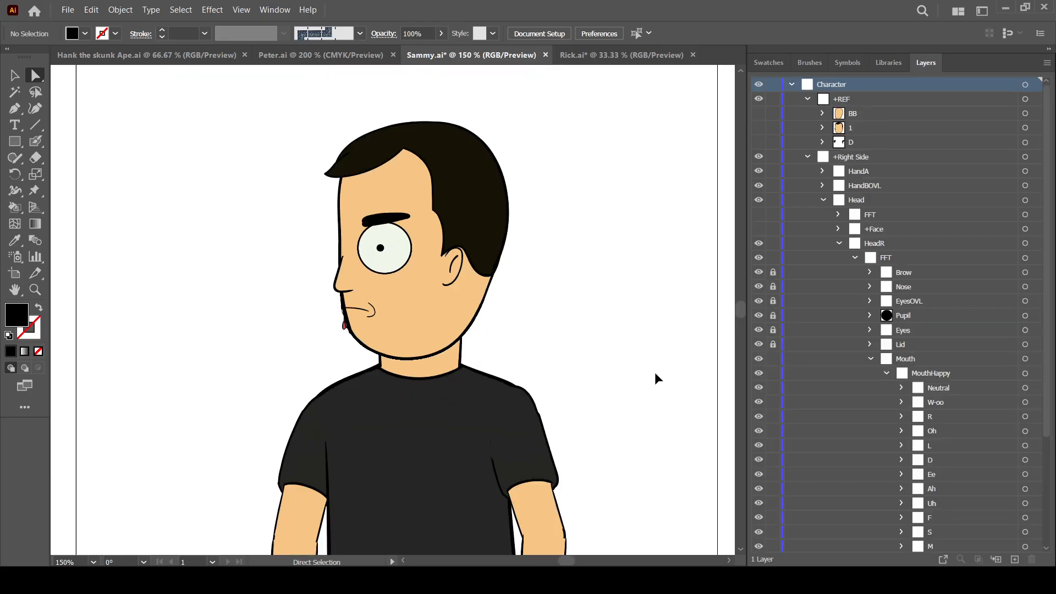
pyautogui.hotkey('ctrl', '=')
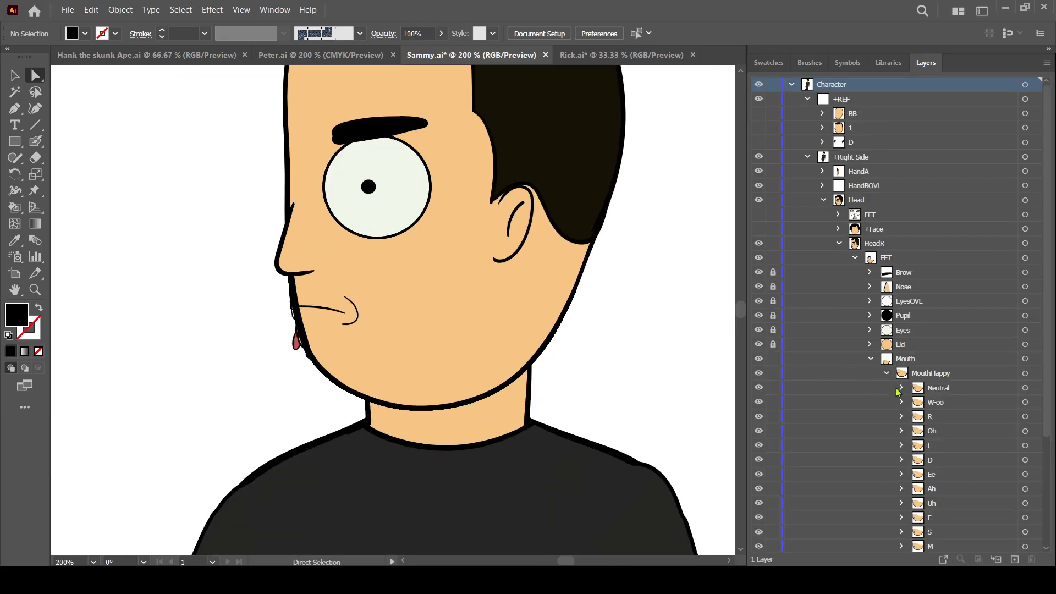
# Hide every mouth shape in MouthHappy, from Neutral to M.
pyautogui.scroll(-5, 823, 361)
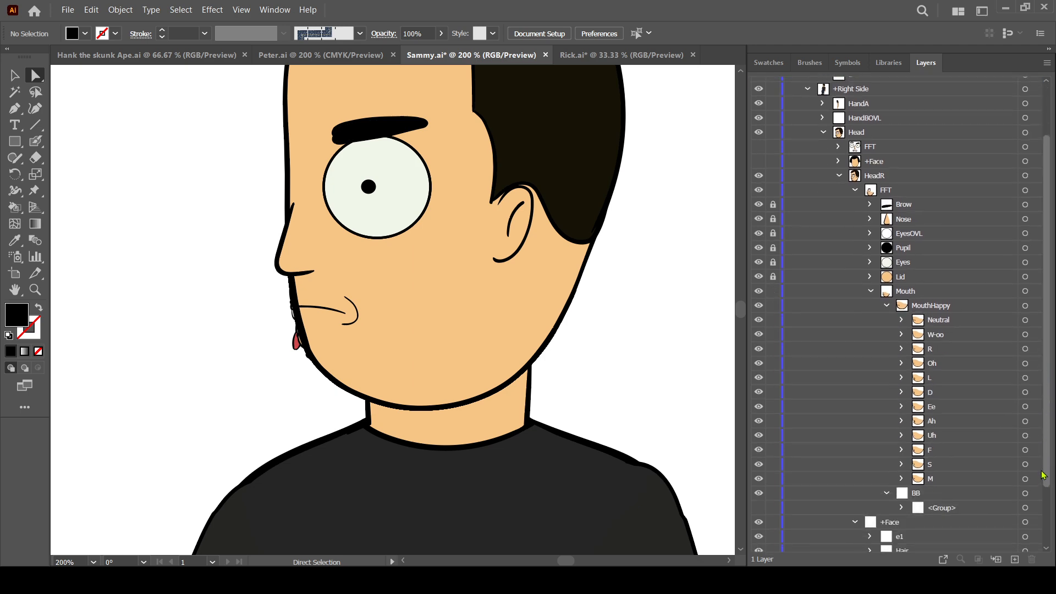
pyautogui.moveTo(759, 292); pyautogui.dragTo(759, 469)
pyautogui.scroll(5, 761, 426)
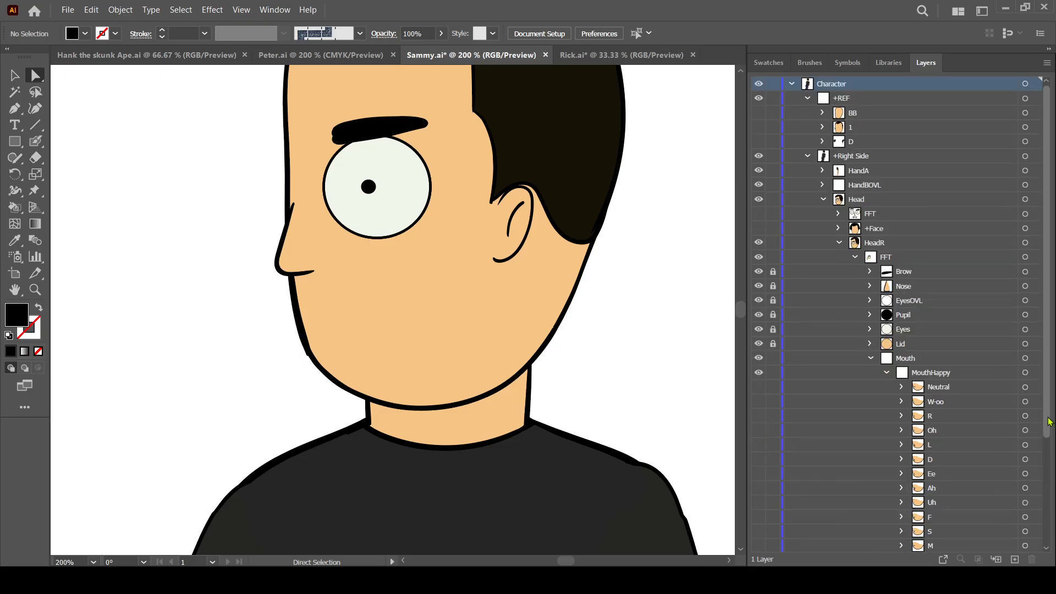
# Preview the R mouth on the turned head by showing it alone, and hide it again.
pyautogui.scroll(-6, 762, 424)
pyautogui.click(758, 306)
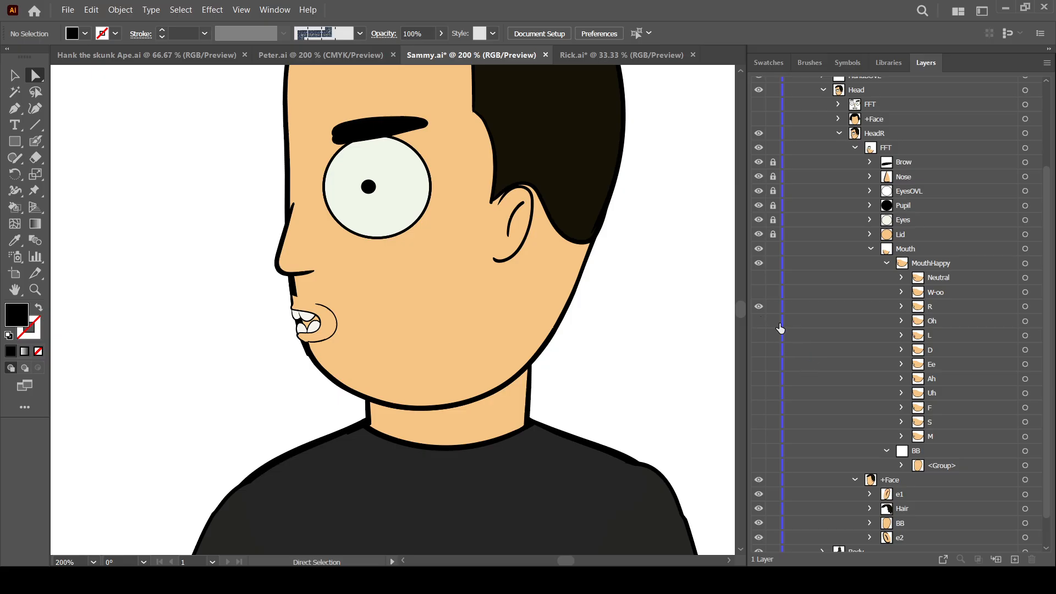
pyautogui.click(758, 306)
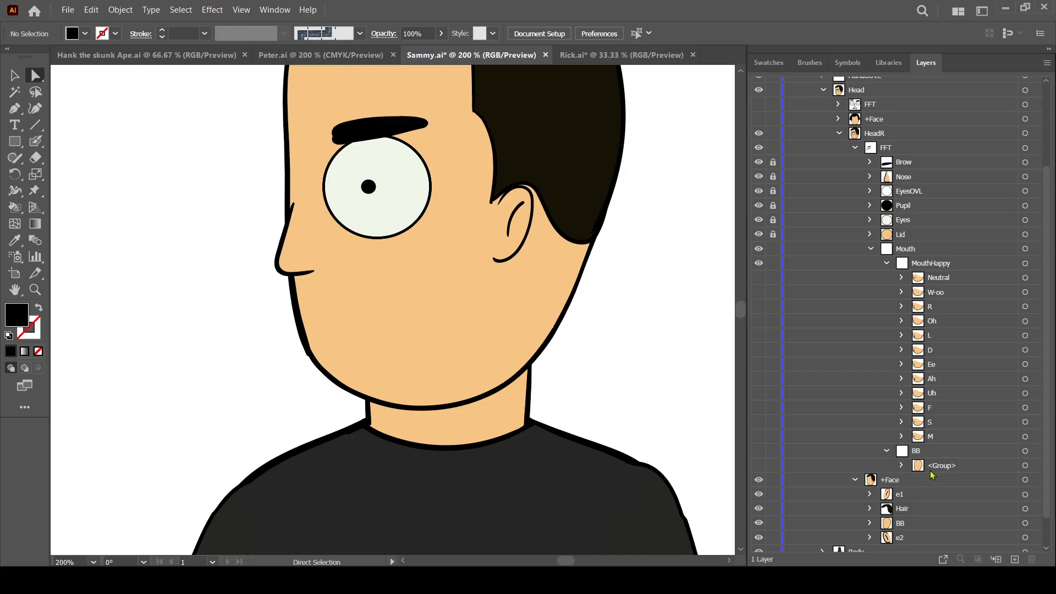
# Select the BB face artwork in HeadR's +Face layer and delete the leftover BB layer with its group from the Mouth layer.
pyautogui.click(931, 471)
pyautogui.scroll(-2, 1046, 481)
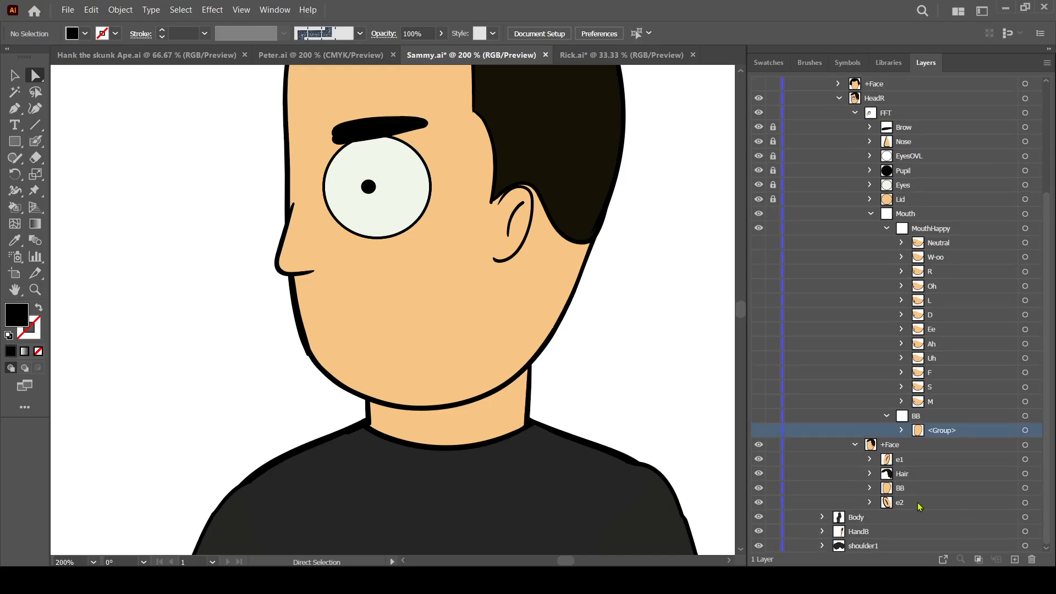
pyautogui.click(902, 493)
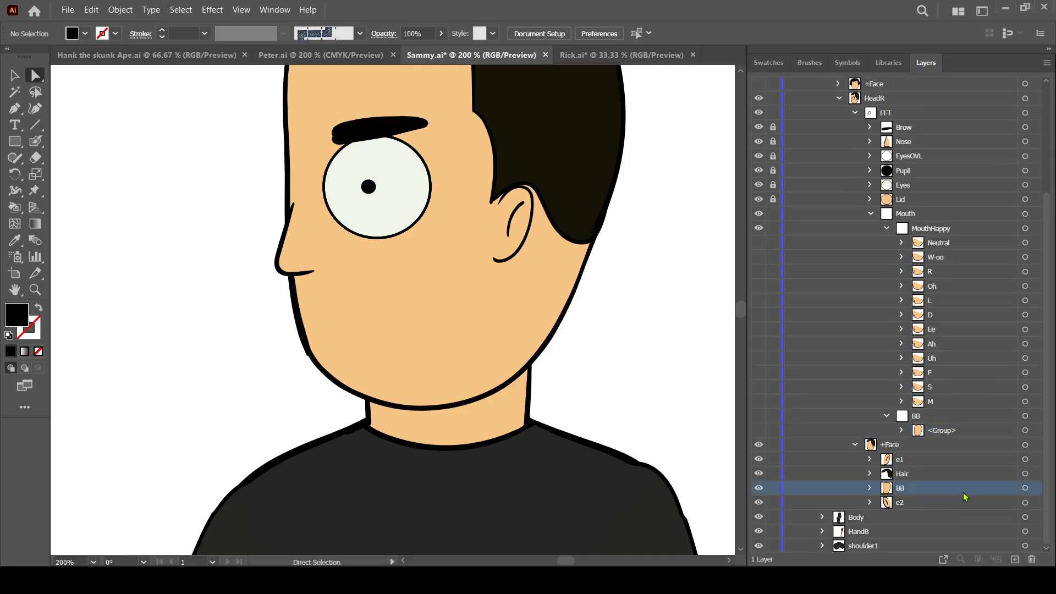
pyautogui.click(1025, 489)
pyautogui.click(927, 434)
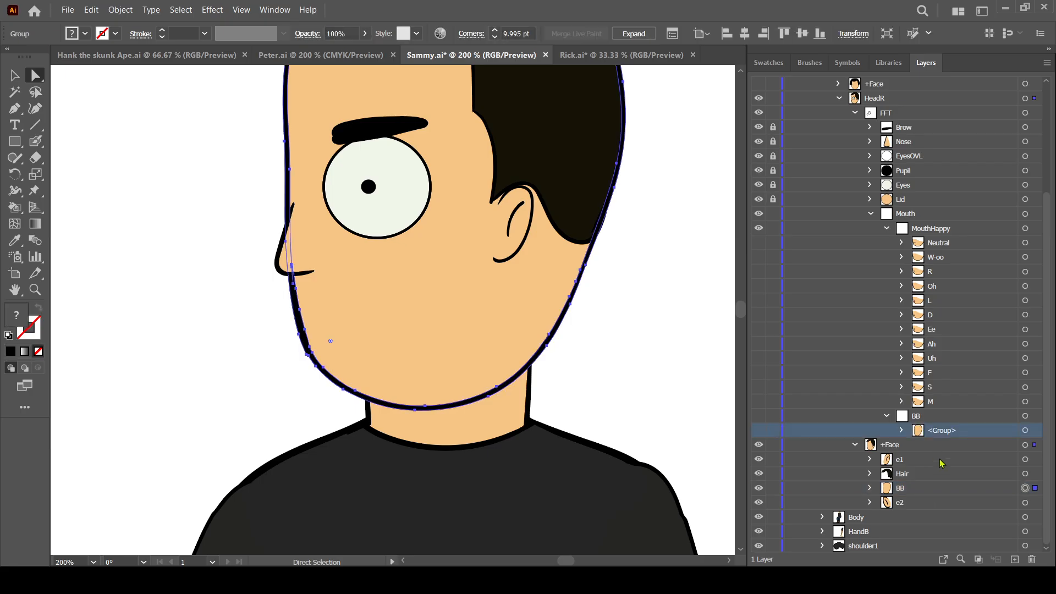
pyautogui.click(934, 419)
pyautogui.click(1032, 559)
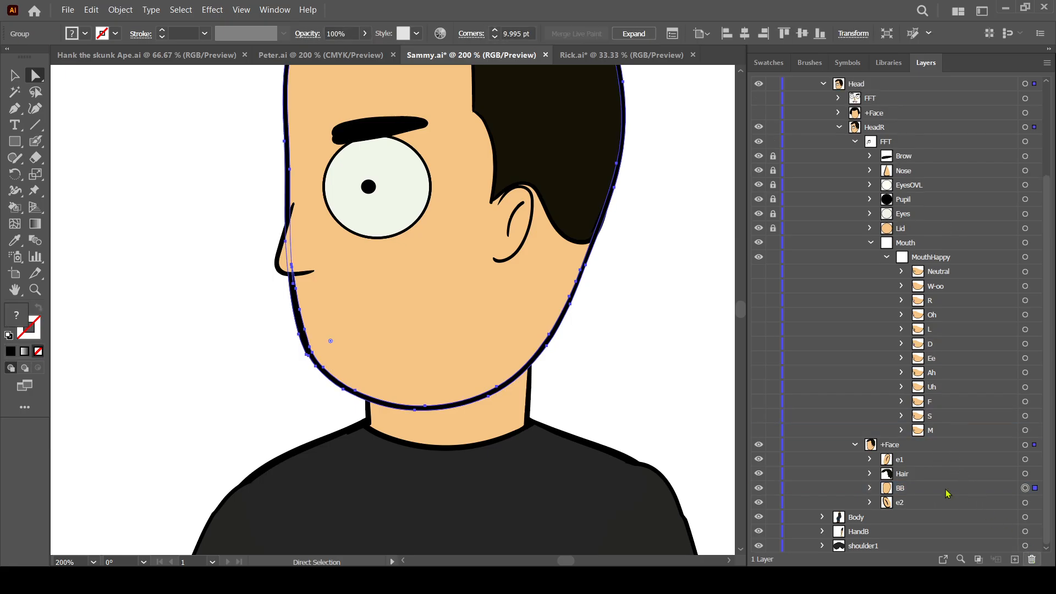
# Show the D mouth, erase the lower face from the BB shape in +Face below the mouth cut line, and deselect it.
pyautogui.click(913, 494)
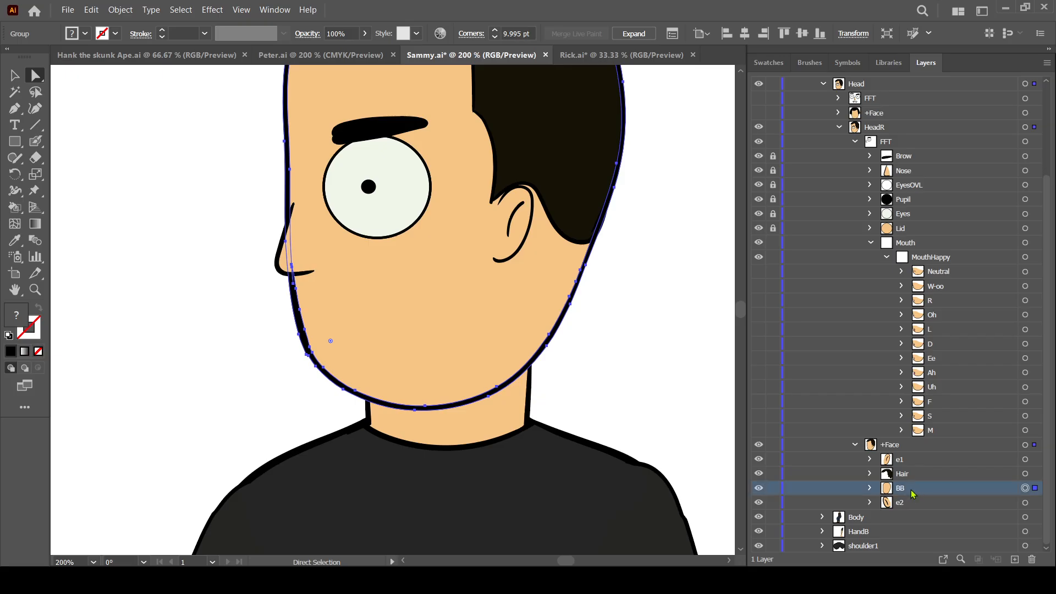
pyautogui.doubleClick(887, 485)
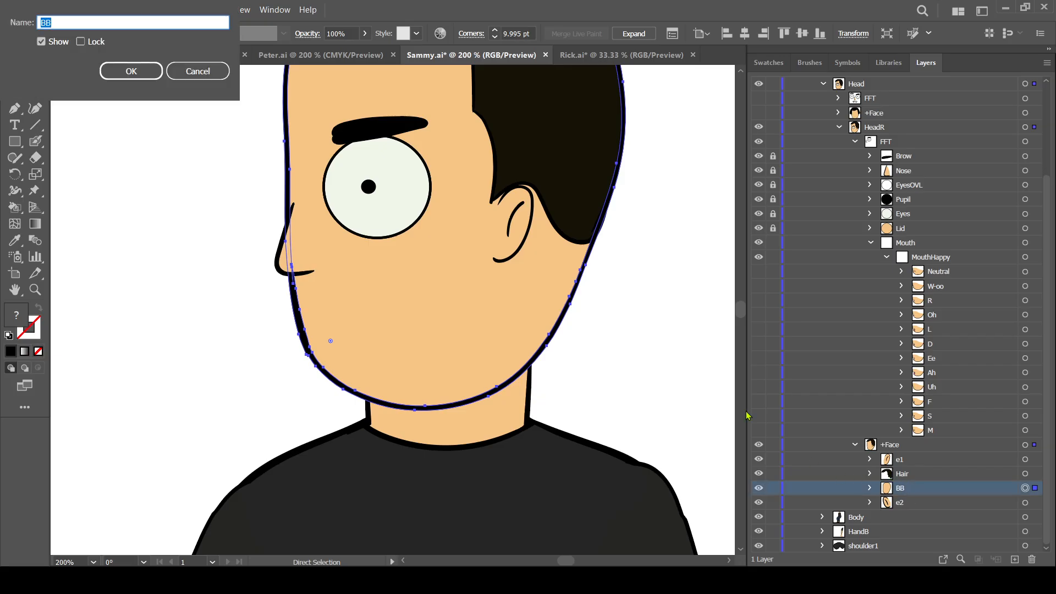
pyautogui.press('Escape')
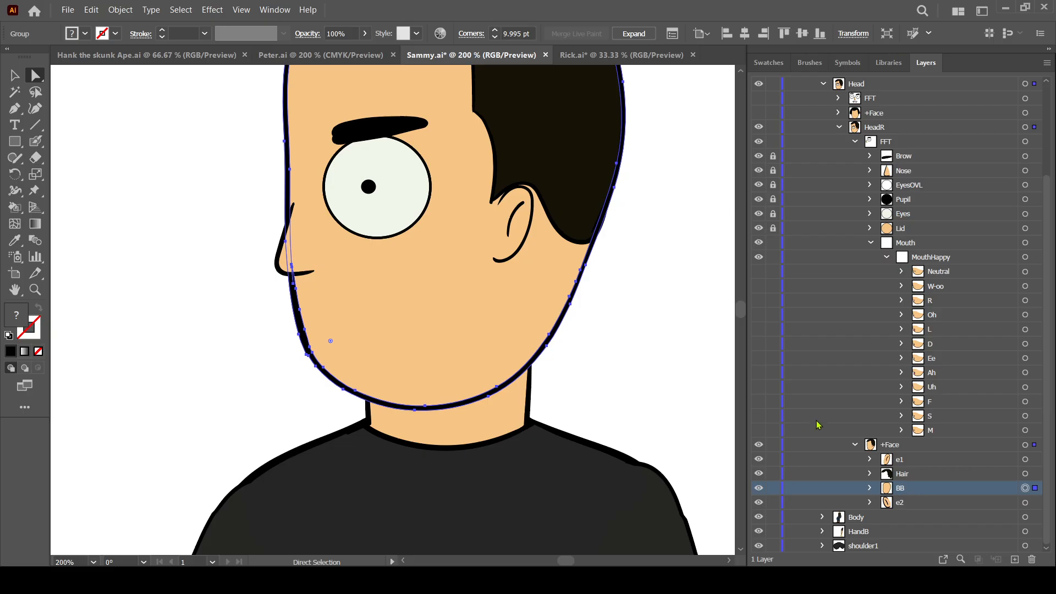
pyautogui.click(759, 345)
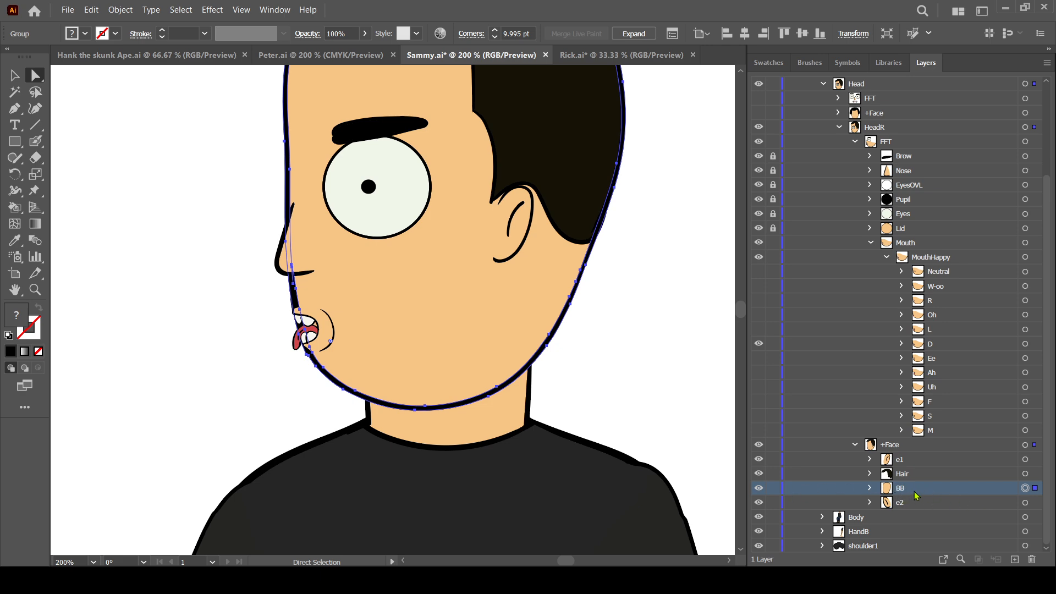
pyautogui.click(35, 157)
pyautogui.moveTo(295, 377)
pyautogui.mouseDown()
pyautogui.moveTo(377, 368)
pyautogui.moveTo(592, 431)
pyautogui.moveTo(586, 440)
pyautogui.mouseUp()
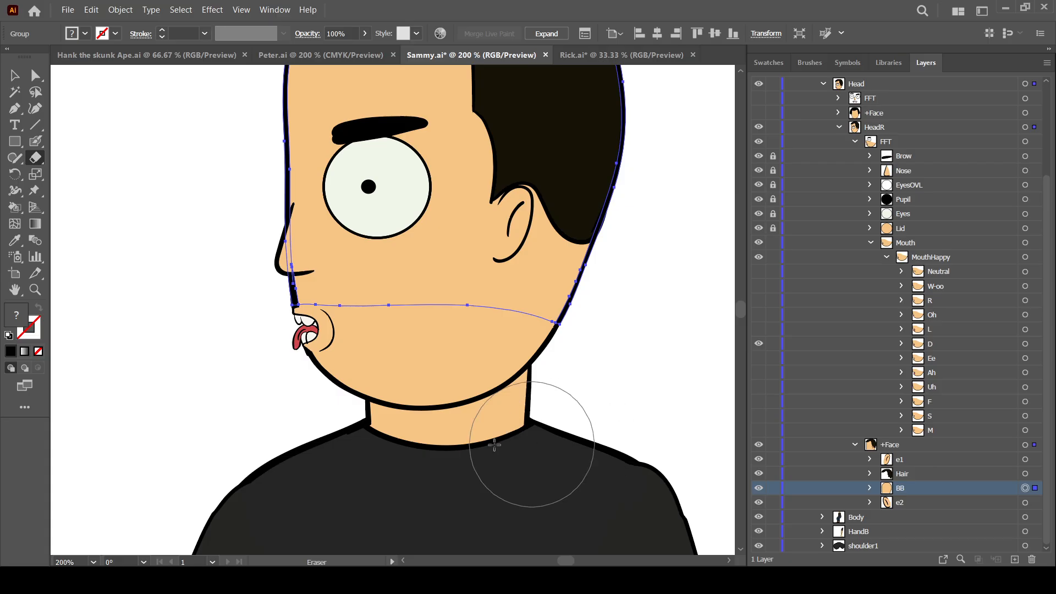
pyautogui.click(35, 75)
pyautogui.click(108, 163)
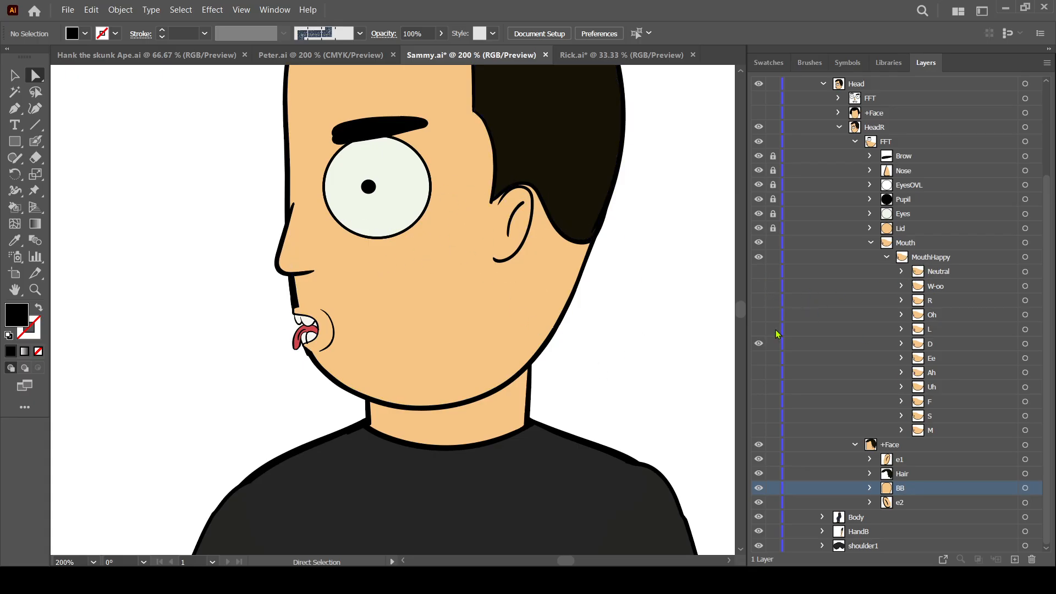
# Preview the L, Oh, R, W-oo and Neutral mouths on the turned head, showing one at a time.
pyautogui.click(758, 329)
pyautogui.click(758, 343)
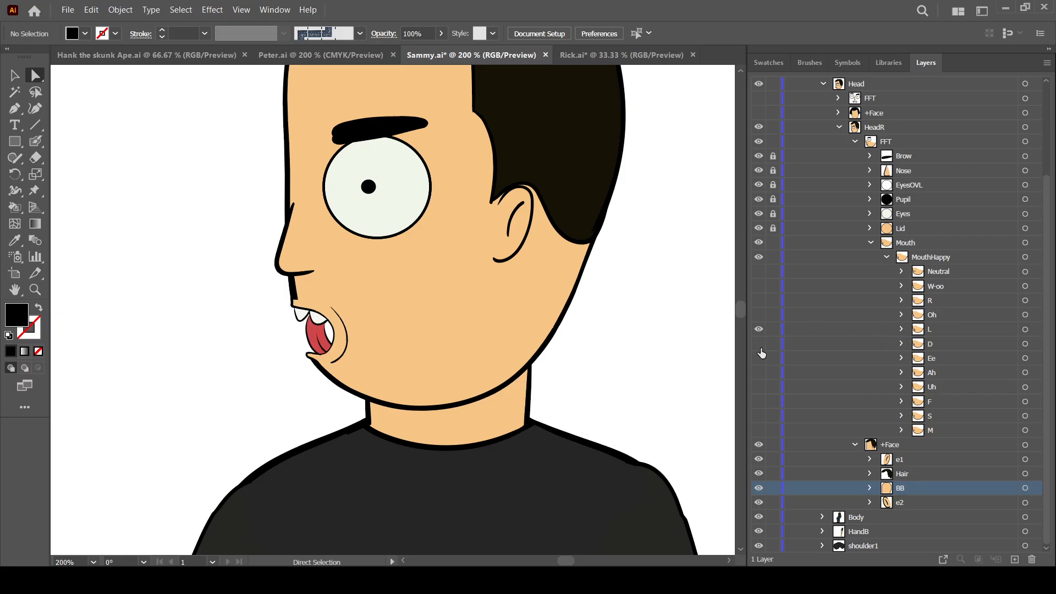
pyautogui.click(758, 314)
pyautogui.click(759, 329)
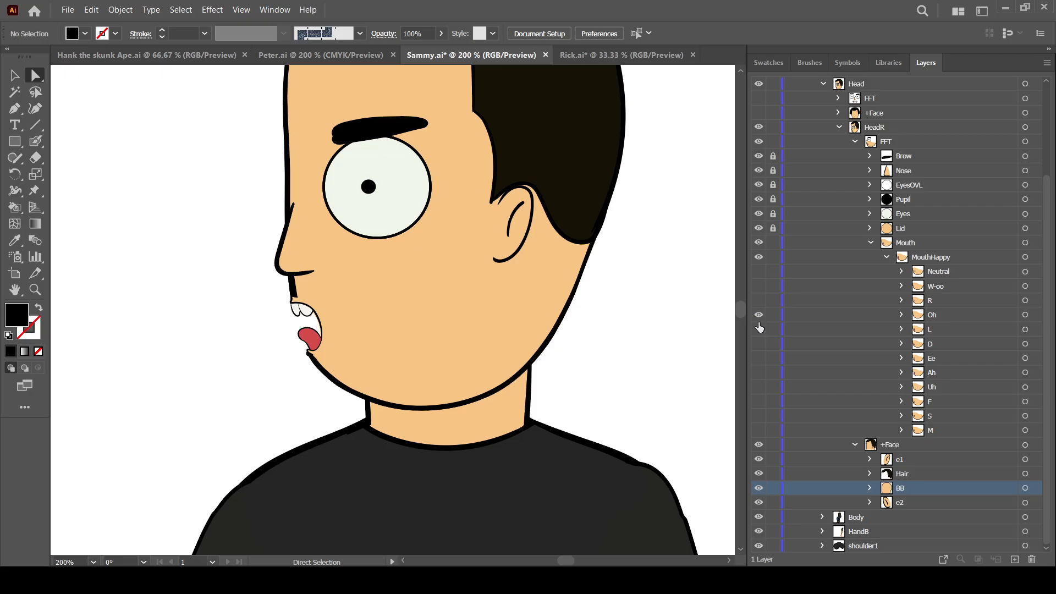
pyautogui.click(758, 314)
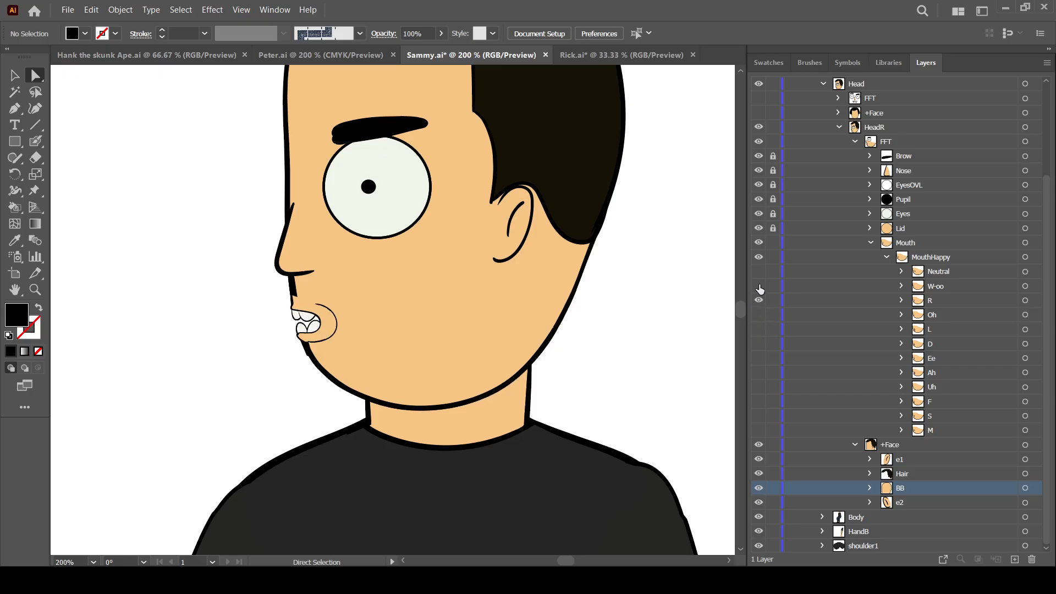
pyautogui.click(758, 286)
pyautogui.click(759, 271)
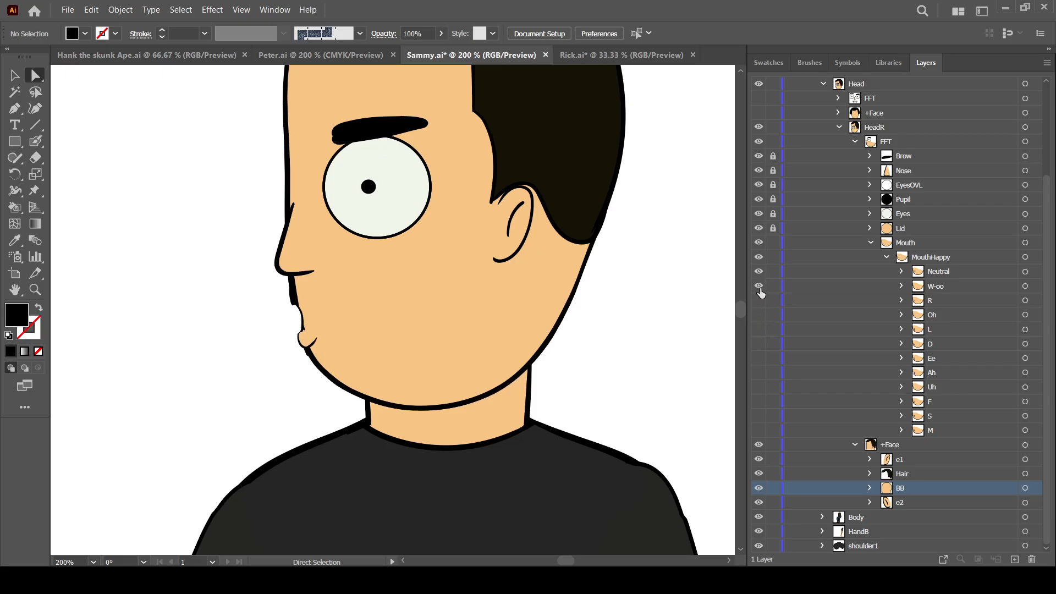
pyautogui.click(758, 286)
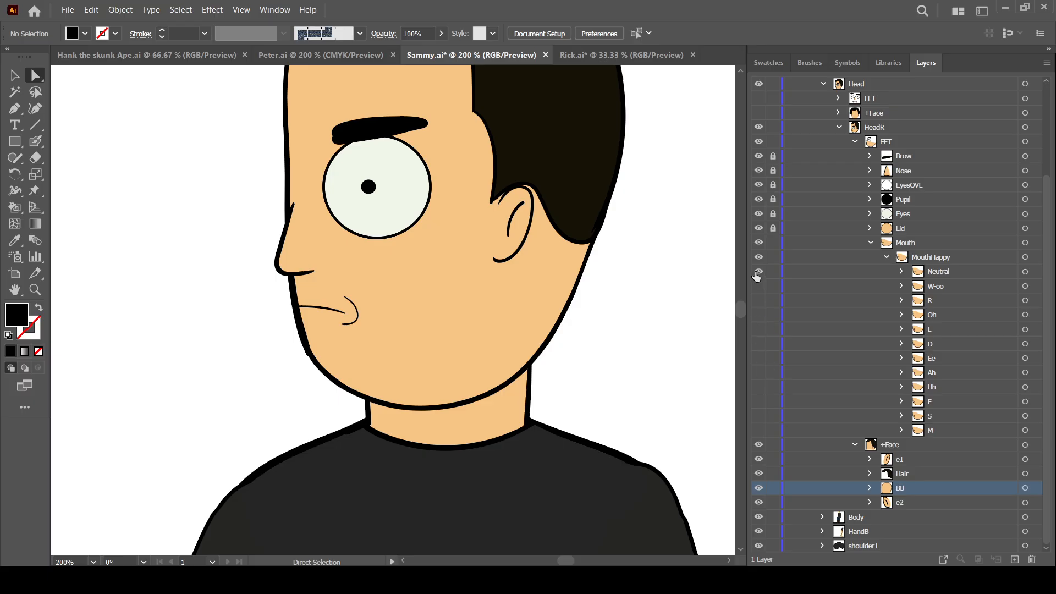
# Preview the S and M mouths on the turned head, hiding each previous mouth.
pyautogui.click(758, 271)
pyautogui.click(758, 415)
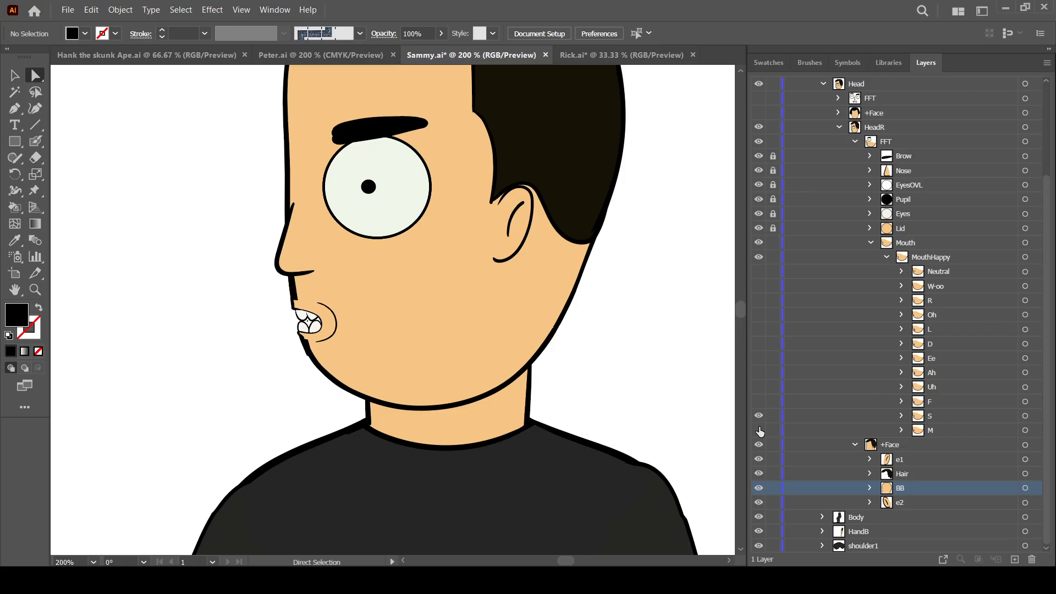
pyautogui.click(758, 416)
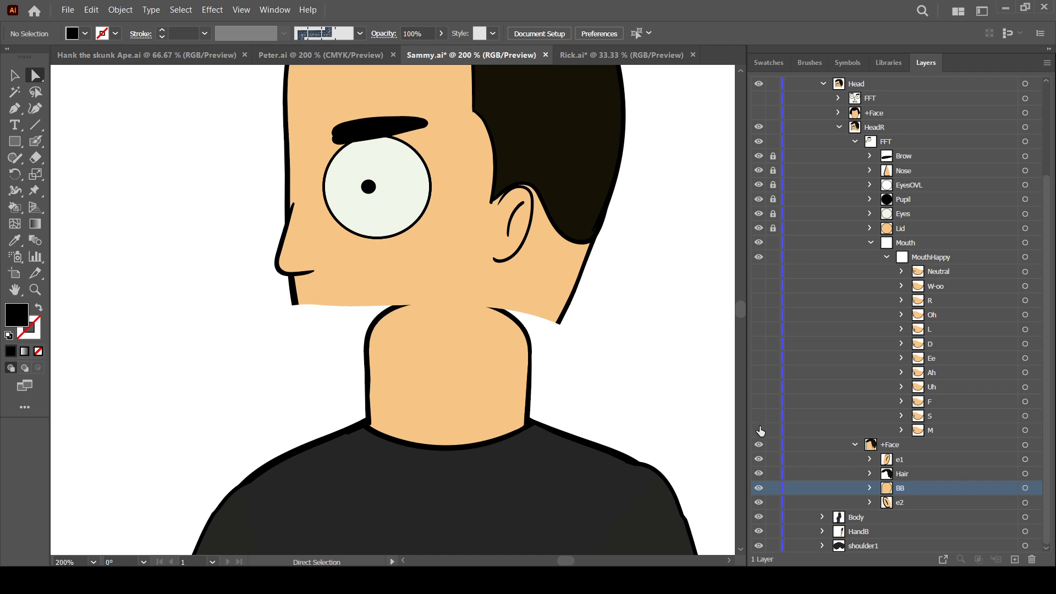
pyautogui.click(758, 430)
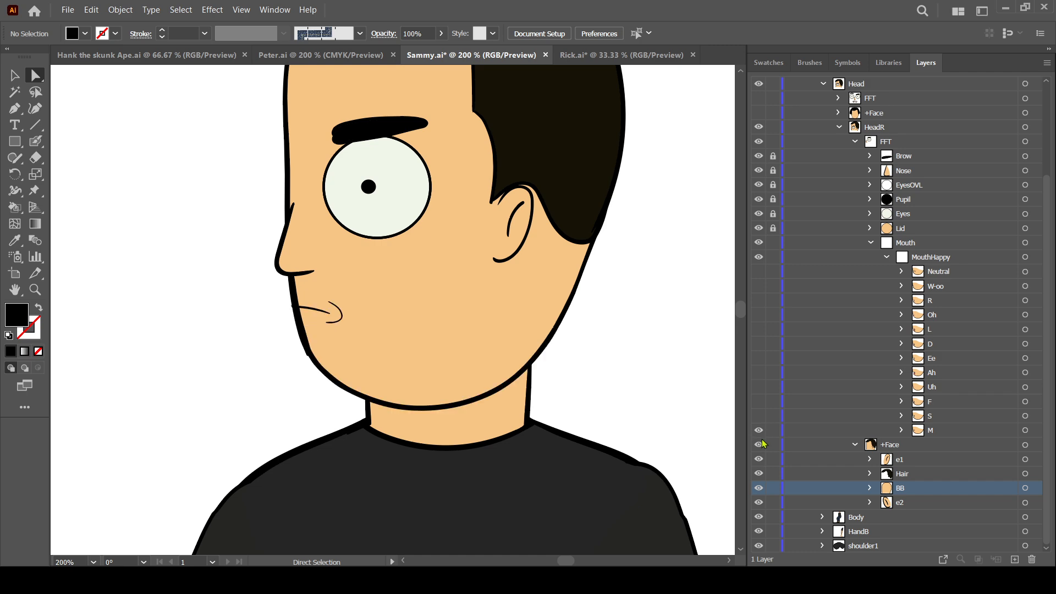
# Check the Neutral, W-oo and R mouths against the trimmed face by toggling their visibility.
pyautogui.click(941, 273)
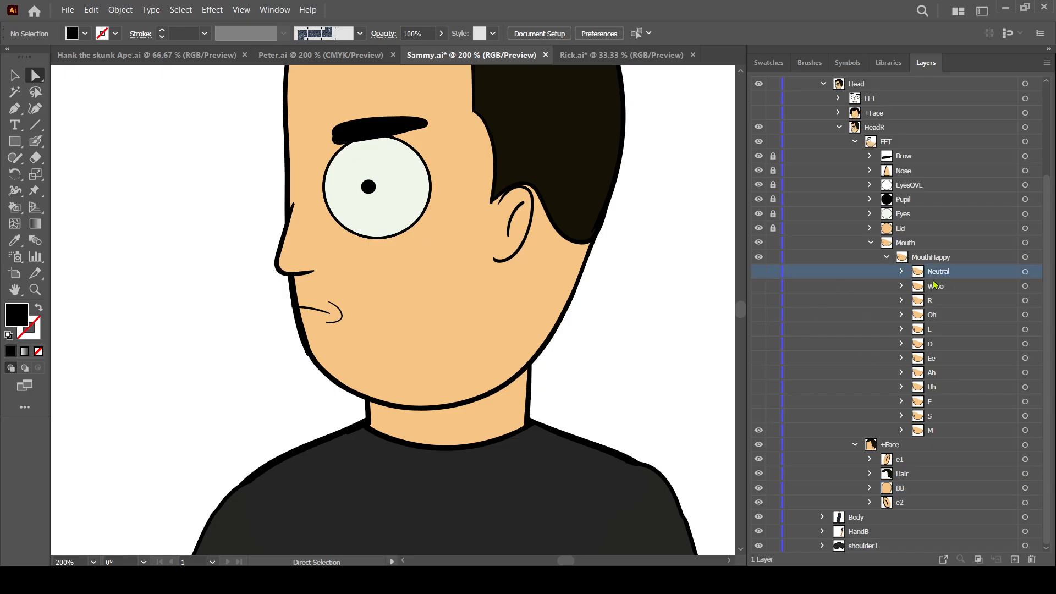
pyautogui.click(759, 273)
pyautogui.click(758, 430)
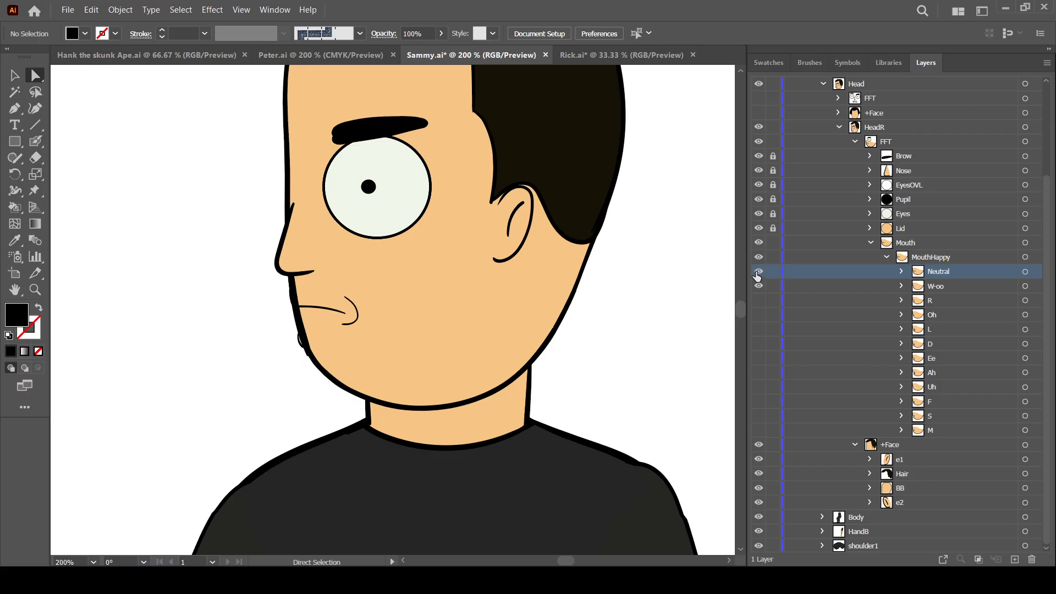
pyautogui.click(758, 271)
pyautogui.click(758, 285)
pyautogui.click(758, 300)
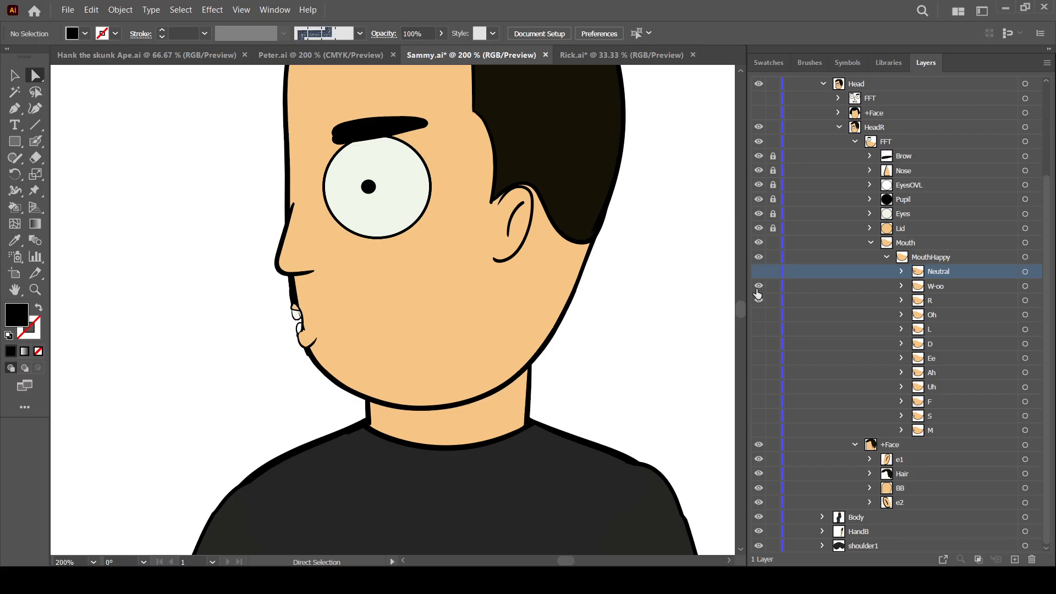
pyautogui.click(758, 285)
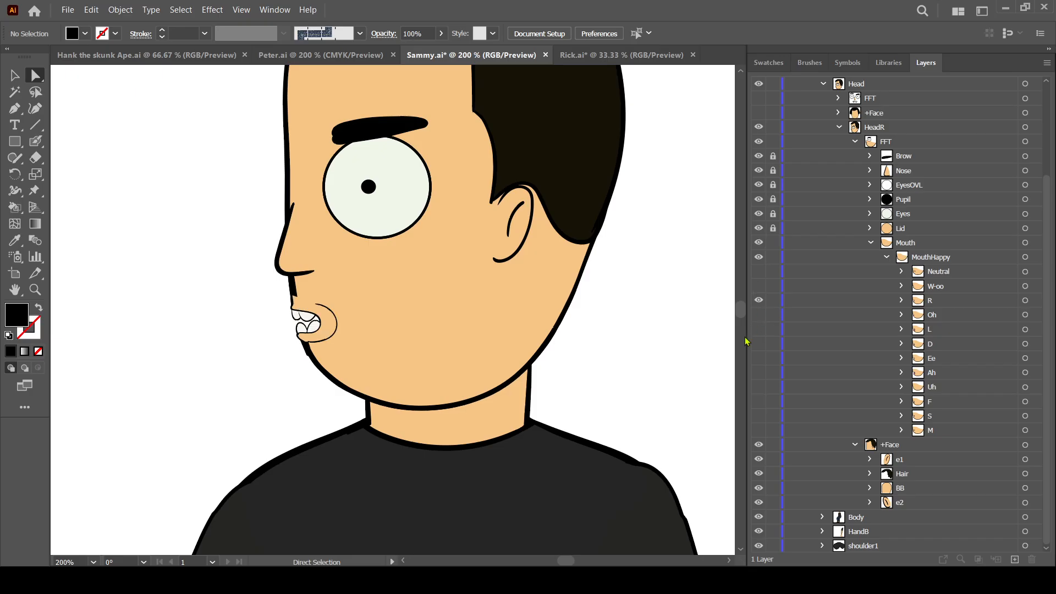
# Hide the R mouth and show Neutral as the only visible mouth in MouthHappy.
pyautogui.hotkey('ctrl', '-')
pyautogui.hotkey('ctrl', '-')
pyautogui.moveTo(638, 393); pyautogui.dragTo(662, 387)
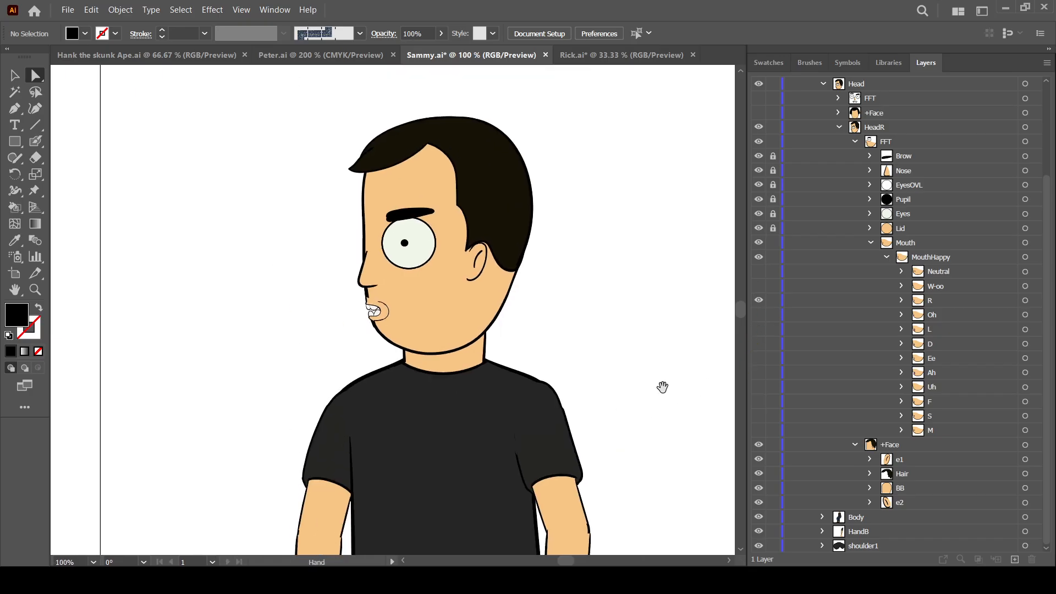
pyautogui.click(759, 302)
pyautogui.click(757, 272)
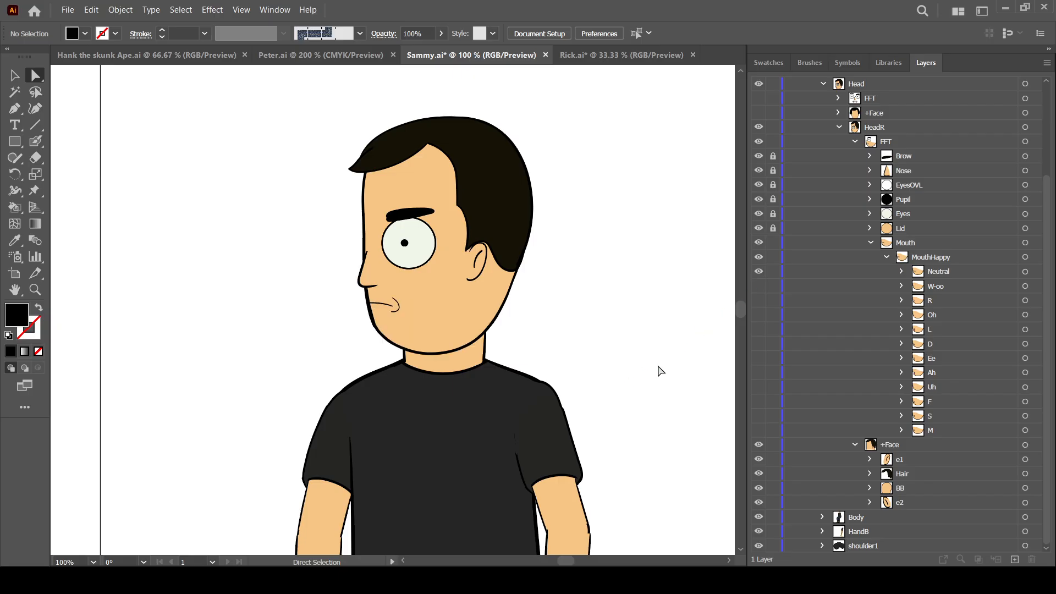
# Unlock the HeadR facial layers from Brow to Lid, collapse the Mouth and HeadR layers, and select HeadR.
pyautogui.scroll(-3, 613, 420)
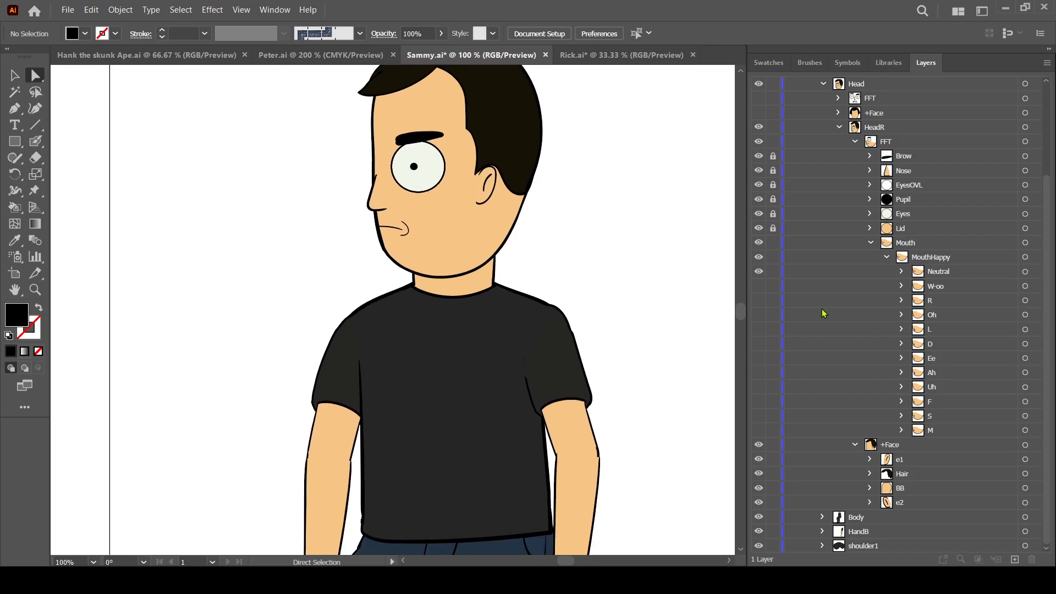
pyautogui.moveTo(773, 157); pyautogui.dragTo(772, 228)
pyautogui.click(871, 243)
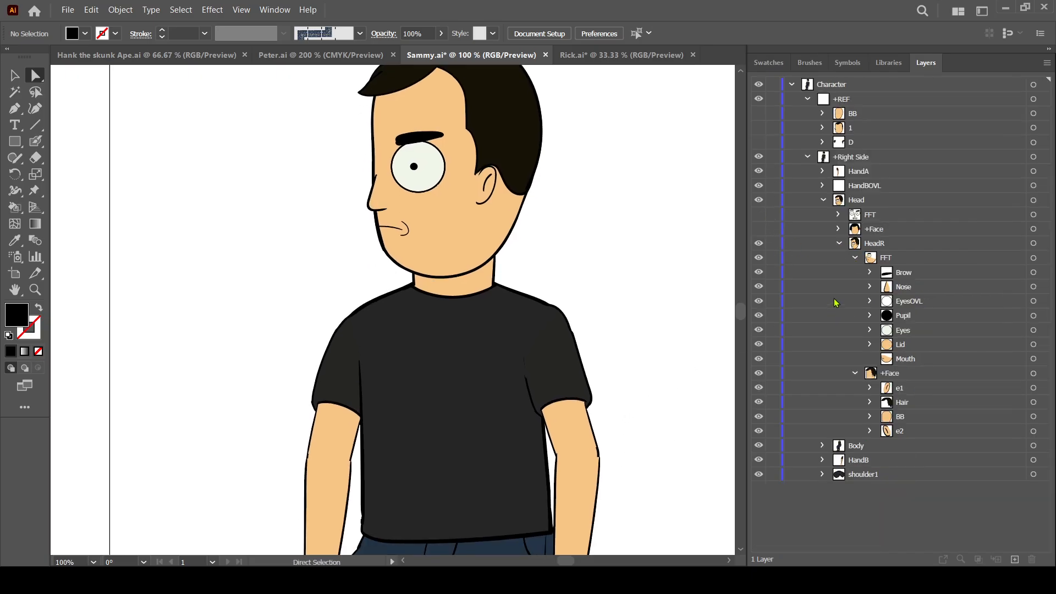
pyautogui.click(838, 243)
pyautogui.click(877, 247)
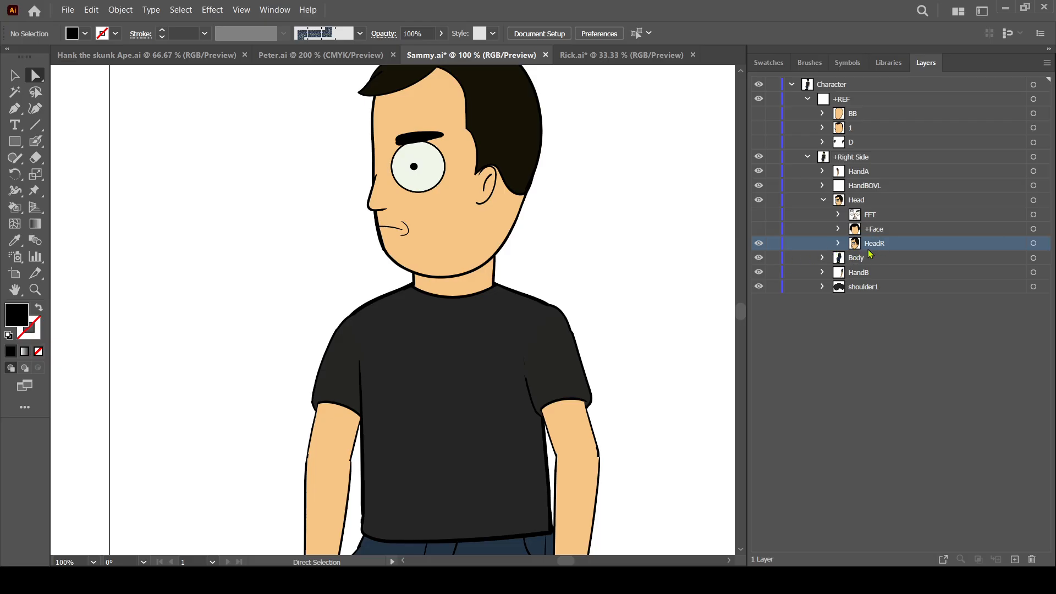
pyautogui.moveTo(630, 314); pyautogui.dragTo(625, 344)
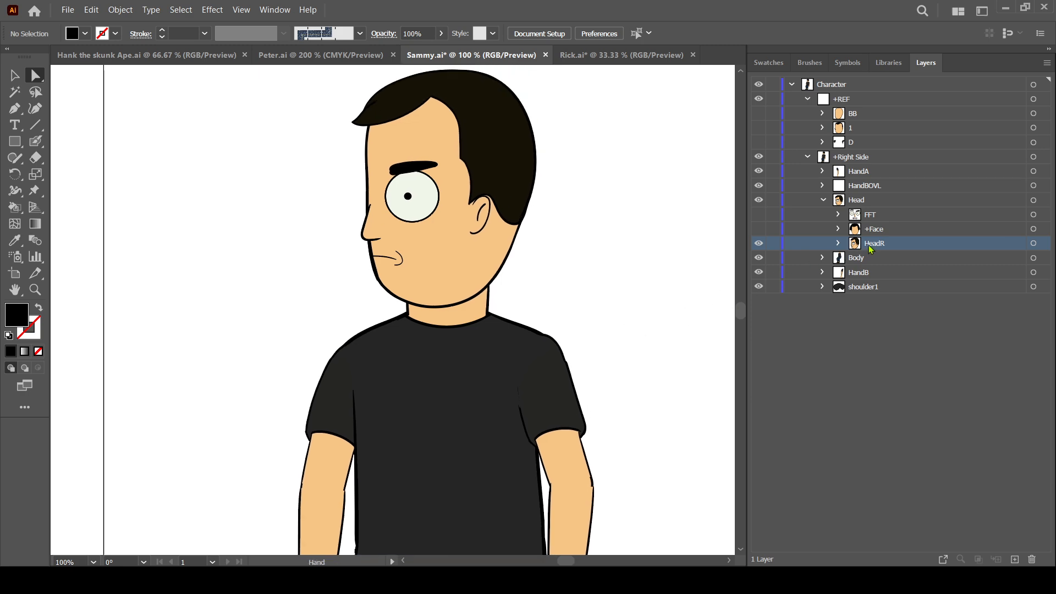
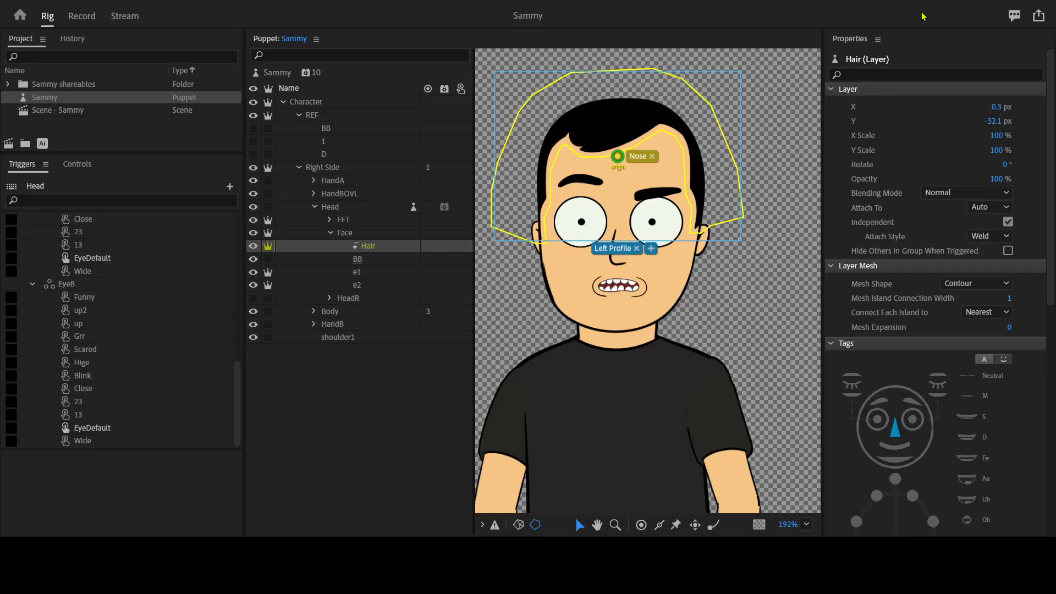
# In Character Animator, collapse the Face group and select the HeadR layer of the Sammy puppet.
pyautogui.click(331, 232)
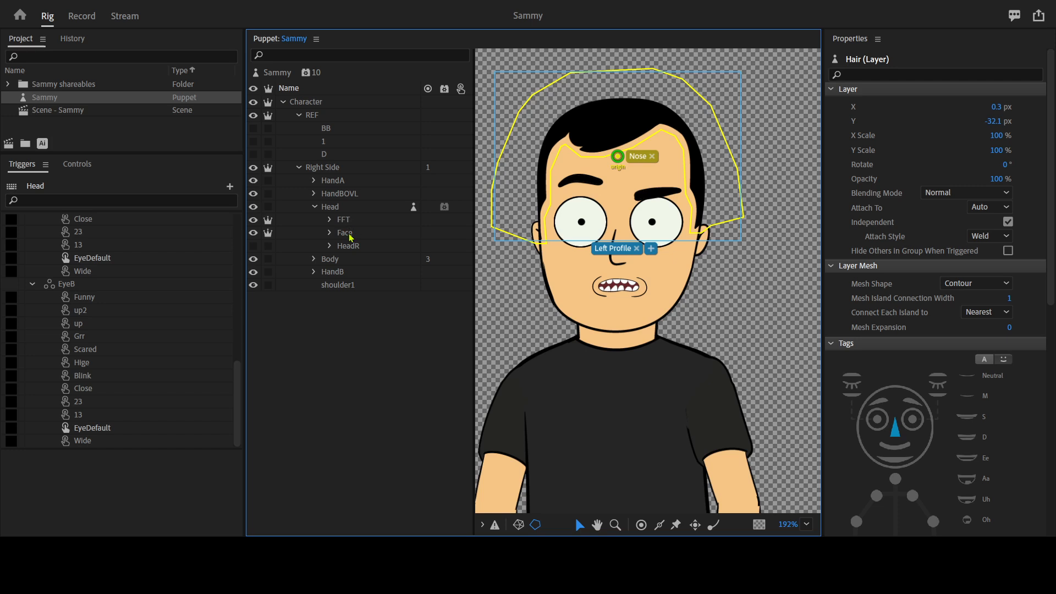
pyautogui.click(360, 247)
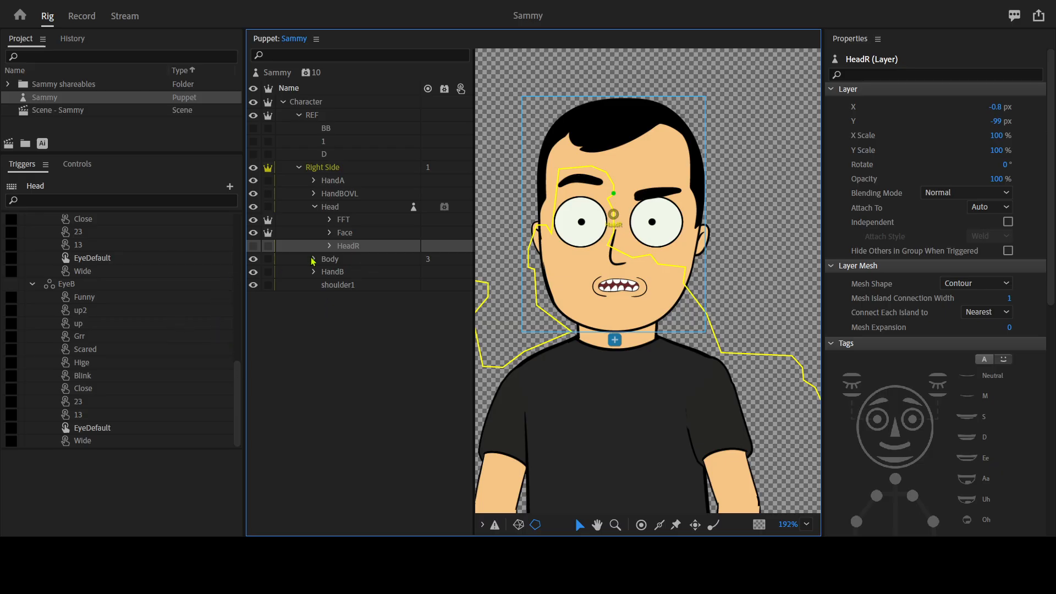
# Collapse the BrowA, BrowB, EyeA and EyeB swap sets in the Head's trigger list.
pyautogui.scroll(10, 175, 291)
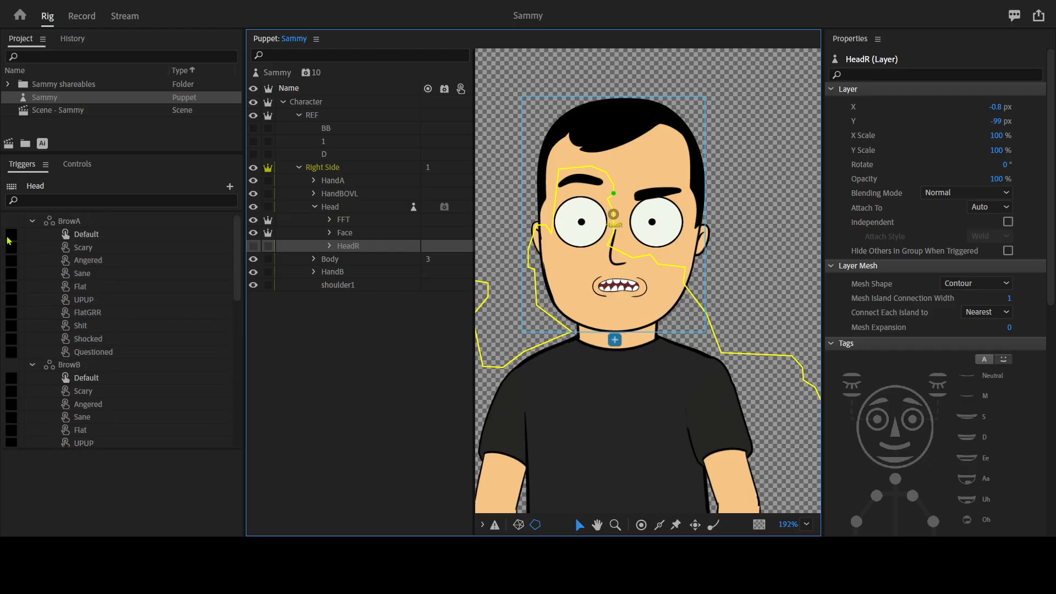
pyautogui.click(33, 221)
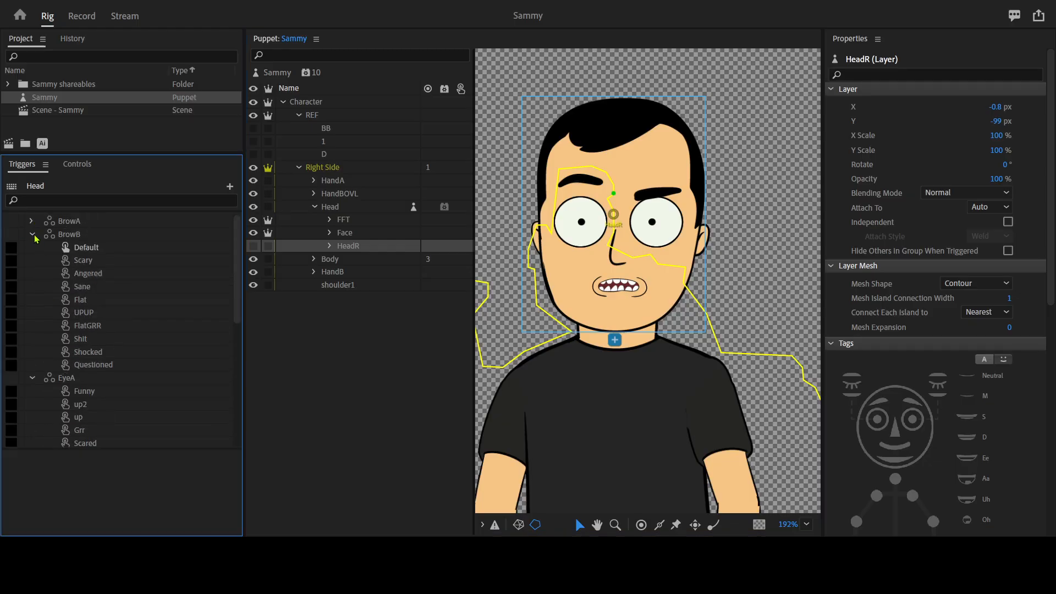
pyautogui.click(34, 235)
pyautogui.click(32, 247)
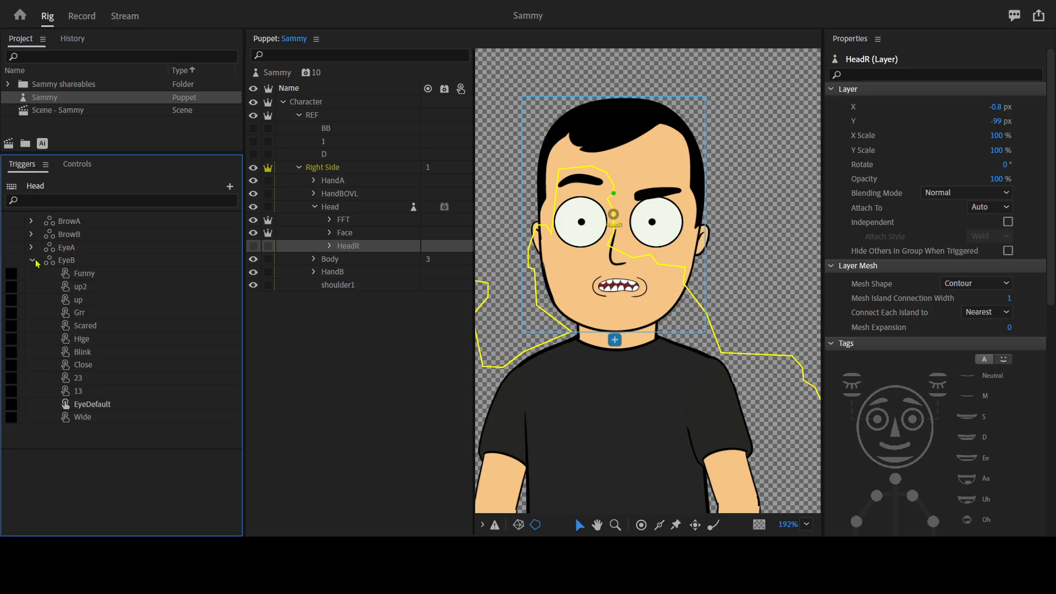
pyautogui.click(32, 260)
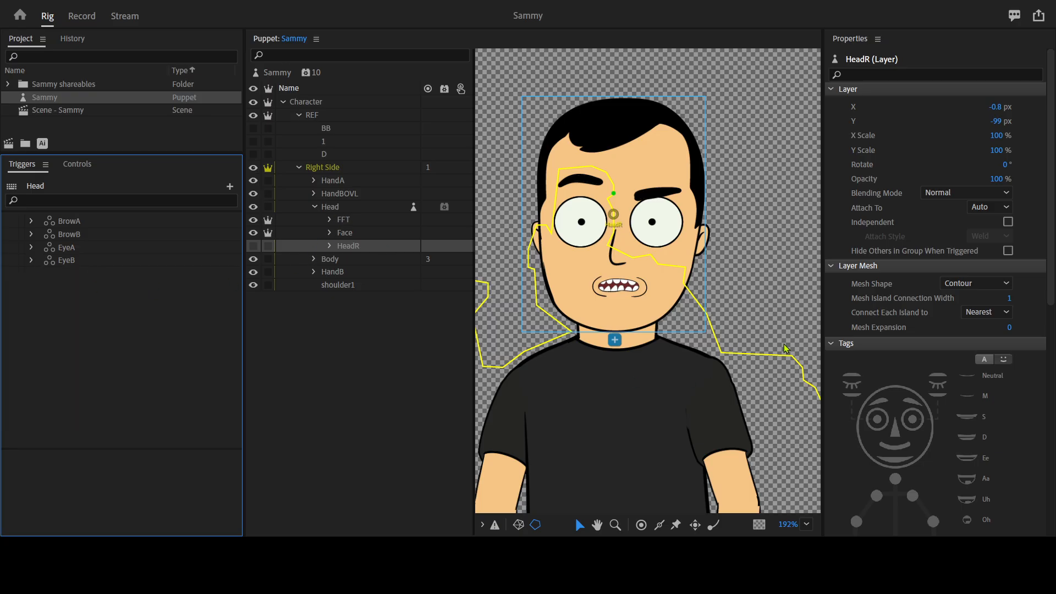
# Try adding a swap set named Head to the Sammy puppet's top-level triggers for the Head layer.
pyautogui.scroll(-5, 935, 390)
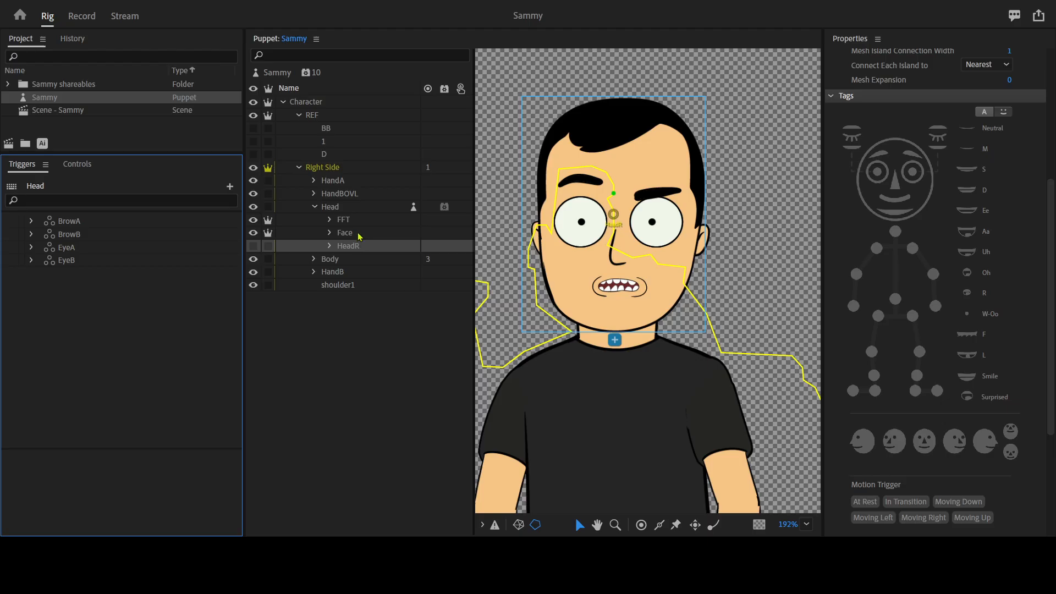
pyautogui.click(340, 208)
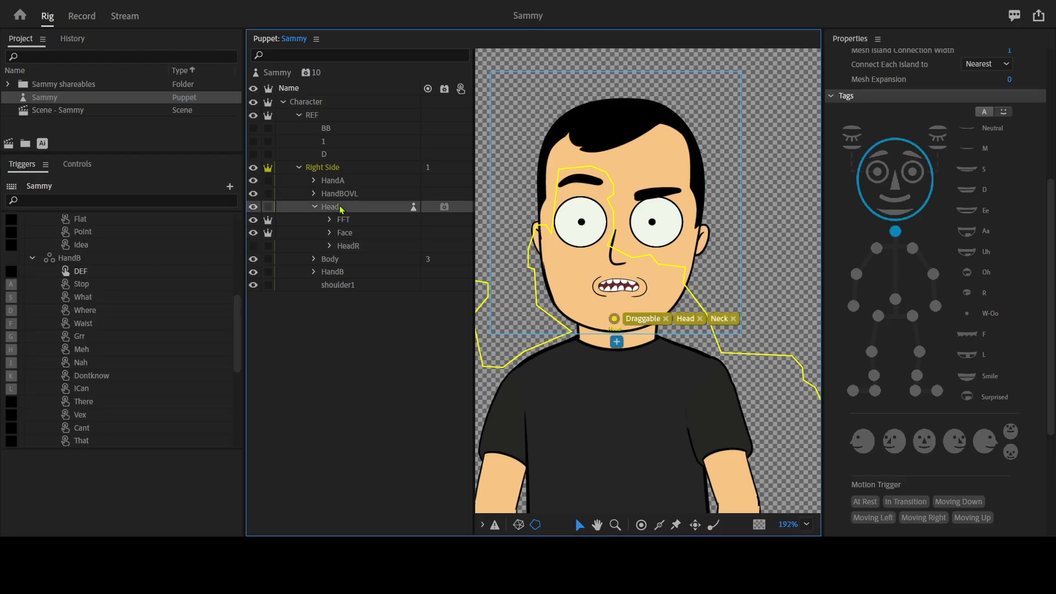
pyautogui.moveTo(339, 207); pyautogui.dragTo(228, 188)
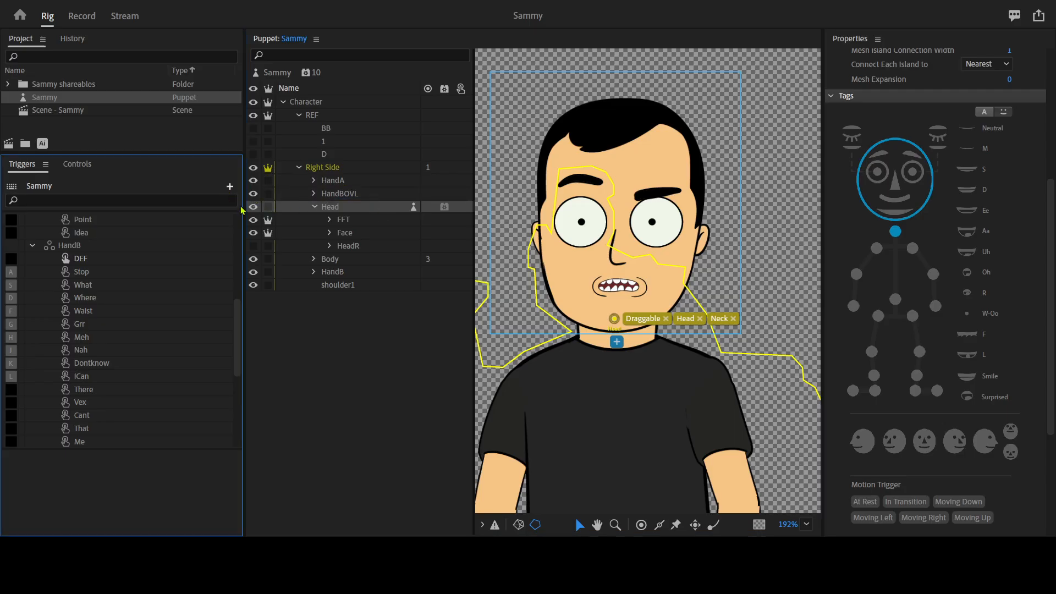
pyautogui.click(249, 216)
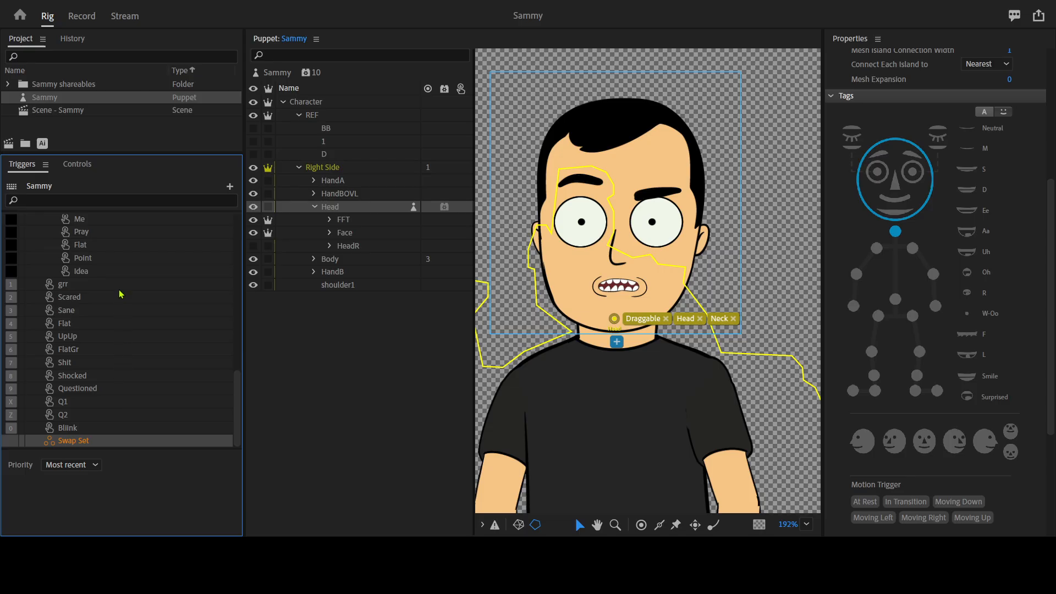
pyautogui.press('Return')
pyautogui.write('H')
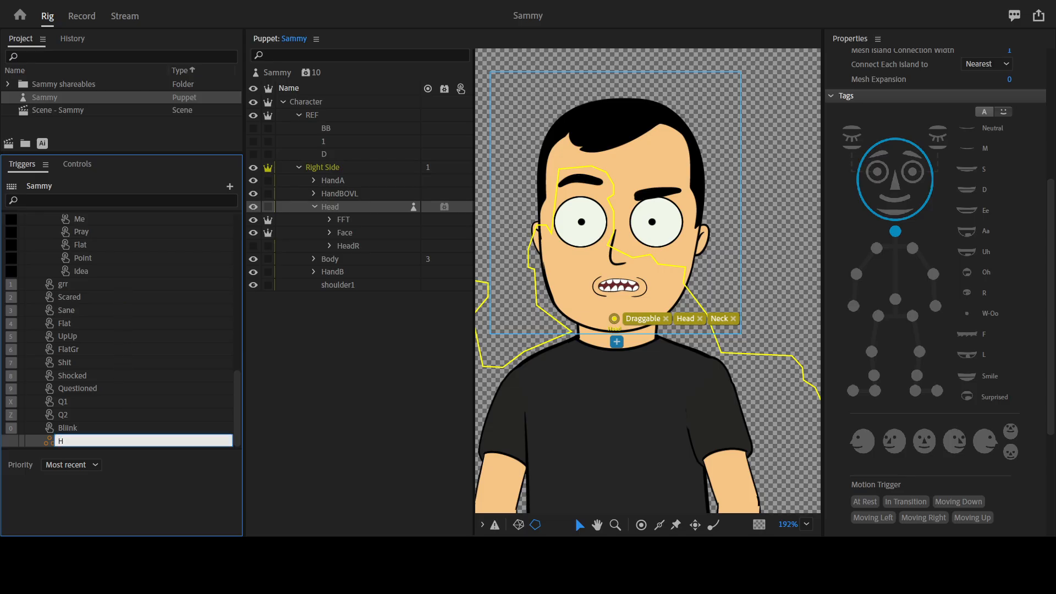
pyautogui.write('ead')
pyautogui.press('Return')
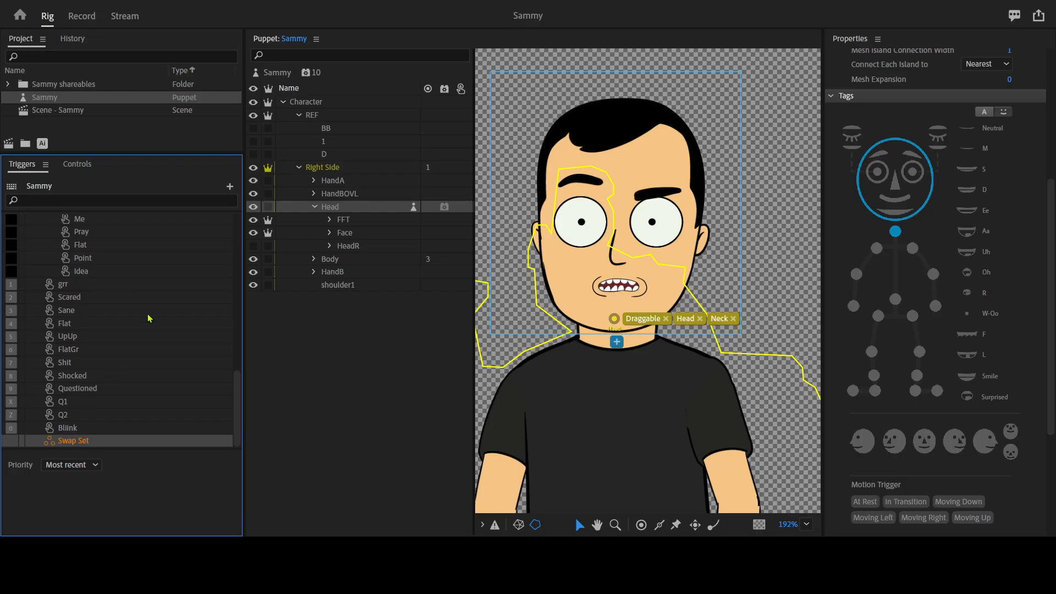
# Collapse the HandA and HandB swap sets and undo the Head swap set added to Sammy's triggers.
pyautogui.scroll(5, 148, 318)
pyautogui.scroll(5, 148, 318)
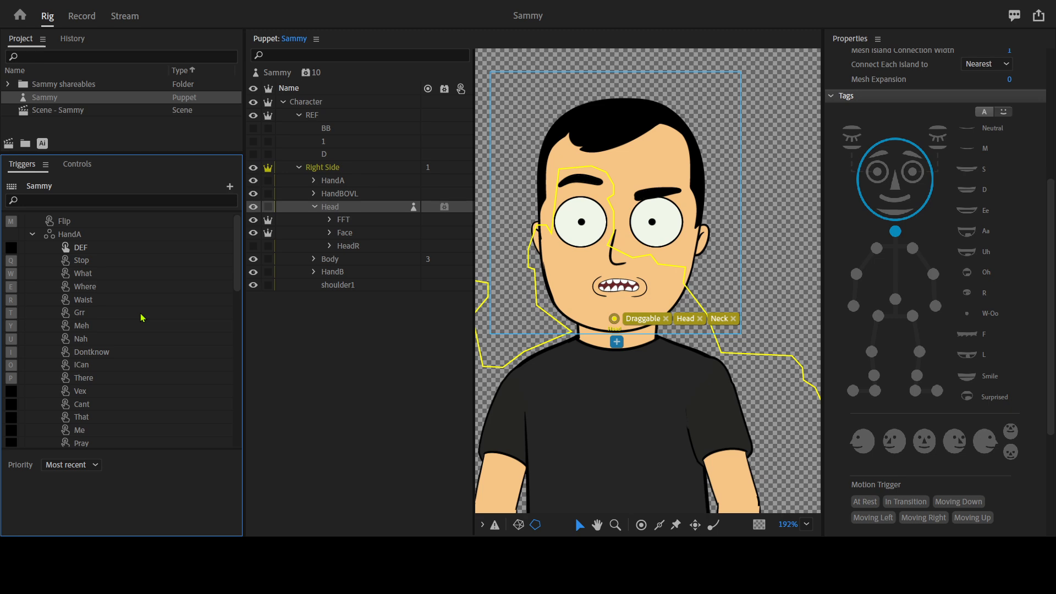
pyautogui.click(32, 235)
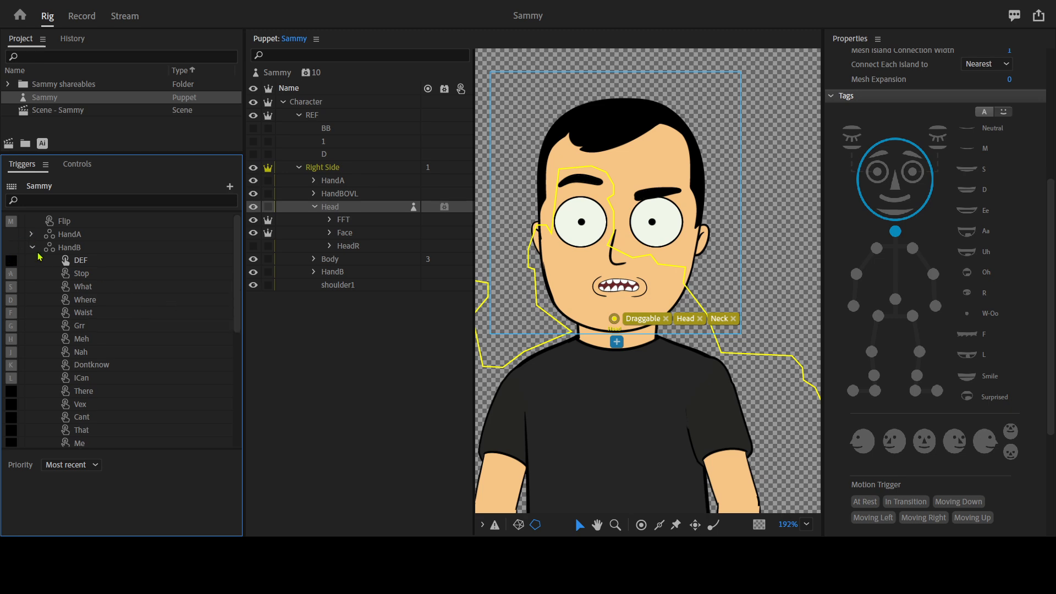
pyautogui.click(32, 247)
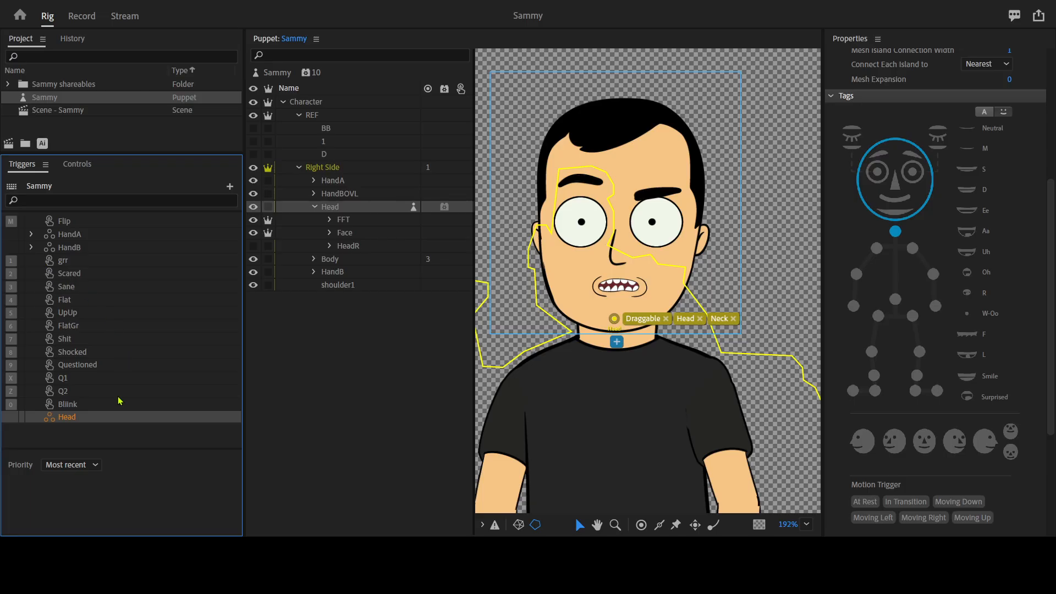
pyautogui.hotkey('ctrl', 'z')
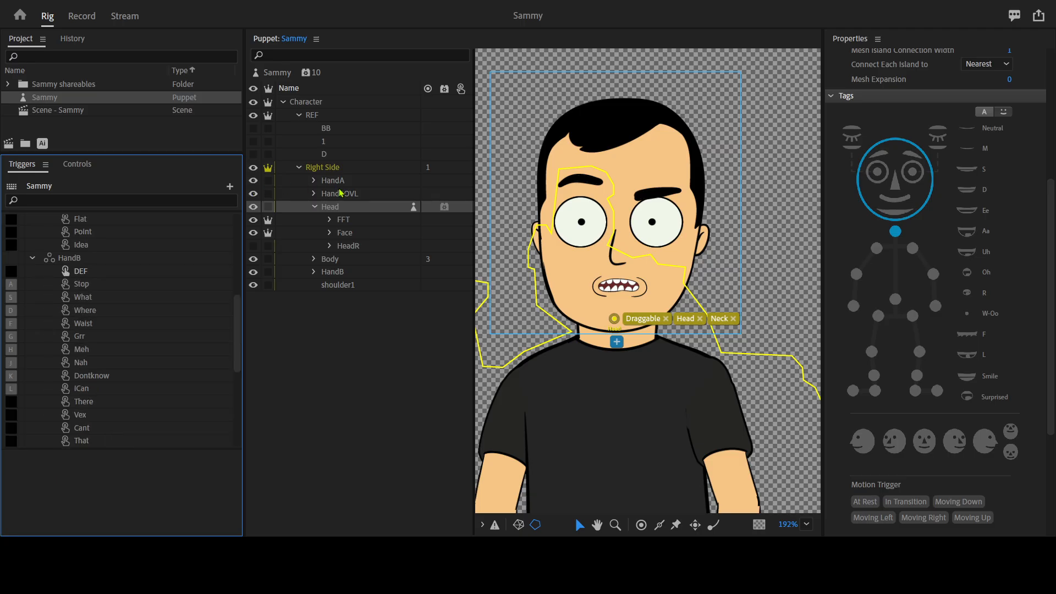
# Add a swap set named Head to the Head sub-puppet's own triggers.
pyautogui.click(359, 225)
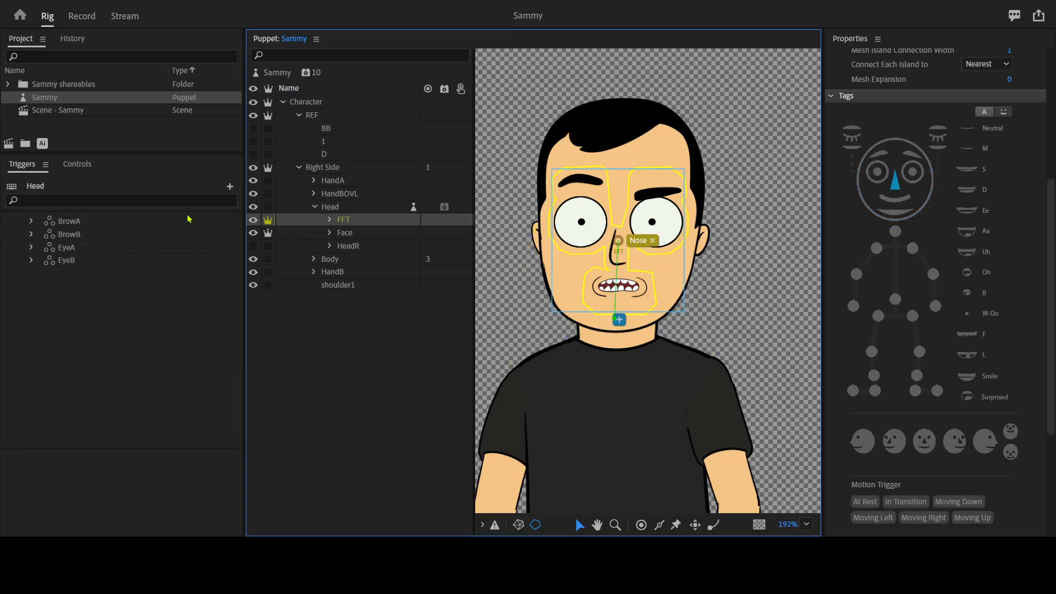
pyautogui.click(230, 187)
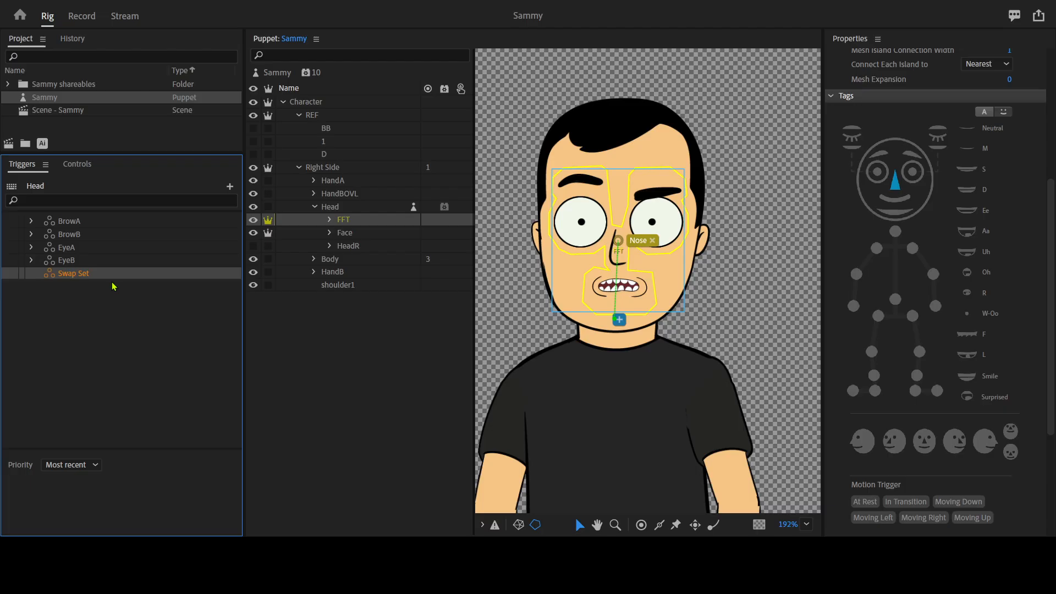
pyautogui.press('Return')
pyautogui.write('H')
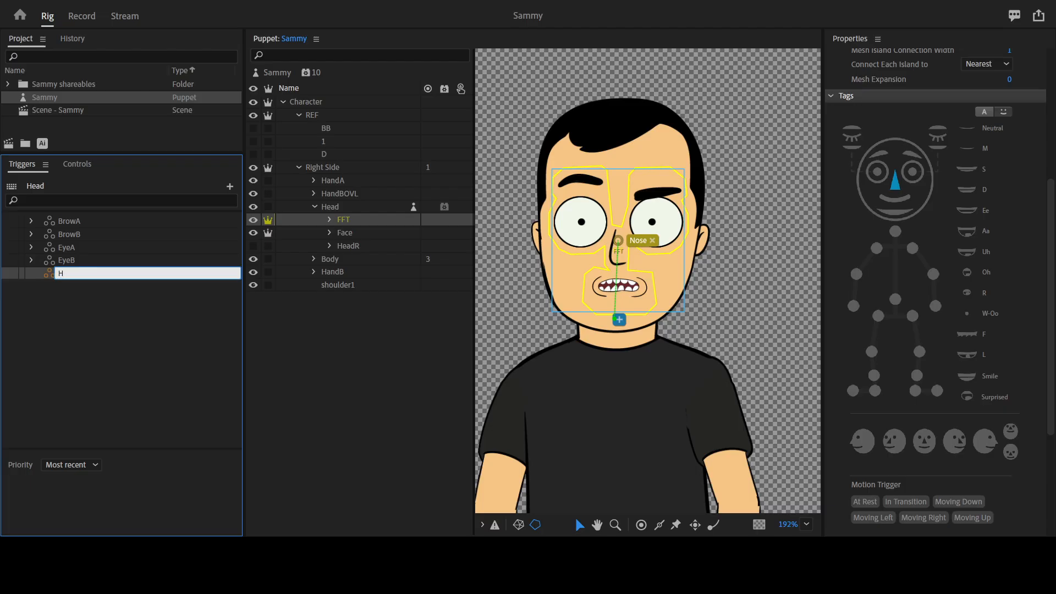
pyautogui.write('ead')
pyautogui.press('Escape')
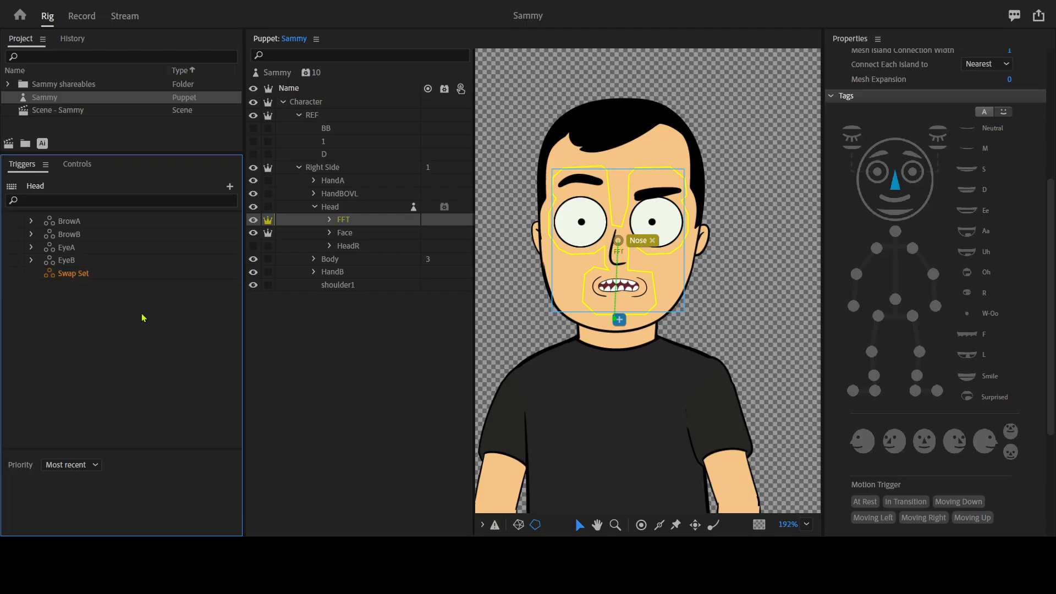
# Add the FFT, Face and HeadR layers to the Head swap set as triggers and enable Latch on them.
pyautogui.click(349, 222)
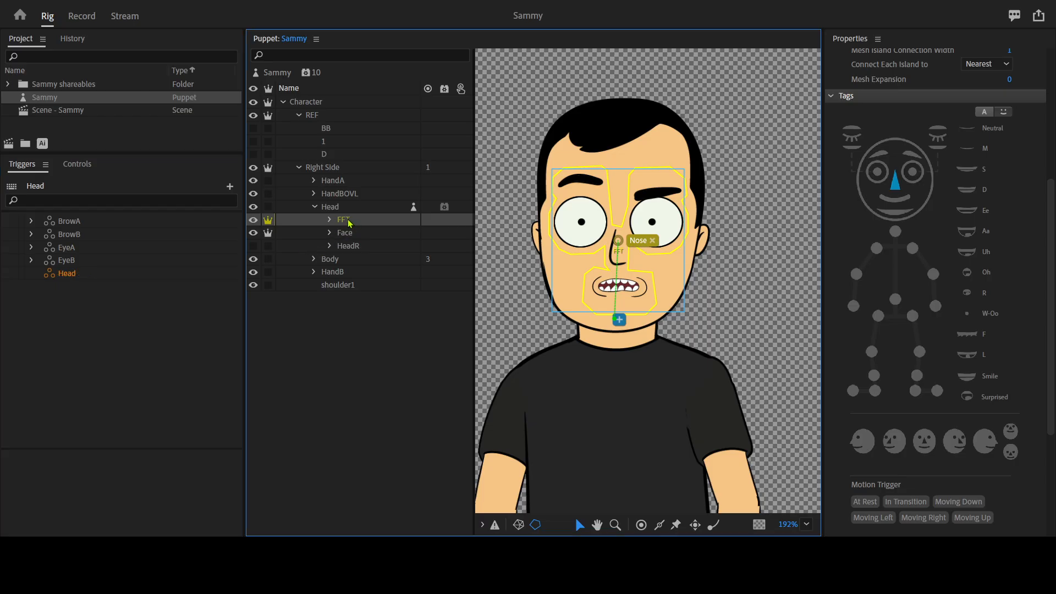
pyautogui.keyDown('shift'); pyautogui.click(347, 246); pyautogui.keyUp('shift')
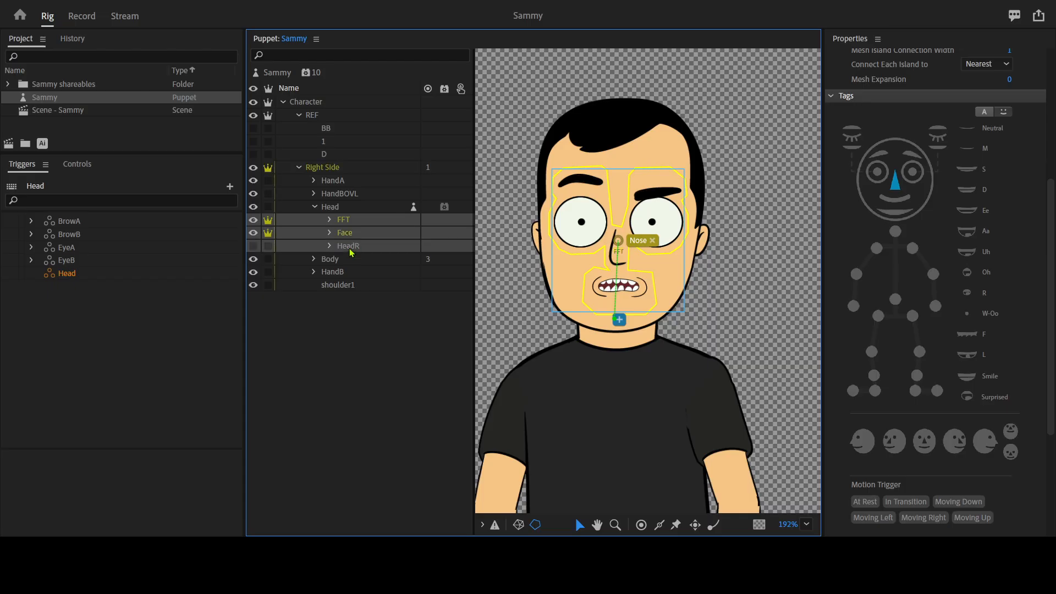
pyautogui.moveTo(351, 226); pyautogui.dragTo(105, 283)
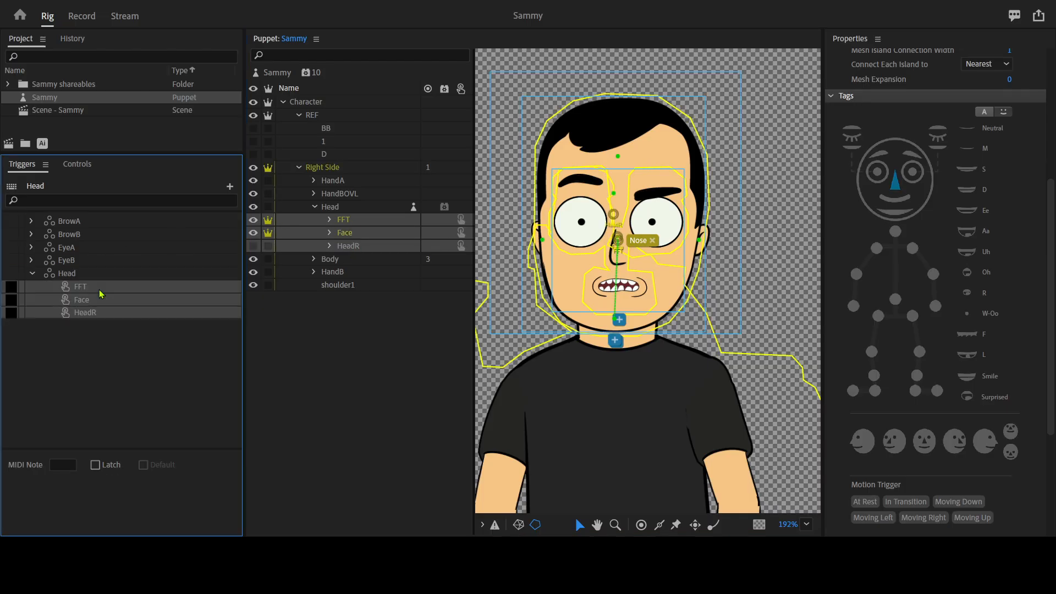
pyautogui.click(94, 466)
# Merge the FFT trigger into the Face trigger of the Head swap set so one trigger controls both layers.
pyautogui.click(86, 298)
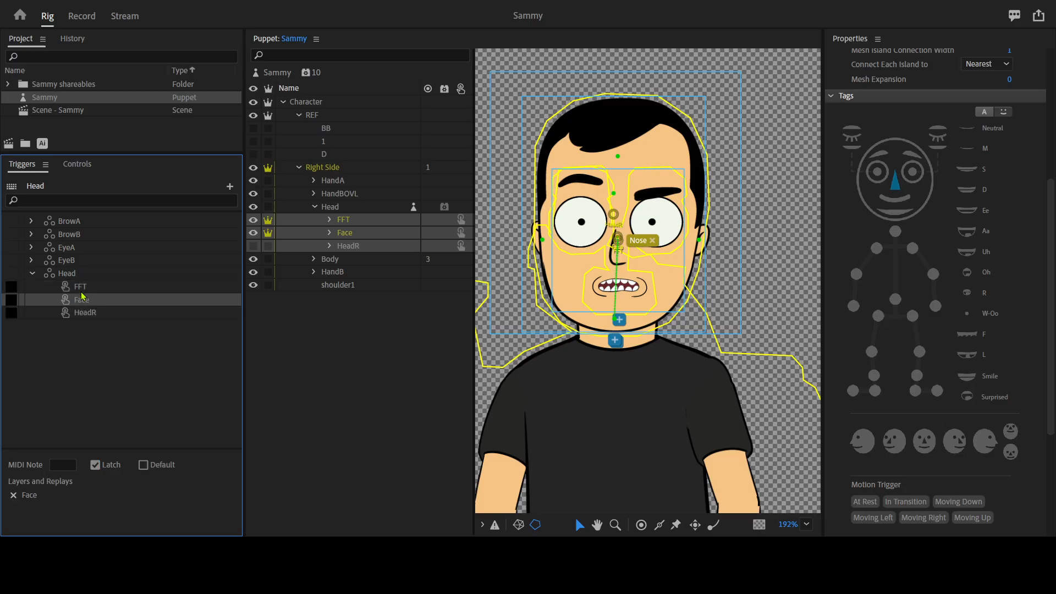
pyautogui.click(82, 289)
pyautogui.moveTo(87, 288); pyautogui.dragTo(83, 299)
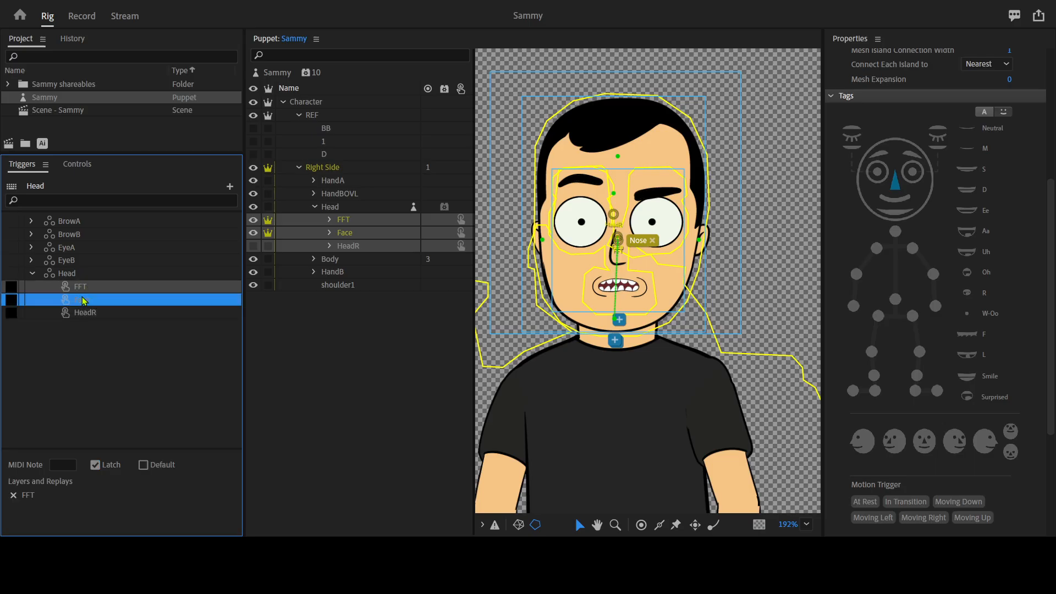
pyautogui.click(353, 225)
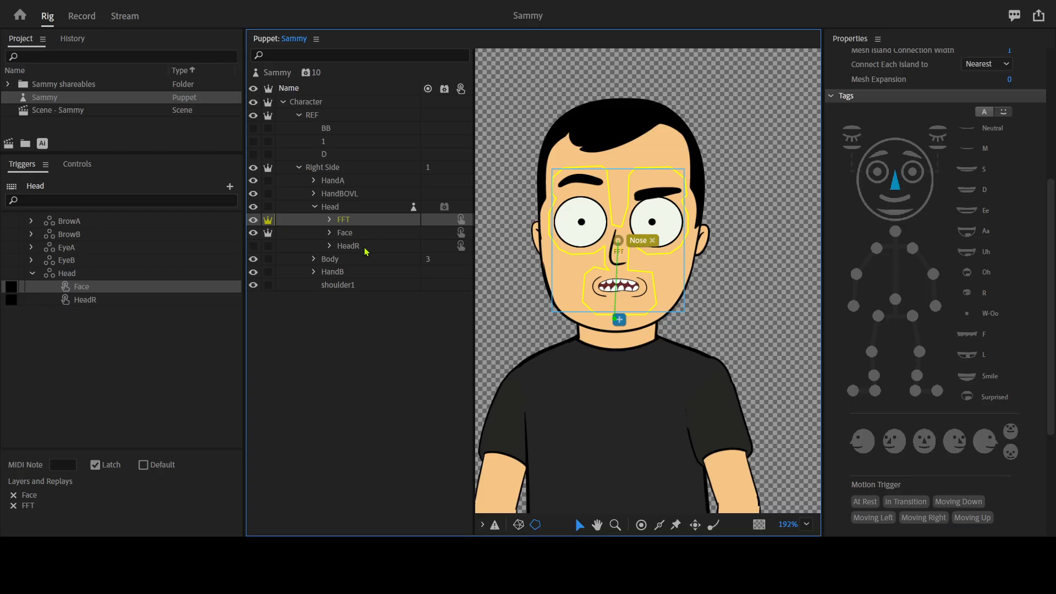
# Rename the combined Face trigger to HeadF and make it the Head swap set's default.
pyautogui.click(92, 287)
pyautogui.doubleClick(118, 287)
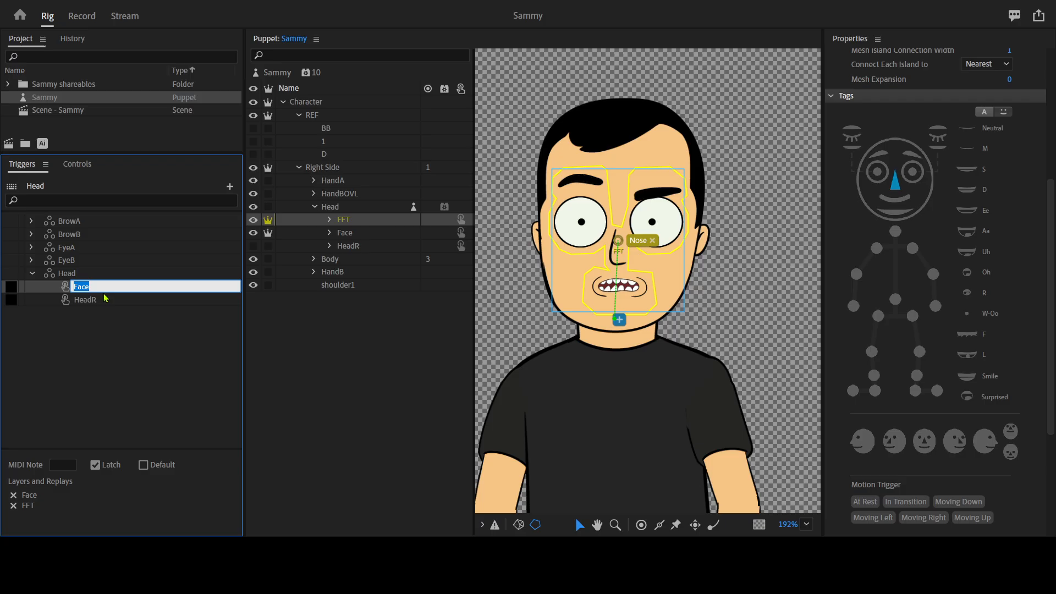
pyautogui.write('HeadF')
pyautogui.press('Escape')
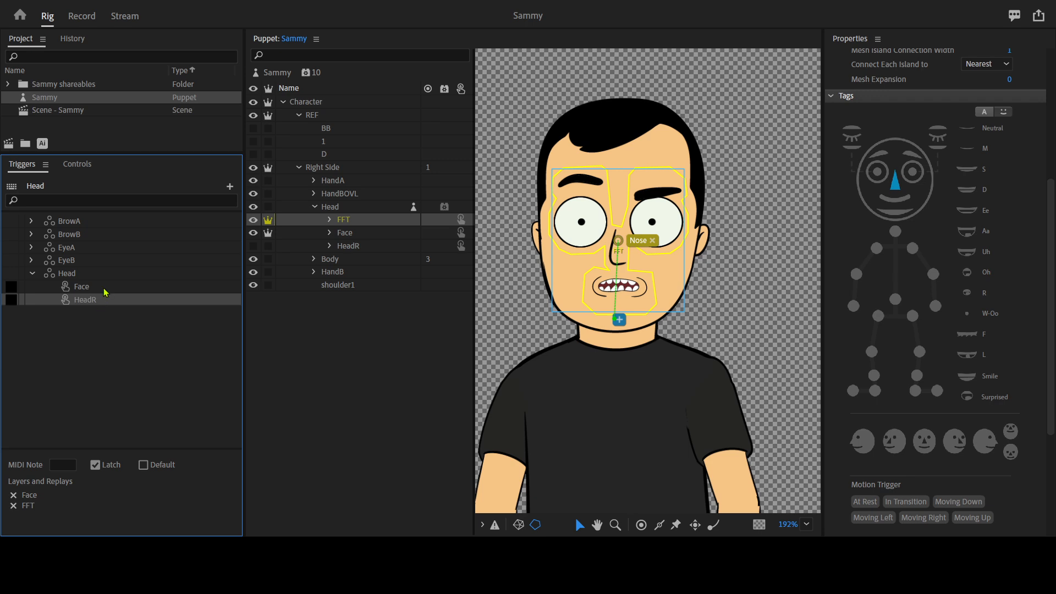
pyautogui.click(103, 289)
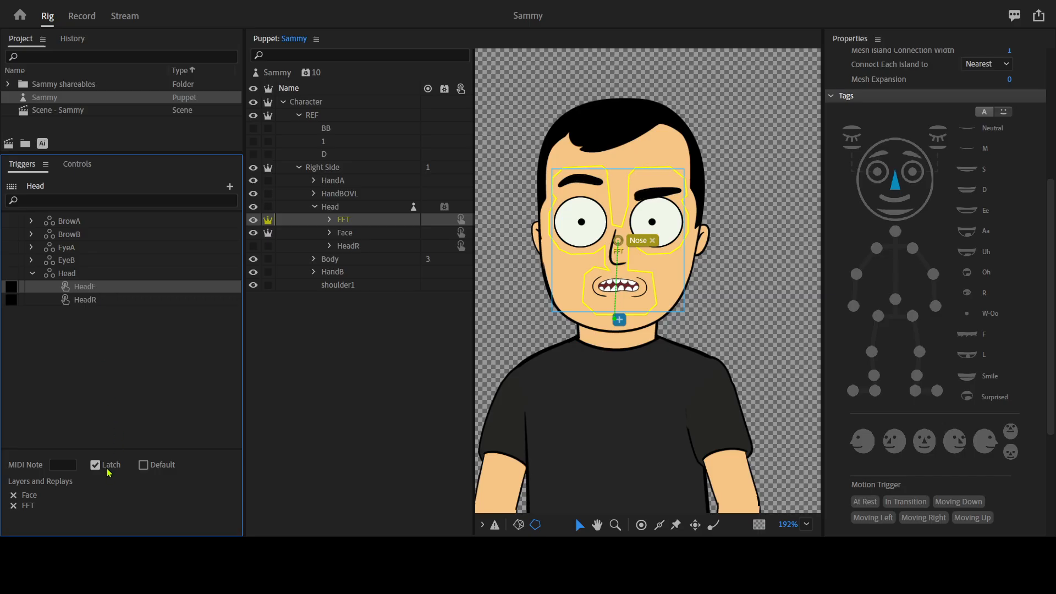
# Assign the letter C as the trigger key for HeadR.
pyautogui.click(9, 299)
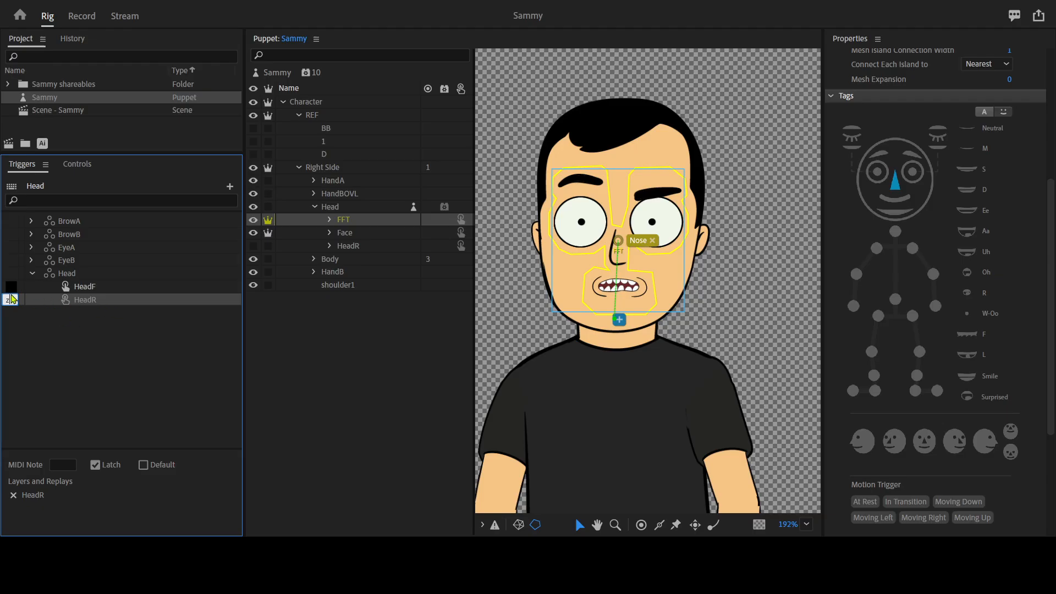
pyautogui.moveTo(14, 298); pyautogui.dragTo(5, 304)
pyautogui.write('c')
pyautogui.press('c')
# Show the HeadR layer in place of the front FFT and Face layers, and expand HeadR and its FFT group.
pyautogui.click(255, 252)
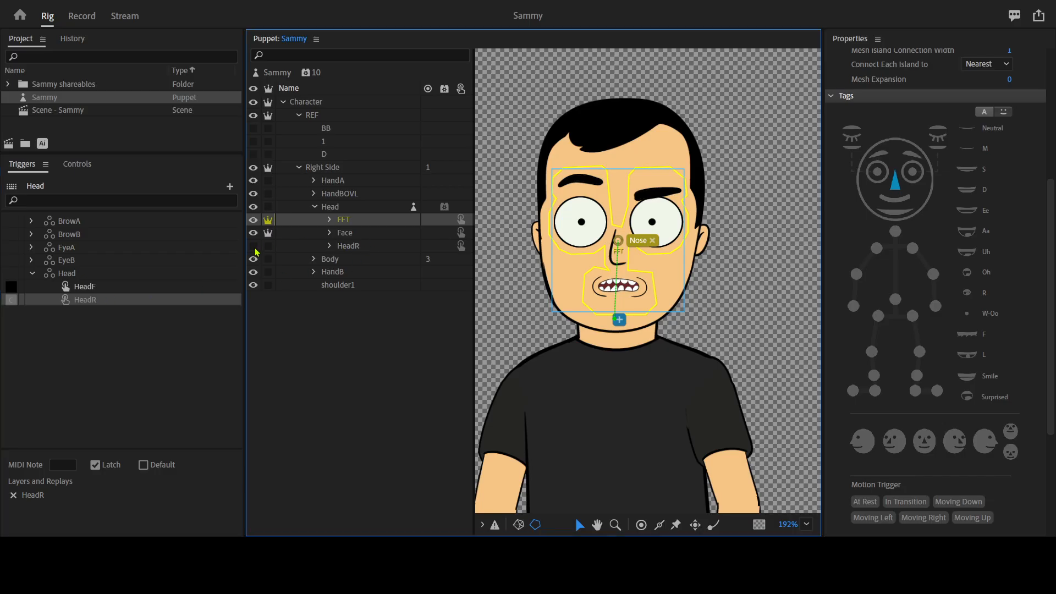
pyautogui.click(255, 251)
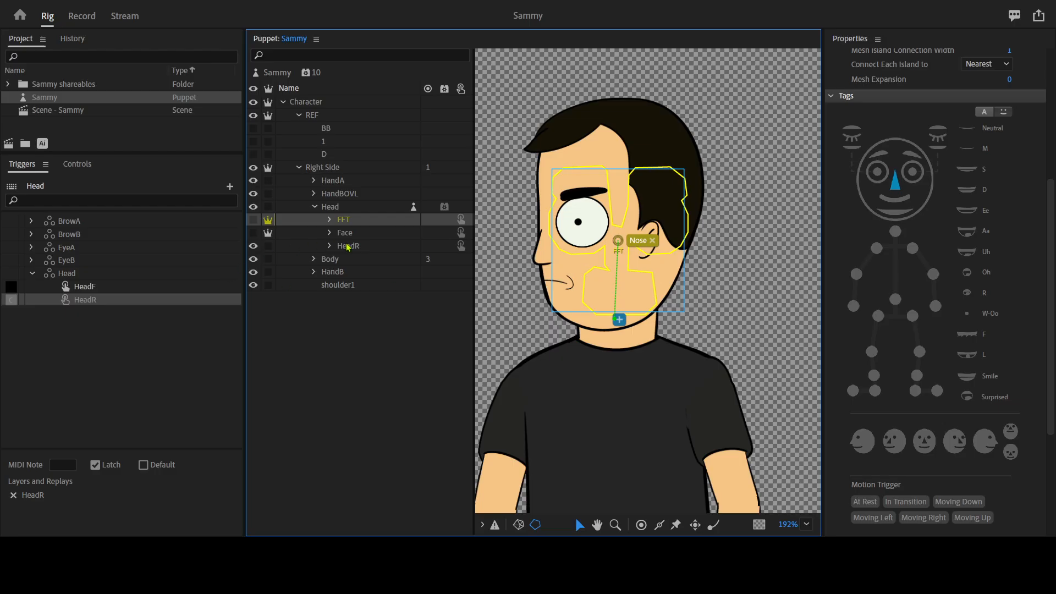
pyautogui.click(329, 245)
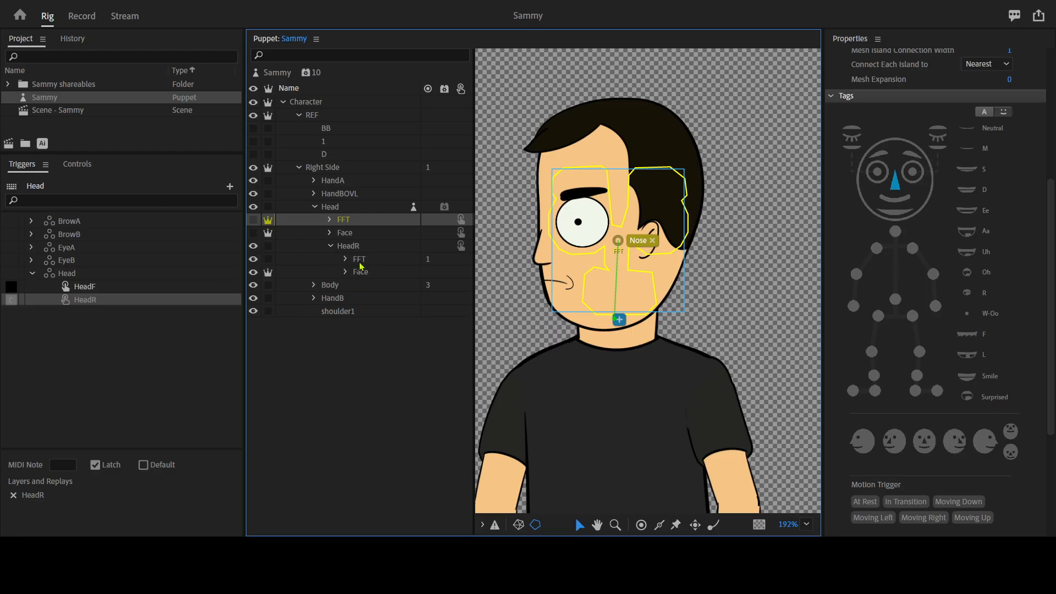
pyautogui.click(363, 275)
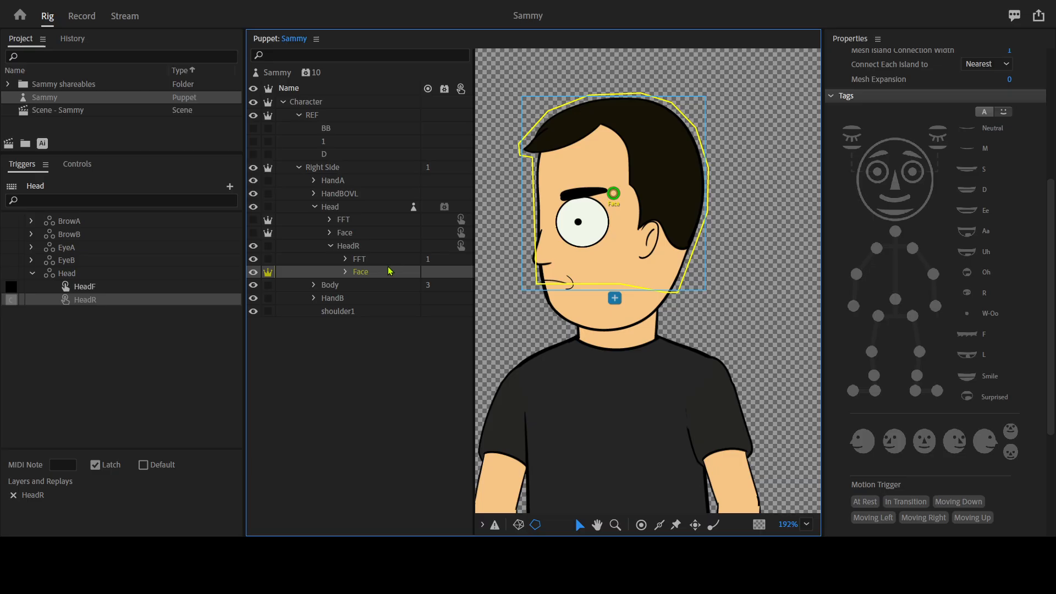
pyautogui.click(346, 259)
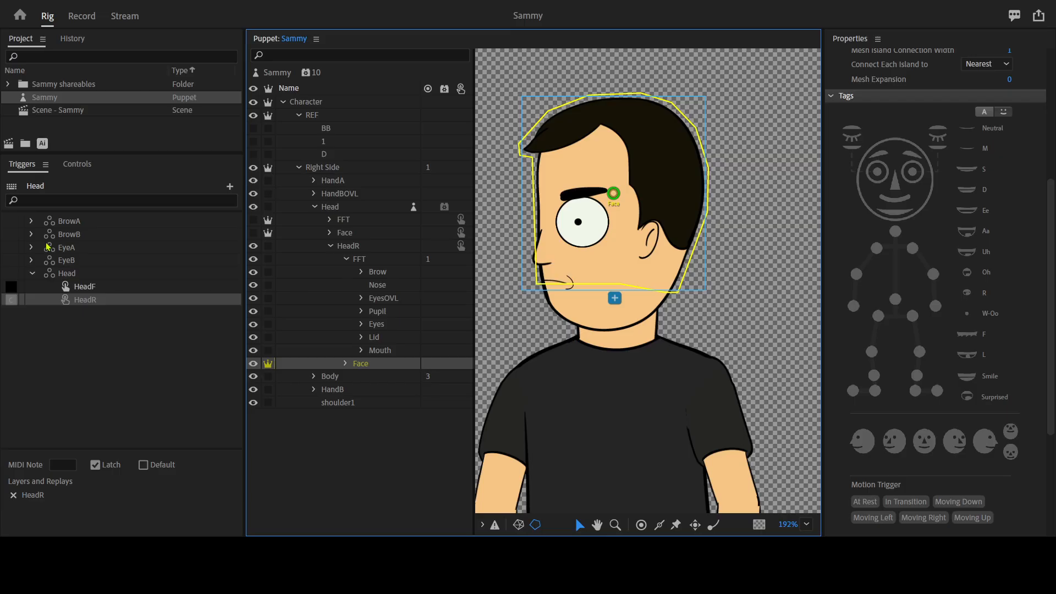
# Add the Default brow layer from HeadR's BrowA group to the Default trigger of the BrowA swap set.
pyautogui.click(31, 221)
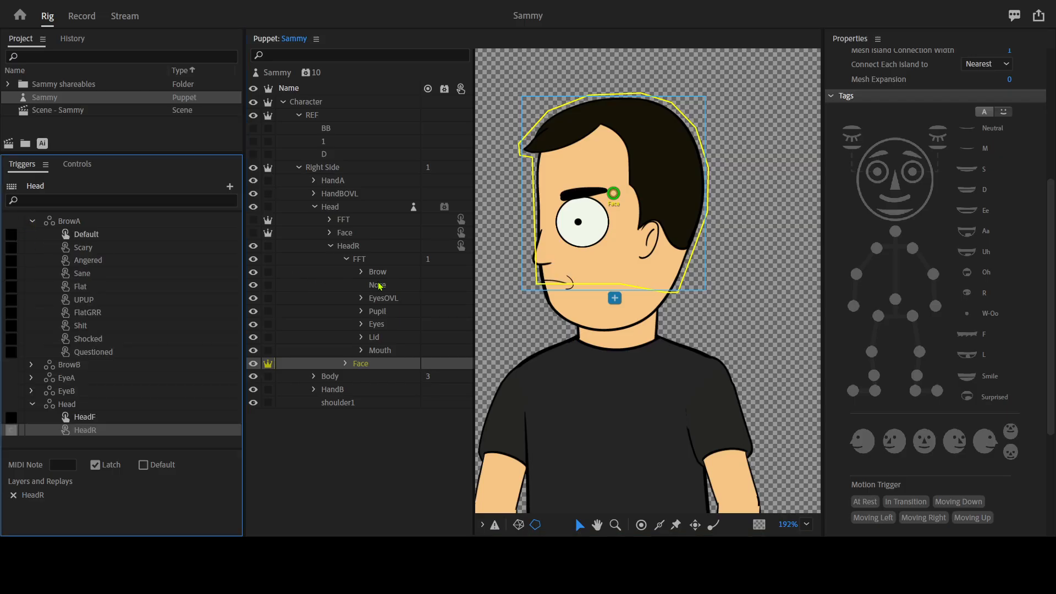
pyautogui.click(362, 271)
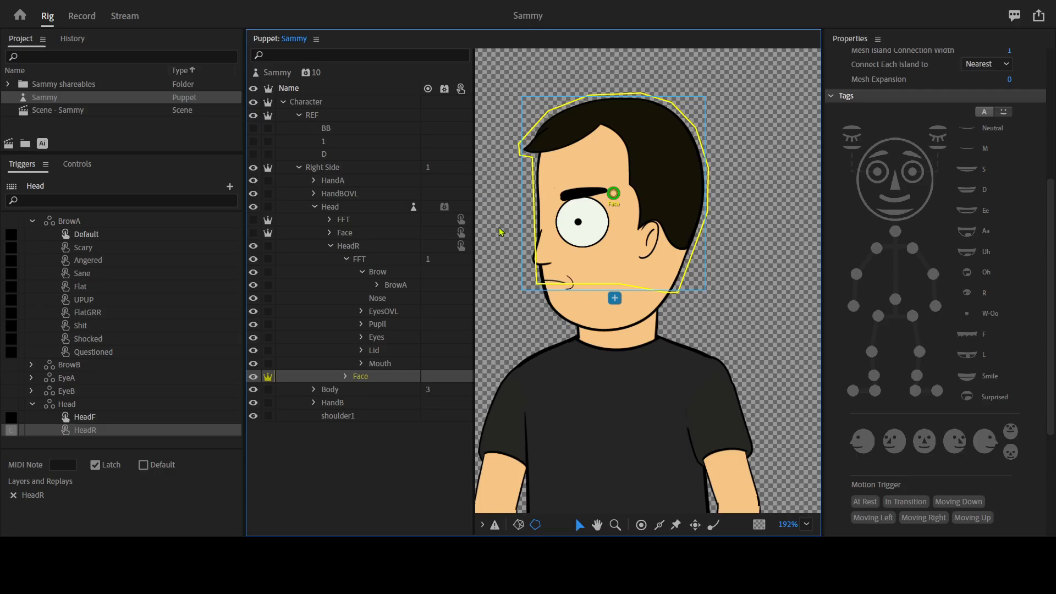
pyautogui.click(377, 285)
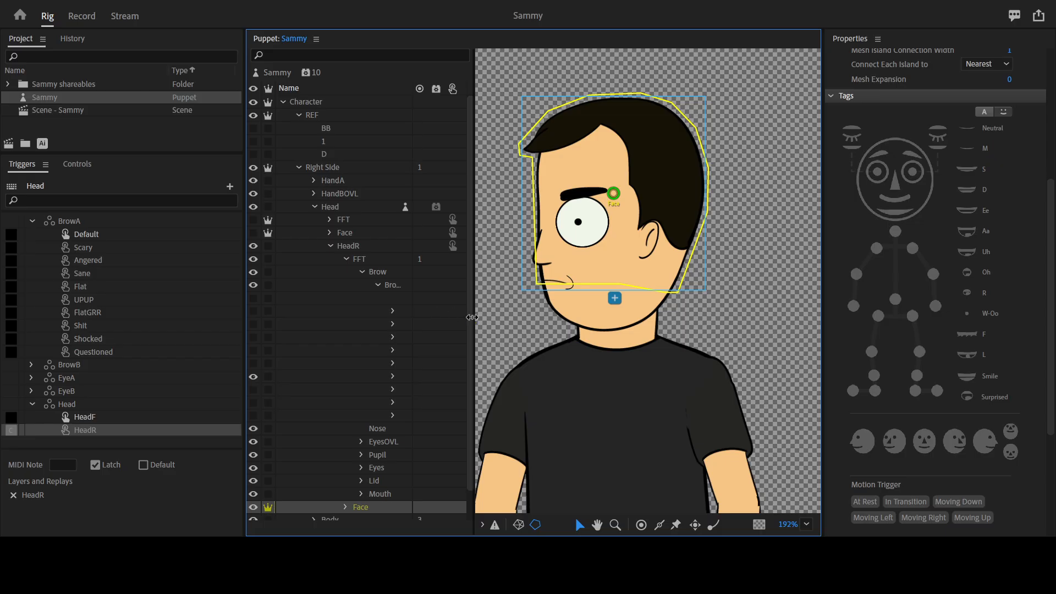
pyautogui.moveTo(472, 318); pyautogui.dragTo(499, 317)
pyautogui.click(413, 312)
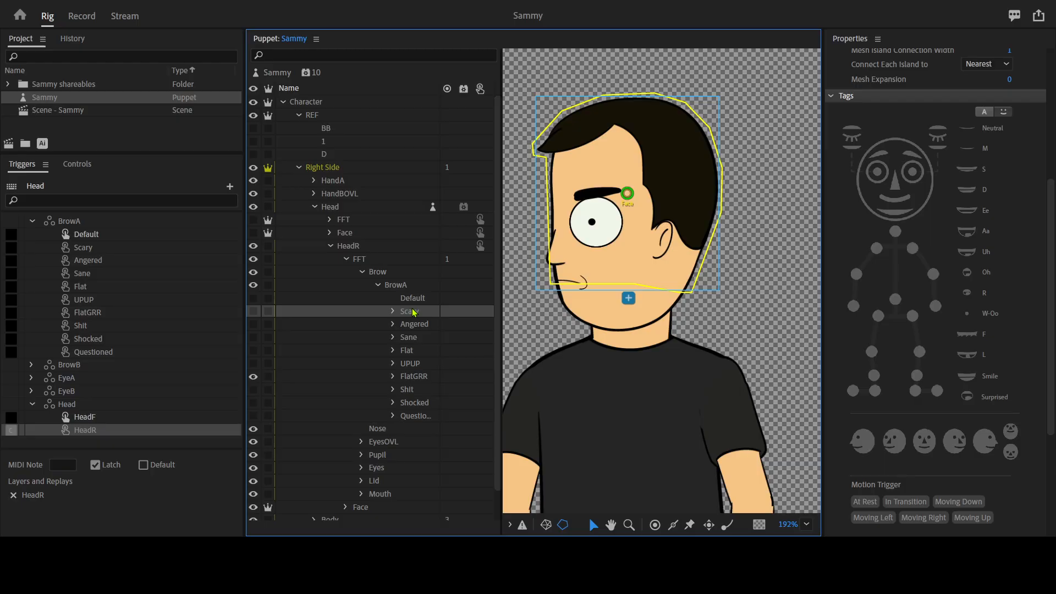
pyautogui.click(413, 298)
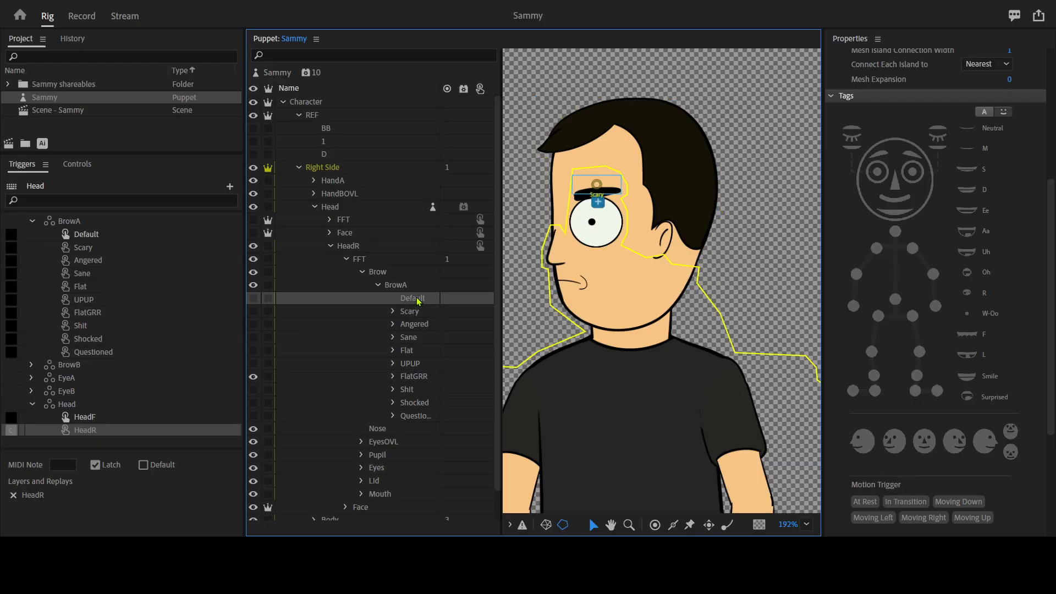
pyautogui.moveTo(412, 297); pyautogui.dragTo(145, 243)
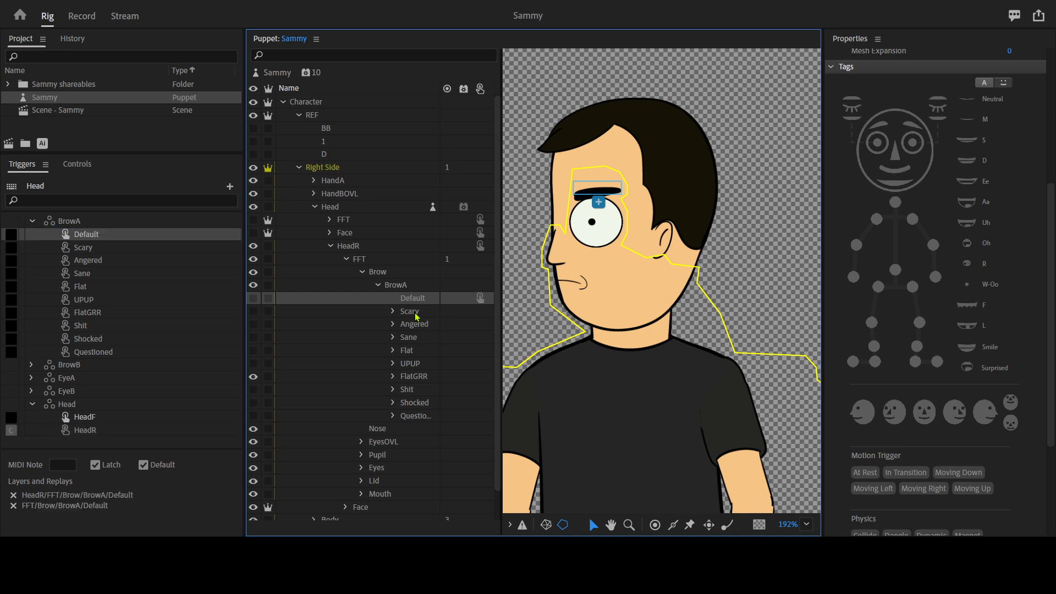
# Add HeadR's Scary through Questioned brow layers to the matching triggers of the BrowA swap set.
pyautogui.moveTo(413, 314); pyautogui.dragTo(131, 247)
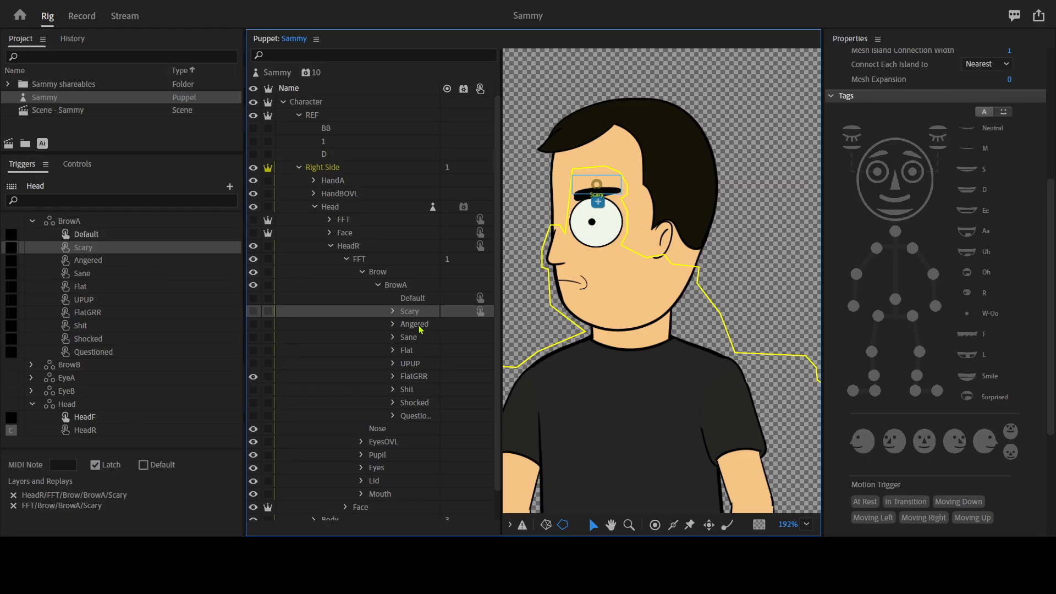
pyautogui.moveTo(420, 329)
pyautogui.mouseDown()
pyautogui.moveTo(122, 278)
pyautogui.moveTo(112, 267)
pyautogui.moveTo(198, 299)
pyautogui.moveTo(419, 346)
pyautogui.mouseUp()
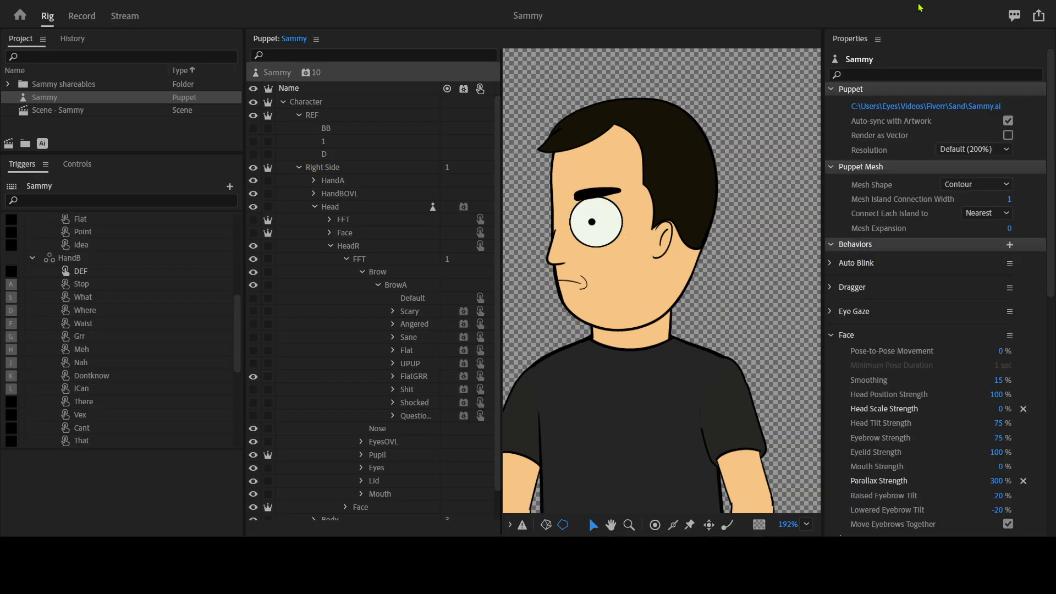
# Inspect the numbered frame layers inside HeadR's Scary brow group.
pyautogui.click(393, 313)
pyautogui.click(393, 313)
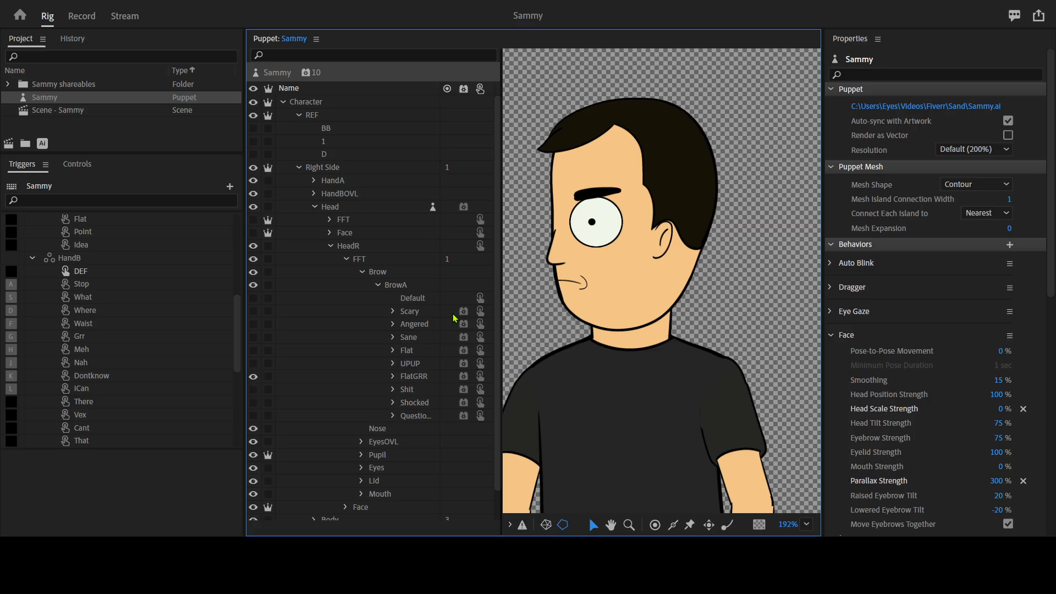
pyautogui.click(419, 316)
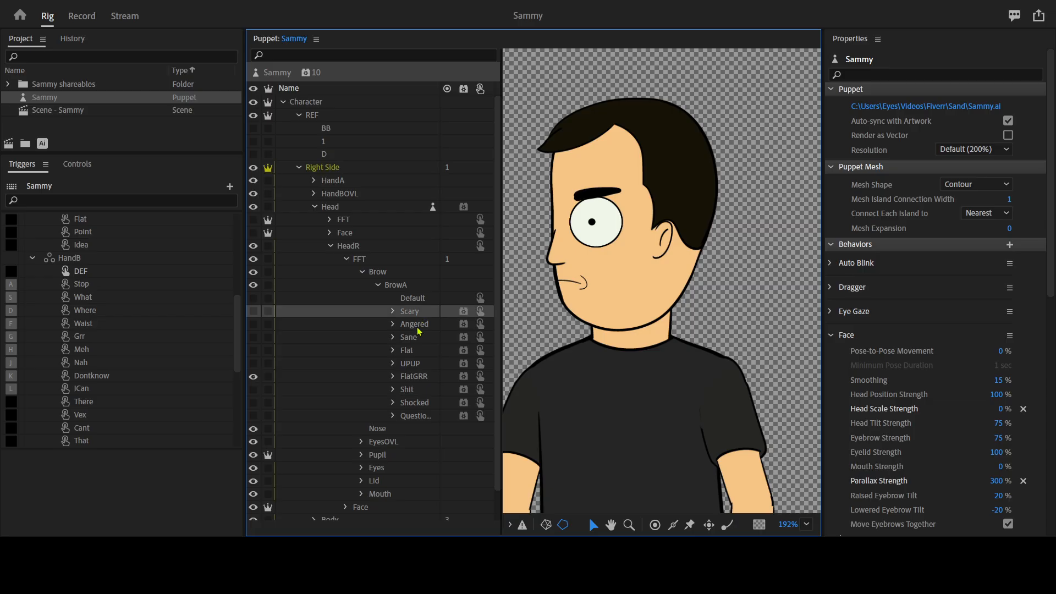
pyautogui.click(392, 311)
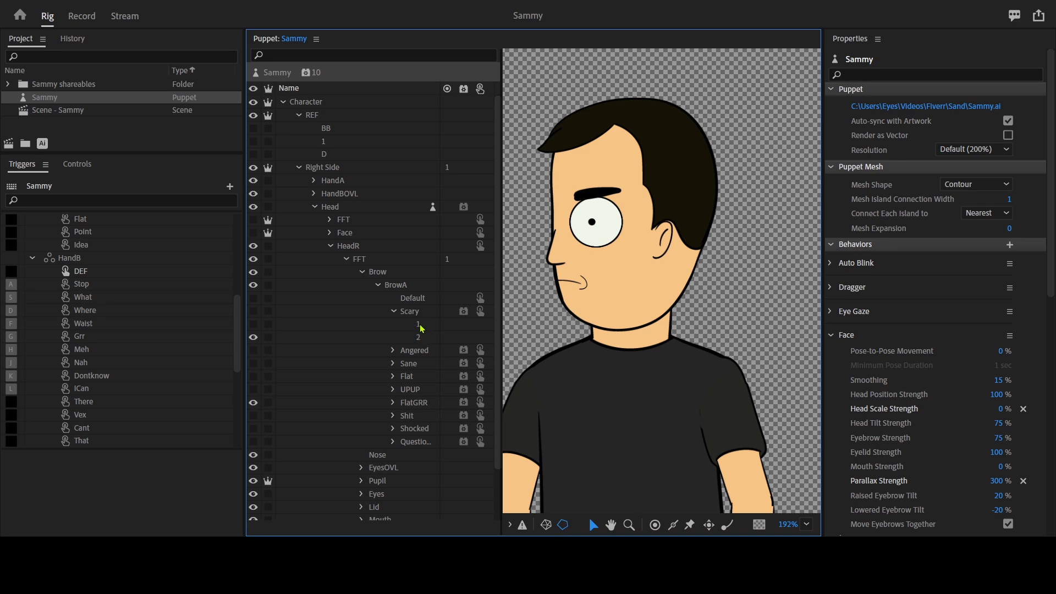
pyautogui.click(420, 338)
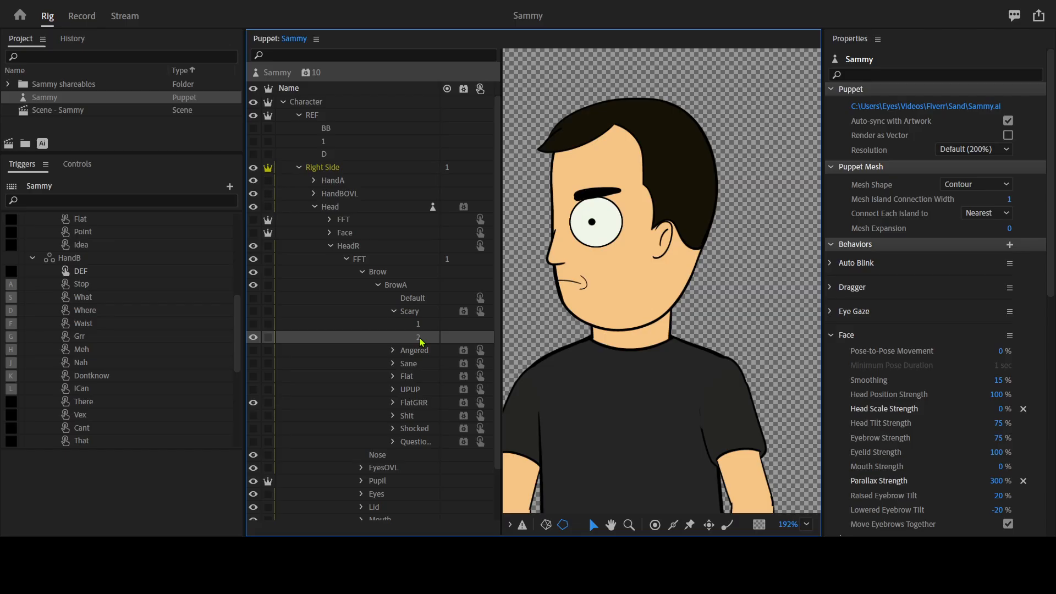
pyautogui.click(393, 312)
# Collapse the HeadR layer together with its nested BrowA, Brow and FFT groups.
pyautogui.click(377, 284)
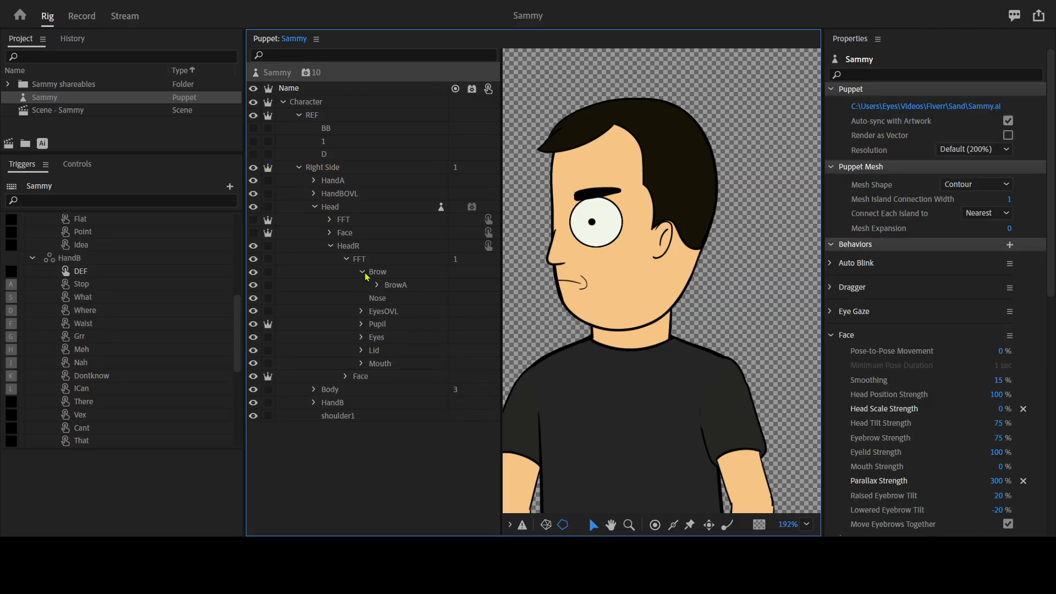
pyautogui.click(362, 272)
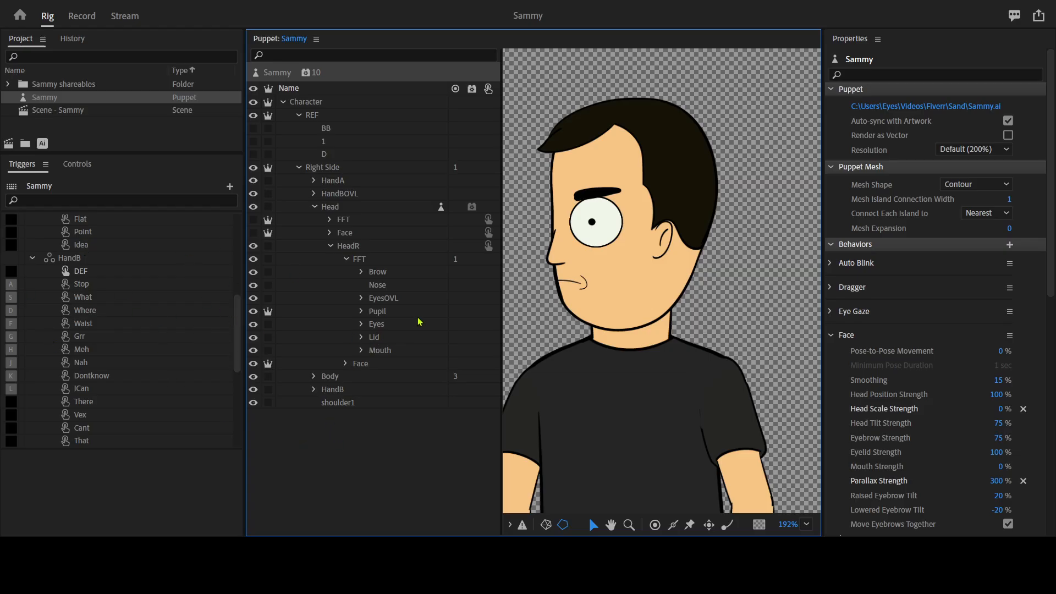
pyautogui.click(347, 259)
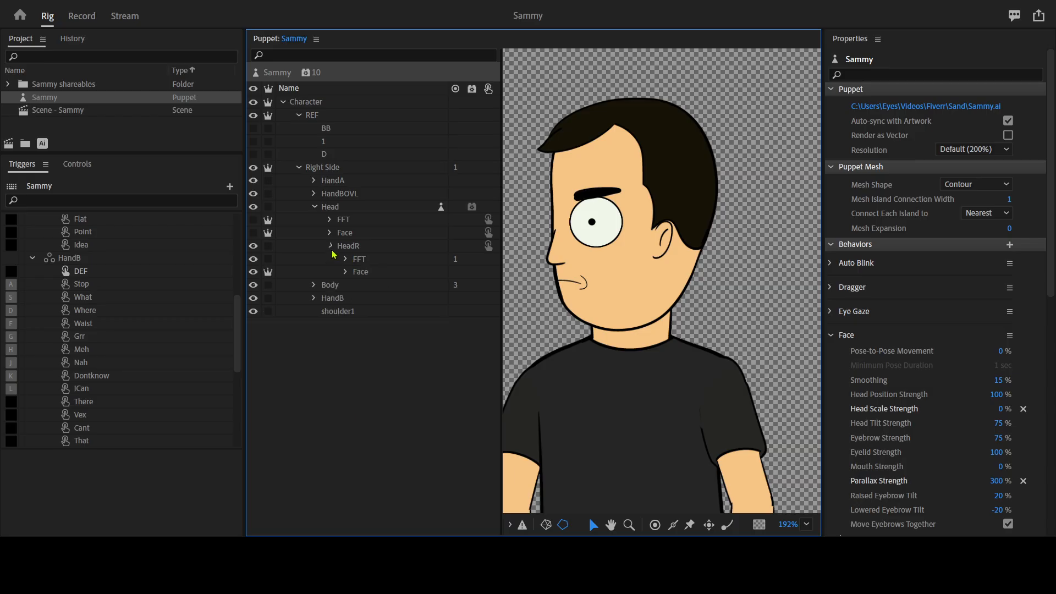
pyautogui.click(331, 246)
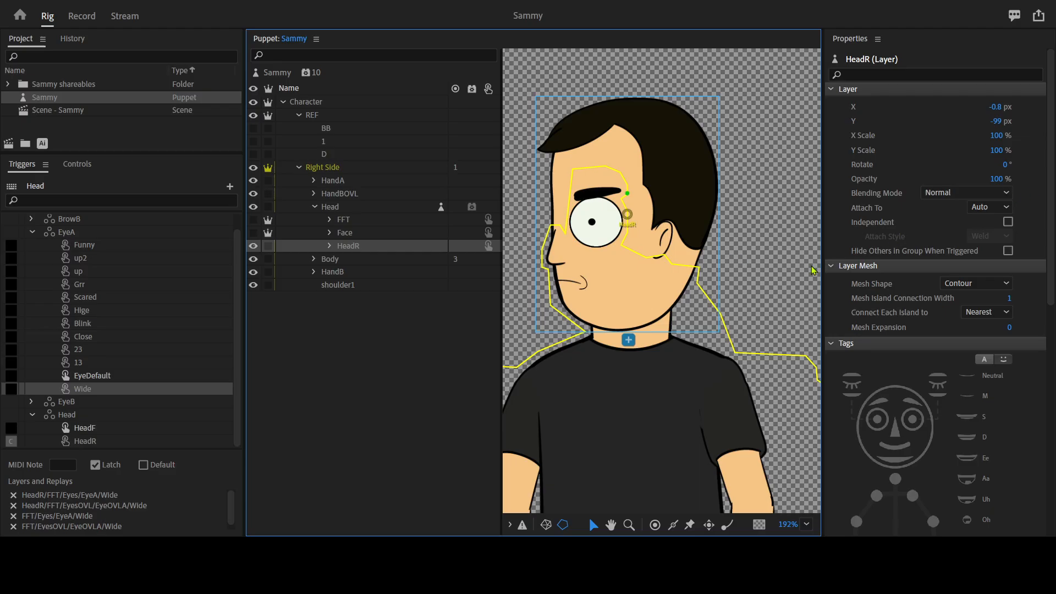
# Duplicate the HeadR layer inside the Head group and rename the copy HeadL.
pyautogui.scroll(-10, 854, 455)
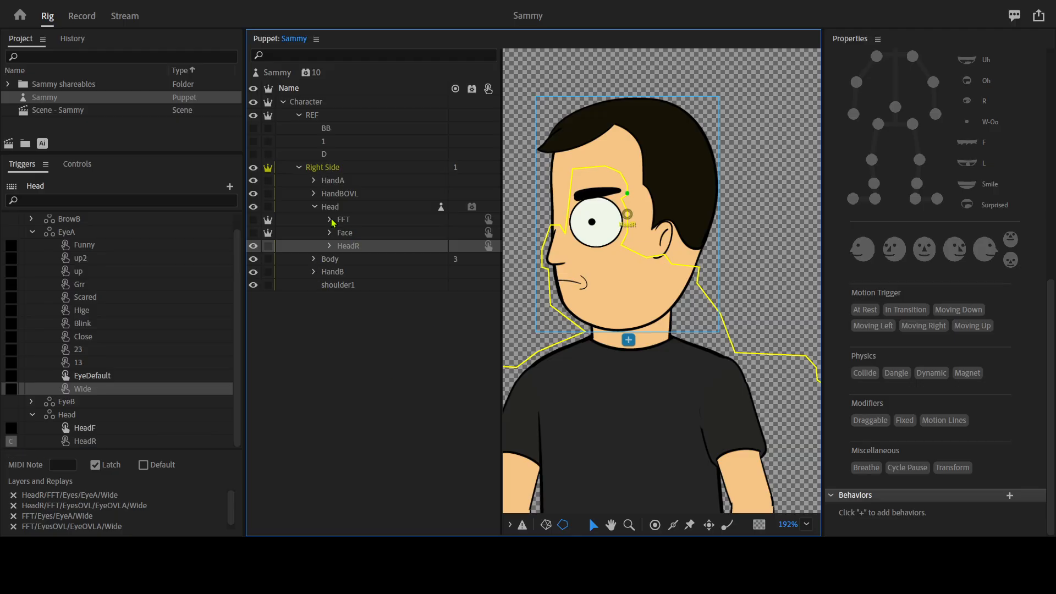
pyautogui.click(346, 207)
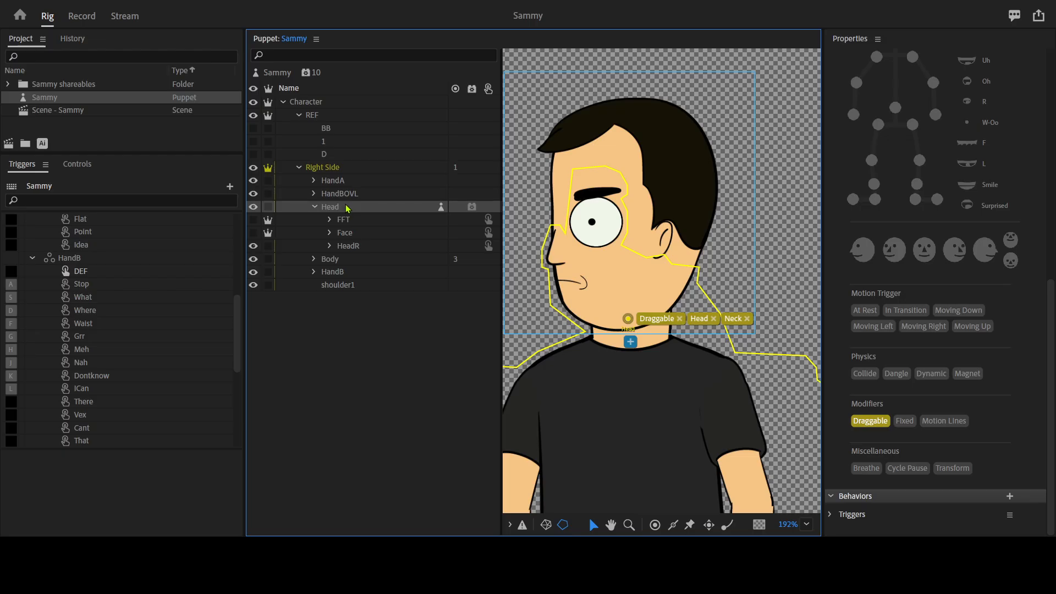
pyautogui.click(314, 207)
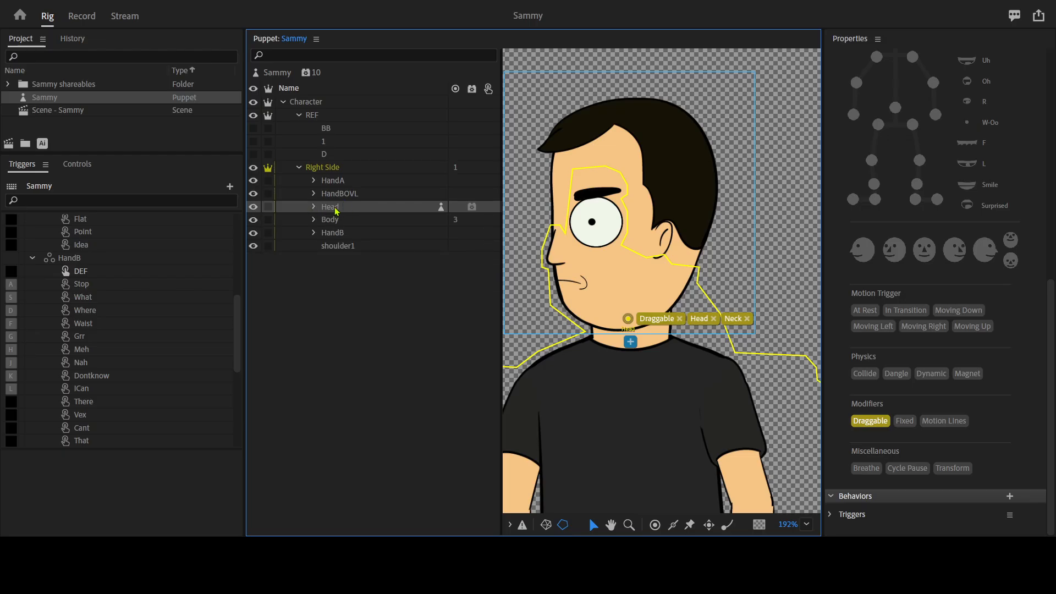
pyautogui.click(314, 207)
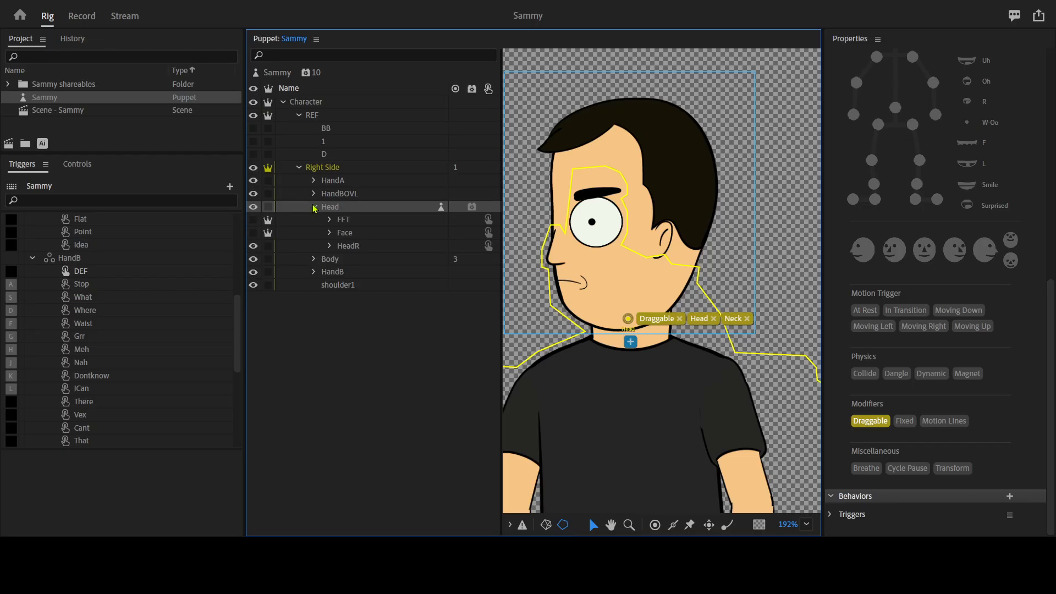
pyautogui.click(350, 245)
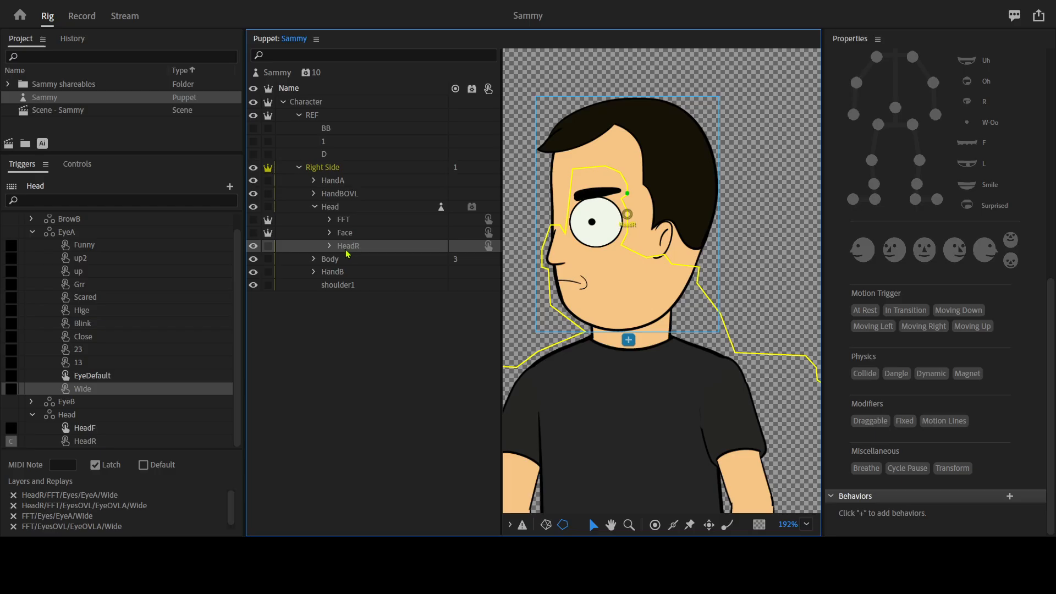
pyautogui.hotkey('ctrl', 'd')
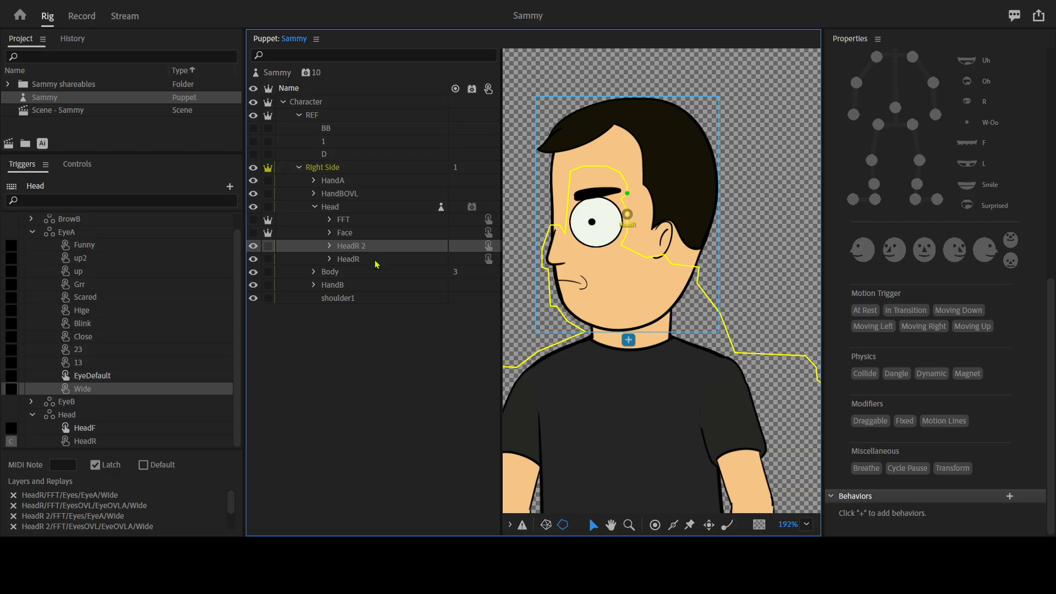
pyautogui.press('Return')
pyautogui.click(374, 246)
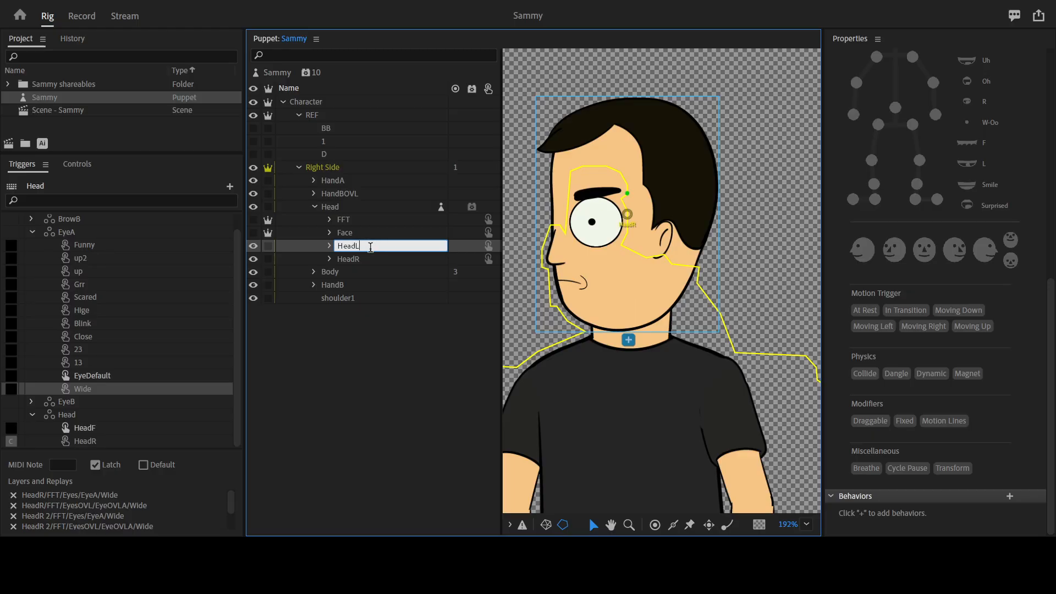
pyautogui.press('Escape')
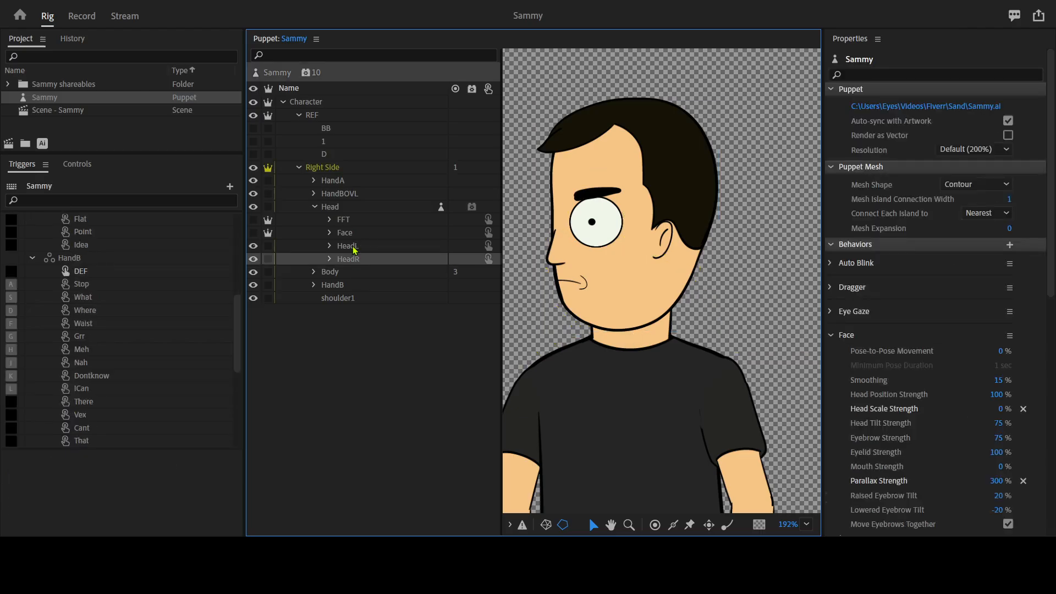
# Mirror the HeadL layer horizontally by setting its X Scale to -100%.
pyautogui.click(354, 248)
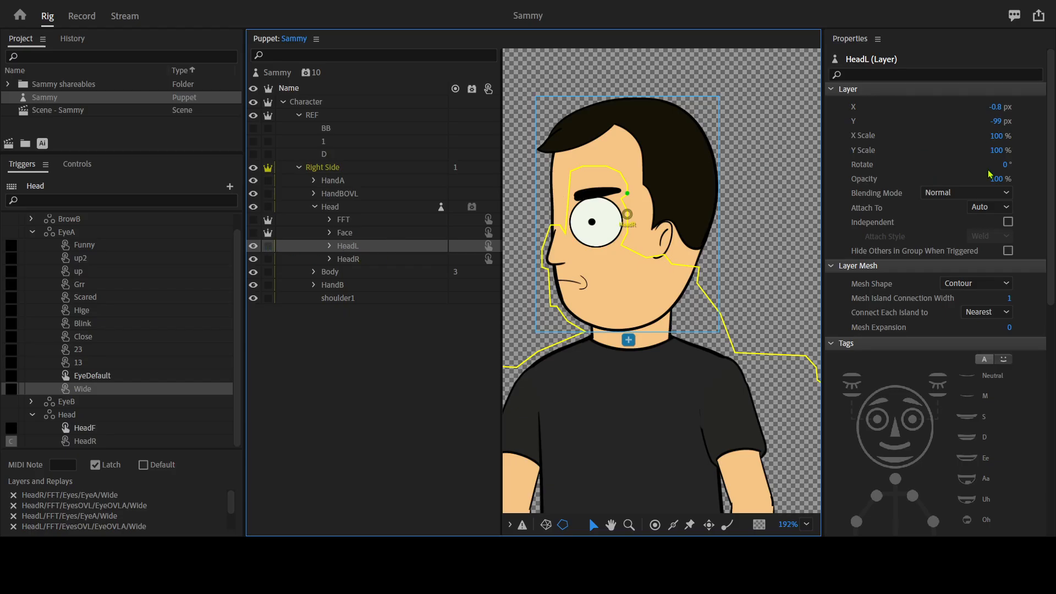
pyautogui.click(993, 136)
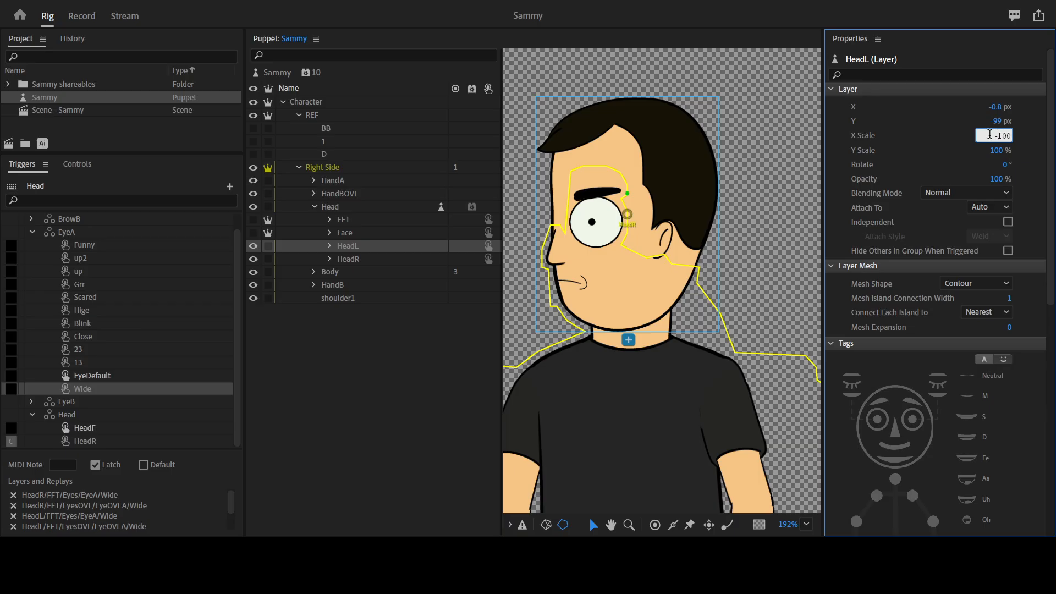
pyautogui.write('-')
pyautogui.press('Return')
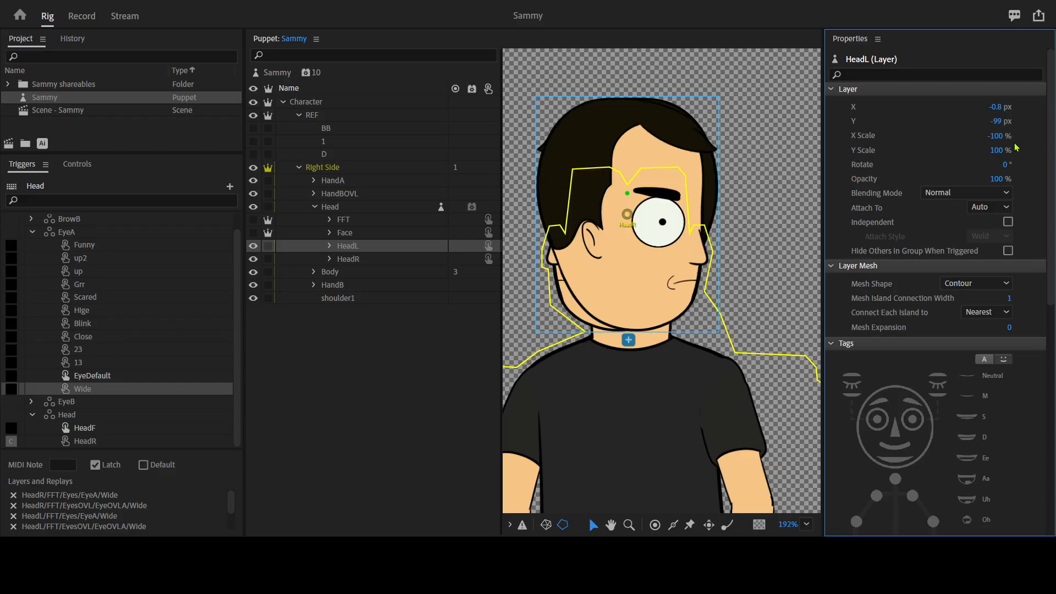
# Add the HeadL layer as a trigger in the Head swap set, with Latch enabled and V as its trigger key.
pyautogui.click(355, 245)
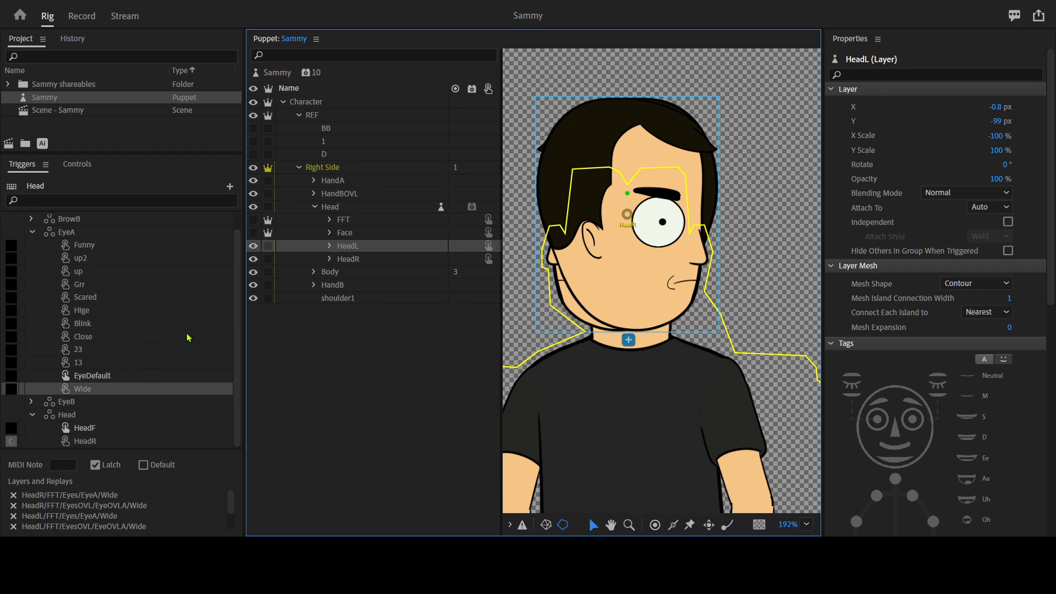
pyautogui.click(95, 442)
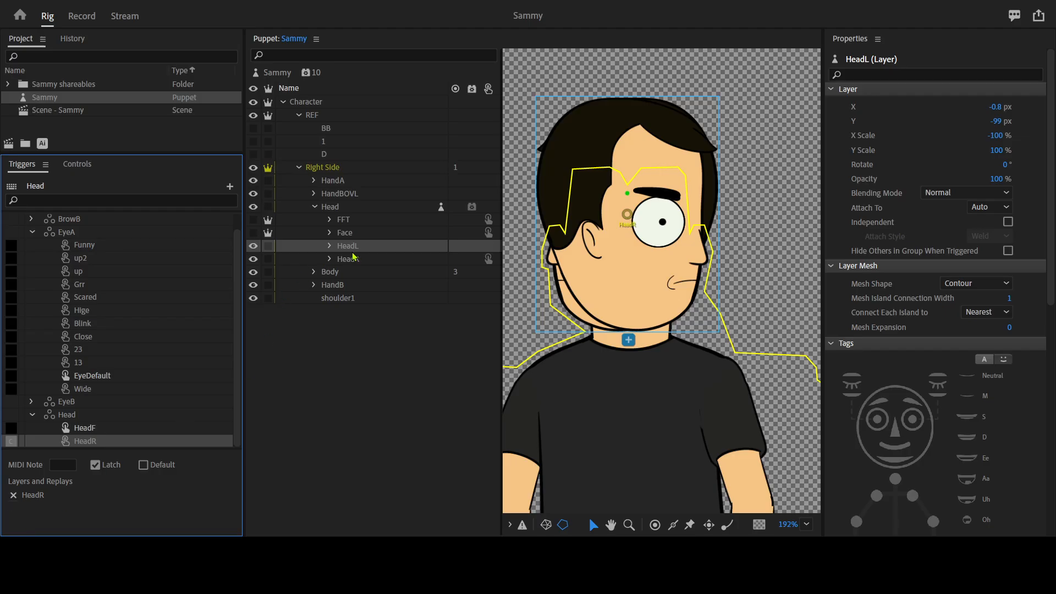
pyautogui.moveTo(355, 250); pyautogui.dragTo(141, 423)
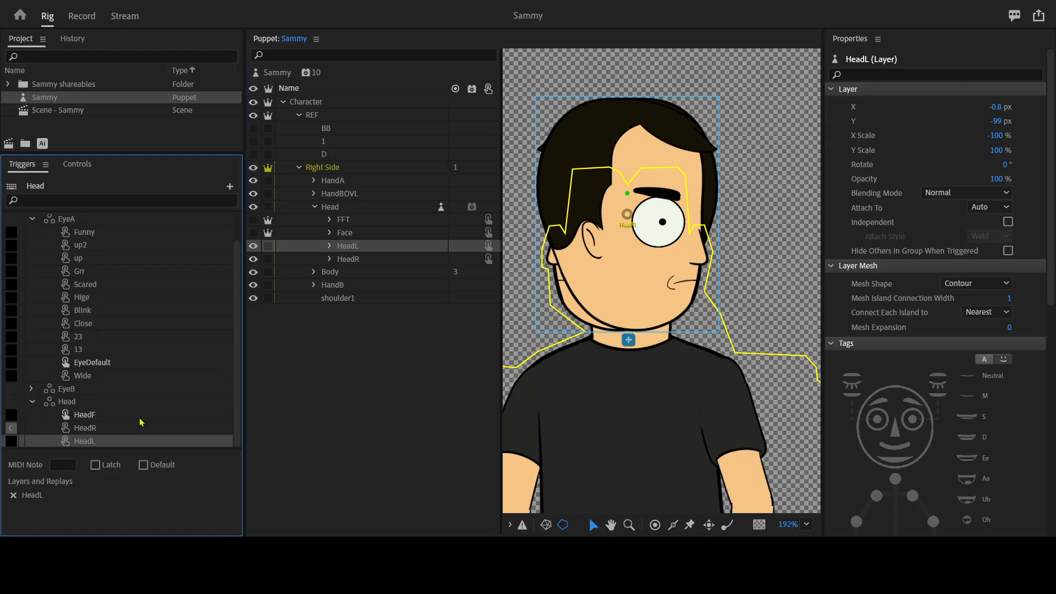
pyautogui.click(96, 465)
pyautogui.click(96, 464)
pyautogui.click(95, 464)
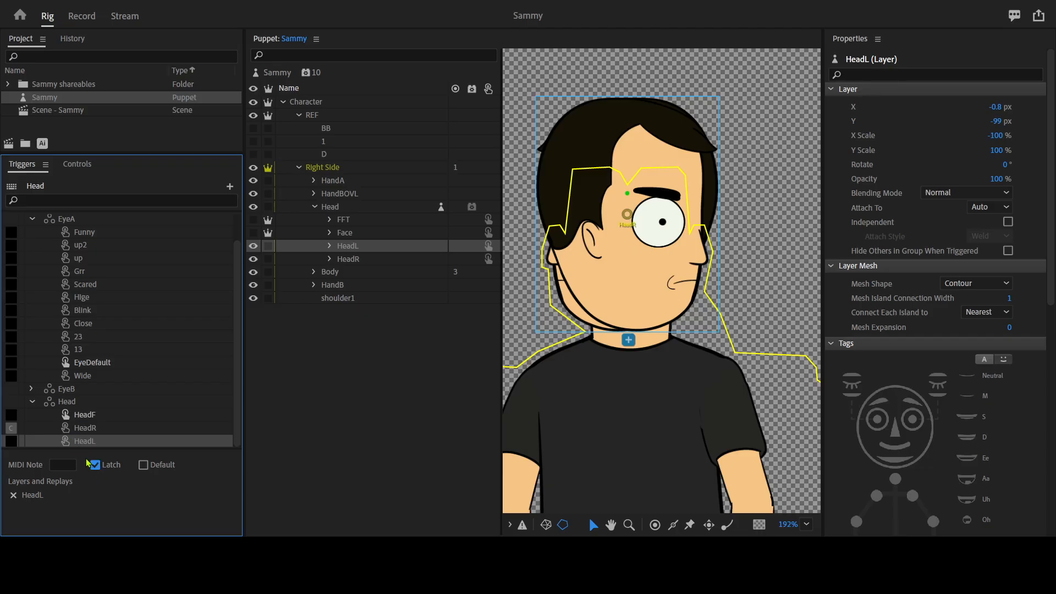
pyautogui.click(11, 441)
pyautogui.click(103, 435)
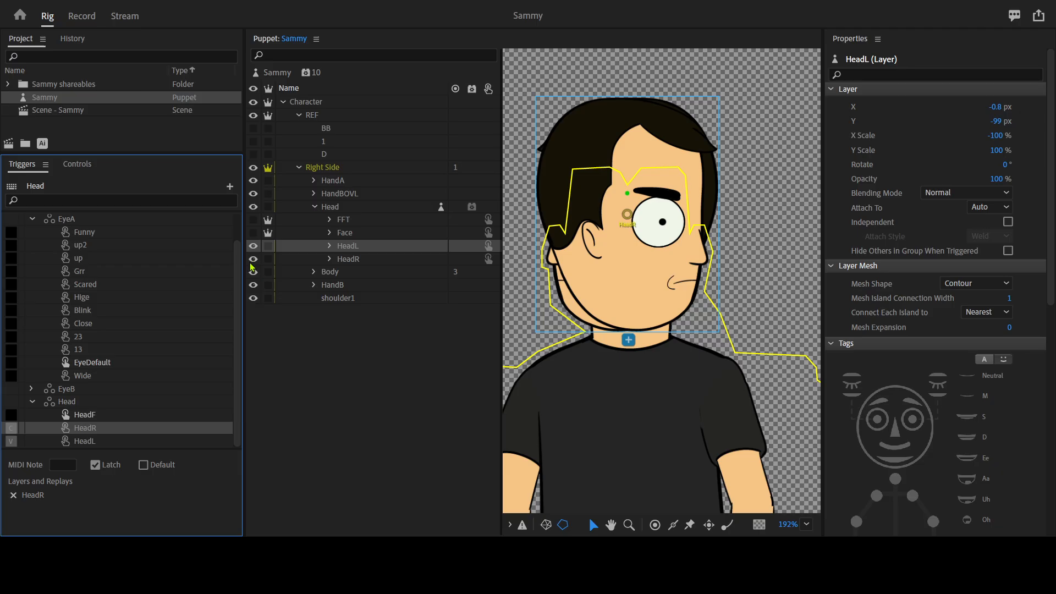
# Hide the HeadL and HeadR layers and show the front FFT and Face layers instead.
pyautogui.click(251, 268)
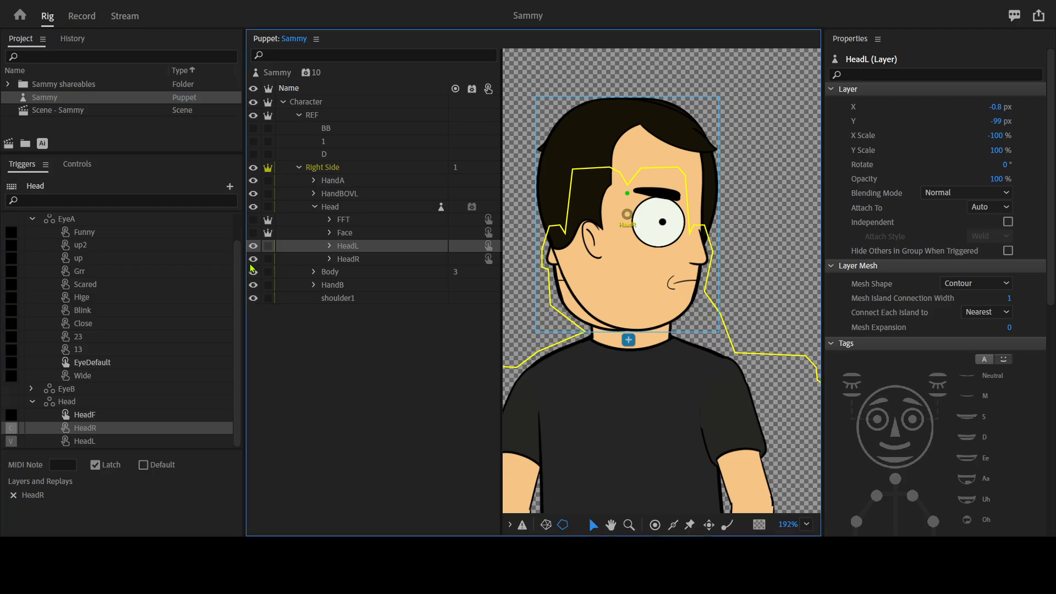
pyautogui.moveTo(253, 258); pyautogui.dragTo(253, 246)
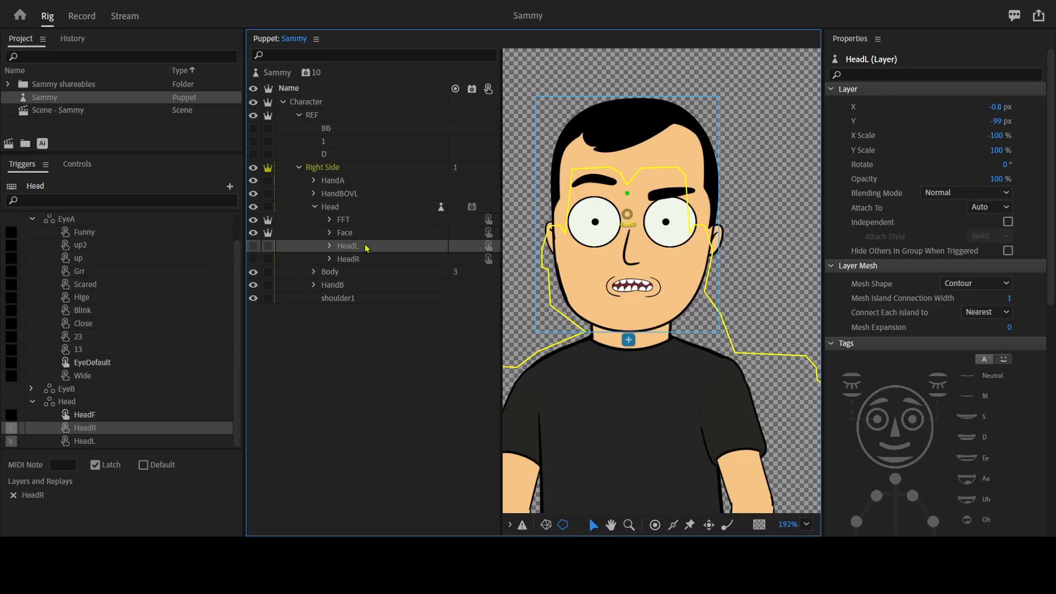
# Trigger HeadL, nudge it sideways to an X position of 9.1 px over the neck, and return to the front head.
pyautogui.press('v')
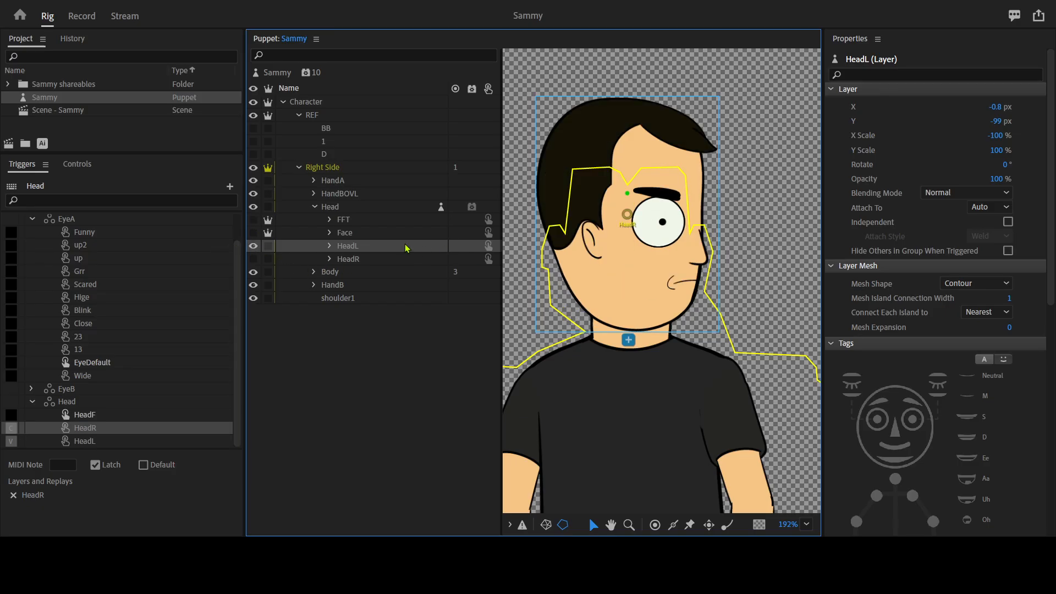
pyautogui.press('Right')
pyautogui.press('Right')
pyautogui.press('Right')
pyautogui.press('Right')
pyautogui.press('Right')
pyautogui.press('Right')
pyautogui.press('Right')
pyautogui.press('Right')
pyautogui.press('Right')
pyautogui.press('Right')
pyautogui.press('Right')
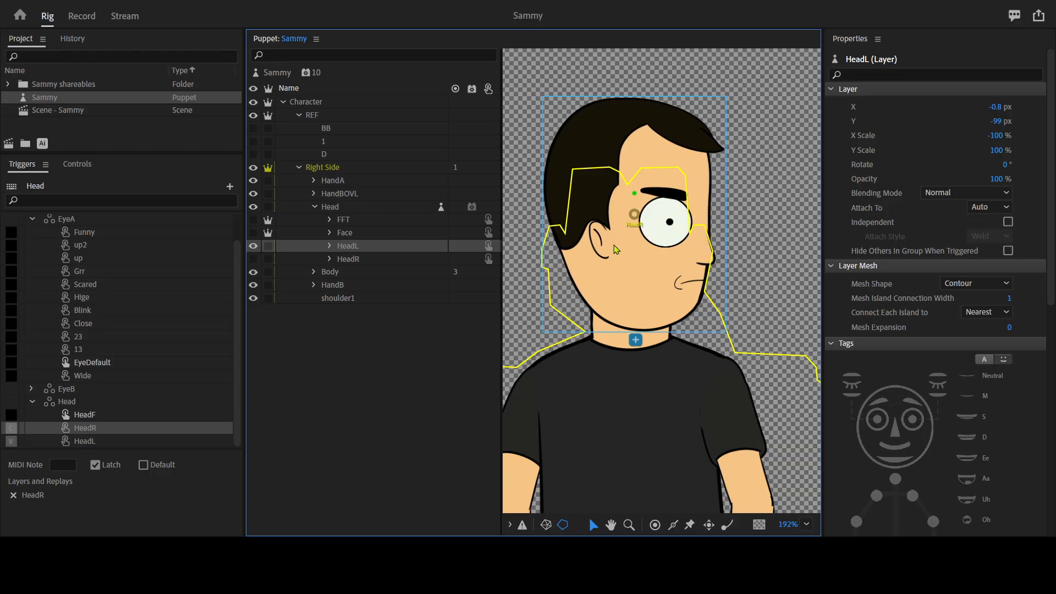
pyautogui.press('Left')
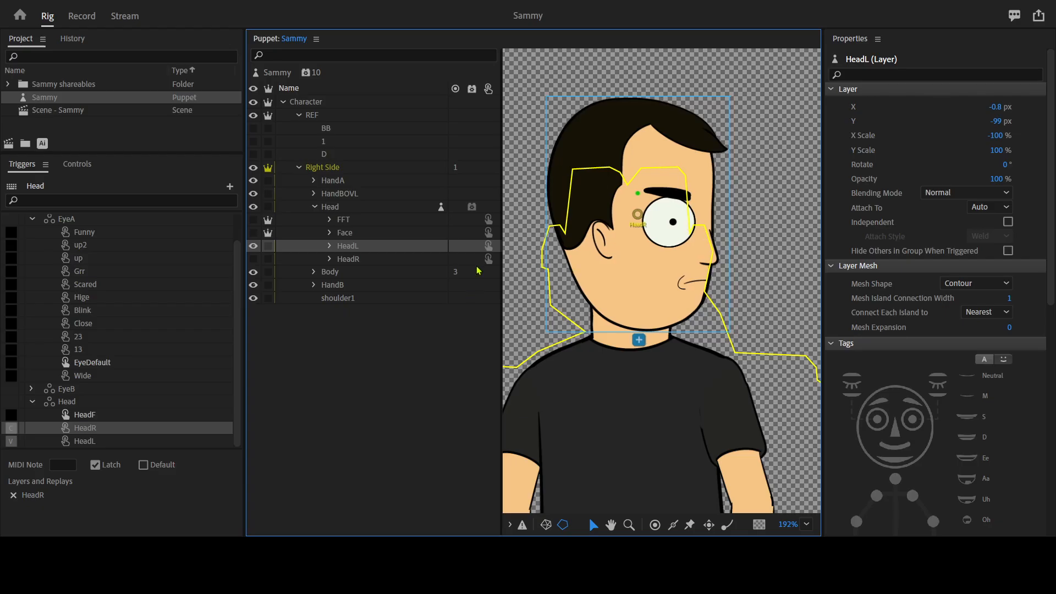
pyautogui.hotkey('shift', 'Right')
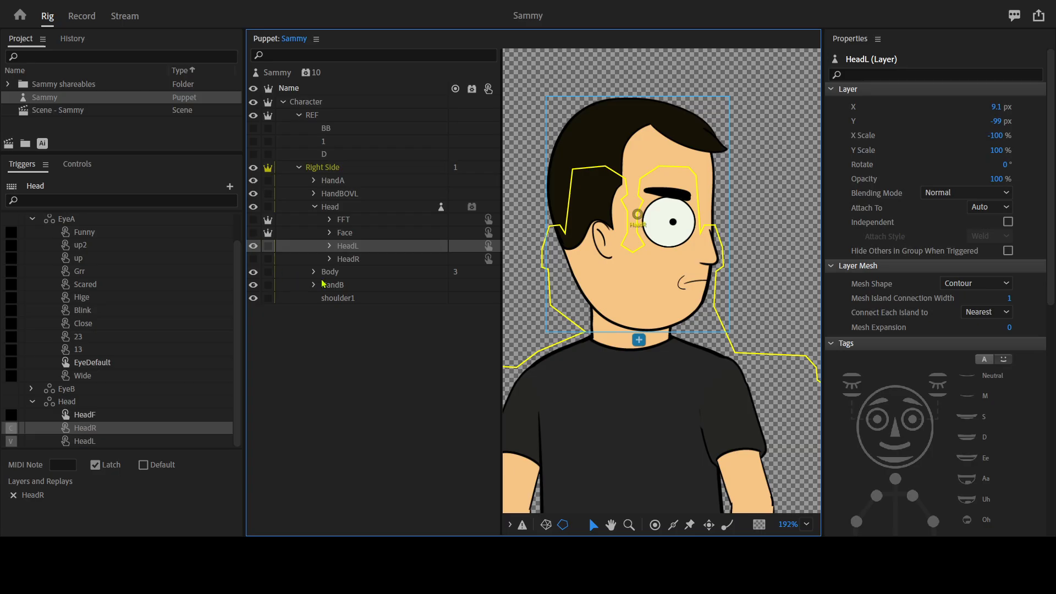
pyautogui.hotkey('ctrl', 'z')
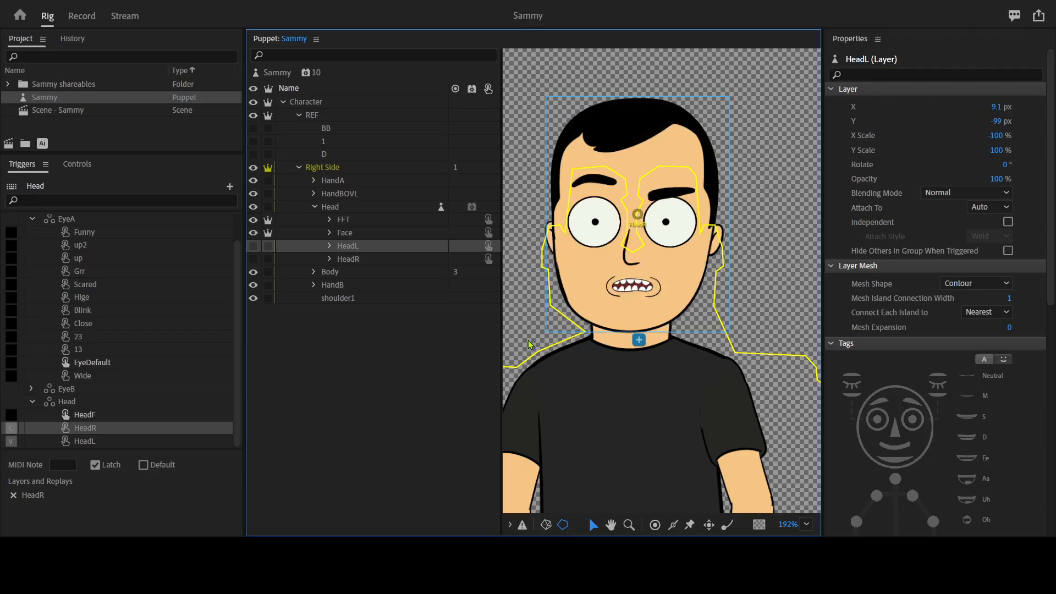
# Switch to recording mode, turn on the webcam input, and preview the face-tracked Sammy puppet in a maximized scene view.
pyautogui.click(80, 19)
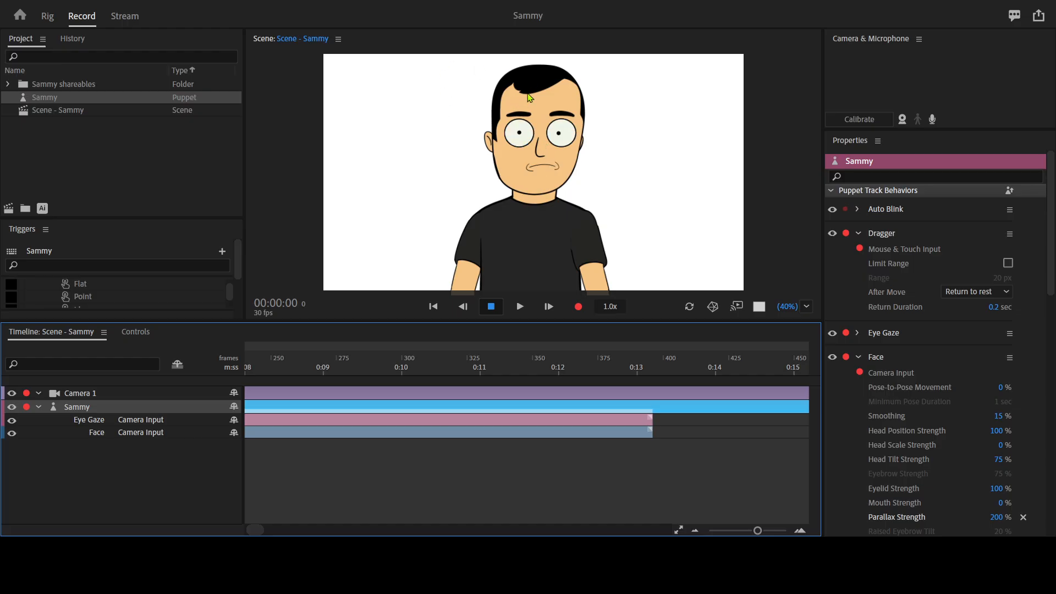
pyautogui.scroll(-10, 922, 404)
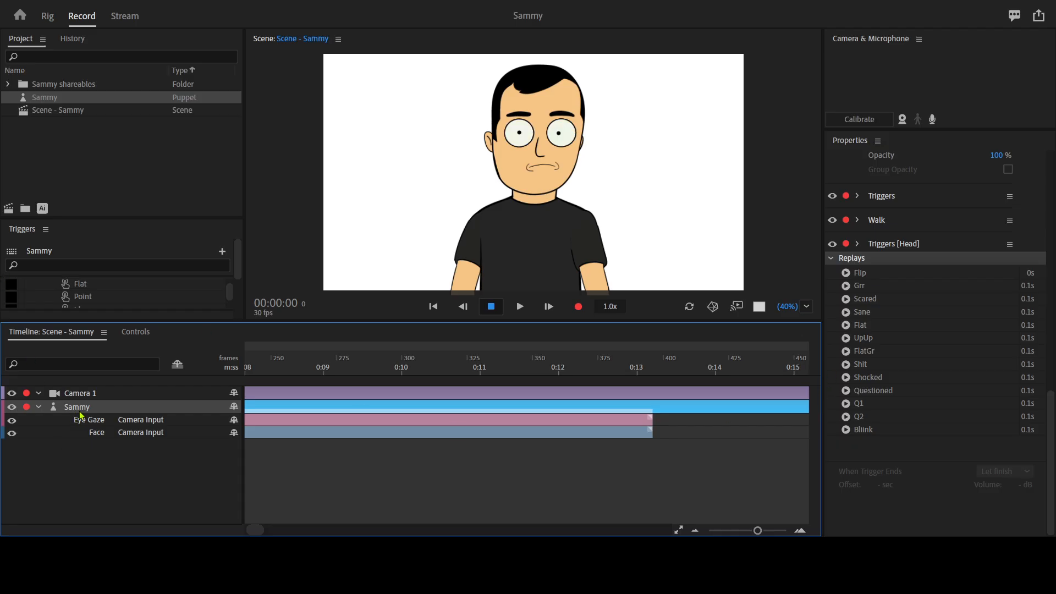
pyautogui.click(902, 119)
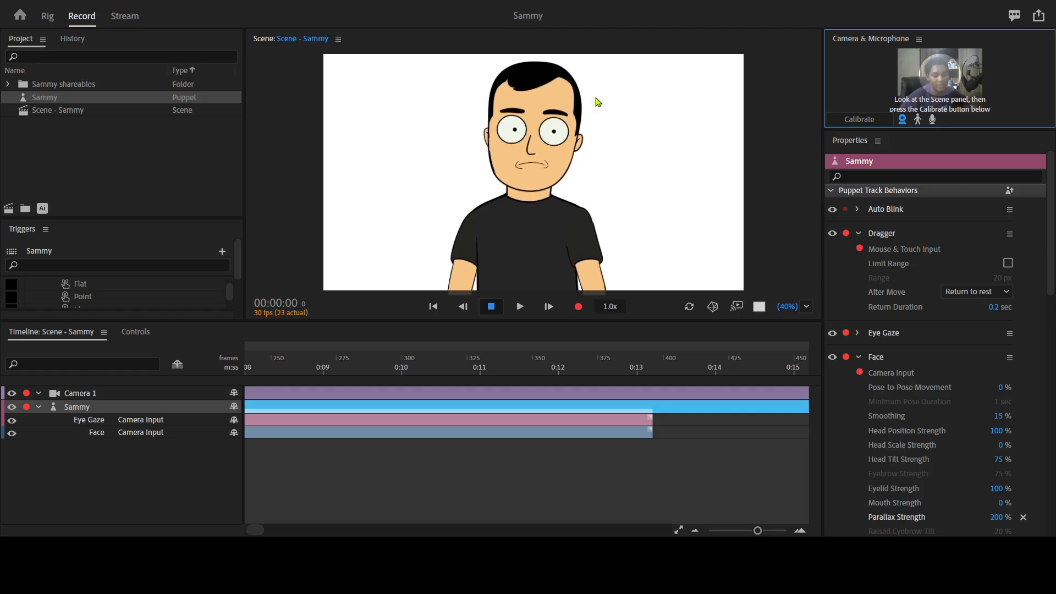
pyautogui.press('`')
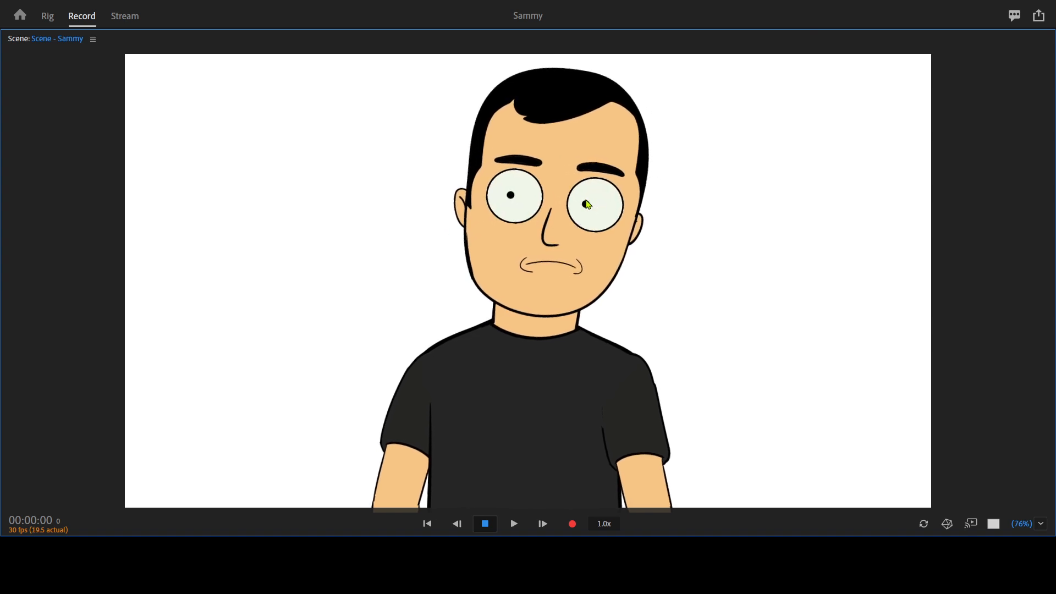
pyautogui.press('`')
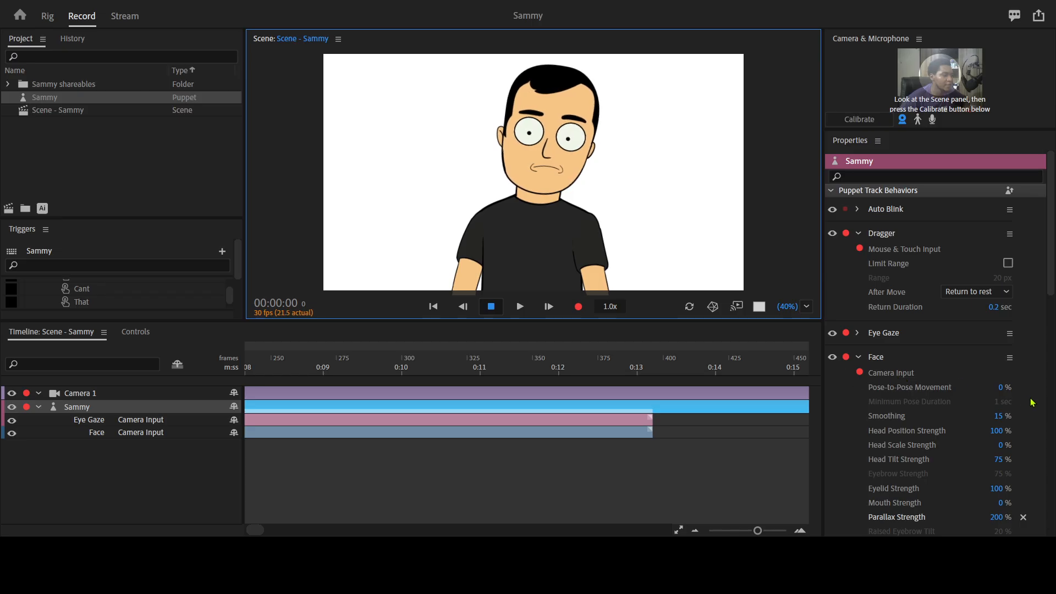
# Set the Face behavior's Eyelid Strength to 0% and check the puppet's live eye tracking in the maximized scene view.
pyautogui.scroll(-3, 1031, 403)
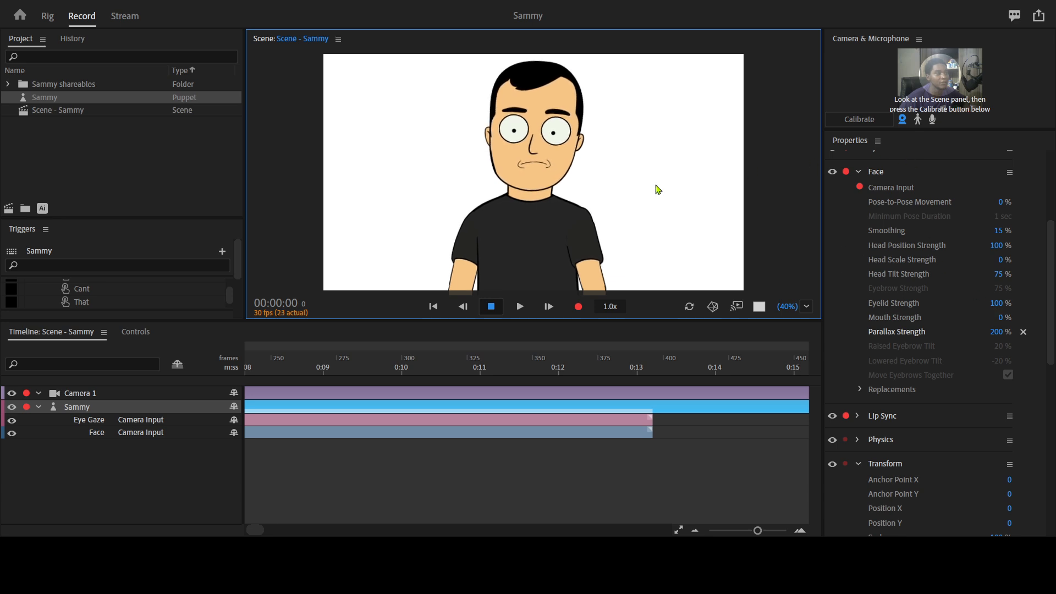
pyautogui.press('`')
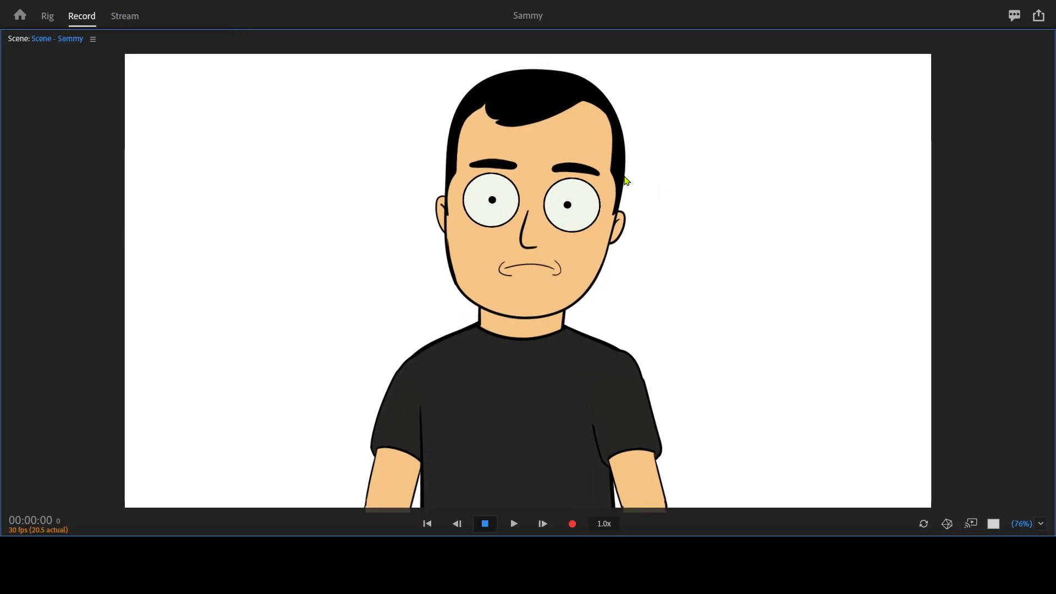
pyautogui.press('`')
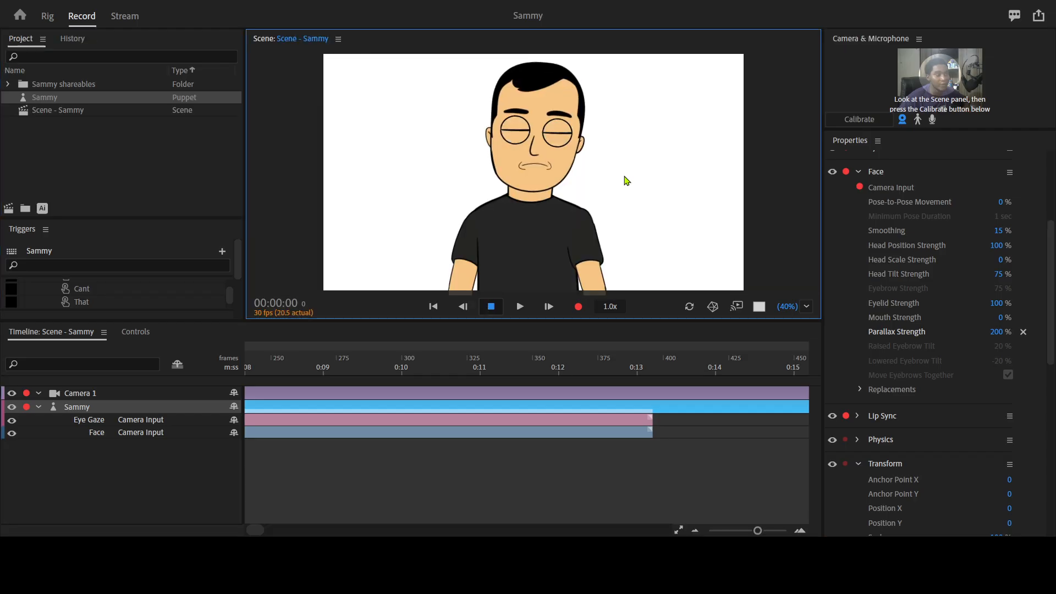
pyautogui.click(1003, 309)
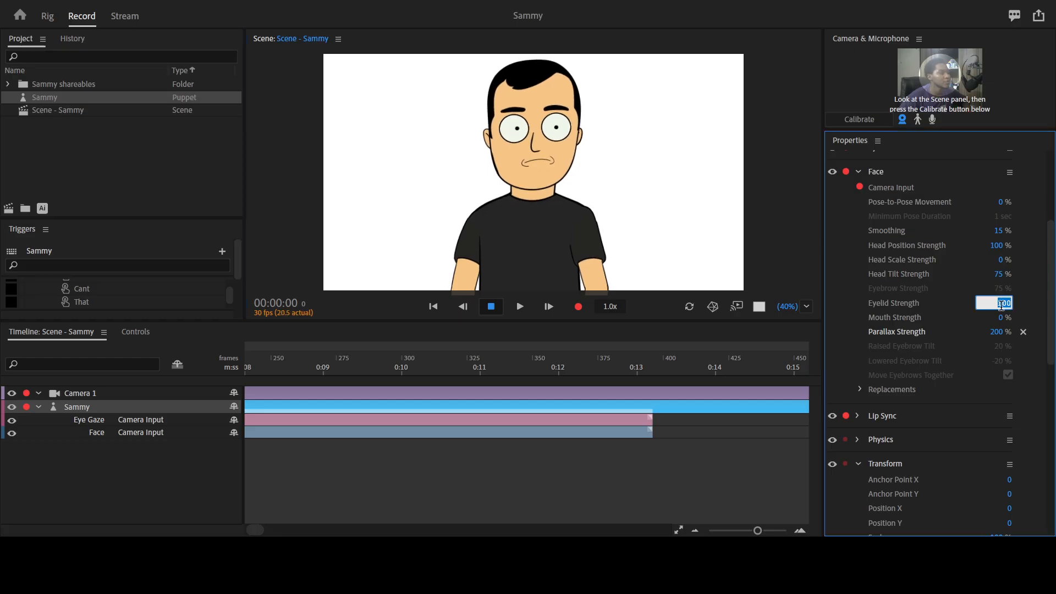
pyautogui.write('0')
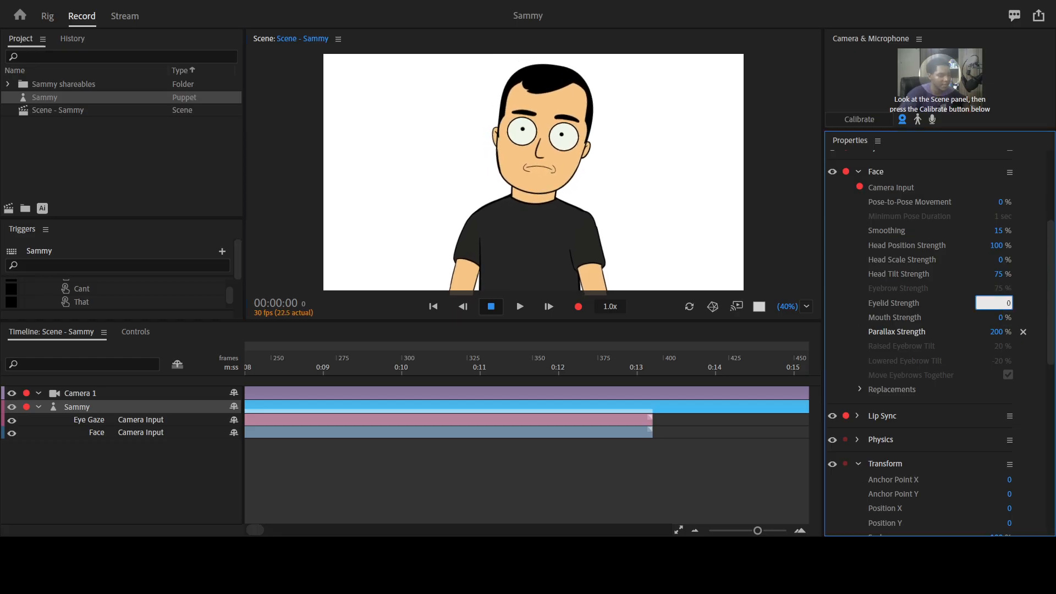
pyautogui.press('Return')
pyautogui.press('`')
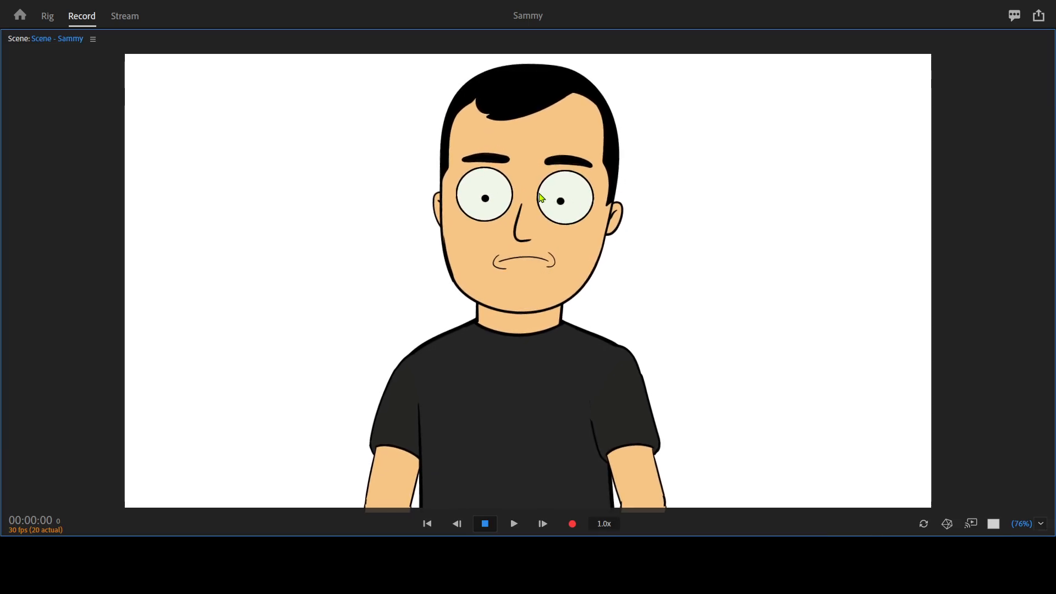
pyautogui.press('`')
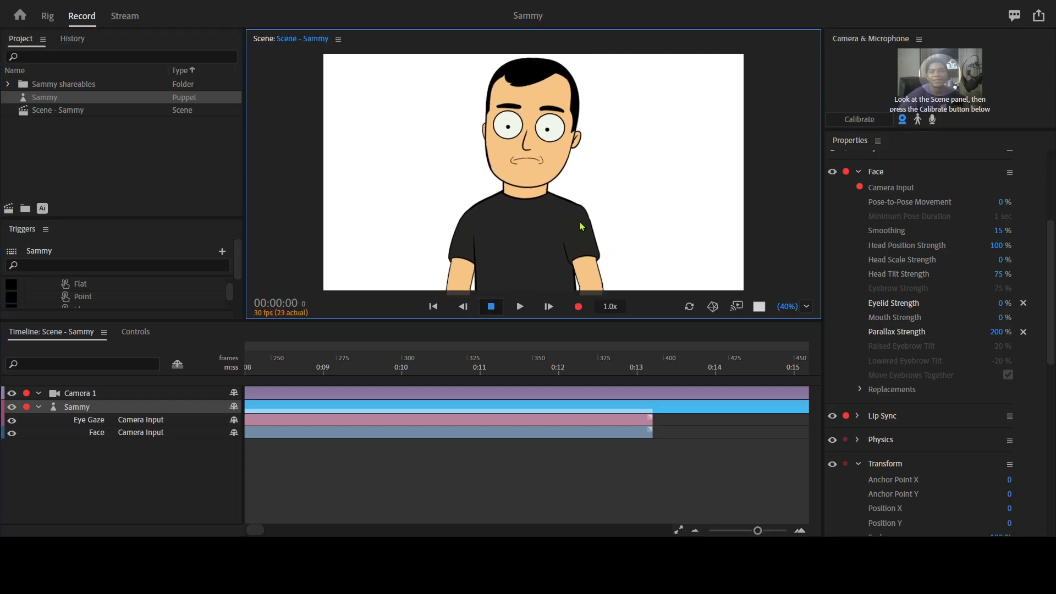
pyautogui.click(1010, 182)
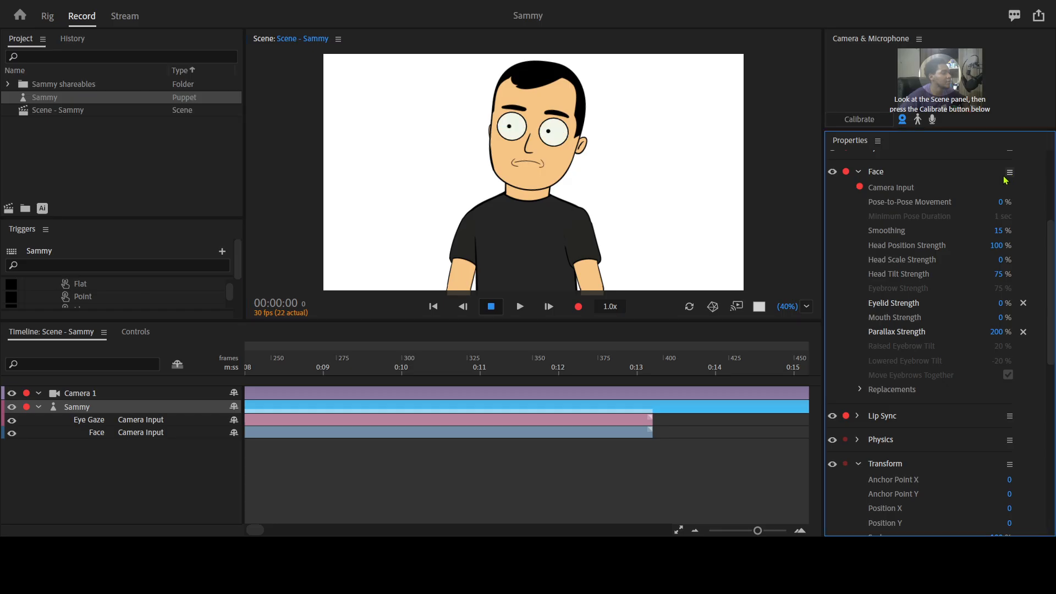